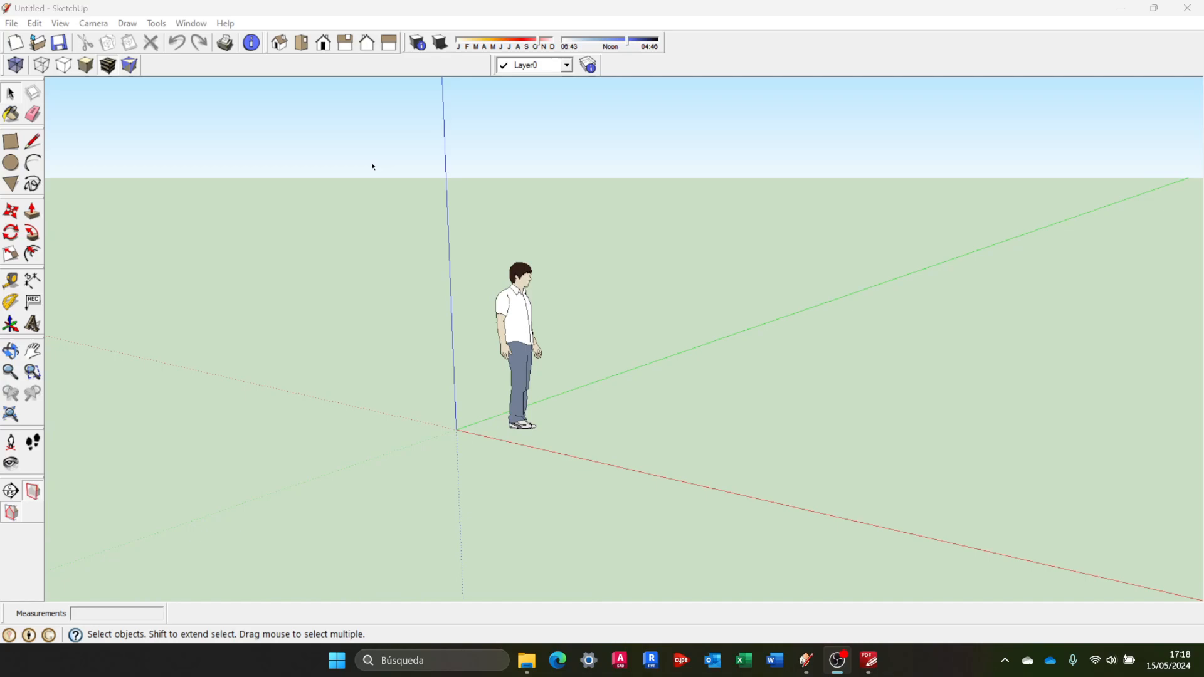
# Check the program's version information, and close it
pyautogui.click(227, 24)
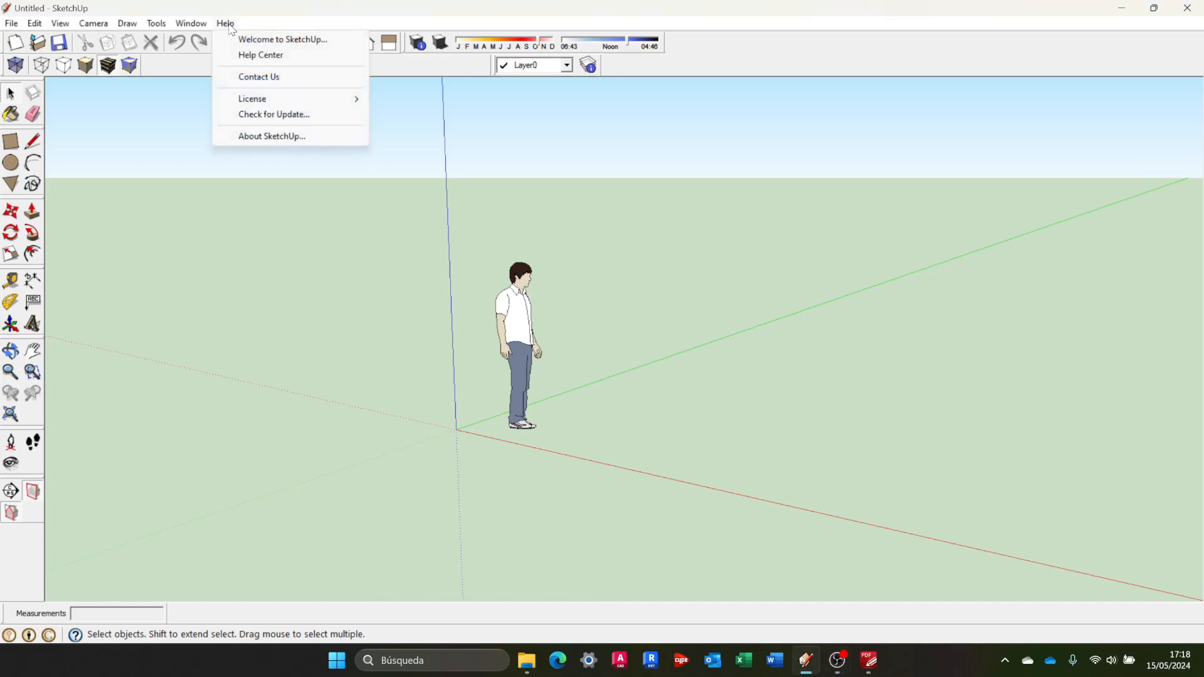
pyautogui.click(275, 136)
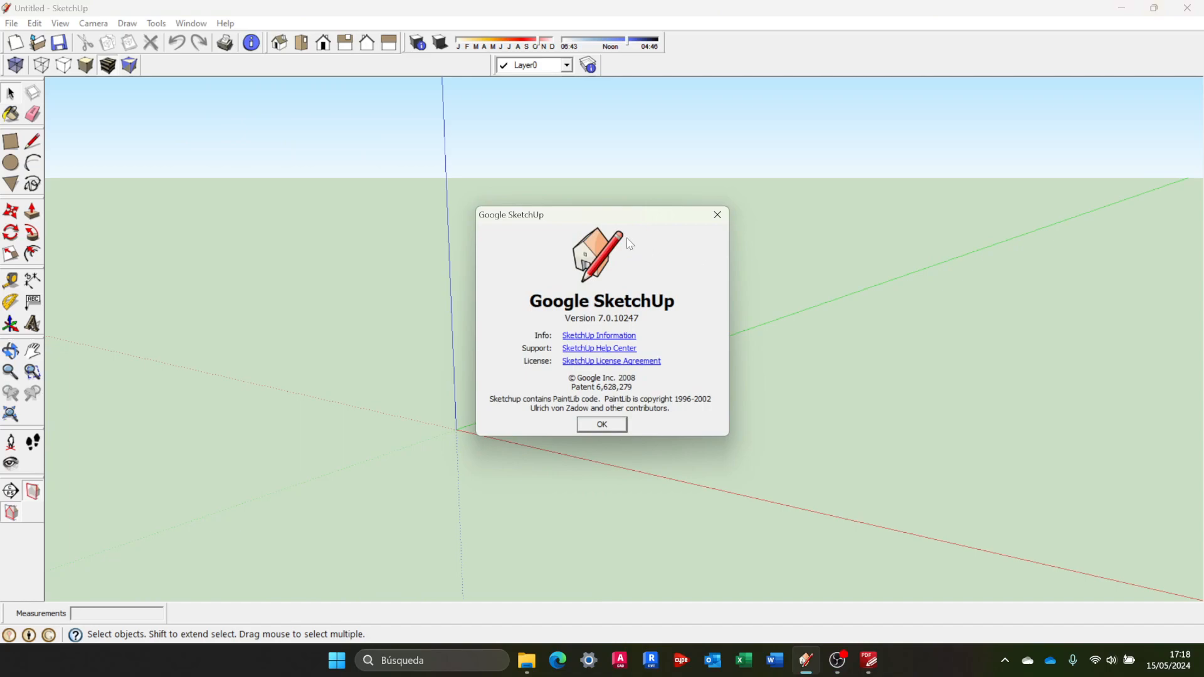
pyautogui.moveTo(610, 220); pyautogui.dragTo(791, 137)
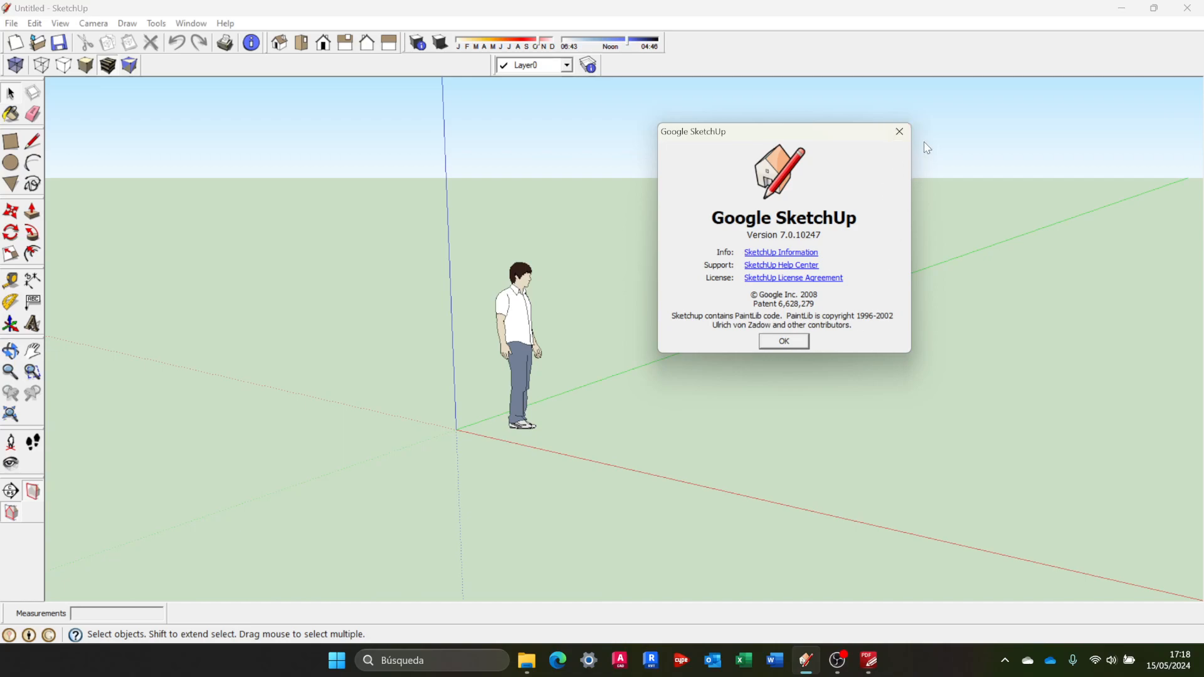
pyautogui.click(782, 342)
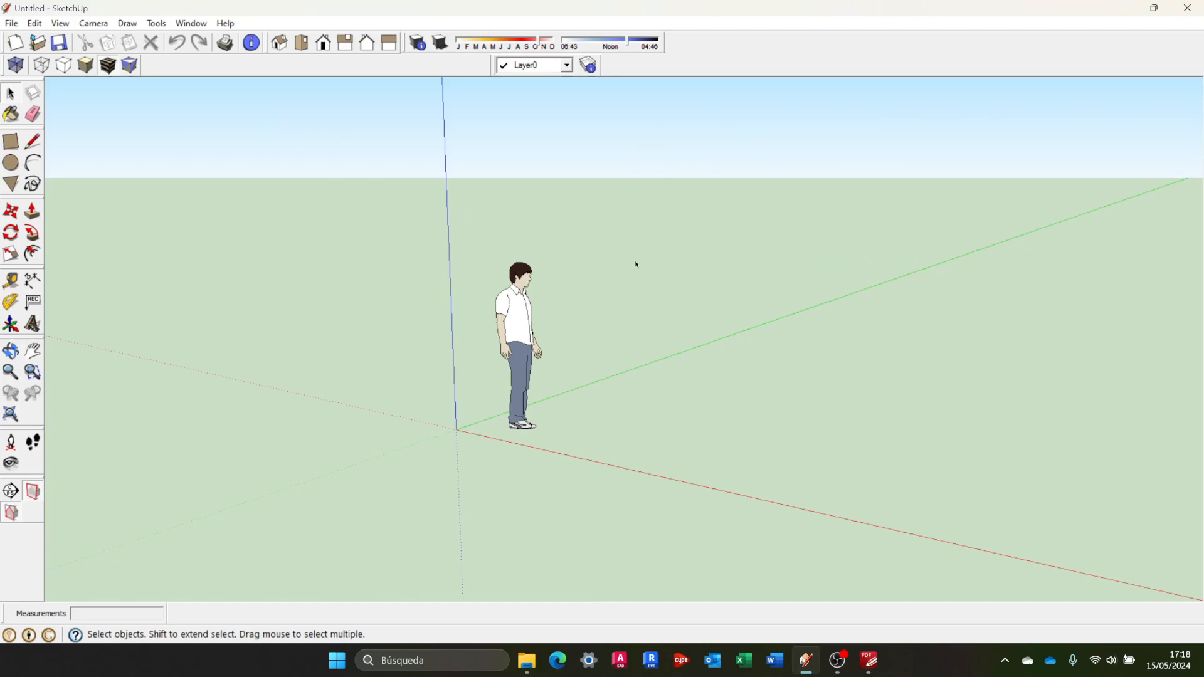
# Examine the starting scene with its scale figure and axes from several angles, and look through the available toolbars
pyautogui.moveTo(758, 324); pyautogui.dragTo(800, 286, button='middle')
pyautogui.scroll(-5, 792, 301)
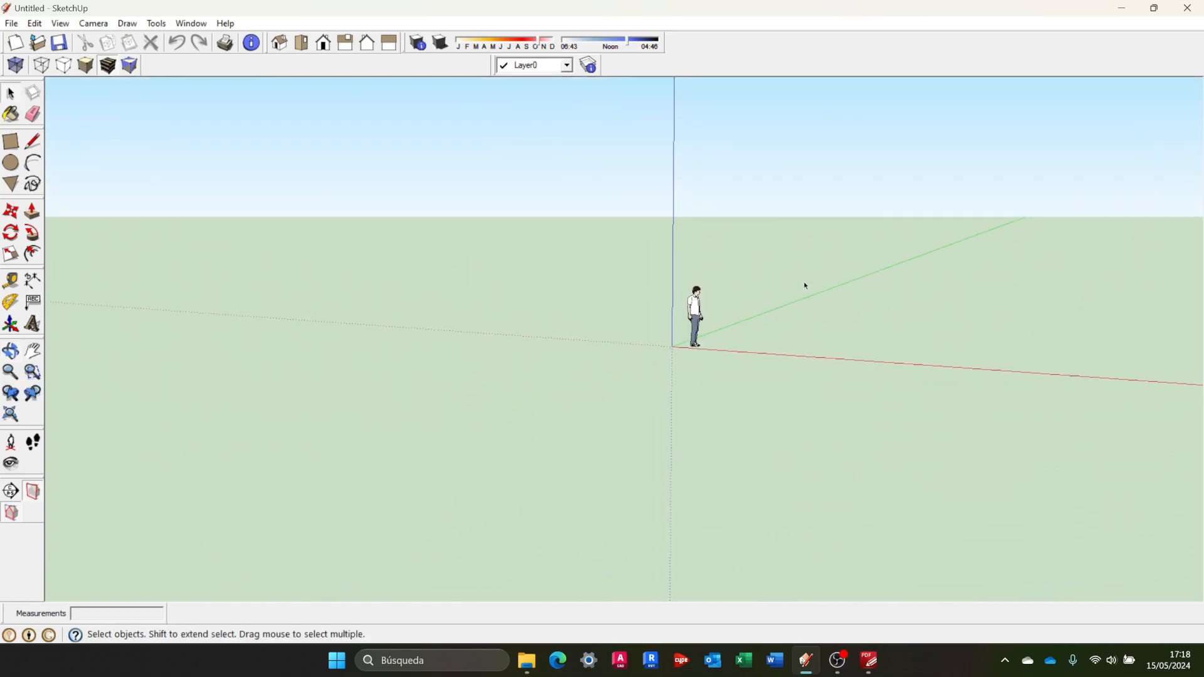
pyautogui.scroll(2, 807, 284)
pyautogui.scroll(1, 887, 304)
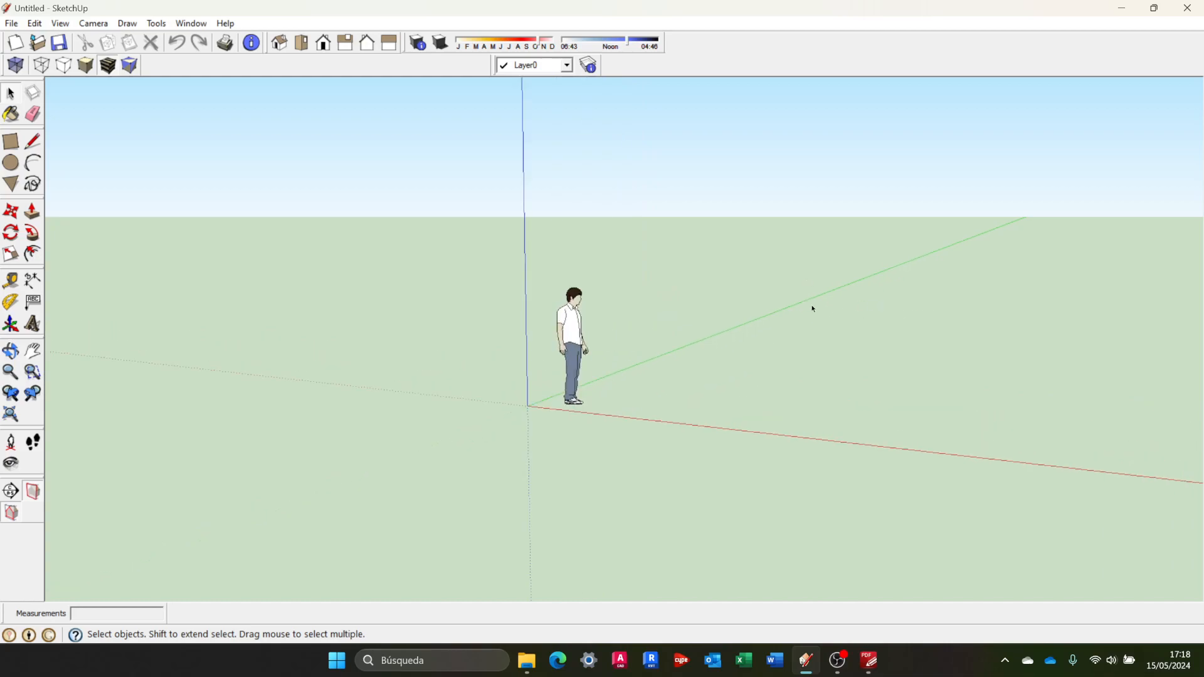
pyautogui.click(575, 330)
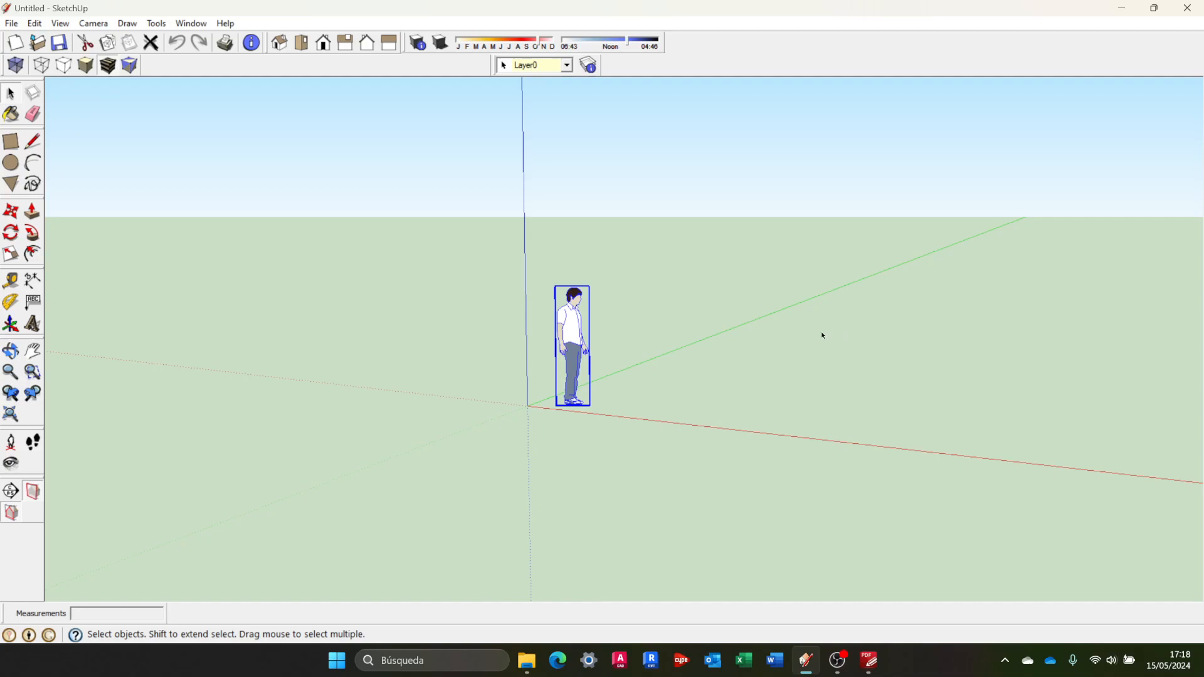
pyautogui.click(582, 165)
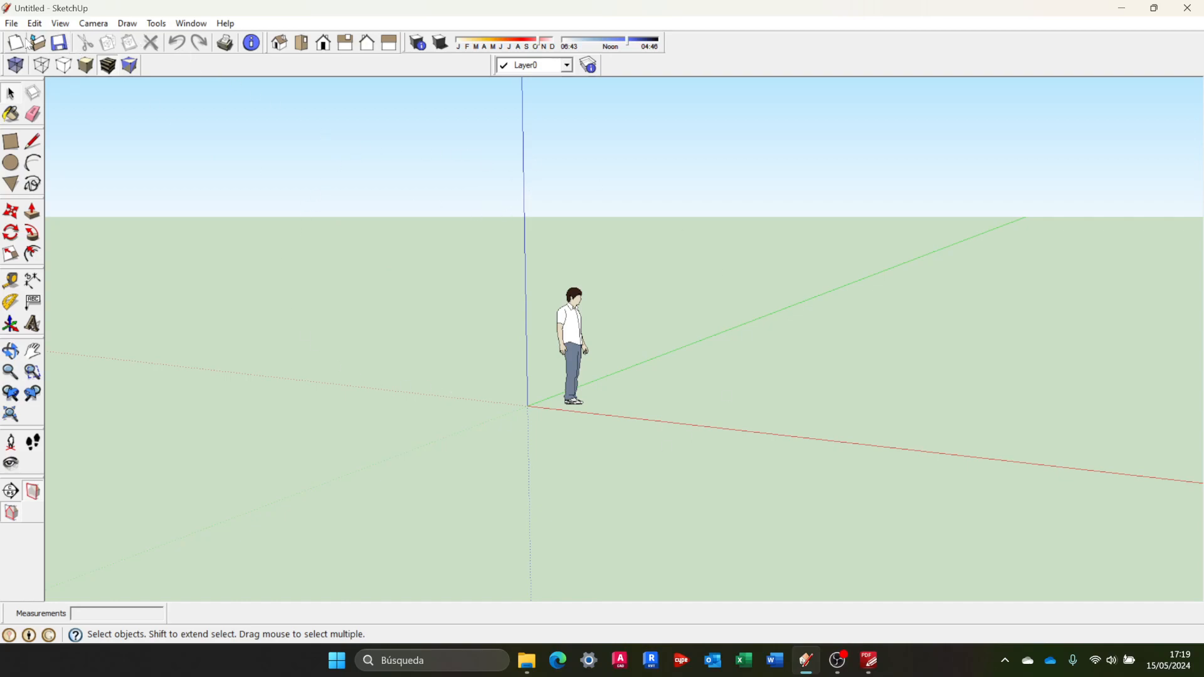
pyautogui.click(61, 26)
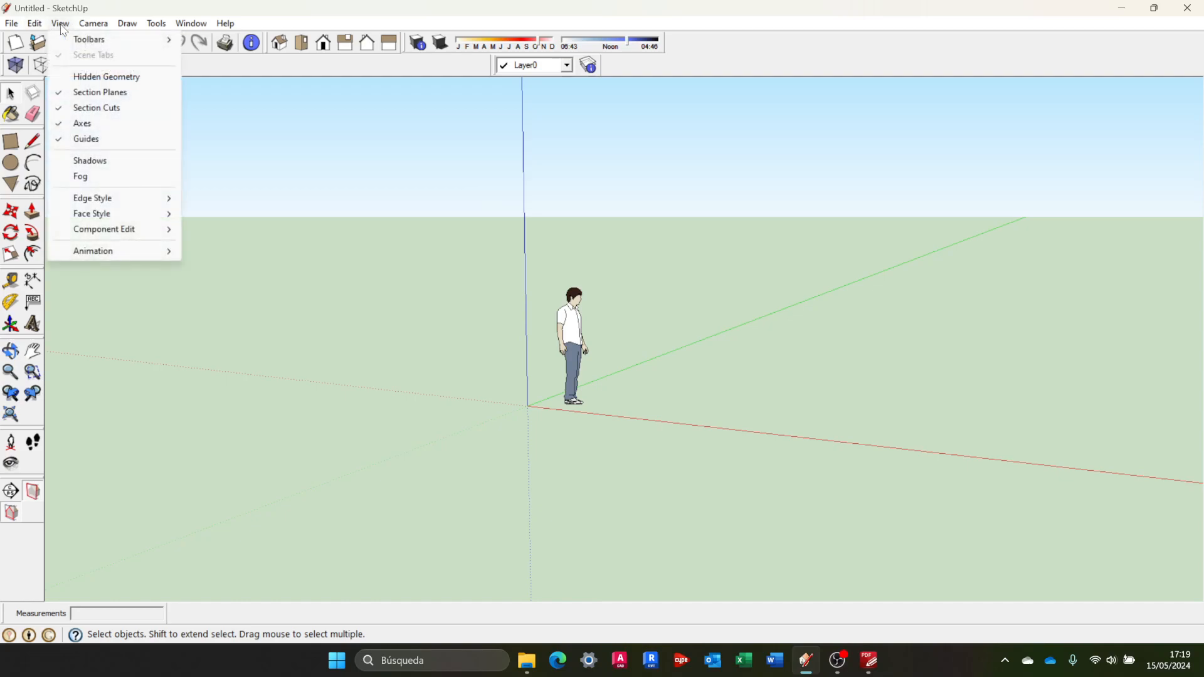
pyautogui.moveTo(119, 39)
pyautogui.click(241, 138)
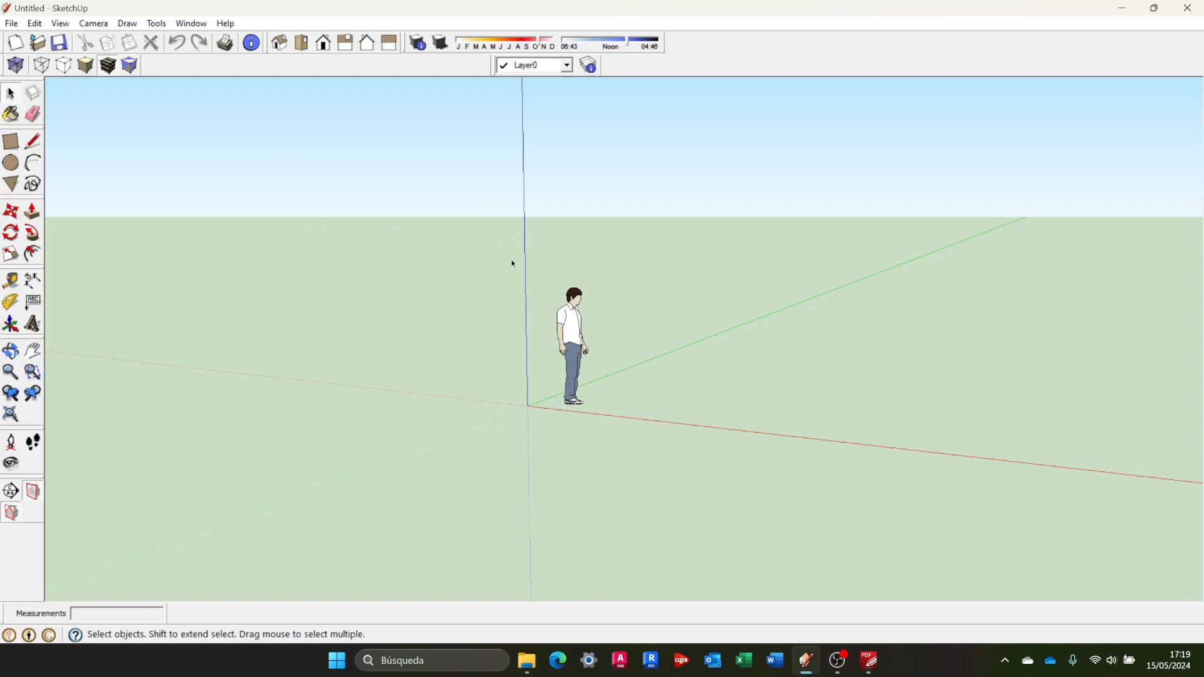
pyautogui.moveTo(626, 223); pyautogui.dragTo(717, 266, button='middle')
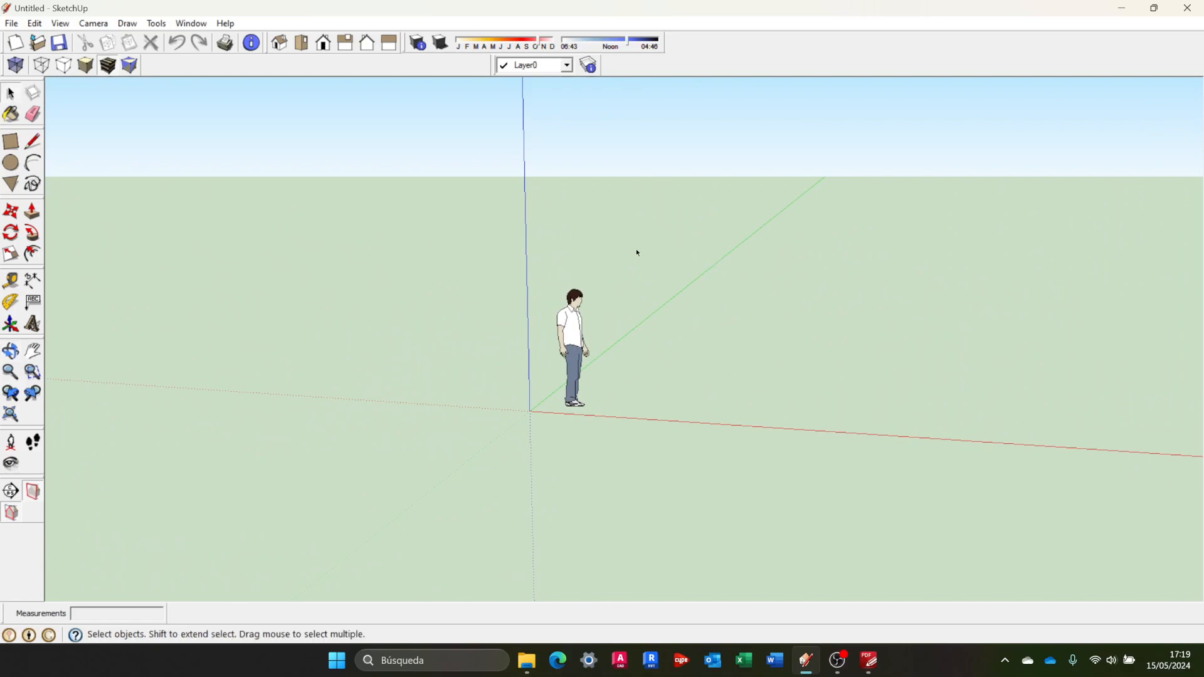
pyautogui.moveTo(647, 254); pyautogui.dragTo(519, 274, button='middle')
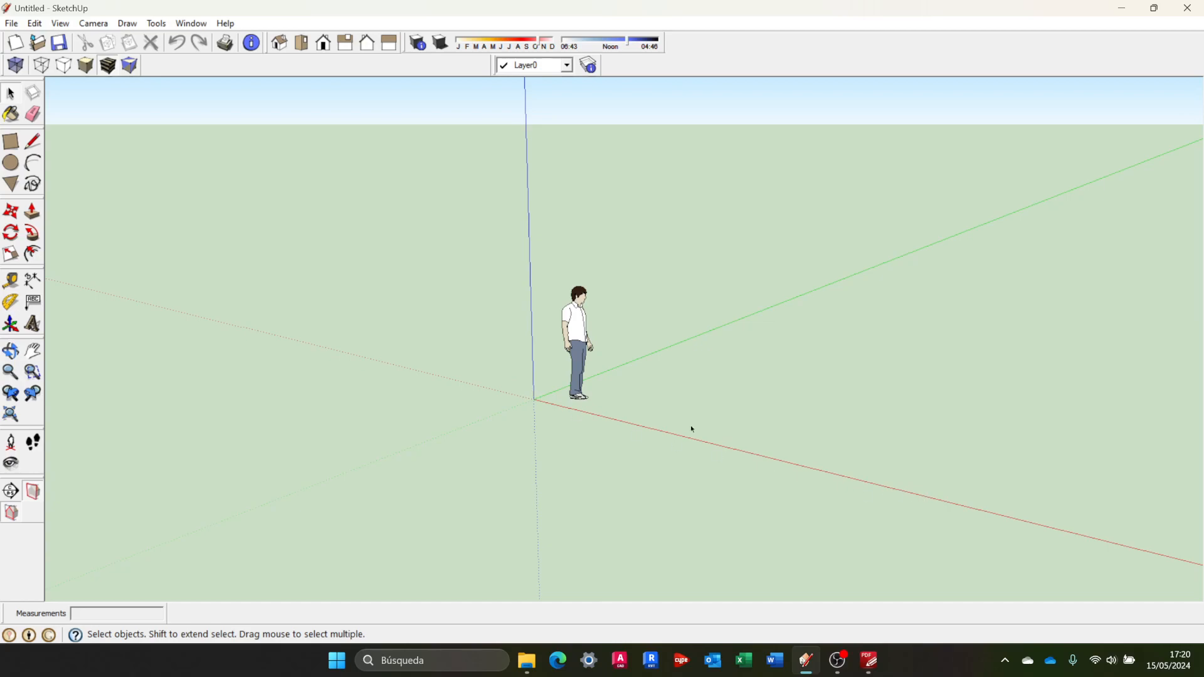
pyautogui.moveTo(677, 355); pyautogui.dragTo(738, 335, button='middle')
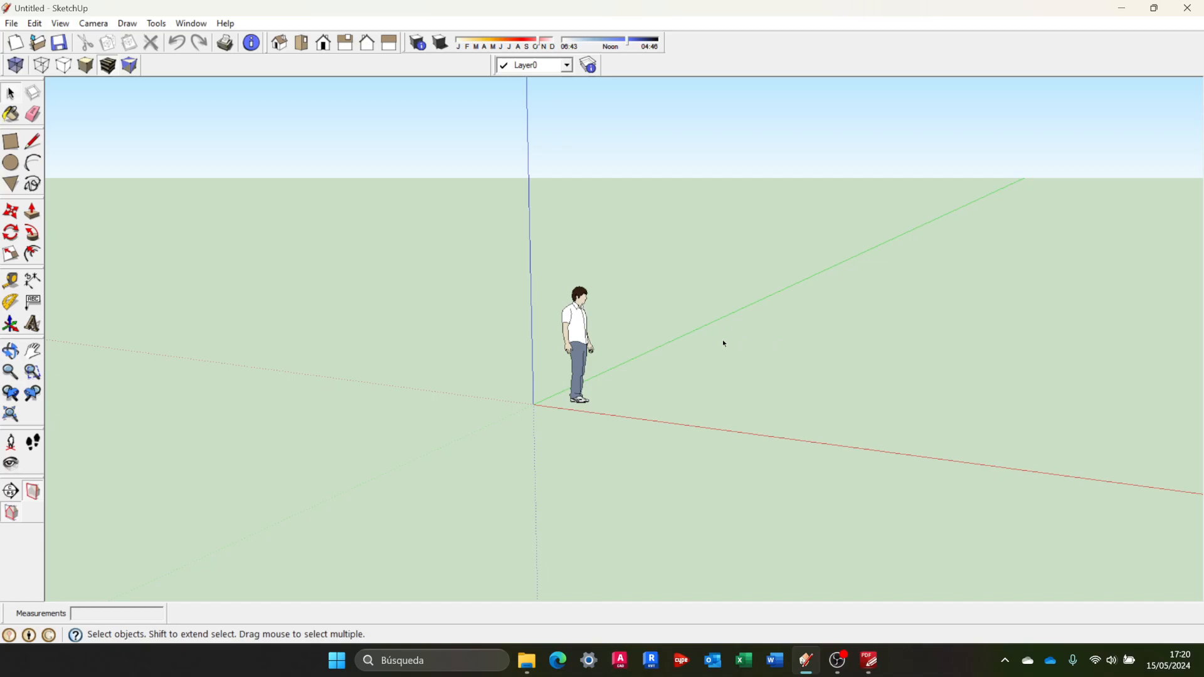
pyautogui.moveTo(654, 329); pyautogui.dragTo(681, 341, button='middle')
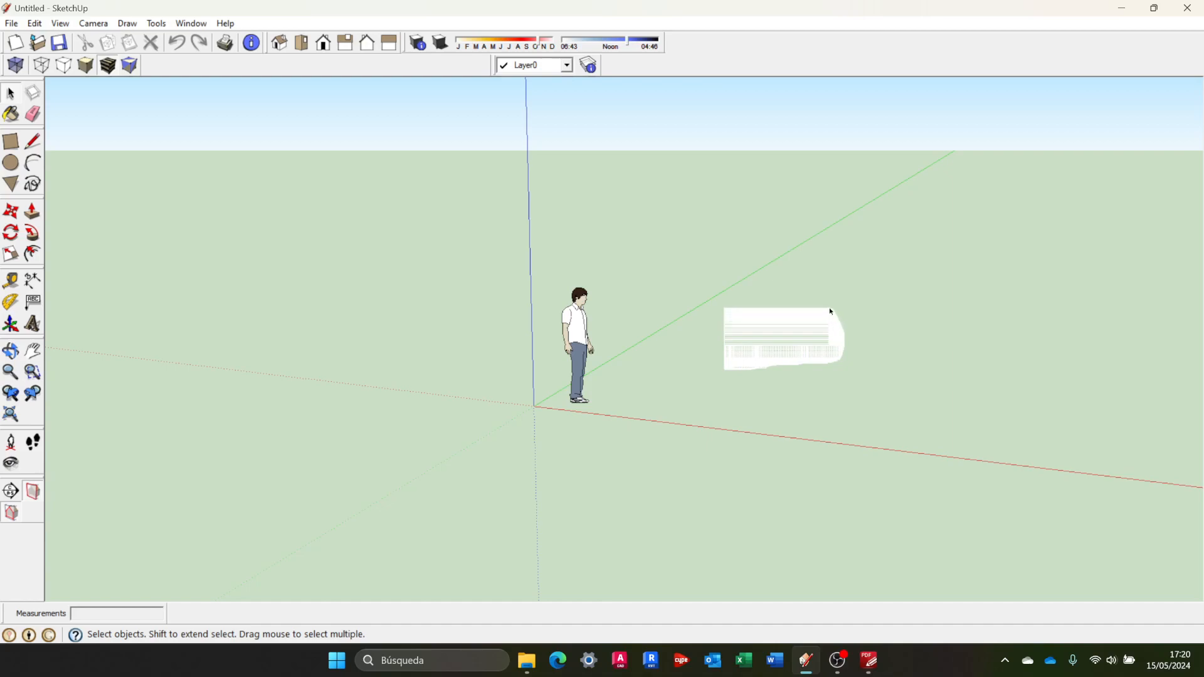
# Delete the standing scale figure beside the origin, and undo the deletion
pyautogui.moveTo(752, 316); pyautogui.dragTo(973, 417)
pyautogui.moveTo(470, 228); pyautogui.dragTo(687, 427)
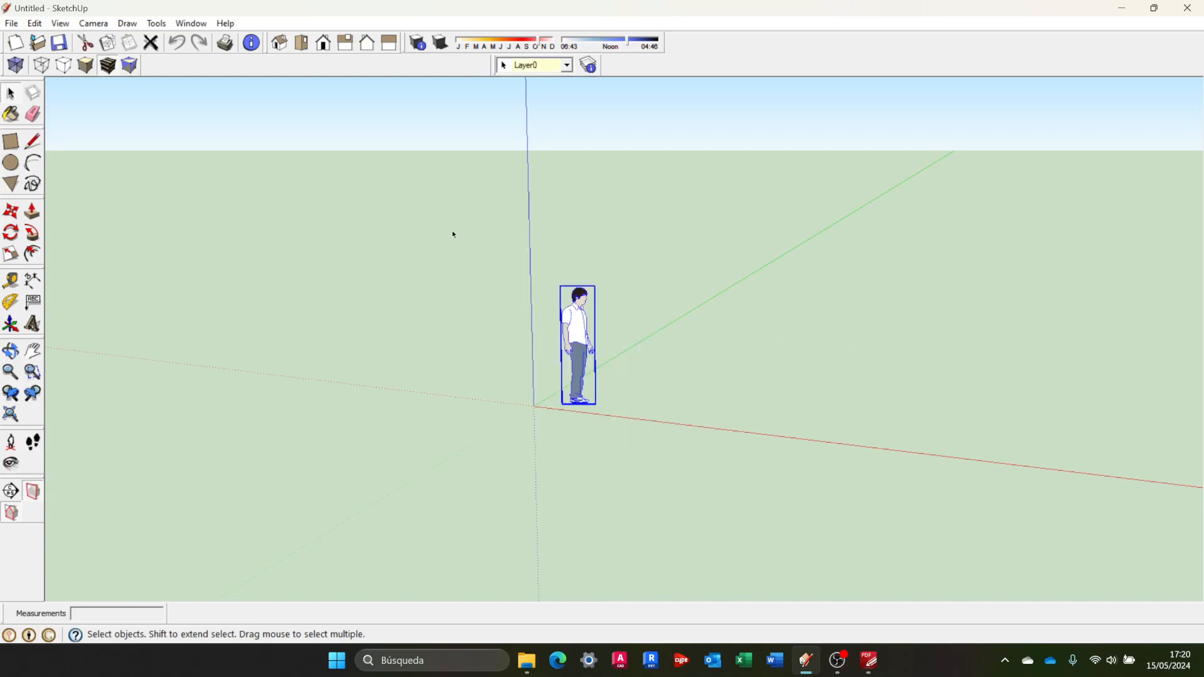
pyautogui.moveTo(464, 204); pyautogui.dragTo(672, 456)
pyautogui.press('Delete')
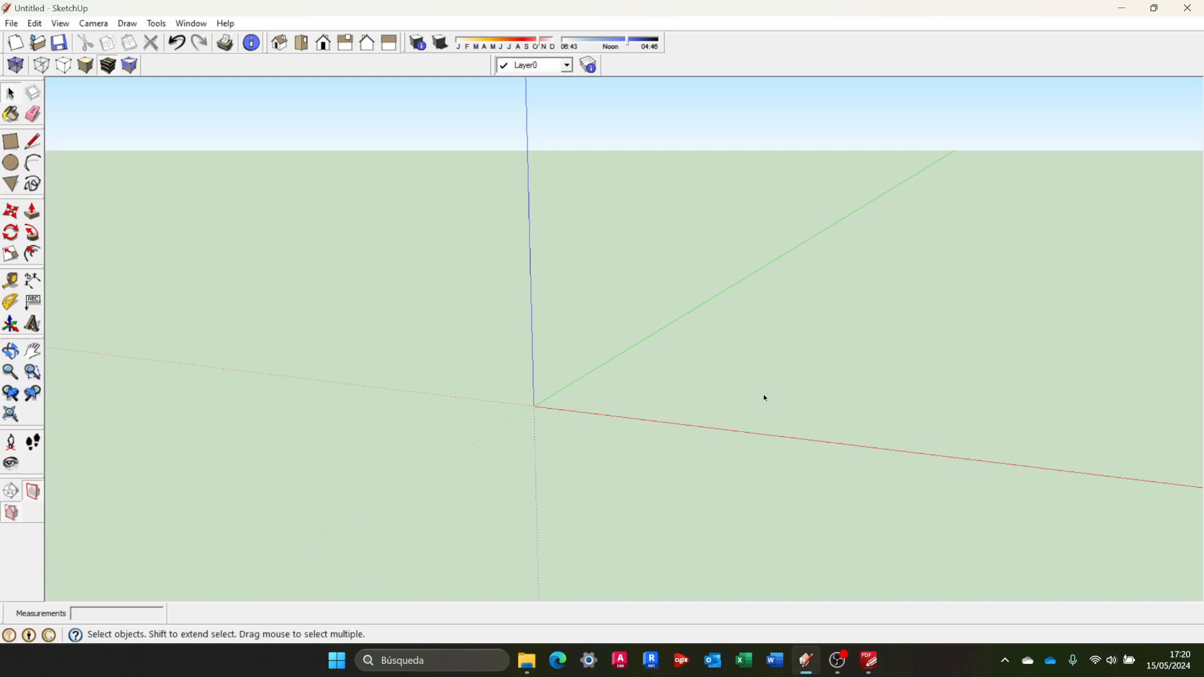
pyautogui.hotkey('ctrl', 'z')
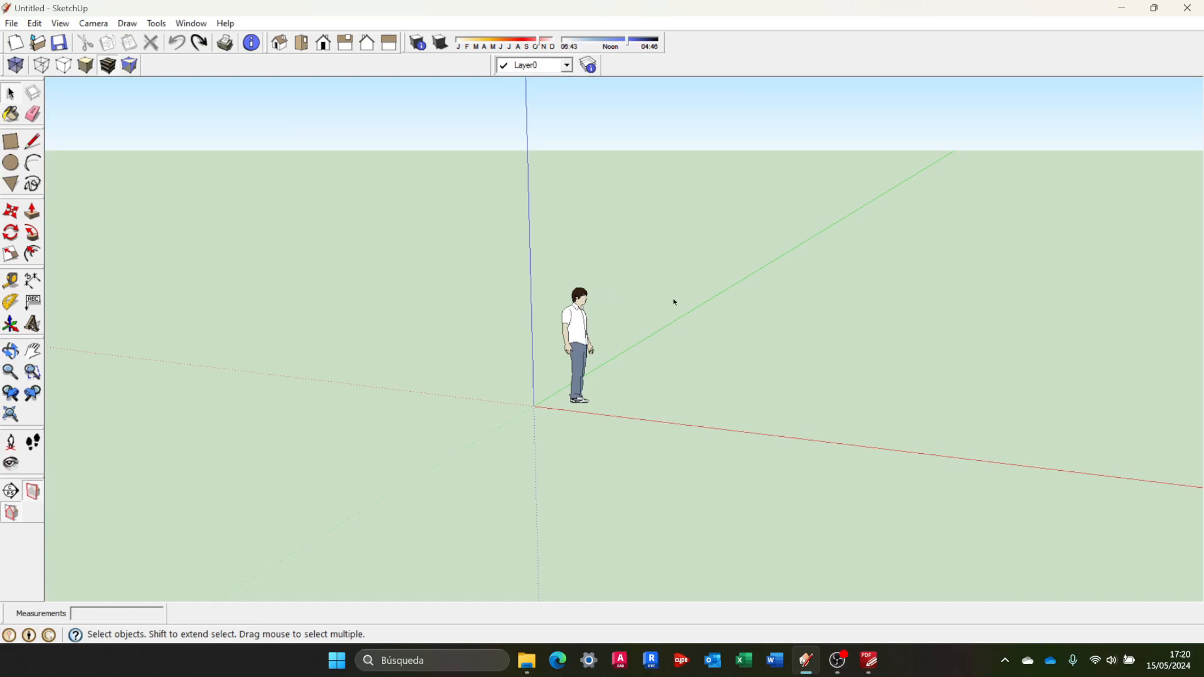
# Switch the camera from perspective to parallel projection
pyautogui.moveTo(676, 304); pyautogui.dragTo(942, 331, button='middle')
pyautogui.moveTo(1031, 318); pyautogui.dragTo(599, 317)
pyautogui.press('space')
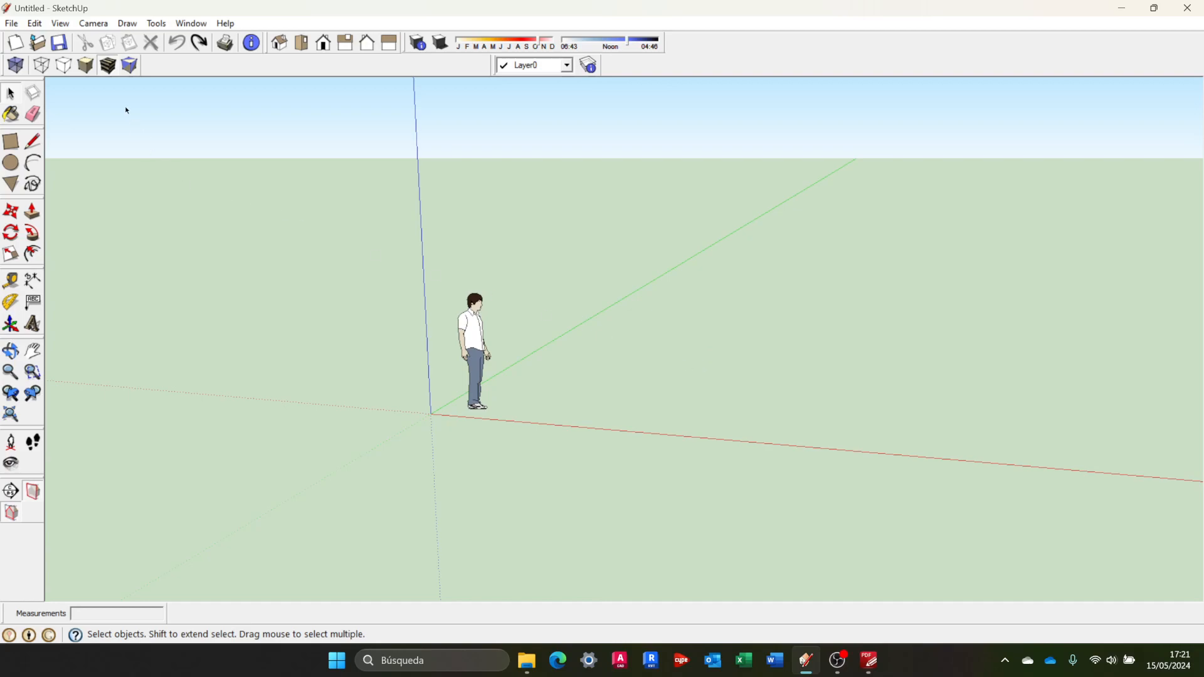
pyautogui.click(95, 25)
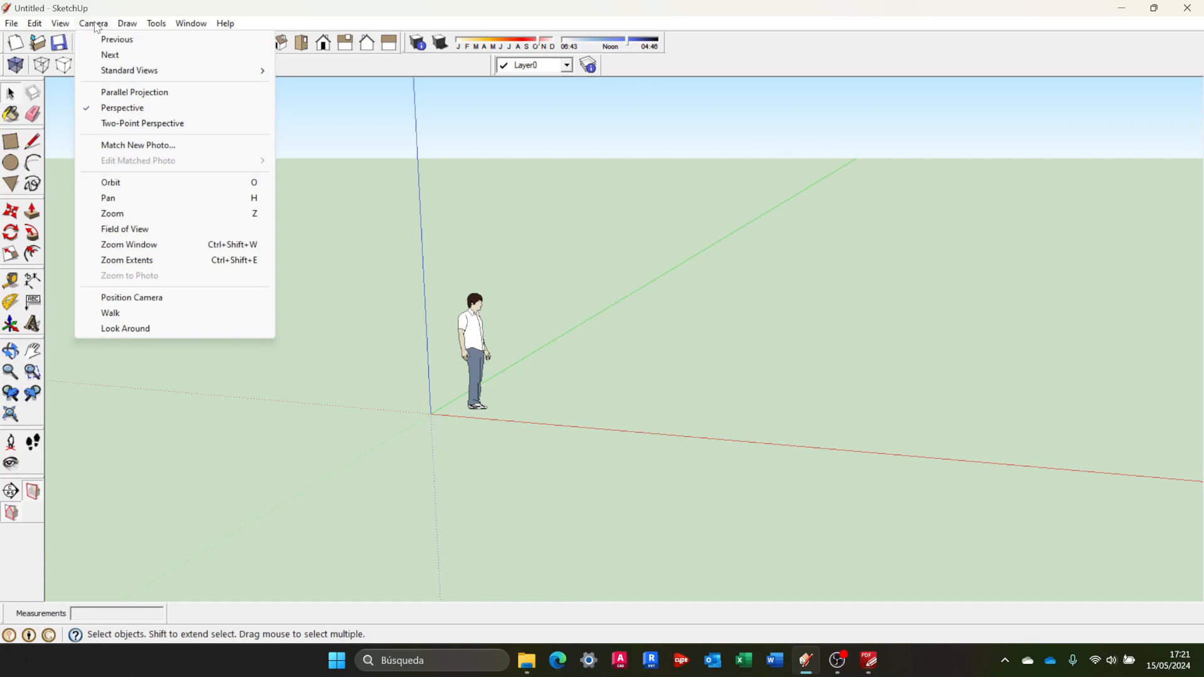
pyautogui.click(111, 95)
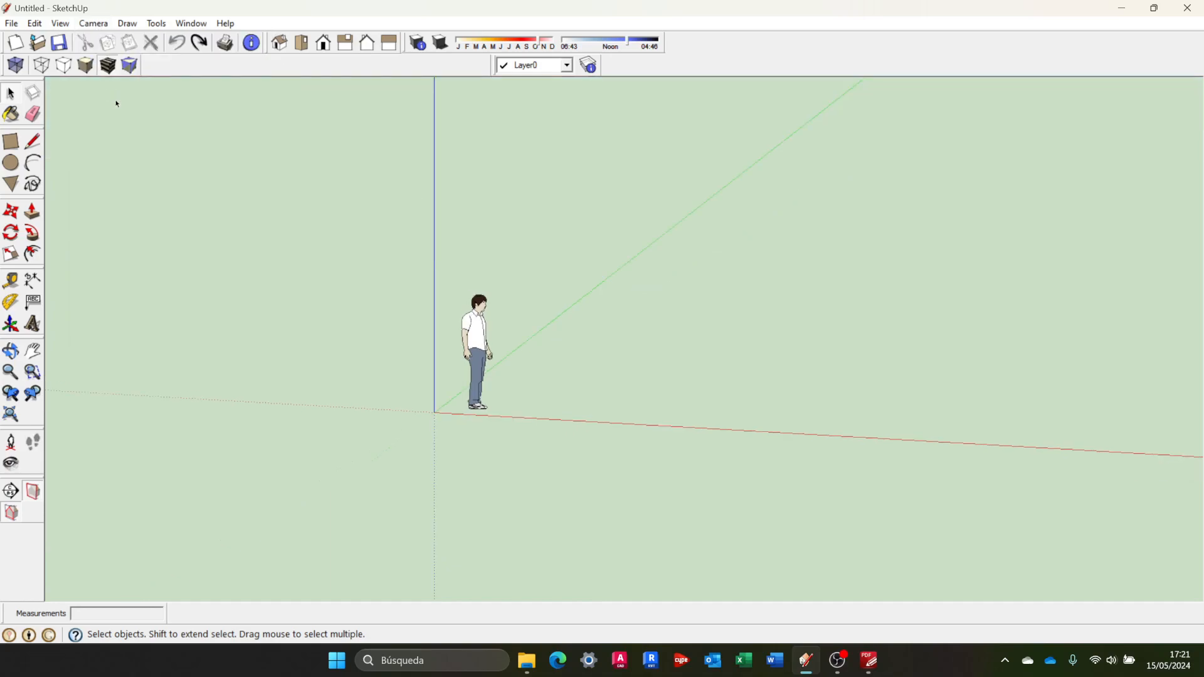
pyautogui.moveTo(616, 397); pyautogui.dragTo(473, 432, button='middle')
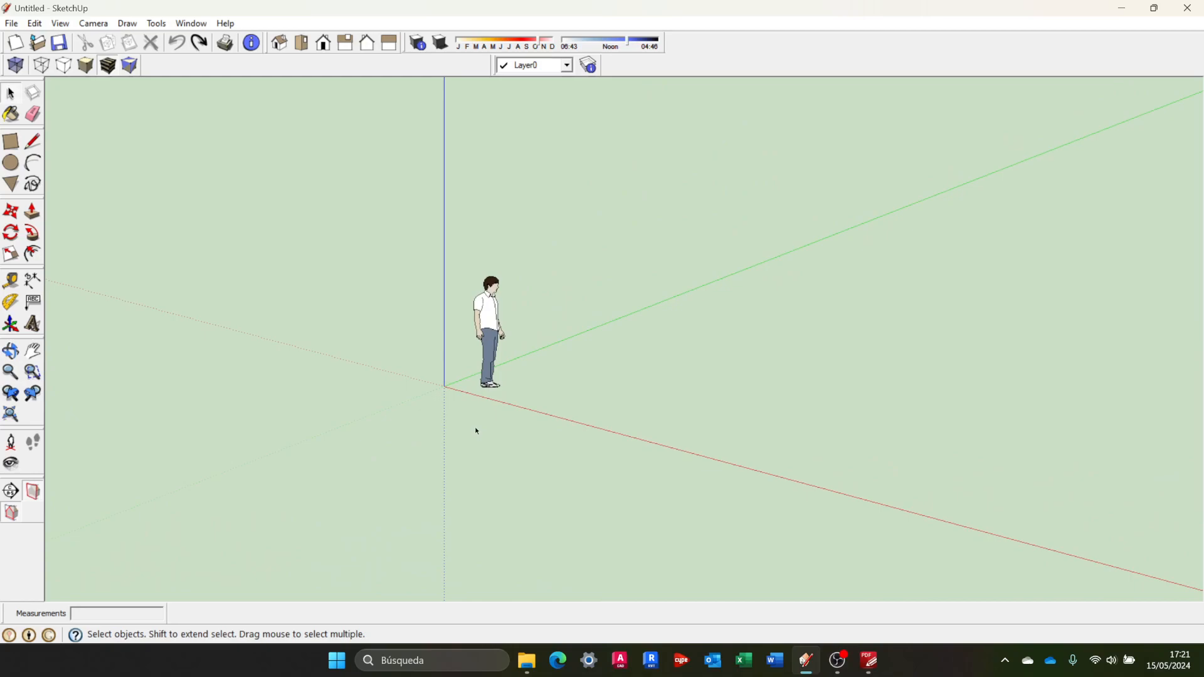
pyautogui.moveTo(514, 382); pyautogui.dragTo(559, 406, button='middle')
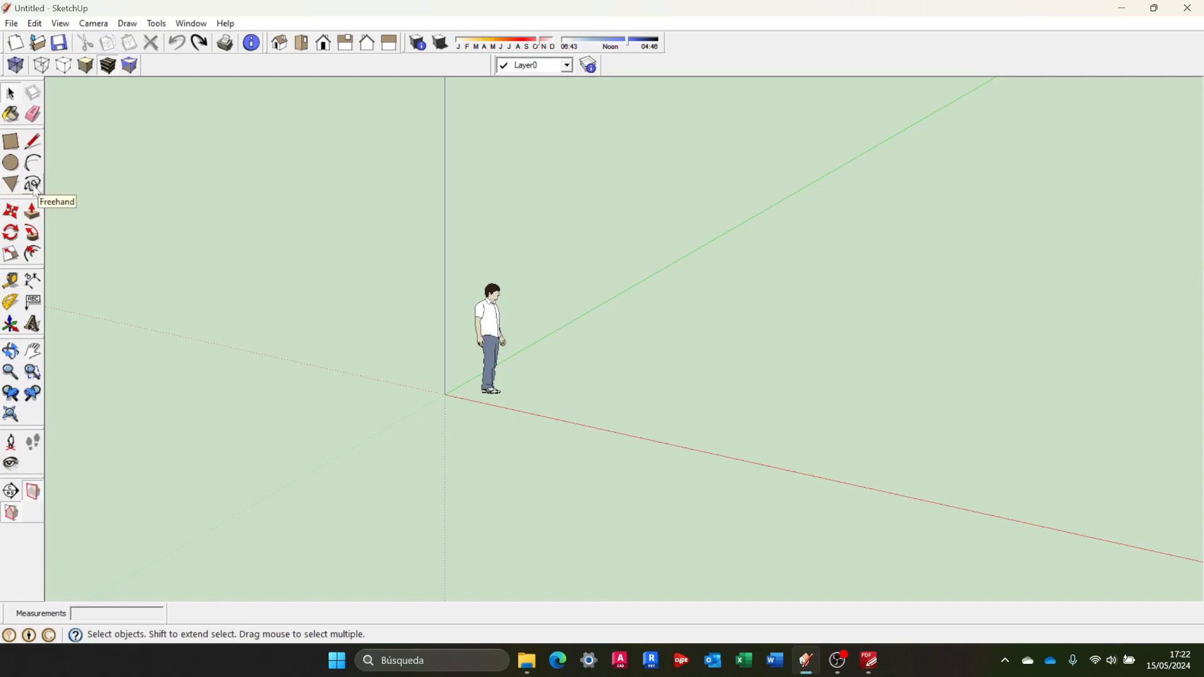
# Draw a rectangle about 3.39 m by 7.63 m on the ground between the red and green axes
pyautogui.click(14, 144)
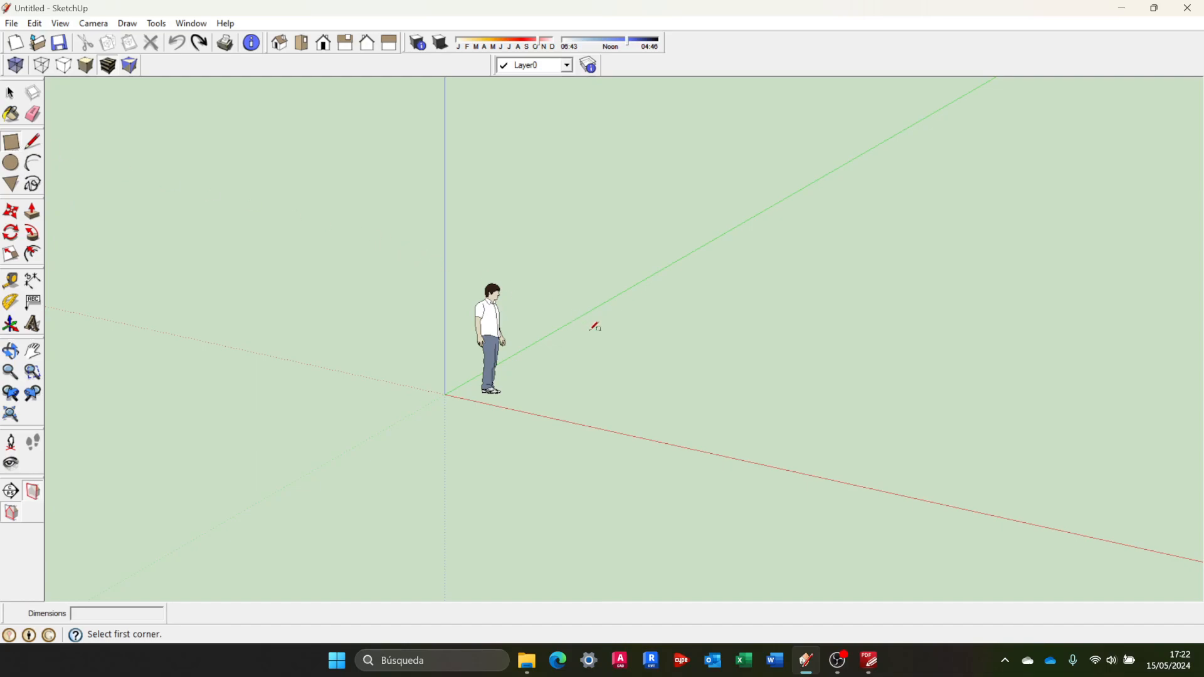
pyautogui.click(596, 369)
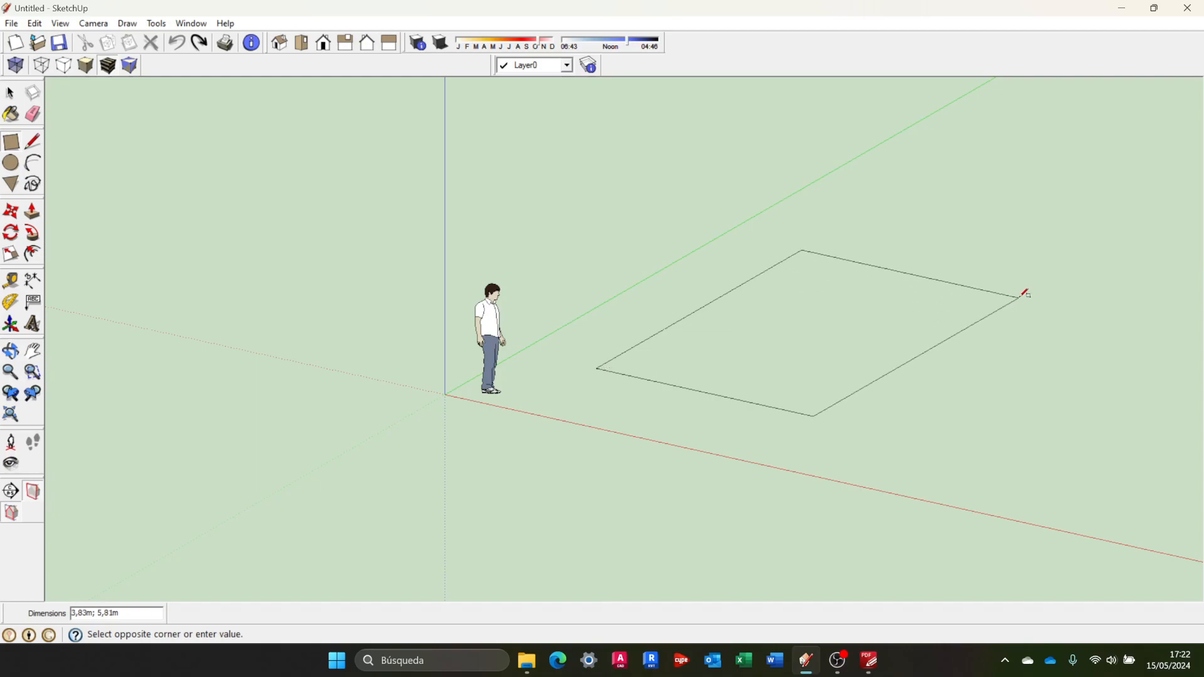
pyautogui.click(1057, 254)
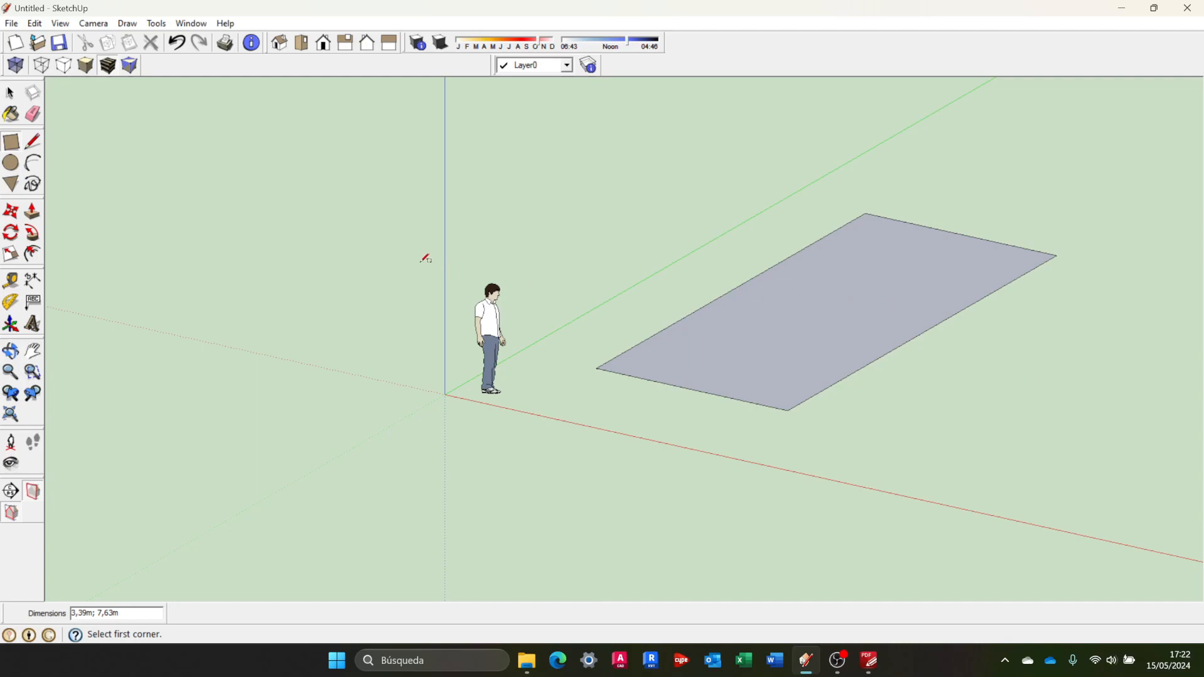
# Draw a second closed rectangular outline about 3.37 m by 5 m with the Line tool, beside the first rectangle near the red axis
pyautogui.click(33, 143)
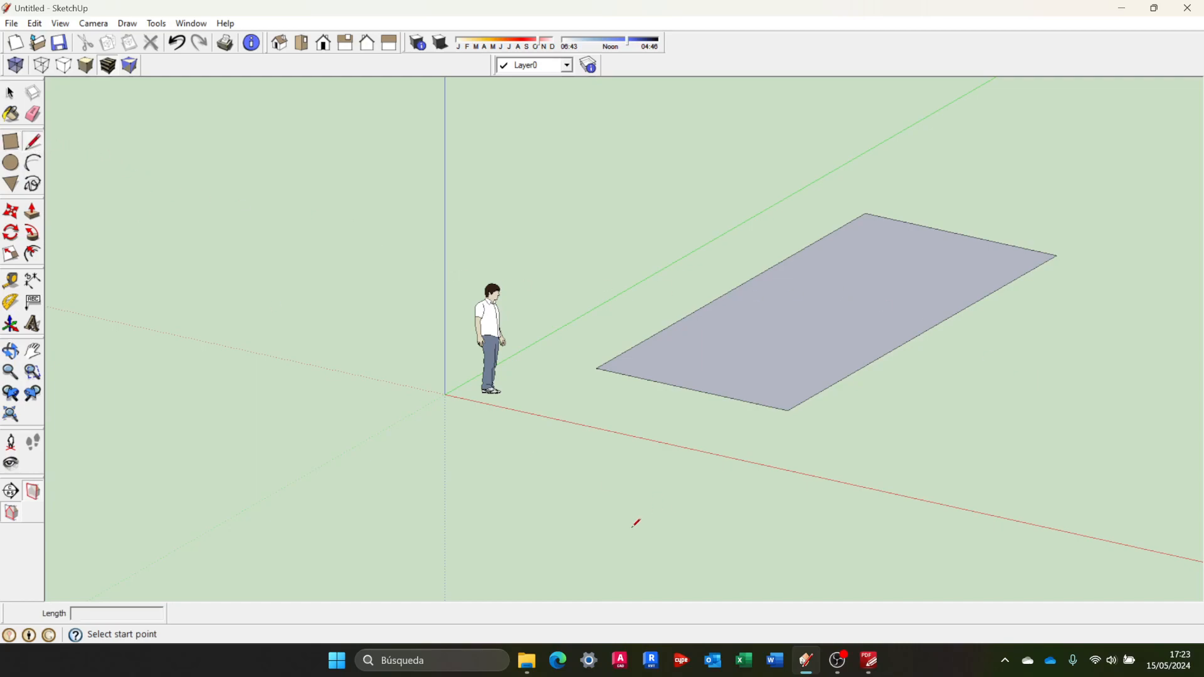
pyautogui.scroll(-1, 859, 421)
pyautogui.scroll(-1, 859, 422)
pyautogui.click(914, 434)
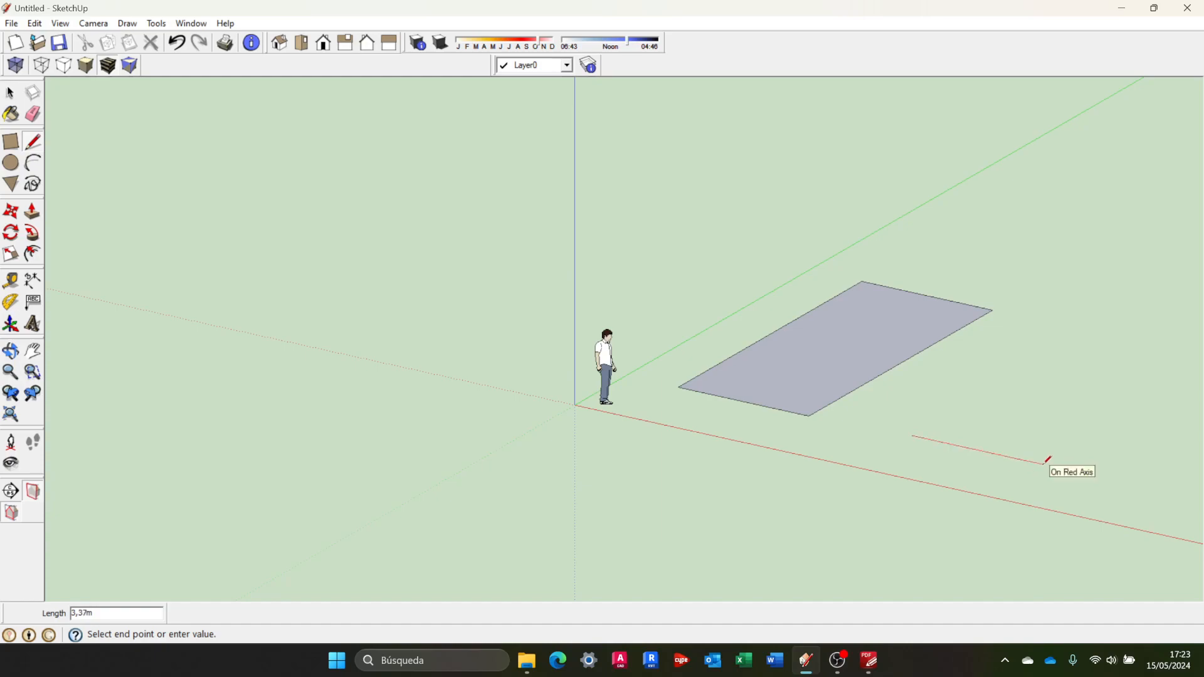
pyautogui.click(1042, 463)
pyautogui.click(1162, 395)
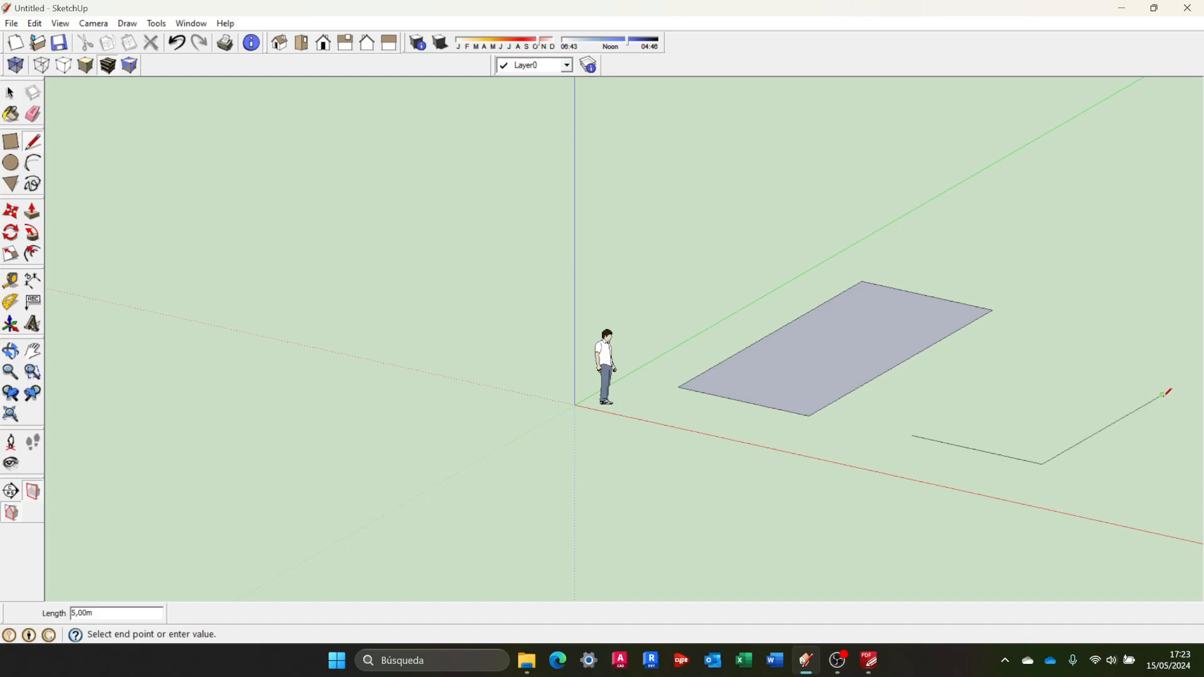
pyautogui.click(1032, 365)
pyautogui.click(921, 435)
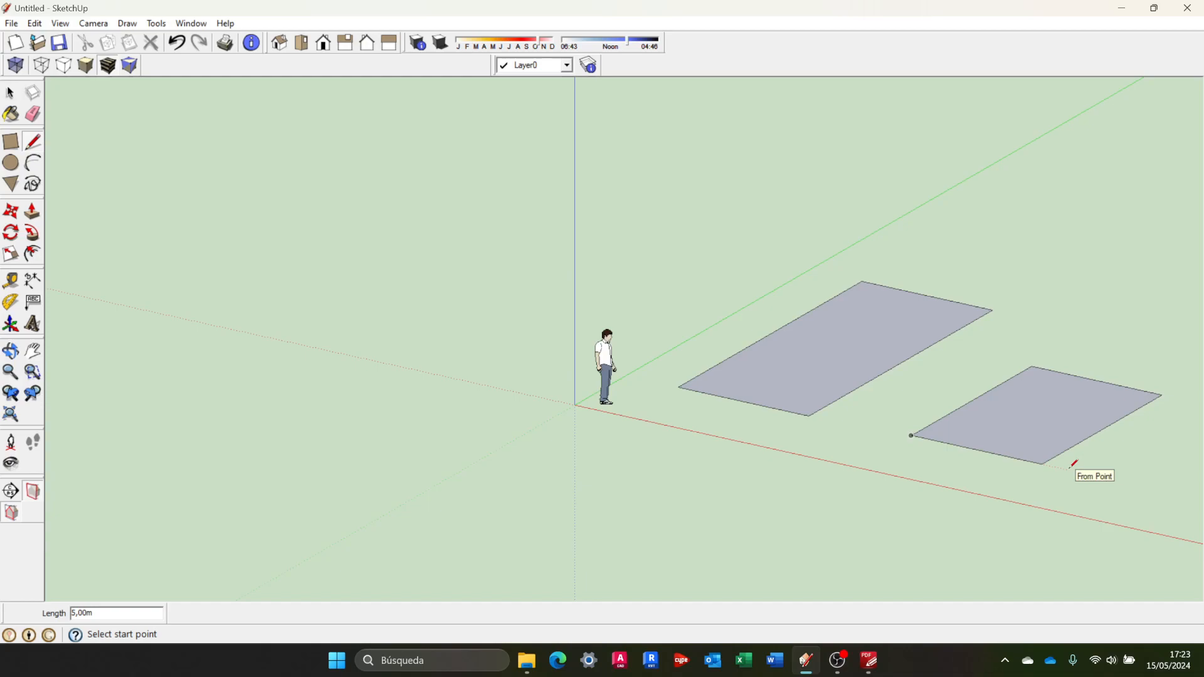
# Undo the closing edge of the smaller rectangle and redraw it between the two open endpoints
pyautogui.hotkey('ctrl', 'z')
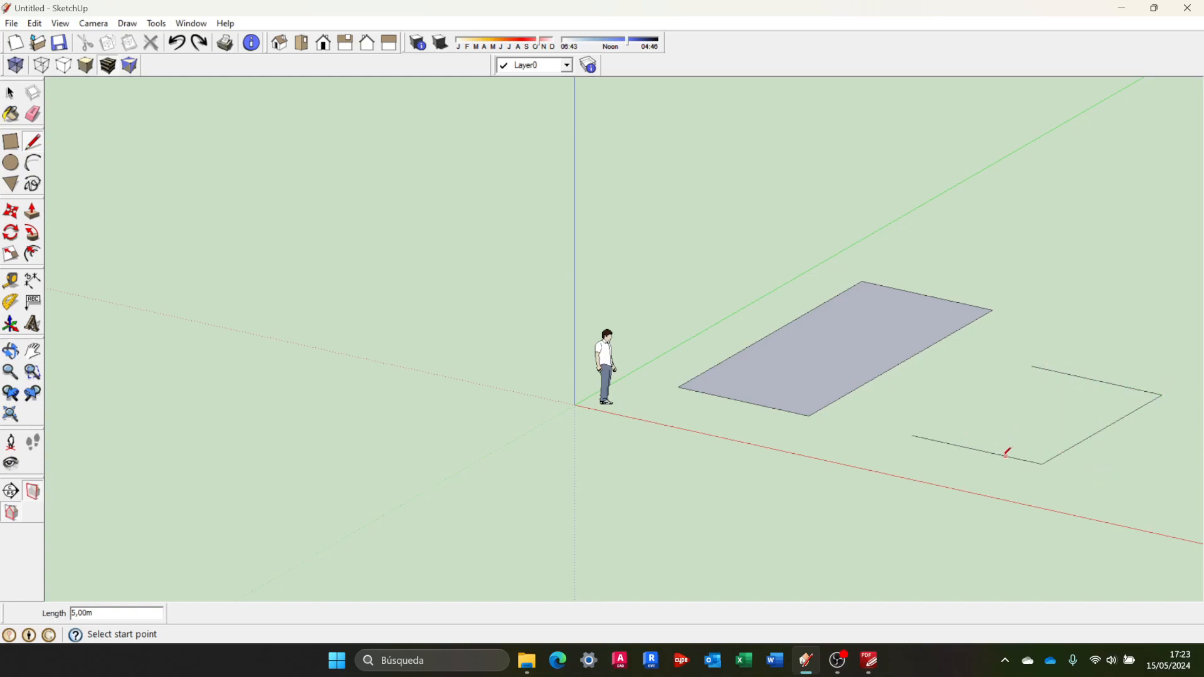
pyautogui.click(1031, 366)
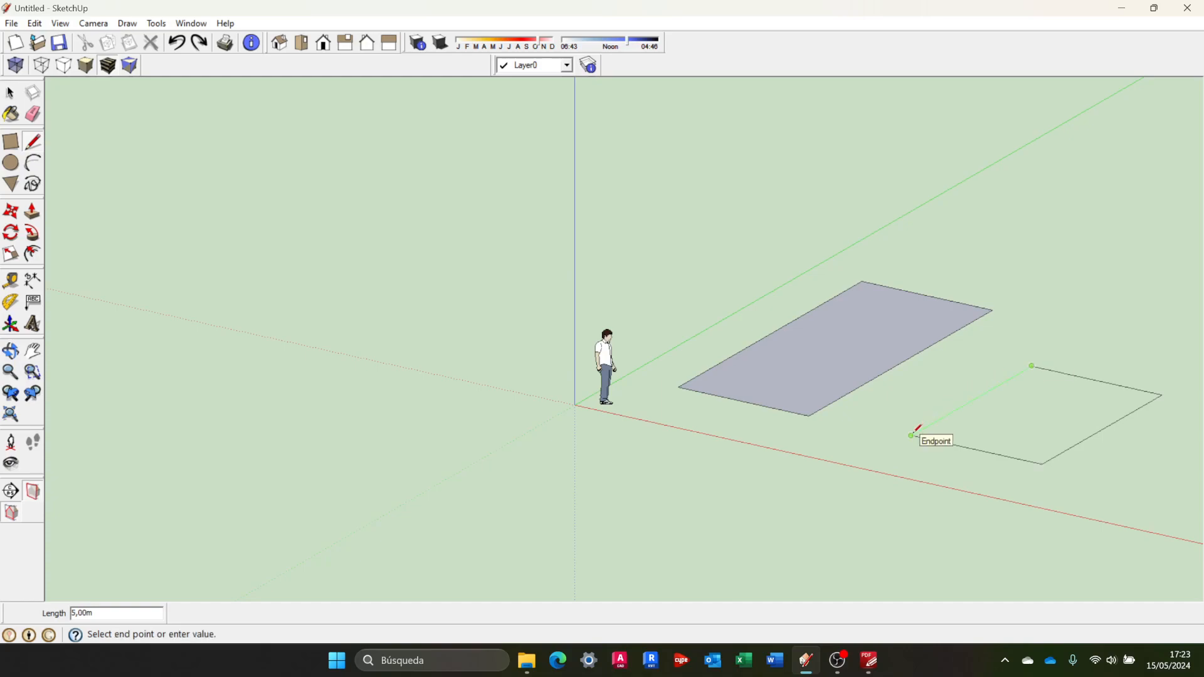
pyautogui.click(912, 435)
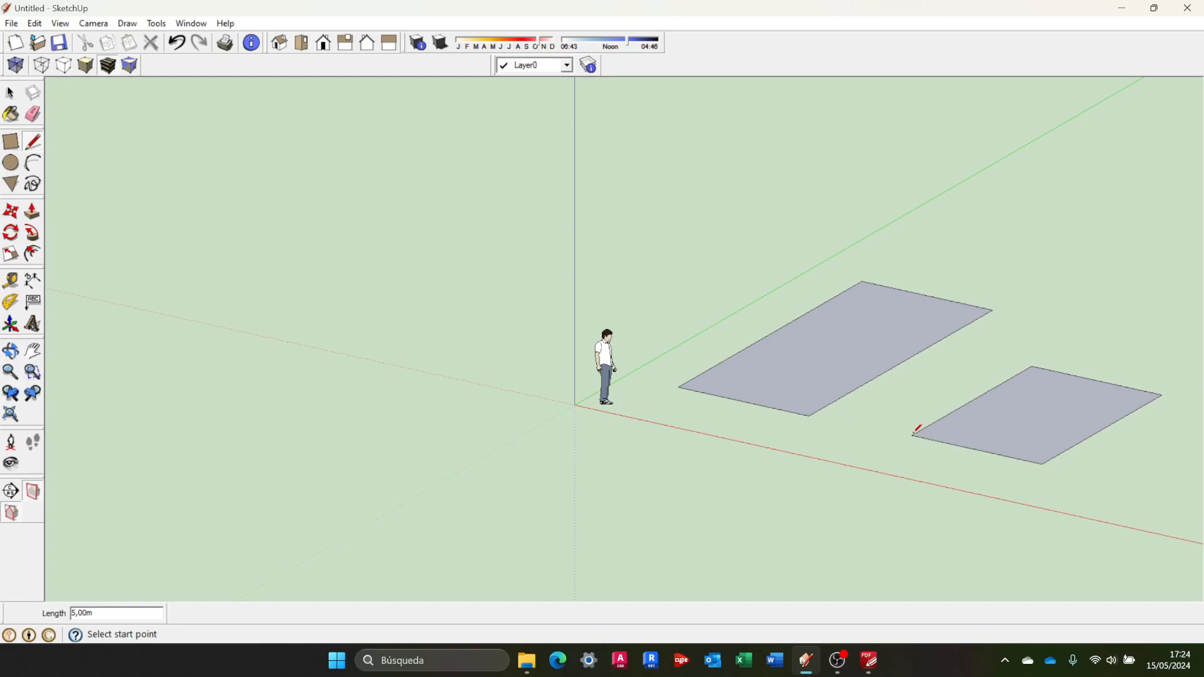
# Draw a single loose line on the ground behind the larger rectangle, and end the line chain
pyautogui.click(947, 258)
pyautogui.click(1085, 245)
pyautogui.press('Escape')
# Push/Pull the larger rectangle's face upward about 4.35 m into a box
pyautogui.click(34, 215)
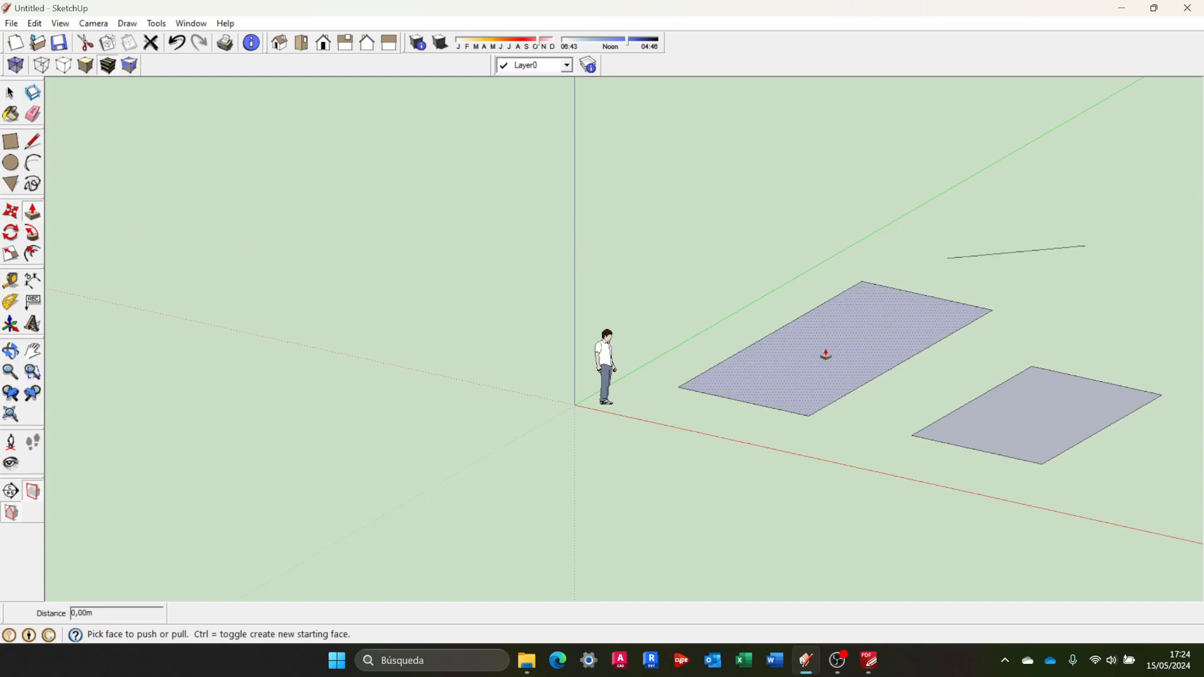
pyautogui.moveTo(825, 355); pyautogui.dragTo(825, 167)
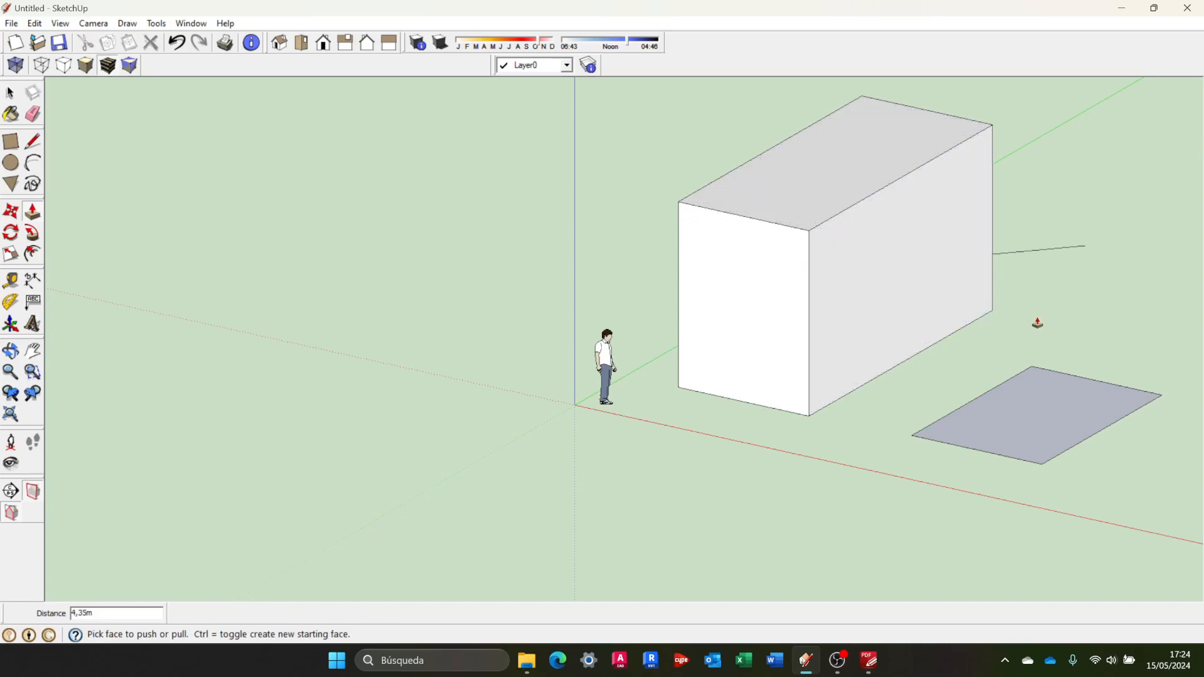
pyautogui.moveTo(1039, 323)
pyautogui.mouseDown(button='middle')
pyautogui.moveTo(949, 352)
pyautogui.moveTo(717, 386)
pyautogui.mouseUp(button='middle')
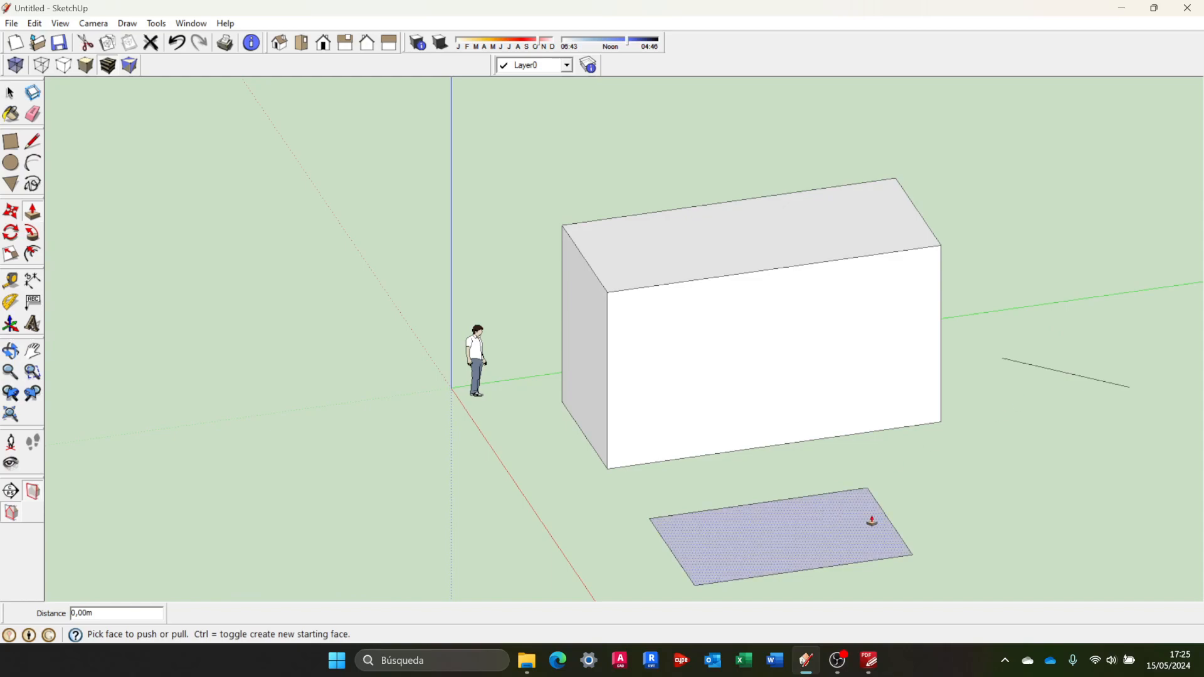
# Draw a line about 3.01 m long across one corner of the smaller rectangle, from its long edge's midpoint to the adjacent short edge
pyautogui.click(832, 531)
pyautogui.click(33, 141)
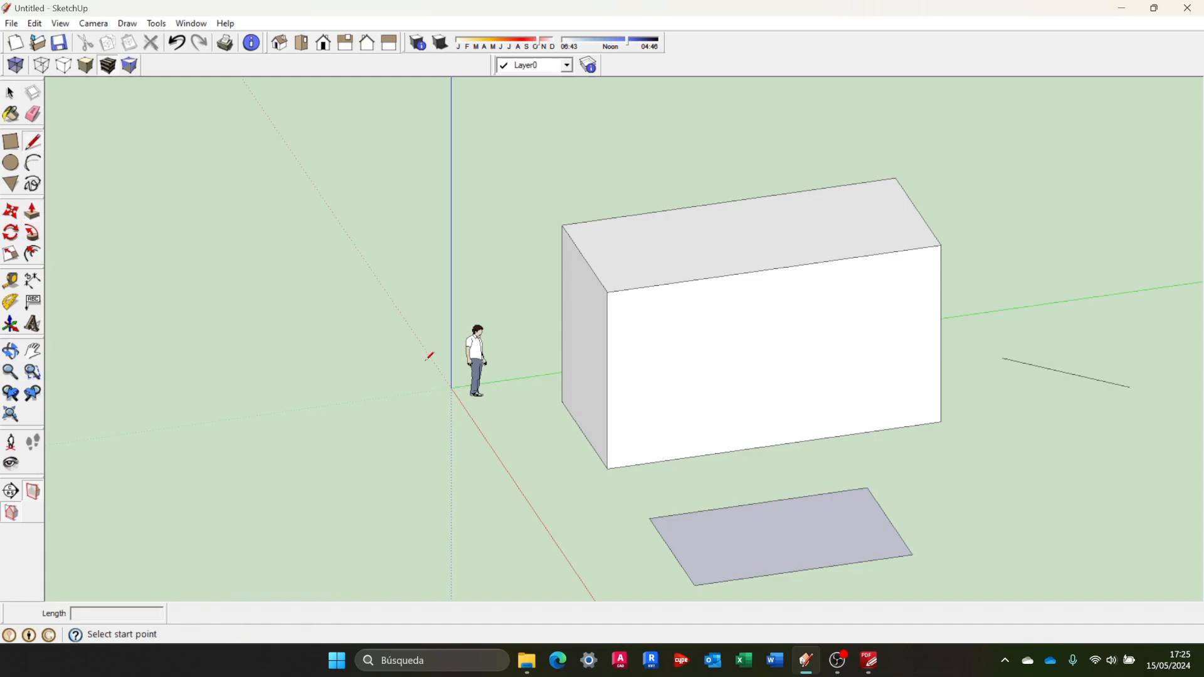
pyautogui.click(758, 502)
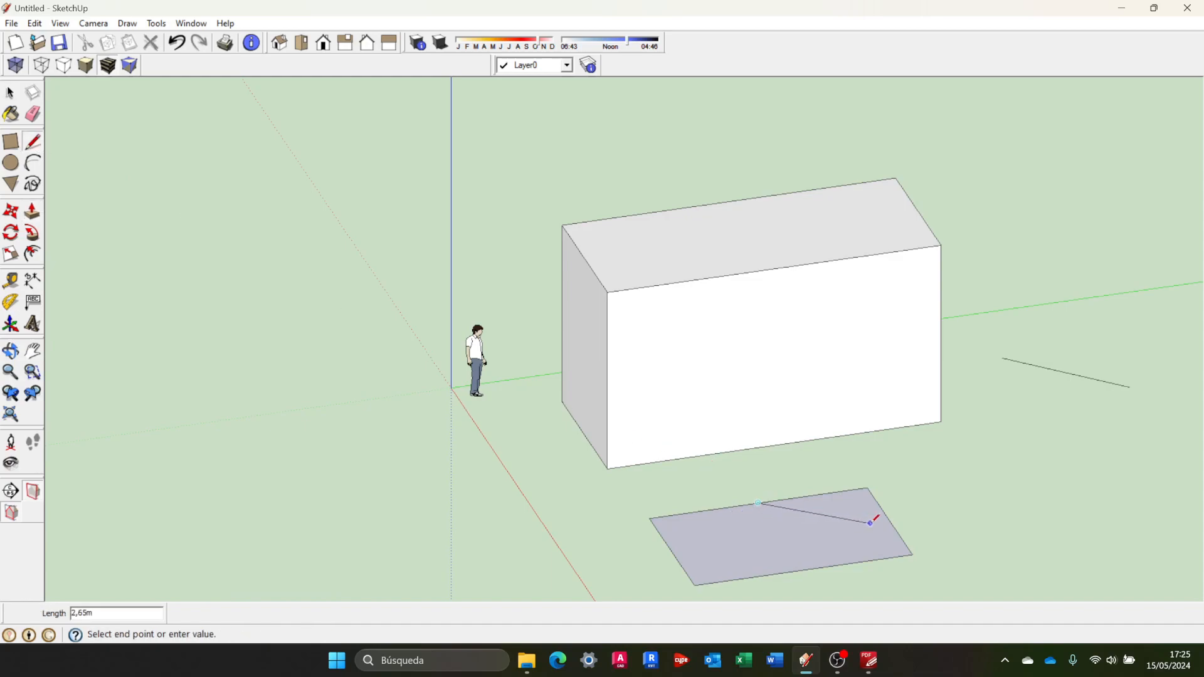
pyautogui.click(891, 521)
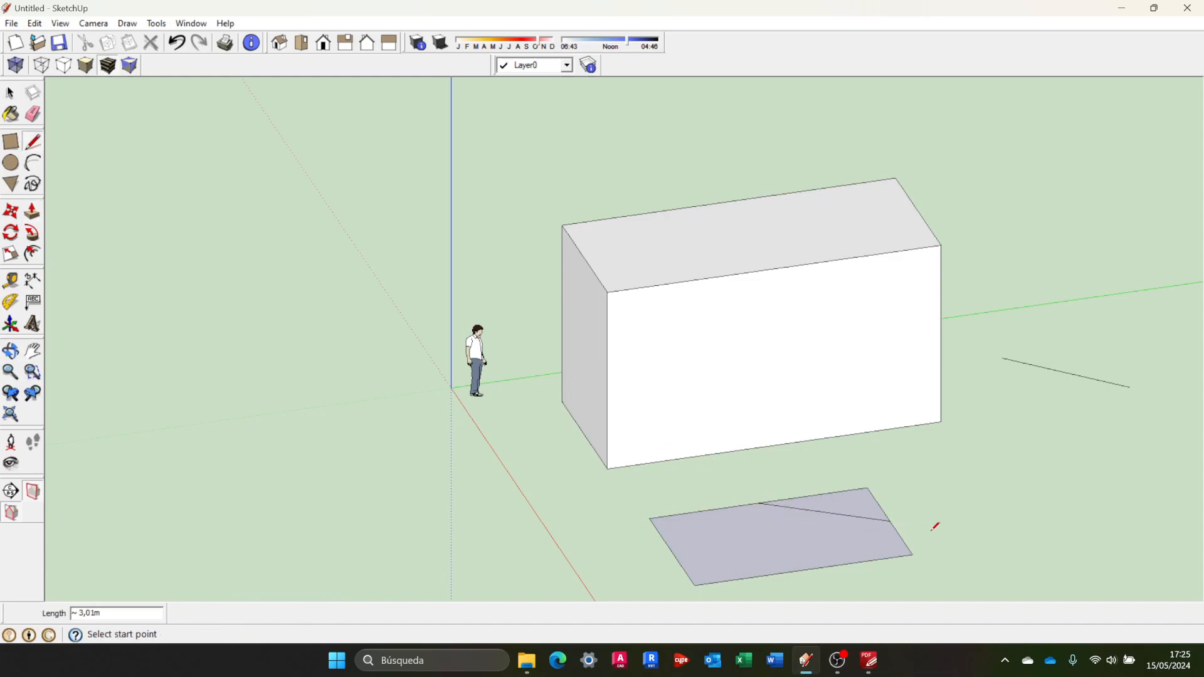
# Push/Pull the larger part of the divided rectangle upward into a volume, leaving the cut-off corner triangle flat on the ground
pyautogui.click(35, 215)
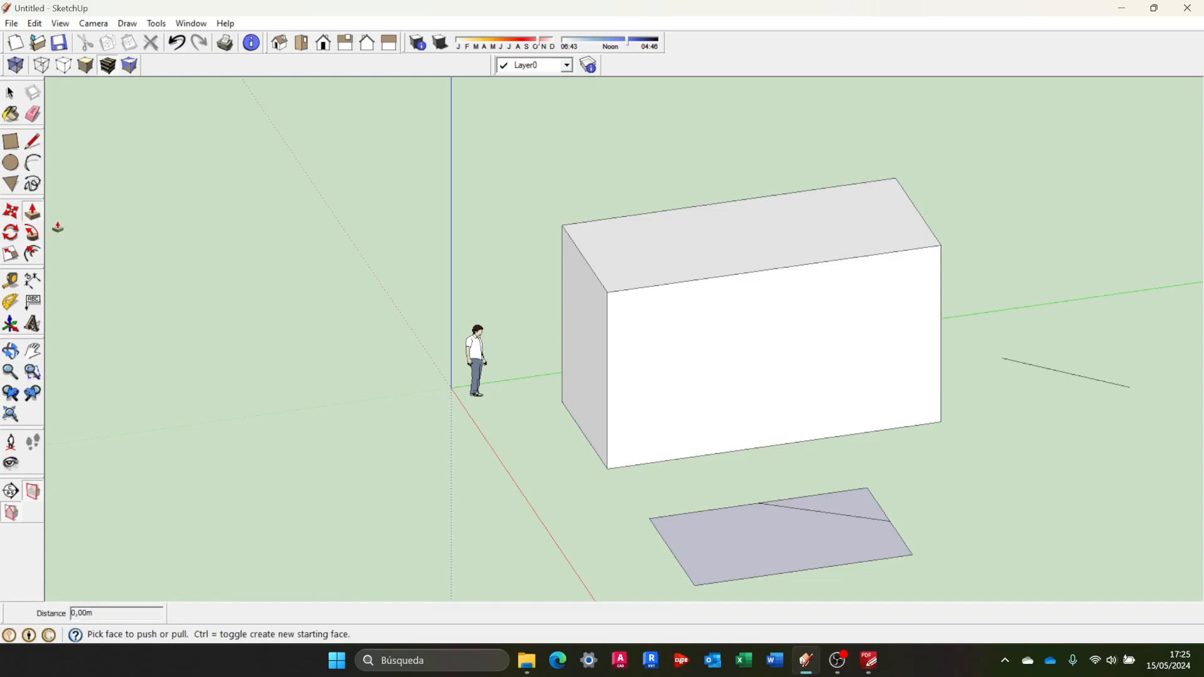
pyautogui.click(798, 550)
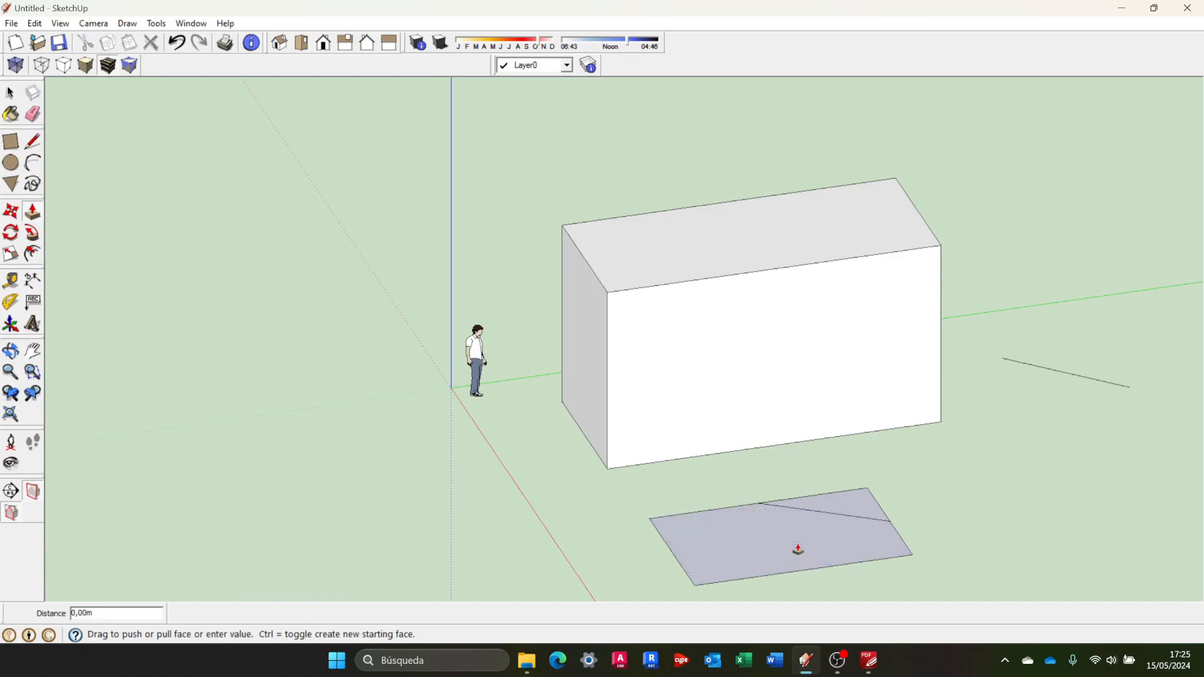
pyautogui.click(777, 431)
pyautogui.moveTo(951, 479); pyautogui.dragTo(291, 489, button='middle')
pyautogui.scroll(-3, 395, 494)
pyautogui.moveTo(391, 449); pyautogui.dragTo(468, 508, button='middle')
# Divide the large box's top face into four regions with connected lines, starting with a crossing line about 3.53 m long
pyautogui.click(33, 141)
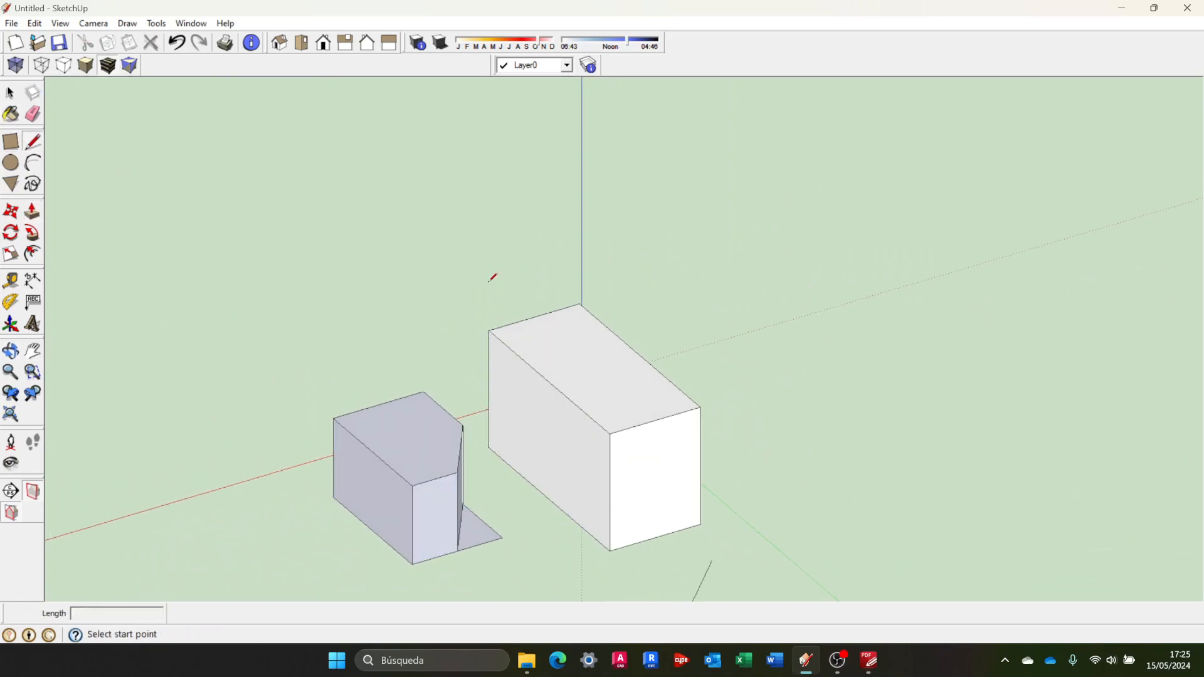
pyautogui.click(533, 367)
pyautogui.click(635, 357)
pyautogui.click(640, 356)
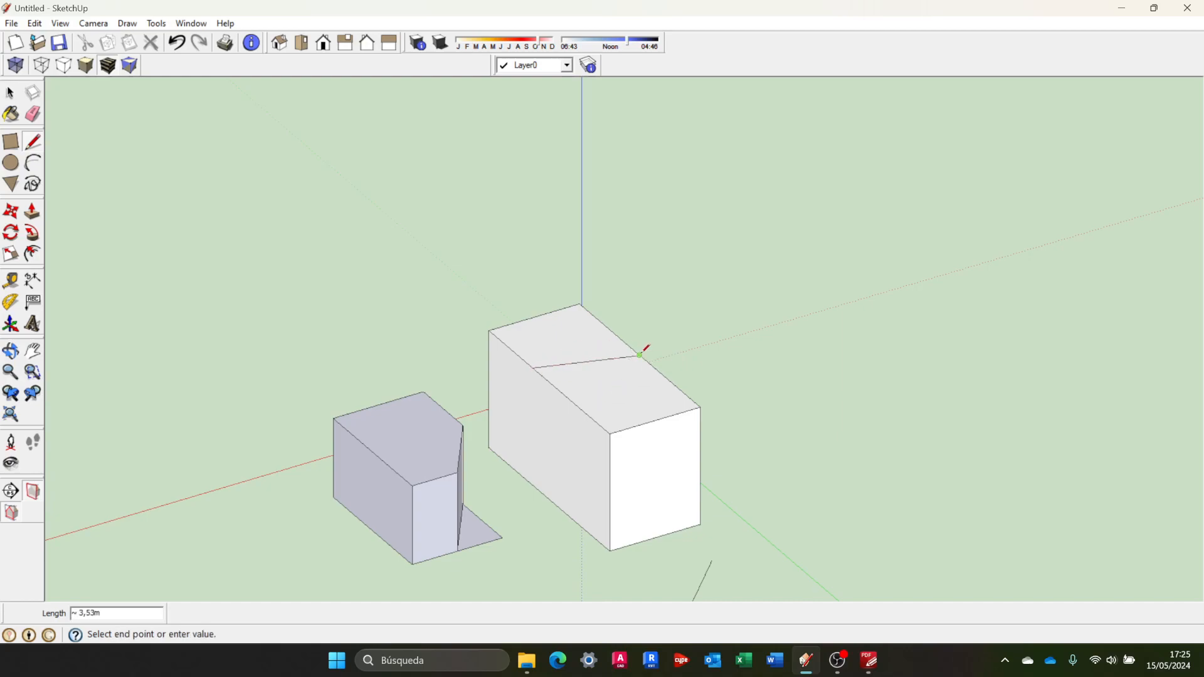
pyautogui.click(592, 416)
pyautogui.click(586, 361)
pyautogui.click(604, 400)
pyautogui.scroll(3, 637, 390)
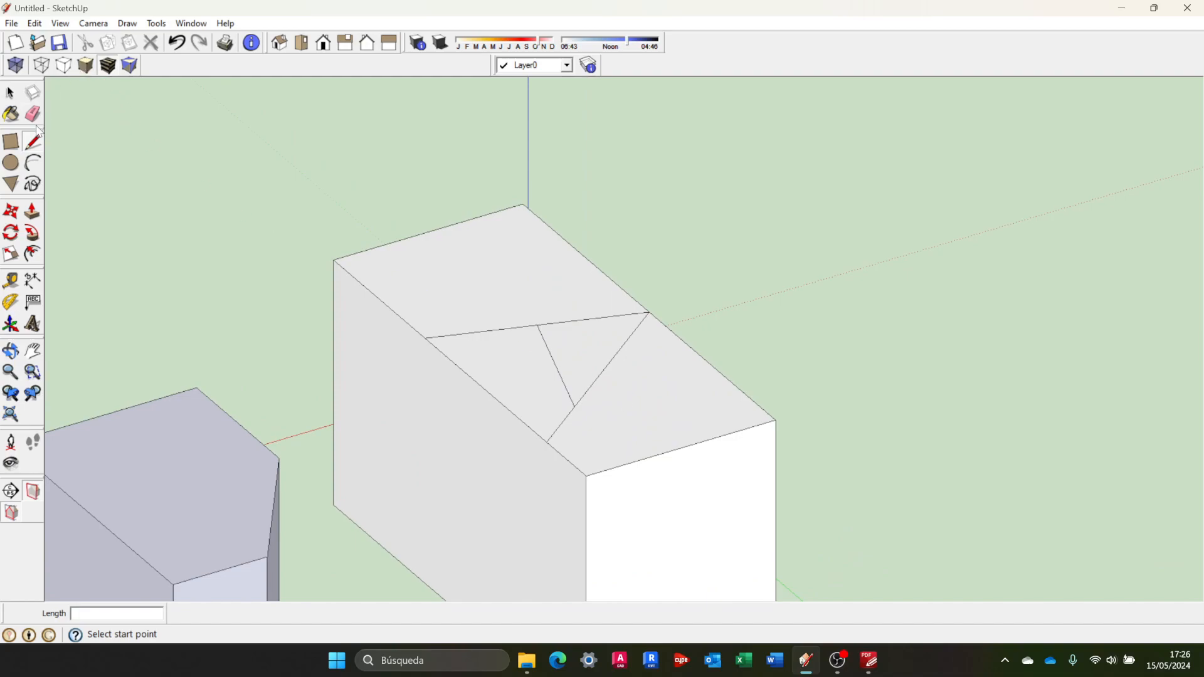
# Push/Pull the box's top regions to stepped heights, with the back region highest, the inner triangle next and the front region lowest
pyautogui.click(32, 212)
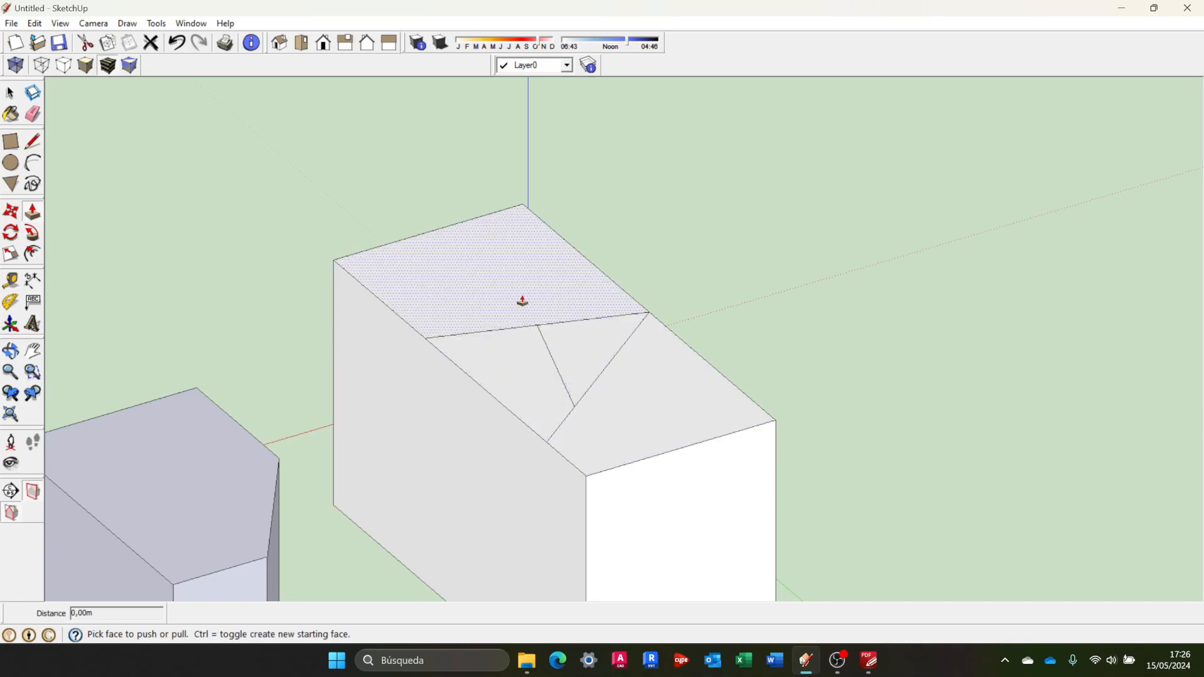
pyautogui.moveTo(526, 299); pyautogui.dragTo(502, 254)
pyautogui.moveTo(575, 351); pyautogui.dragTo(511, 361)
pyautogui.doubleClick(514, 348)
pyautogui.moveTo(660, 405); pyautogui.dragTo(666, 395)
pyautogui.moveTo(658, 382); pyautogui.dragTo(626, 333, button='middle')
pyautogui.press('p')
pyautogui.scroll(3, 497, 306)
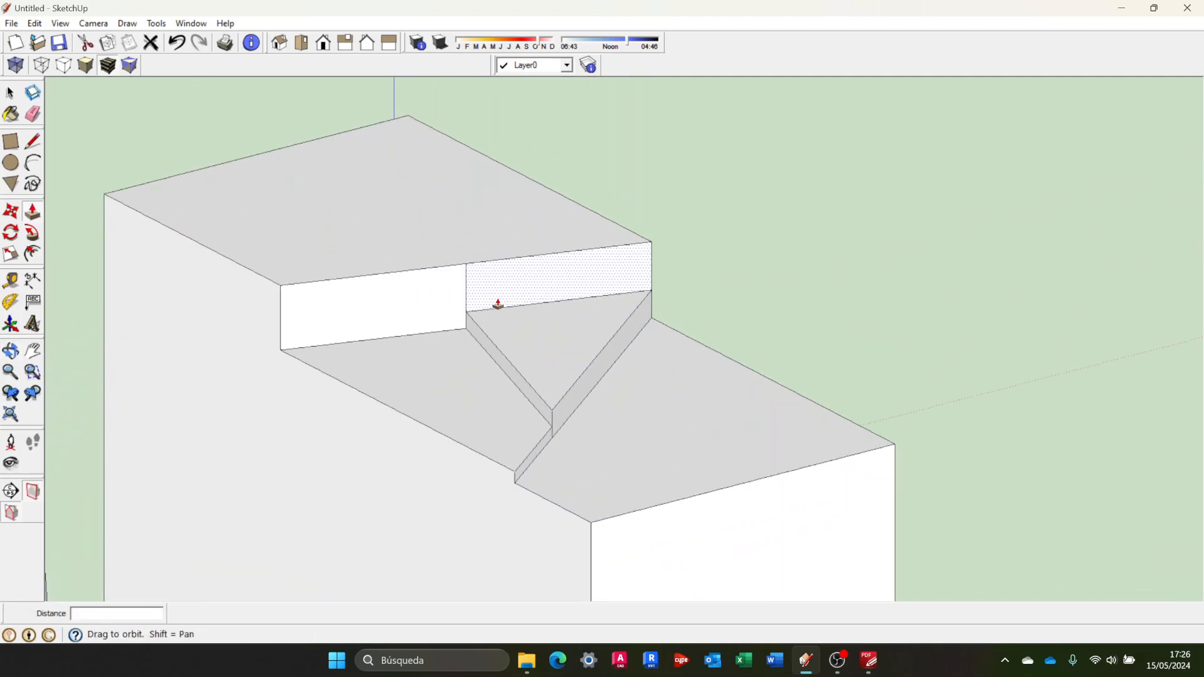
pyautogui.scroll(1, 497, 305)
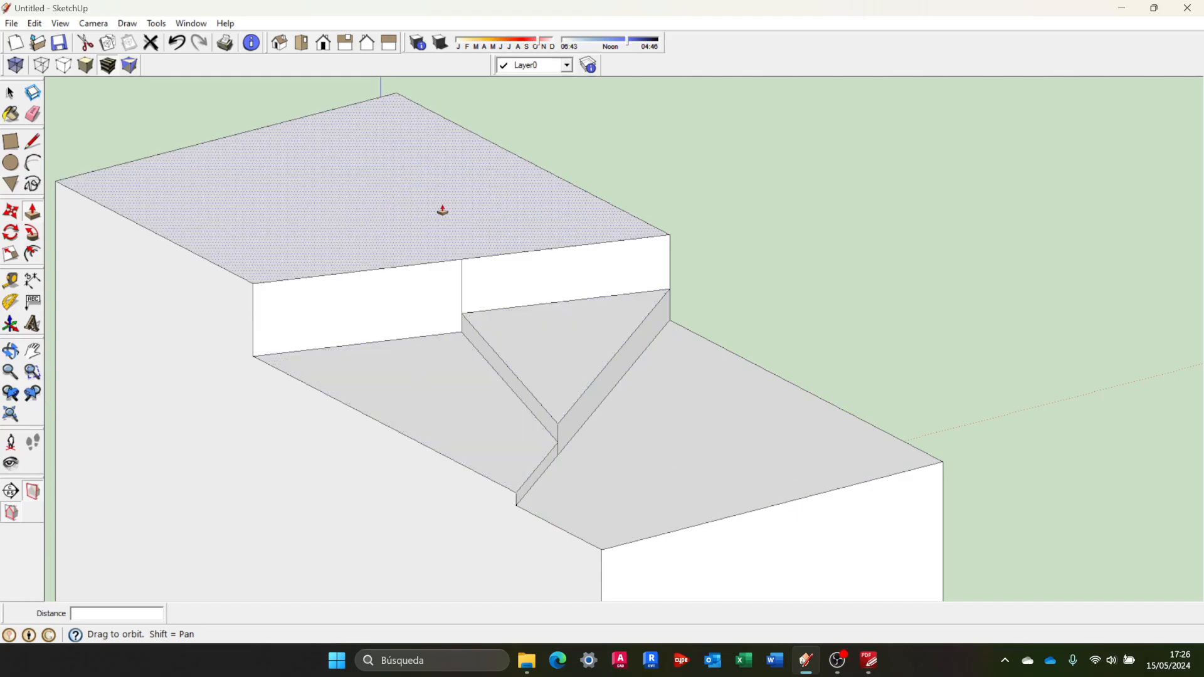
# Draw a circle of about 0.51 m radius on the box's highest top face and one of about 0.63 m on the lowest
pyautogui.click(11, 162)
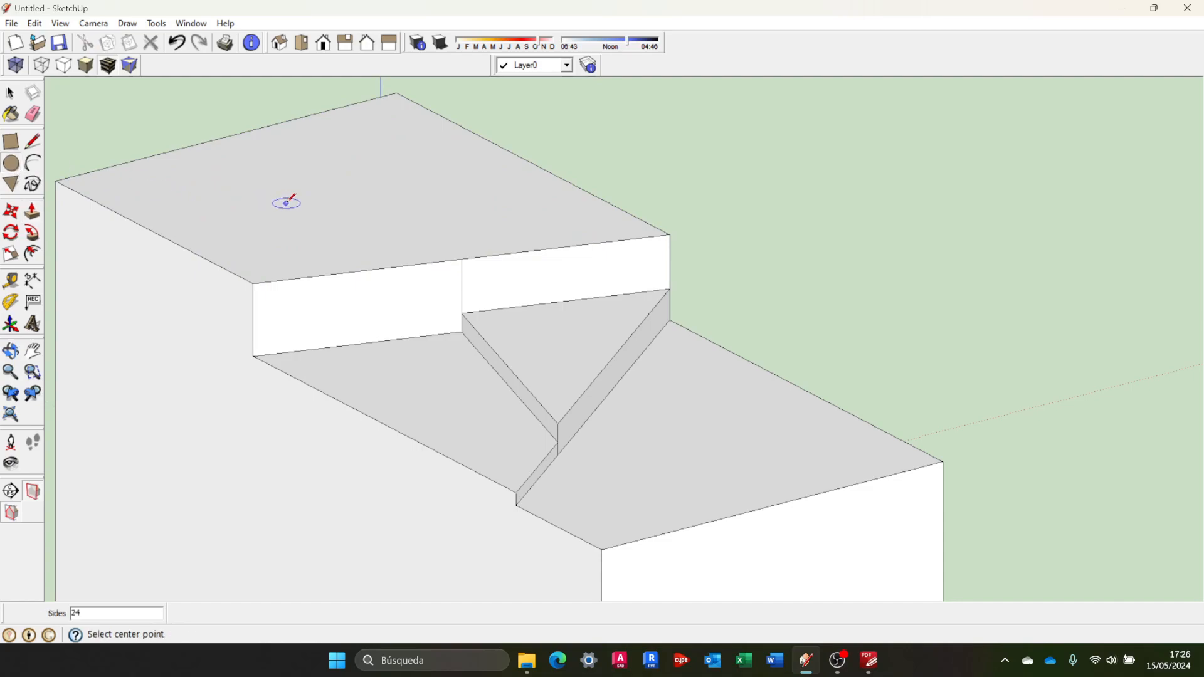
pyautogui.click(286, 196)
pyautogui.click(350, 191)
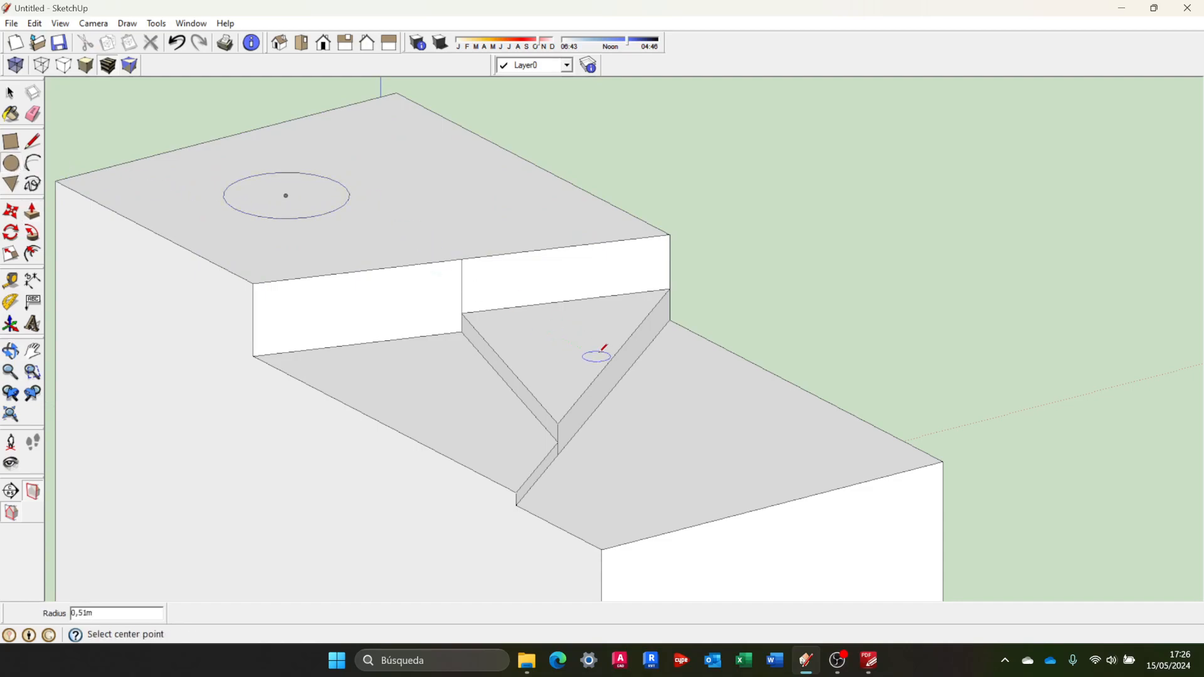
pyautogui.click(701, 447)
pyautogui.click(762, 427)
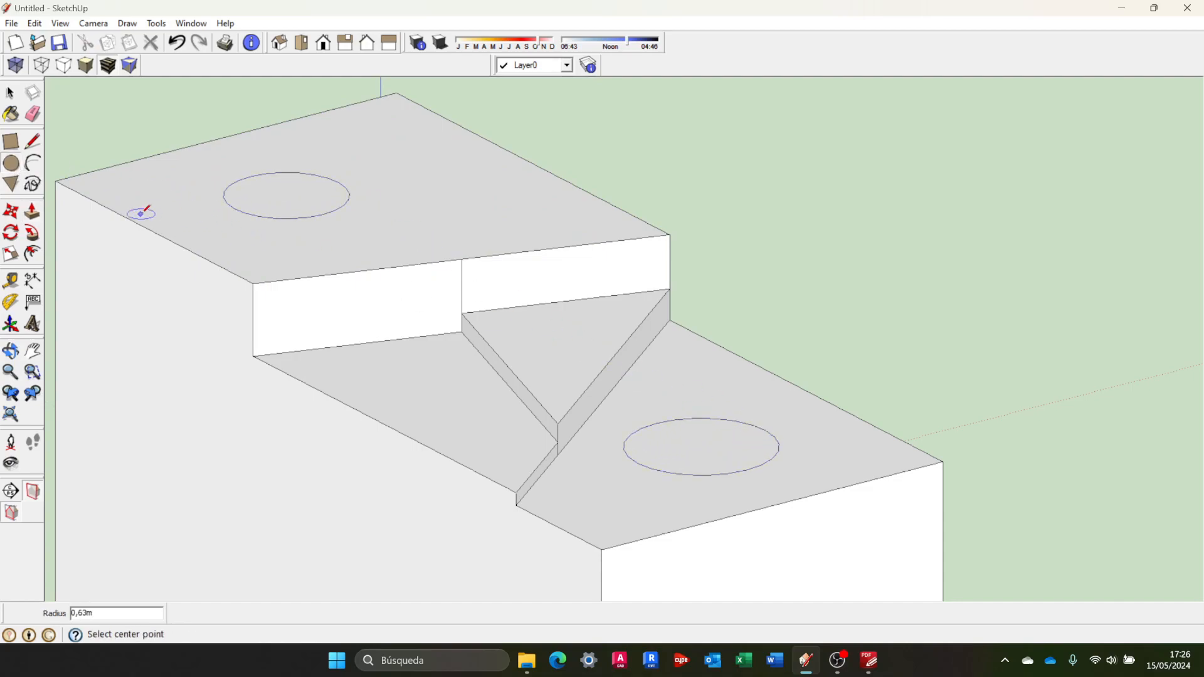
# Push/Pull the upper circle about 0.34 m up into a cylinder and the lower circle about 0.24 m down into a recess
pyautogui.click(32, 211)
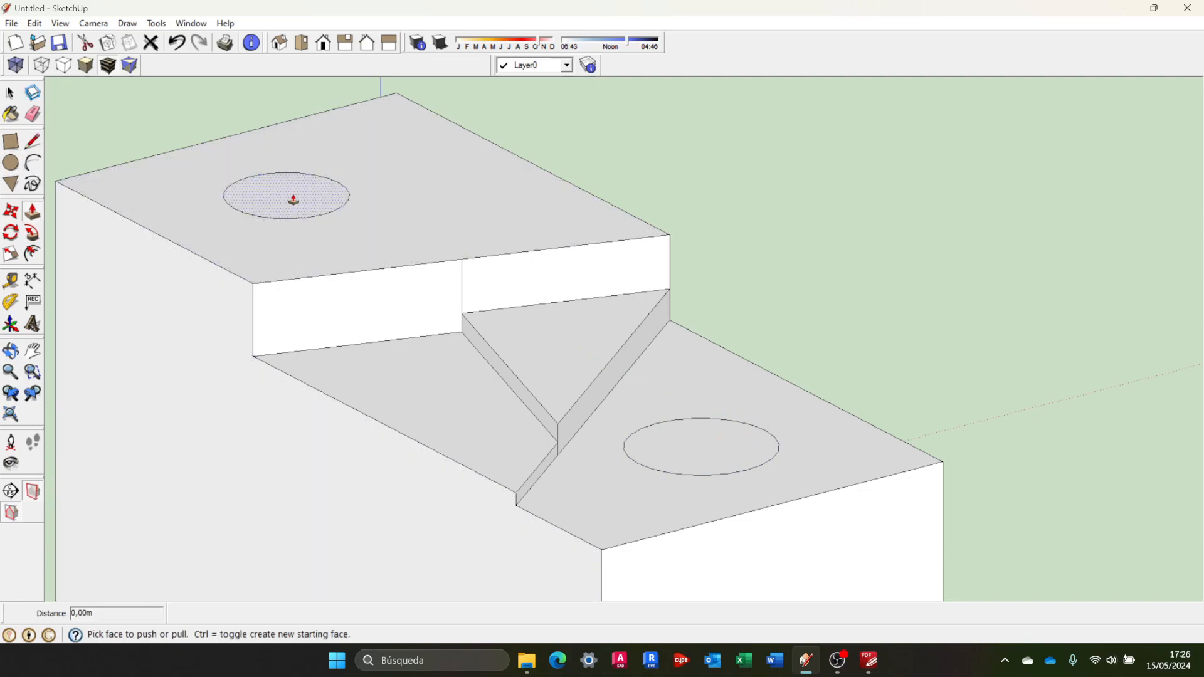
pyautogui.click(287, 196)
pyautogui.click(290, 160)
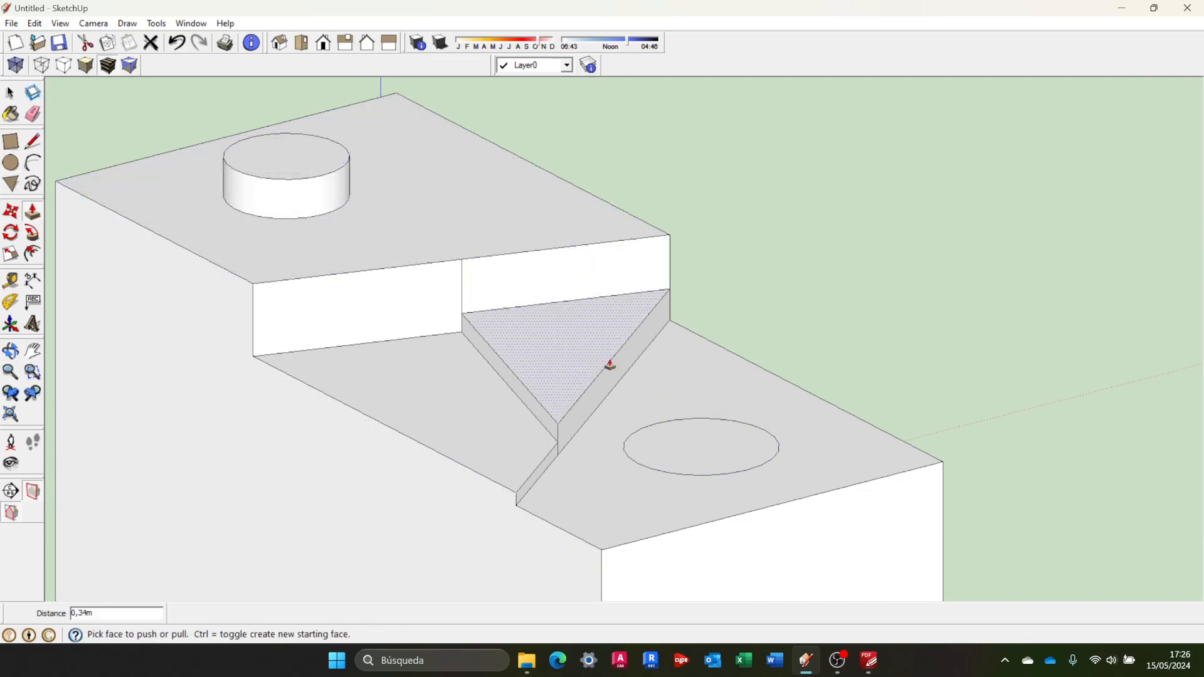
pyautogui.click(711, 448)
pyautogui.click(706, 474)
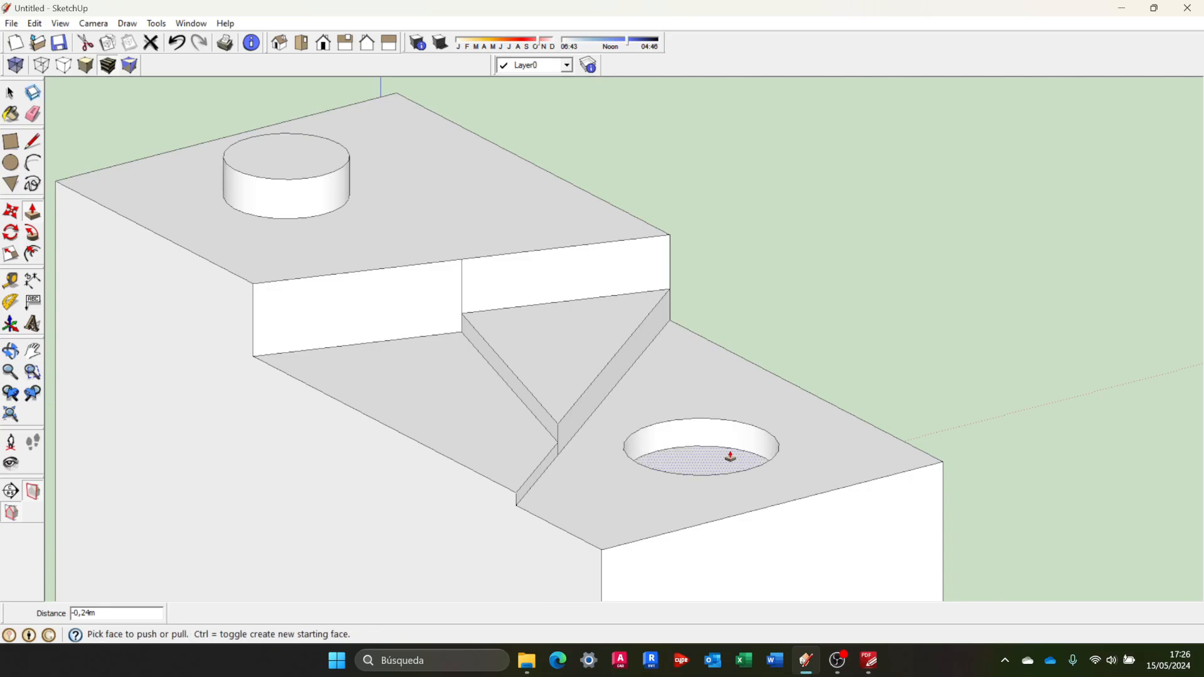
pyautogui.moveTo(763, 431); pyautogui.dragTo(529, 397, button='middle')
pyautogui.scroll(-3, 583, 423)
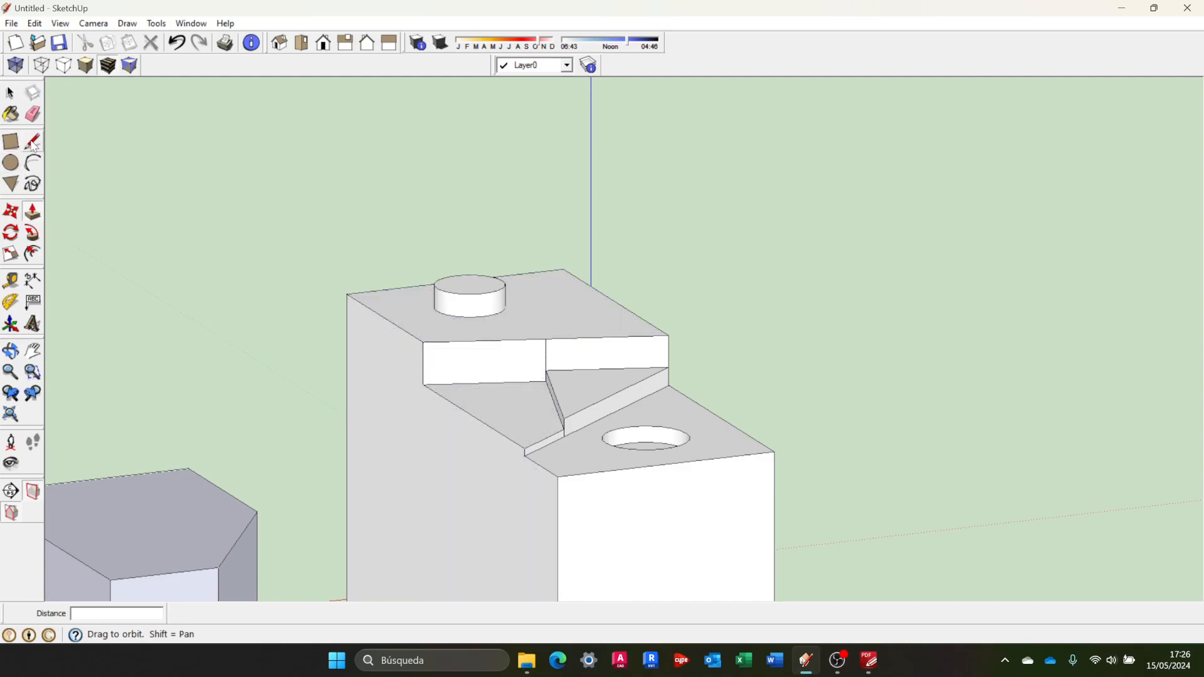
# Draw a circle of about 1.09 m radius on the large box's long side and a smaller circle on its end face
pyautogui.click(14, 171)
pyautogui.scroll(-2, 565, 486)
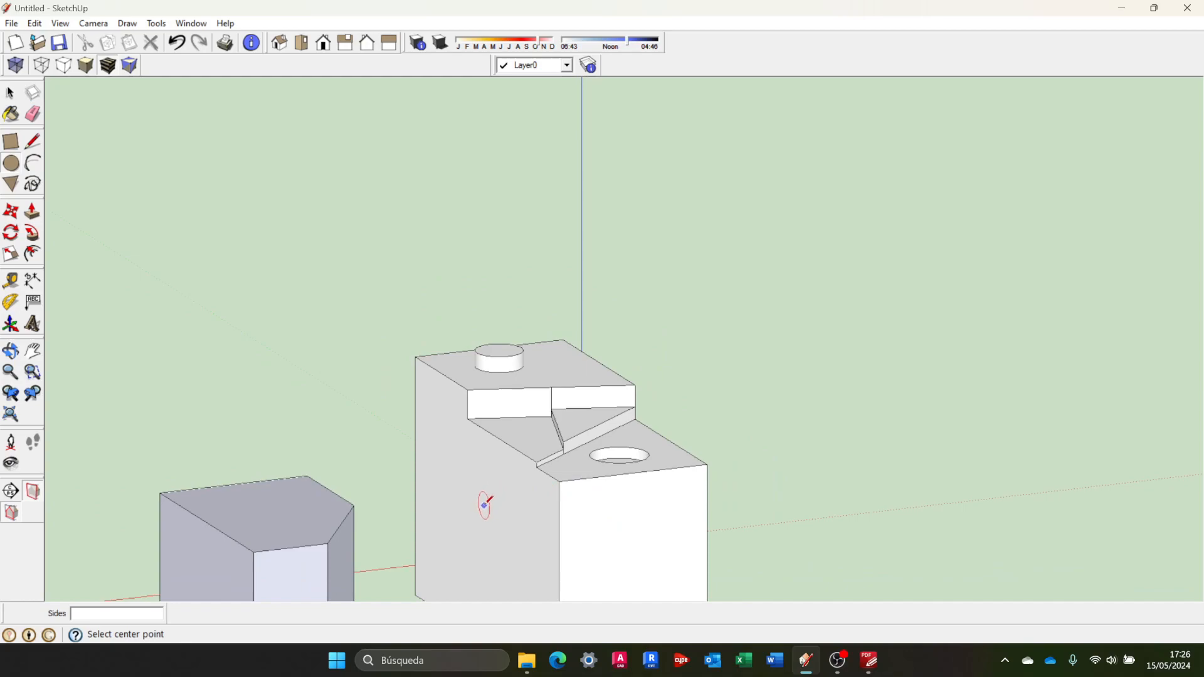
pyautogui.moveTo(479, 515); pyautogui.dragTo(593, 539, button='middle')
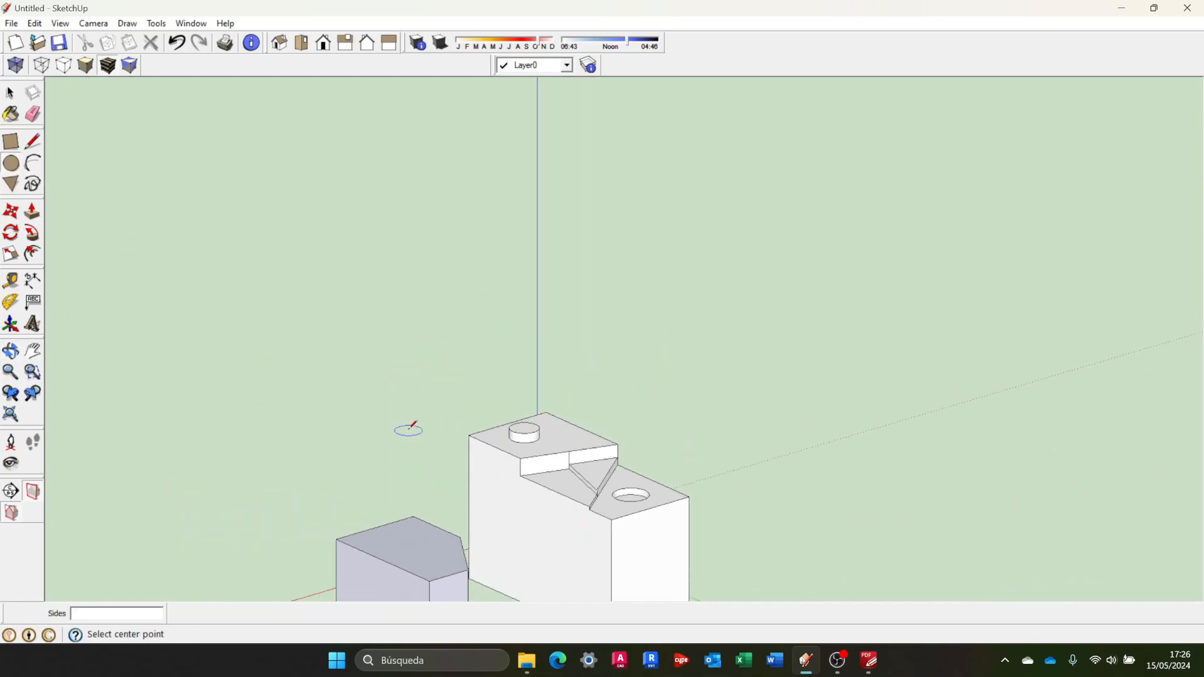
pyautogui.scroll(-1, 464, 454)
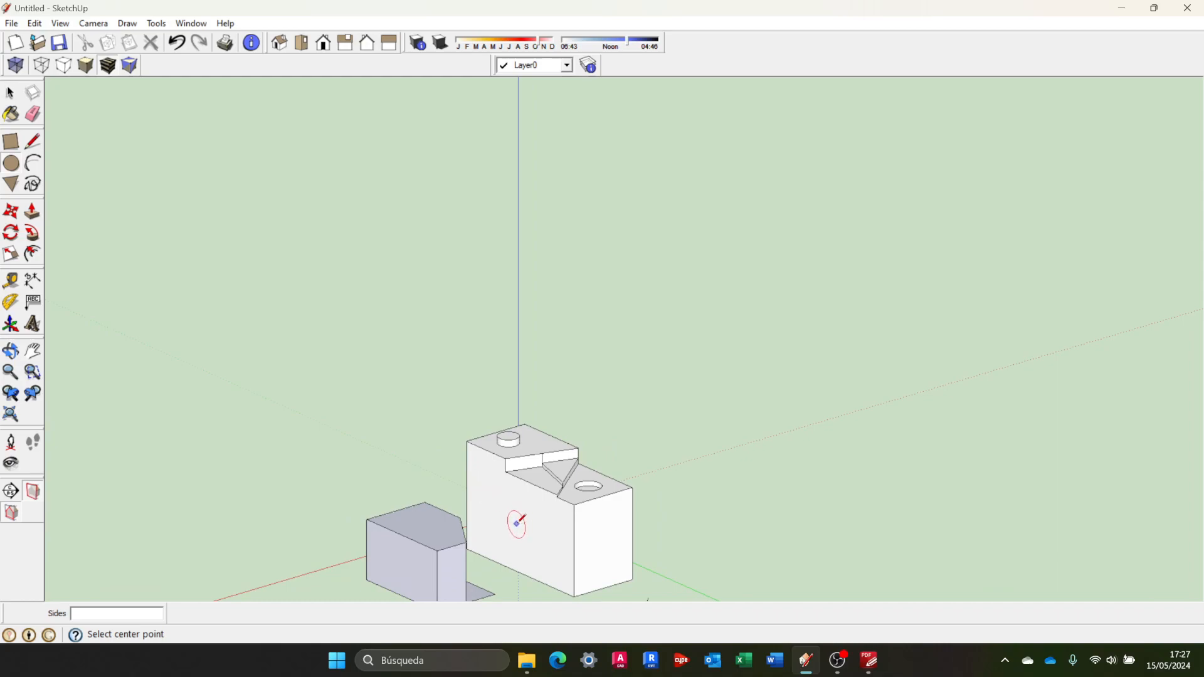
pyautogui.scroll(5, 544, 550)
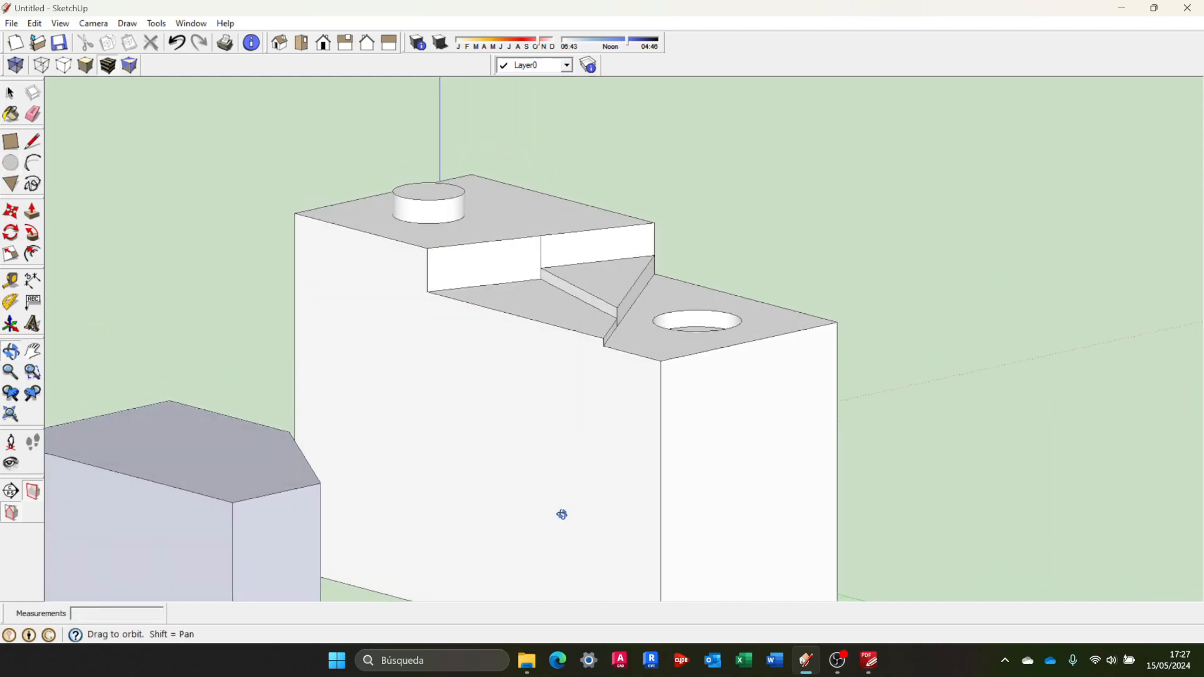
pyautogui.scroll(-3, 551, 544)
pyautogui.keyDown('shift'); pyautogui.moveTo(550, 543); pyautogui.dragTo(537, 437, button='middle'); pyautogui.keyUp('shift')
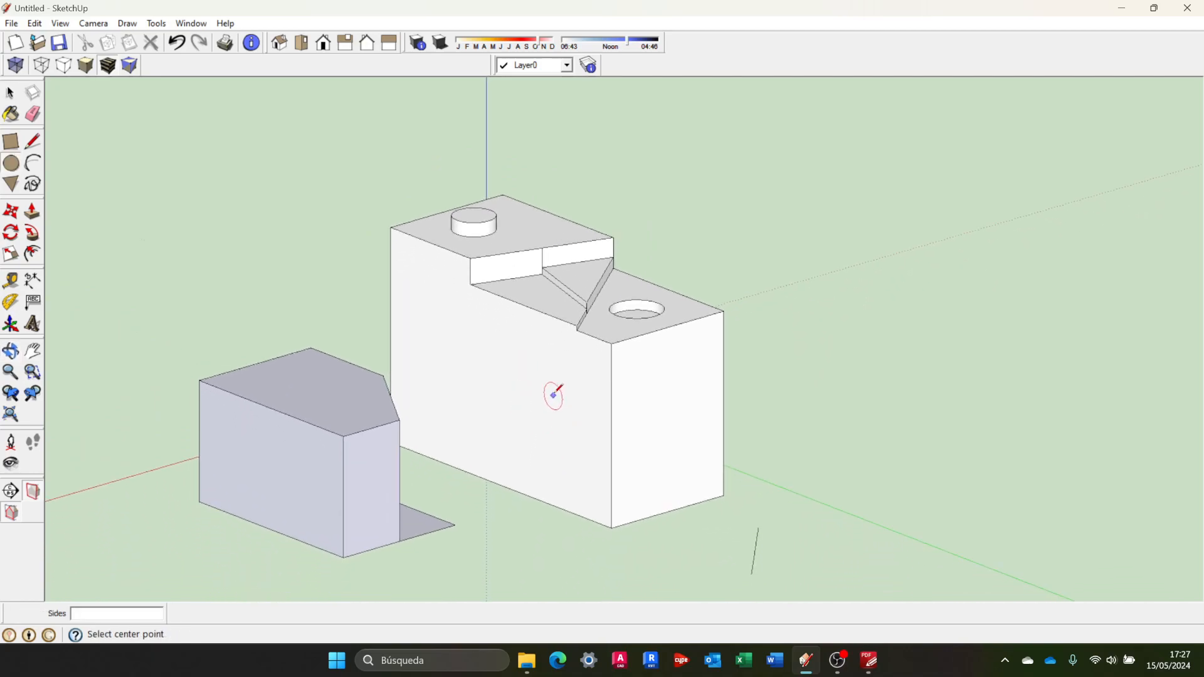
pyautogui.click(526, 391)
pyautogui.click(558, 397)
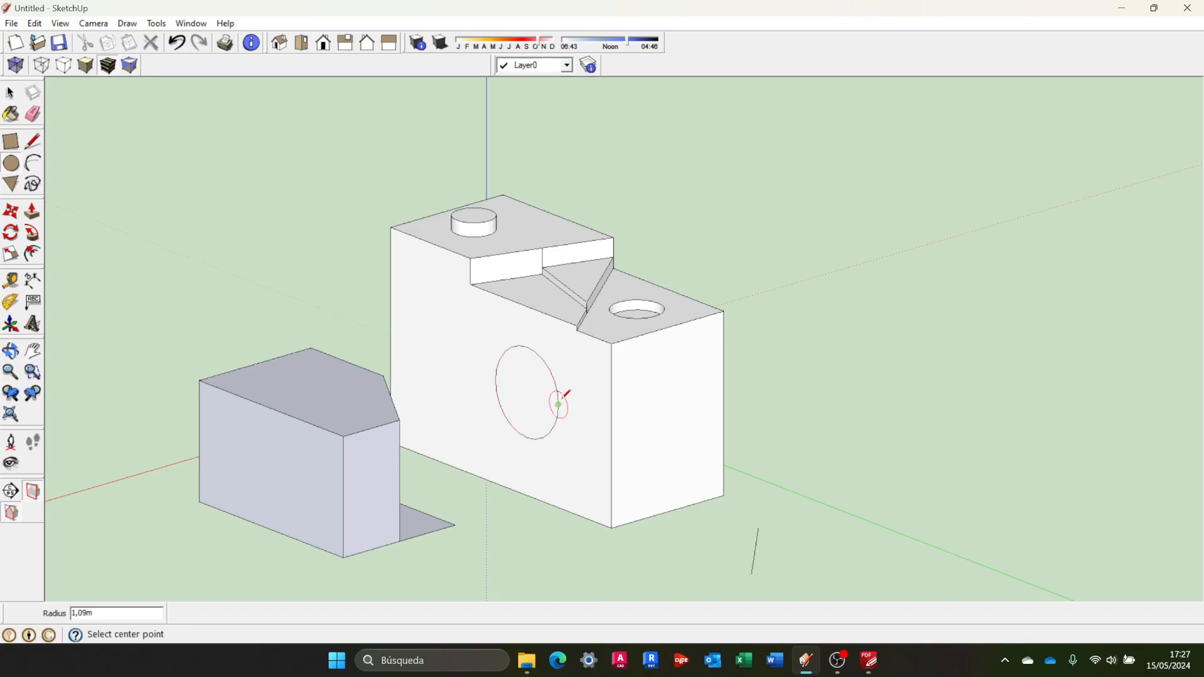
pyautogui.click(663, 375)
pyautogui.click(681, 385)
# Draw a circle of about 0.53 m radius on the slanted face of the smaller block
pyautogui.moveTo(484, 483); pyautogui.dragTo(350, 478, button='middle')
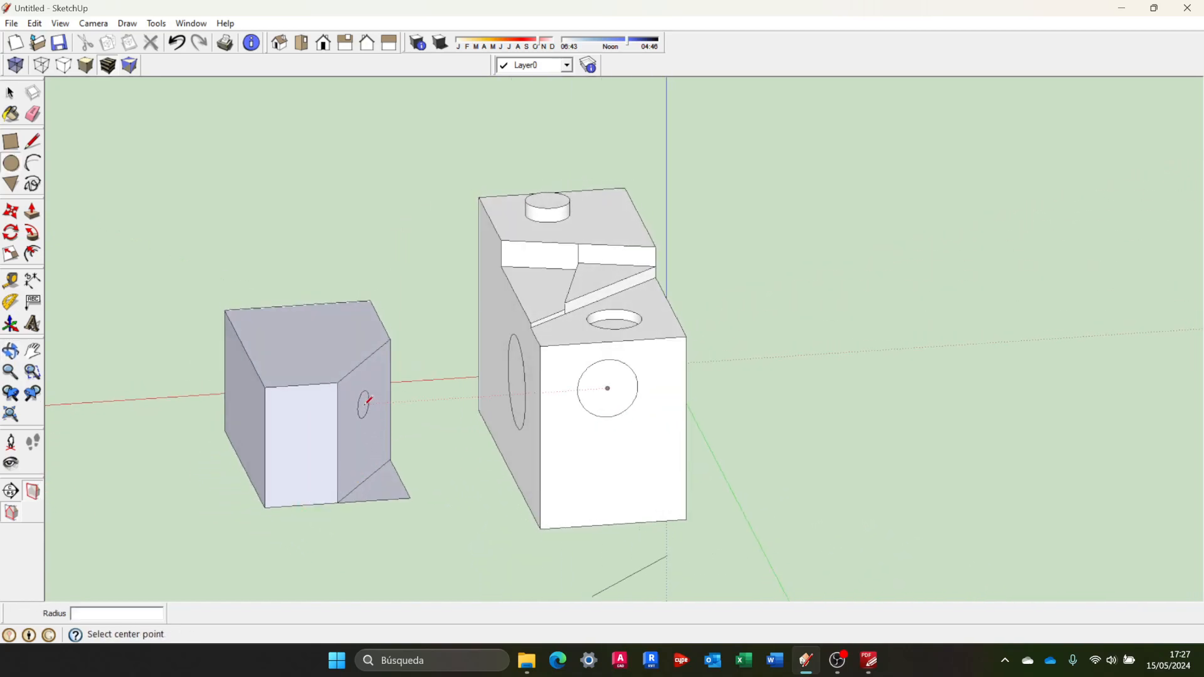
pyautogui.click(374, 388)
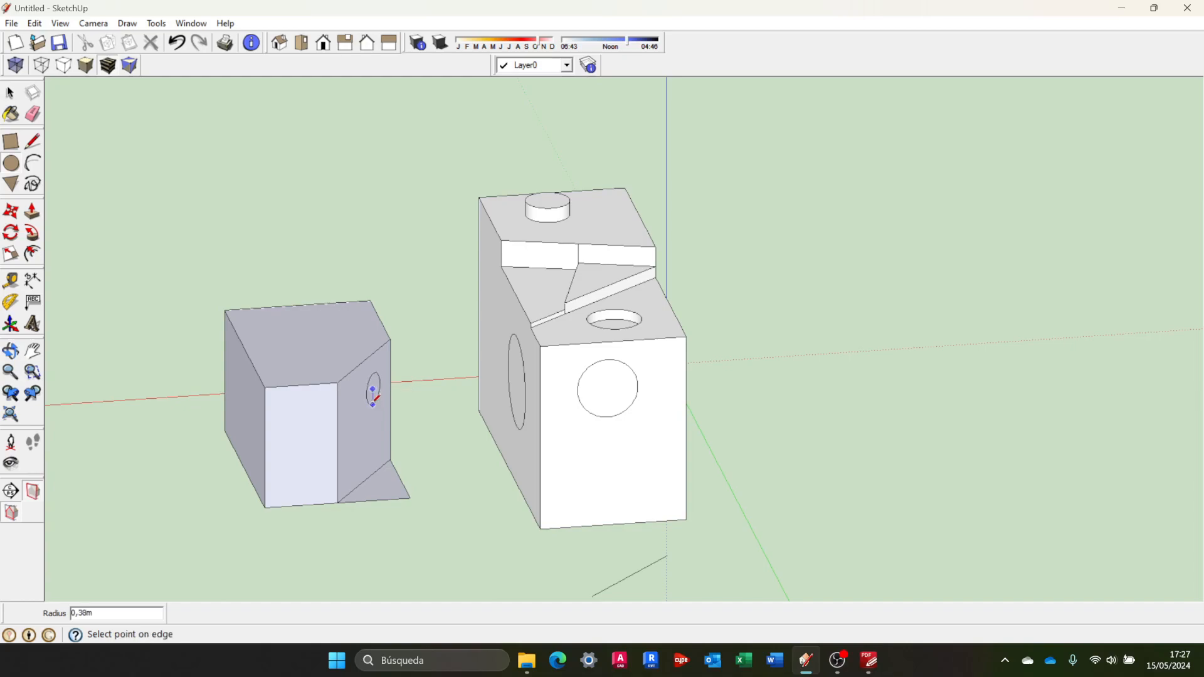
pyautogui.click(378, 409)
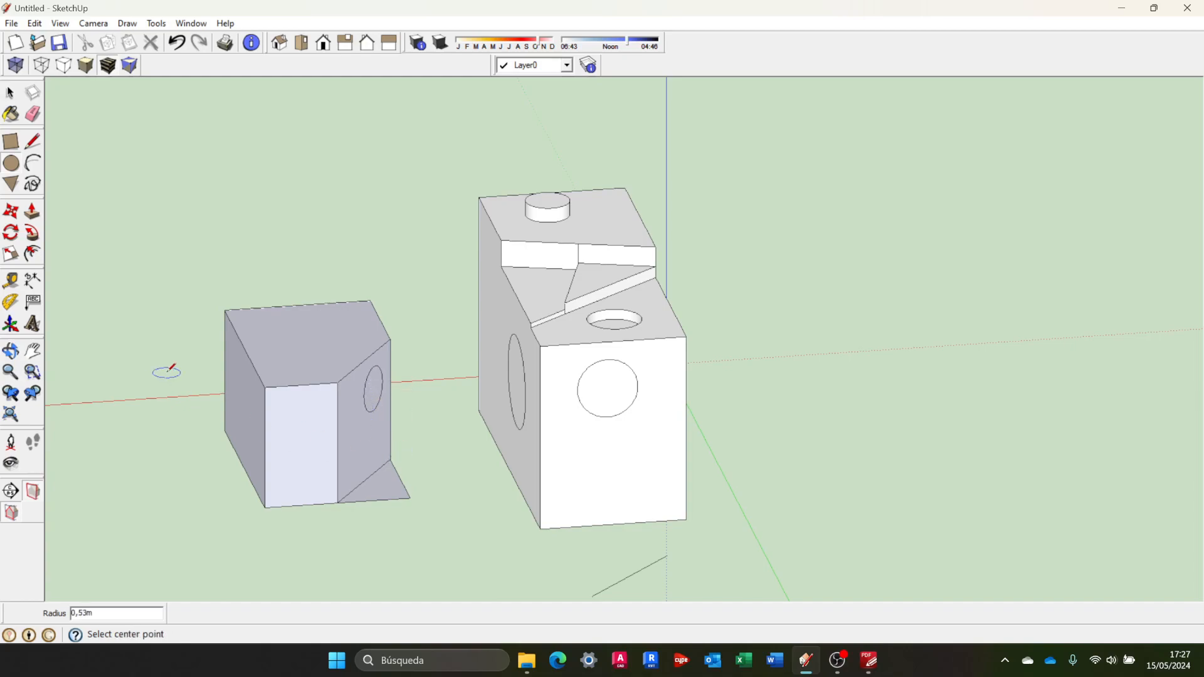
# Push/Pull the slanted-face circle outward about 0.57 m, and extrude the circle on the large box's long side outward into a cylinder
pyautogui.click(34, 213)
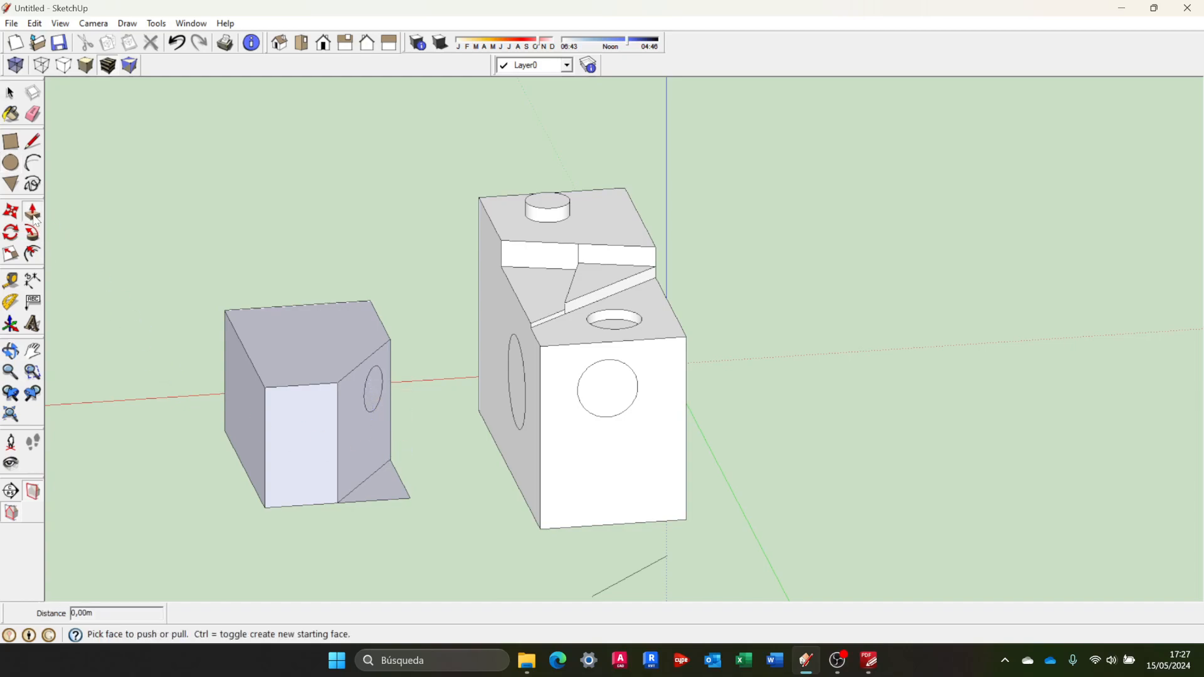
pyautogui.click(380, 403)
pyautogui.click(401, 417)
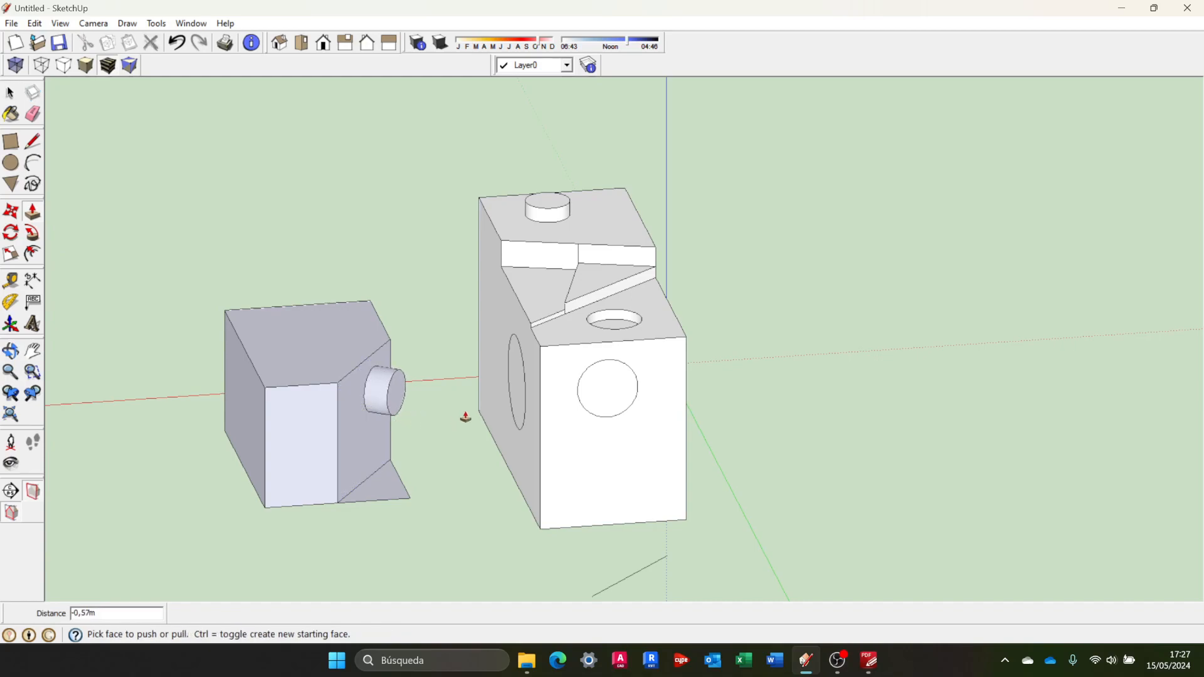
pyautogui.click(513, 400)
pyautogui.click(469, 403)
# Push/Pull the circle on the large box's end face about 0.57 m inward to form a recess
pyautogui.moveTo(613, 417); pyautogui.dragTo(712, 459, button='middle')
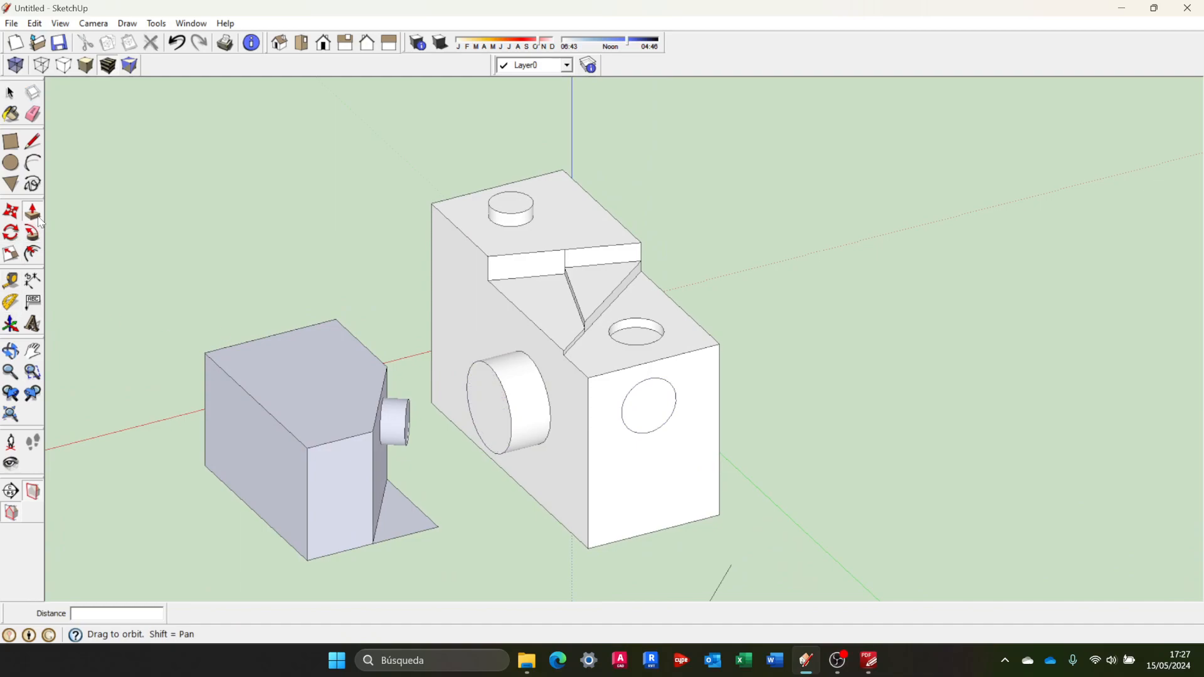
pyautogui.click(648, 417)
pyautogui.click(643, 410)
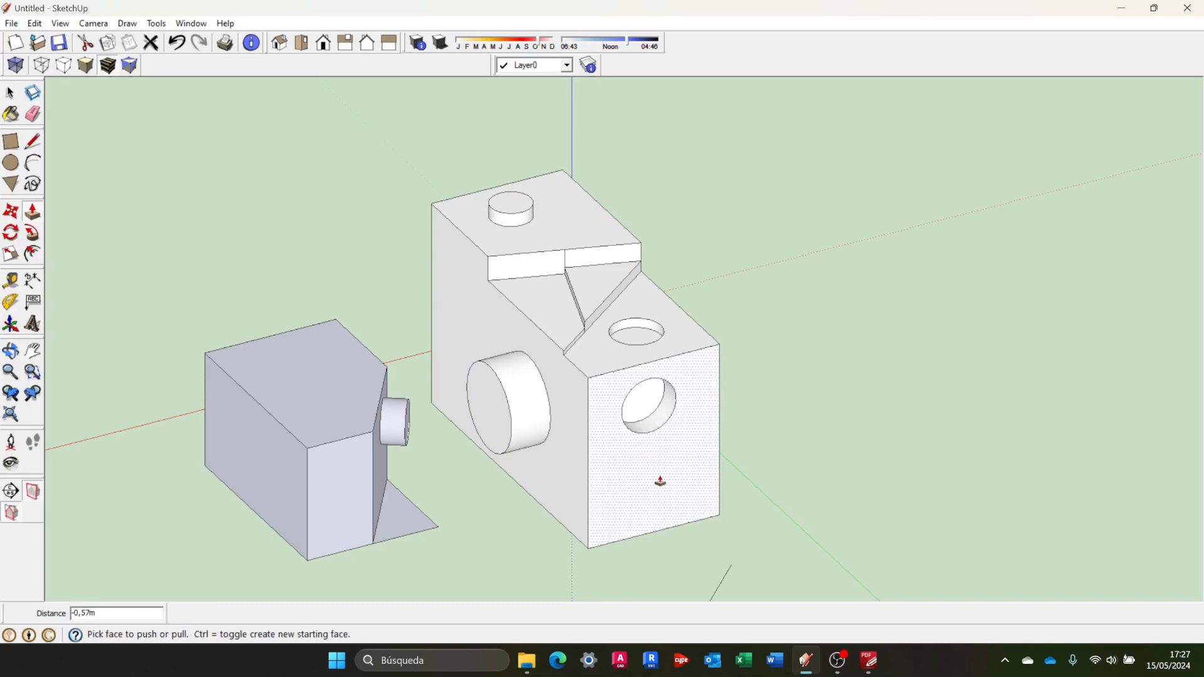
# Examine both volumes and their cylinders and recesses from above and from the opposite side
pyautogui.moveTo(670, 484); pyautogui.dragTo(679, 524, button='middle')
pyautogui.moveTo(554, 474); pyautogui.dragTo(560, 501, button='middle')
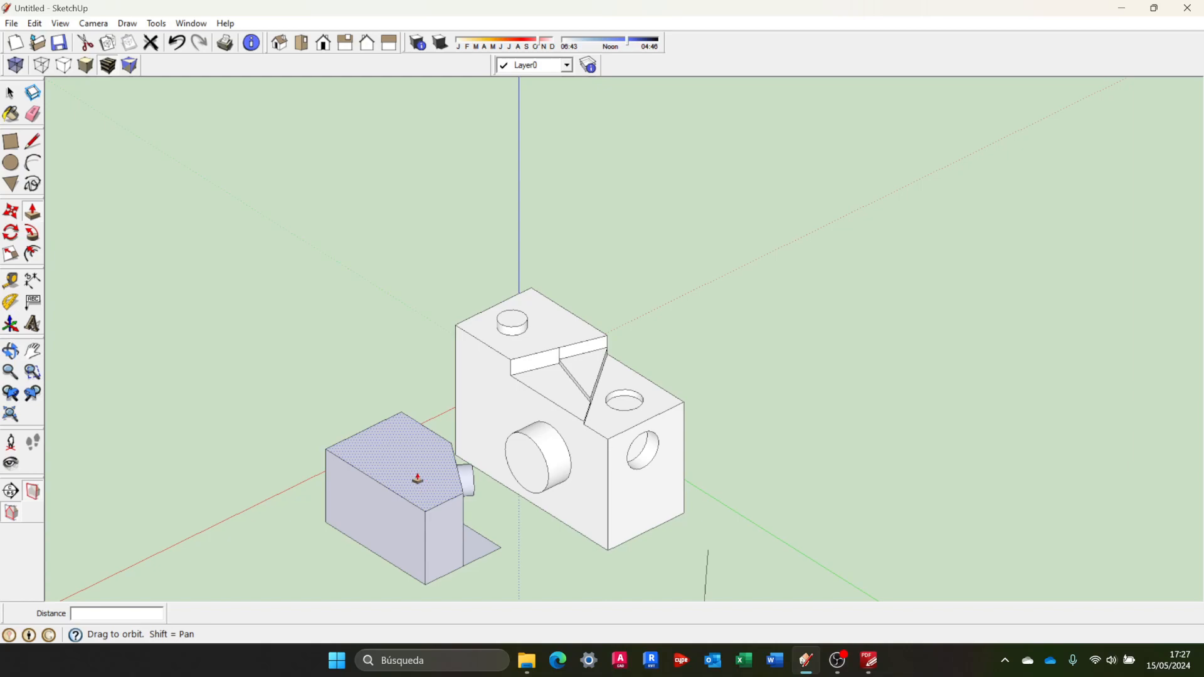
pyautogui.scroll(-3, 487, 337)
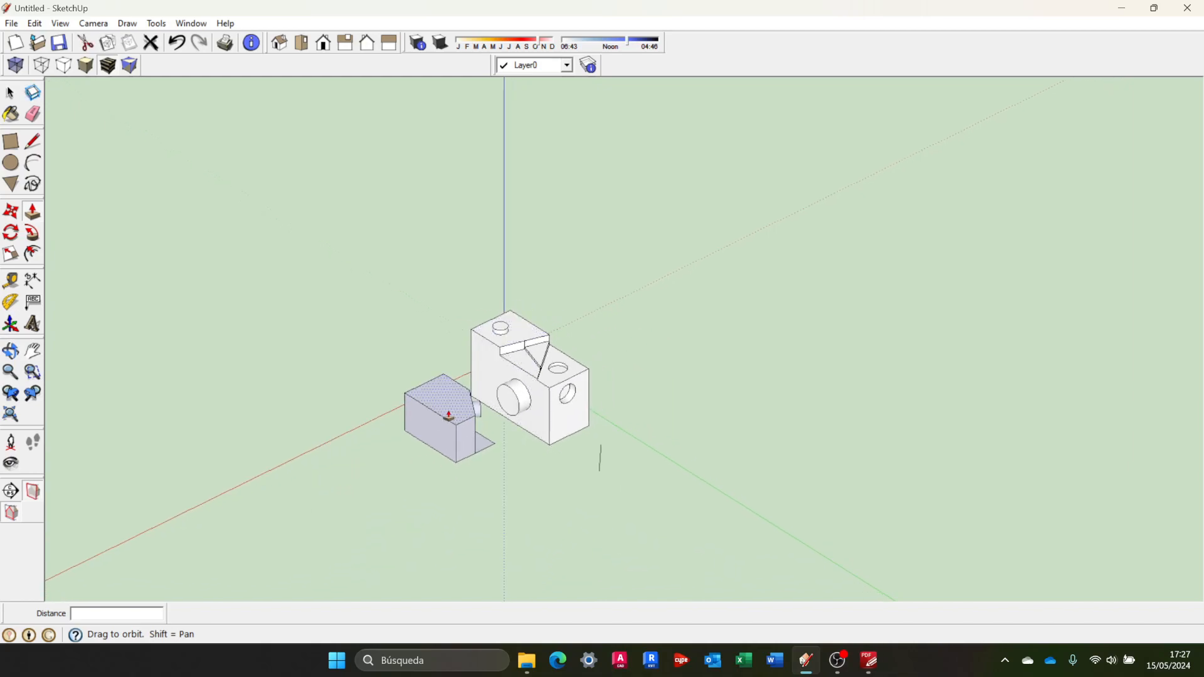
pyautogui.press('o')
pyautogui.moveTo(413, 414); pyautogui.dragTo(709, 443)
pyautogui.moveTo(709, 443); pyautogui.dragTo(797, 397, button='middle')
pyautogui.moveTo(535, 465); pyautogui.dragTo(675, 457, button='middle')
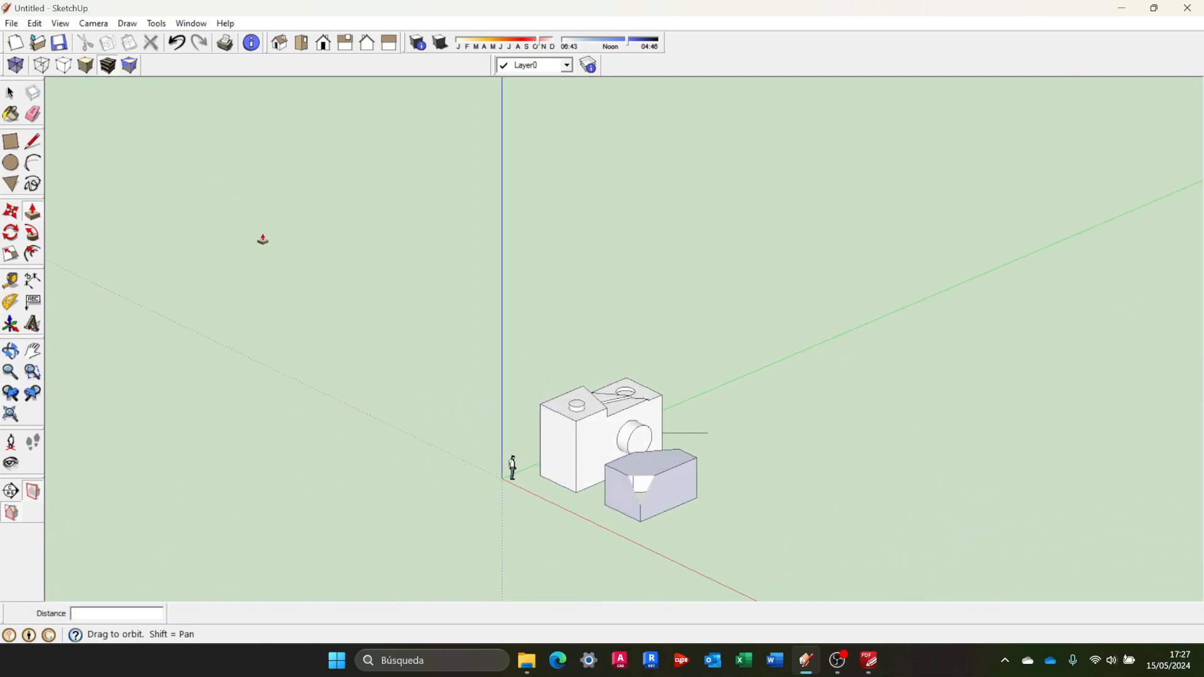
# Switch the camera from Parallel Projection to Perspective and view both volumes from a low angle beside the human figure
pyautogui.click(61, 26)
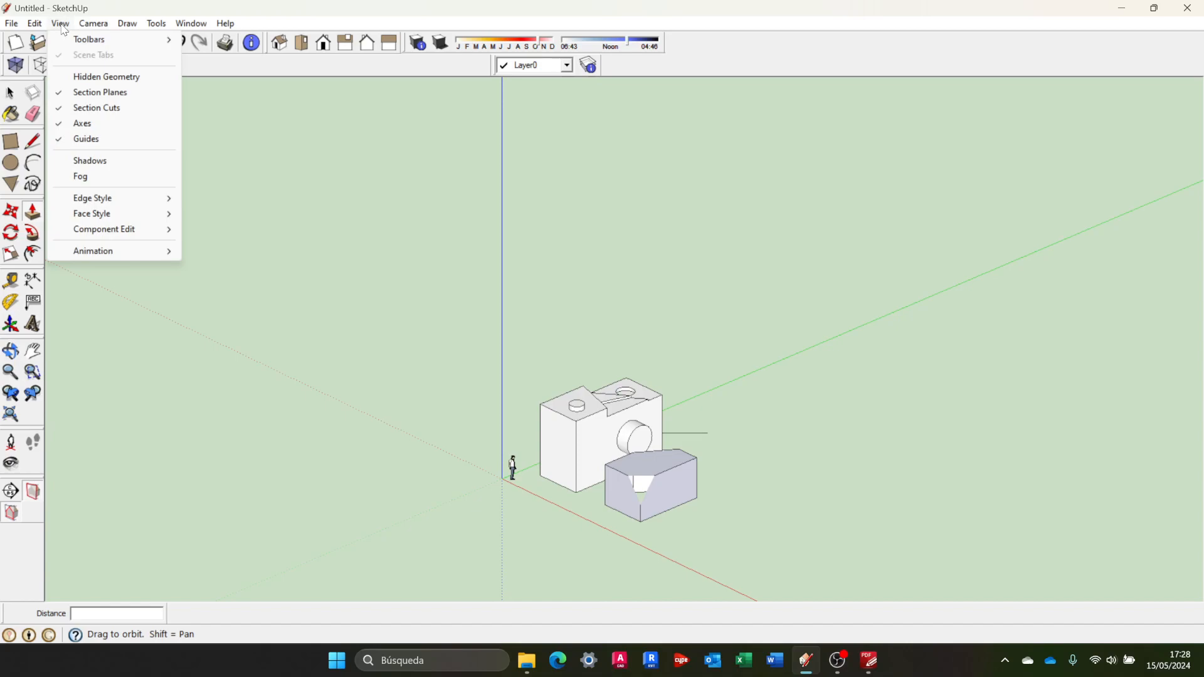
pyautogui.moveTo(102, 28)
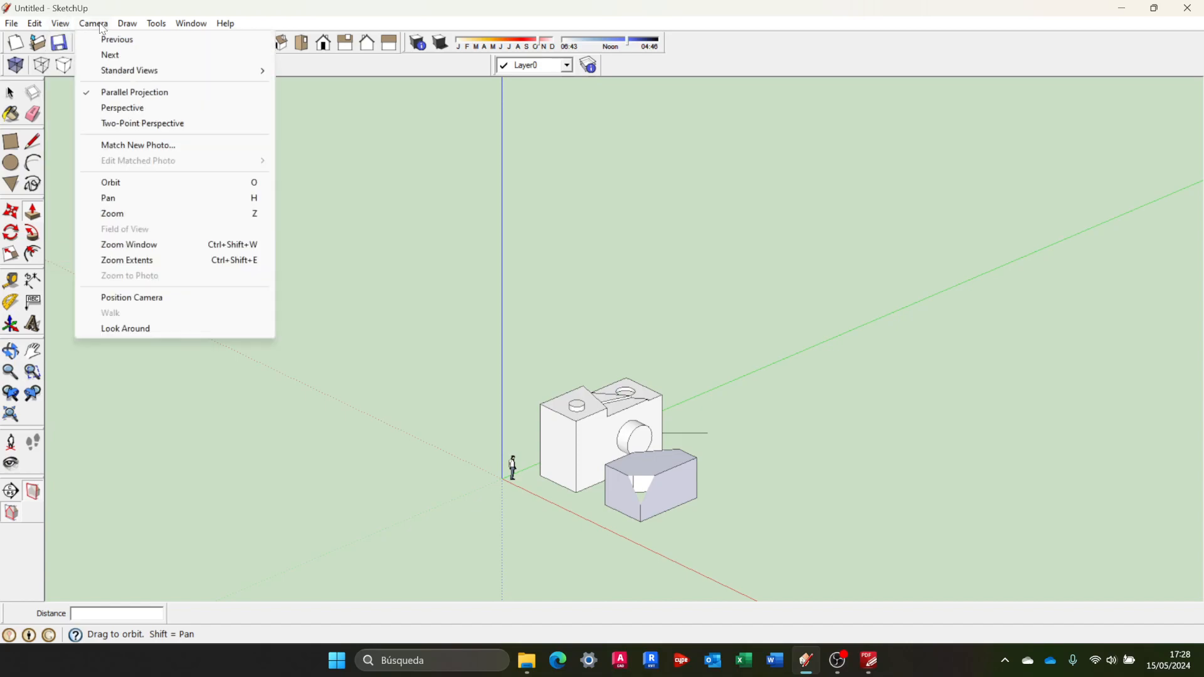
pyautogui.click(121, 108)
pyautogui.rightClick(617, 453)
pyautogui.press('p')
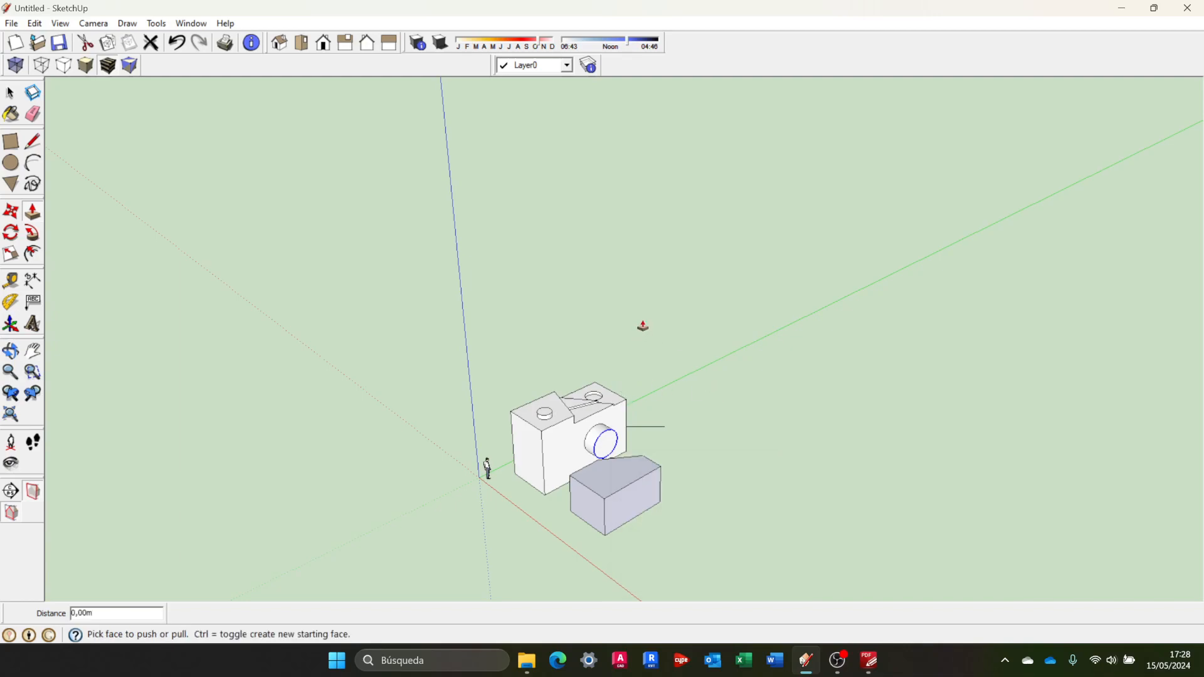
pyautogui.moveTo(645, 417); pyautogui.dragTo(611, 271, button='middle')
pyautogui.scroll(5, 608, 481)
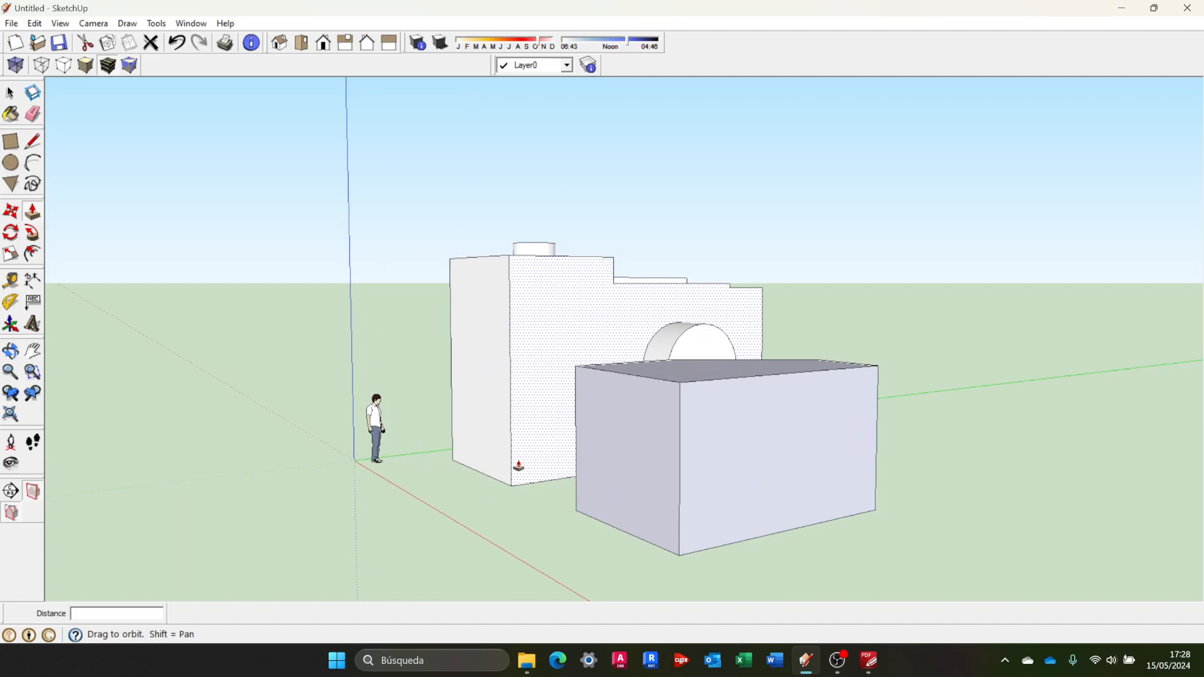
pyautogui.moveTo(609, 480); pyautogui.dragTo(653, 486, button='middle')
pyautogui.scroll(-2, 650, 489)
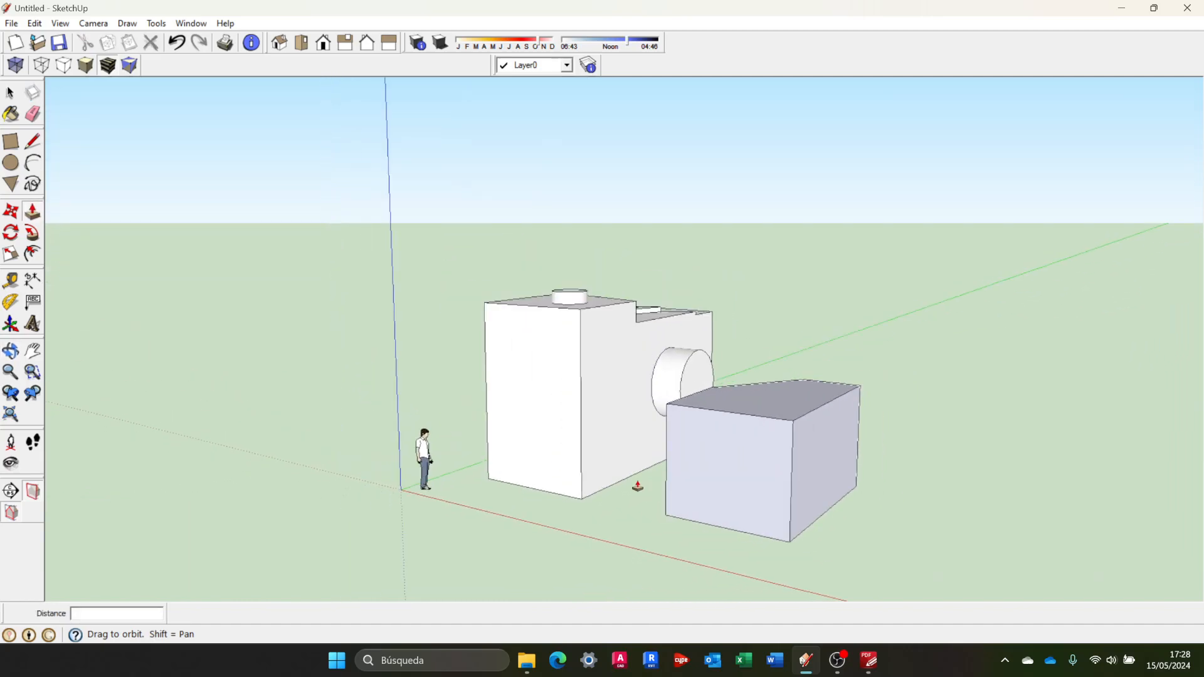
# Apply the Two-Point Perspective camera to the scene and orbit closer around the two volumes
pyautogui.click(94, 24)
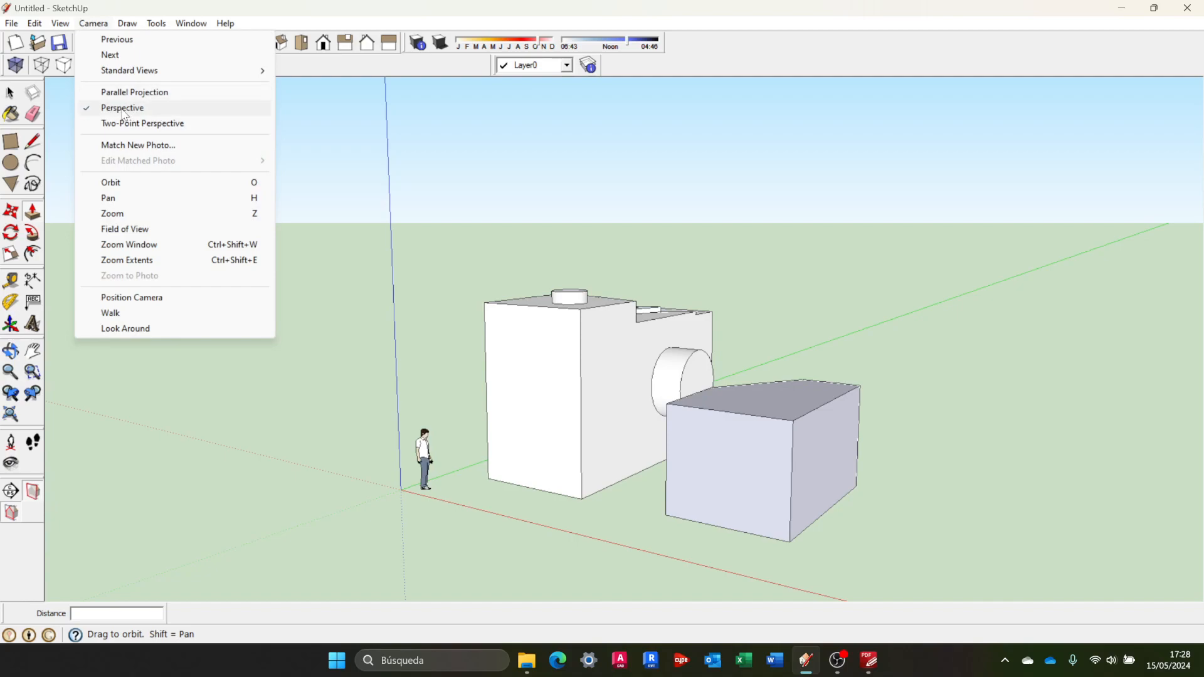
pyautogui.click(127, 125)
pyautogui.scroll(-4, 451, 244)
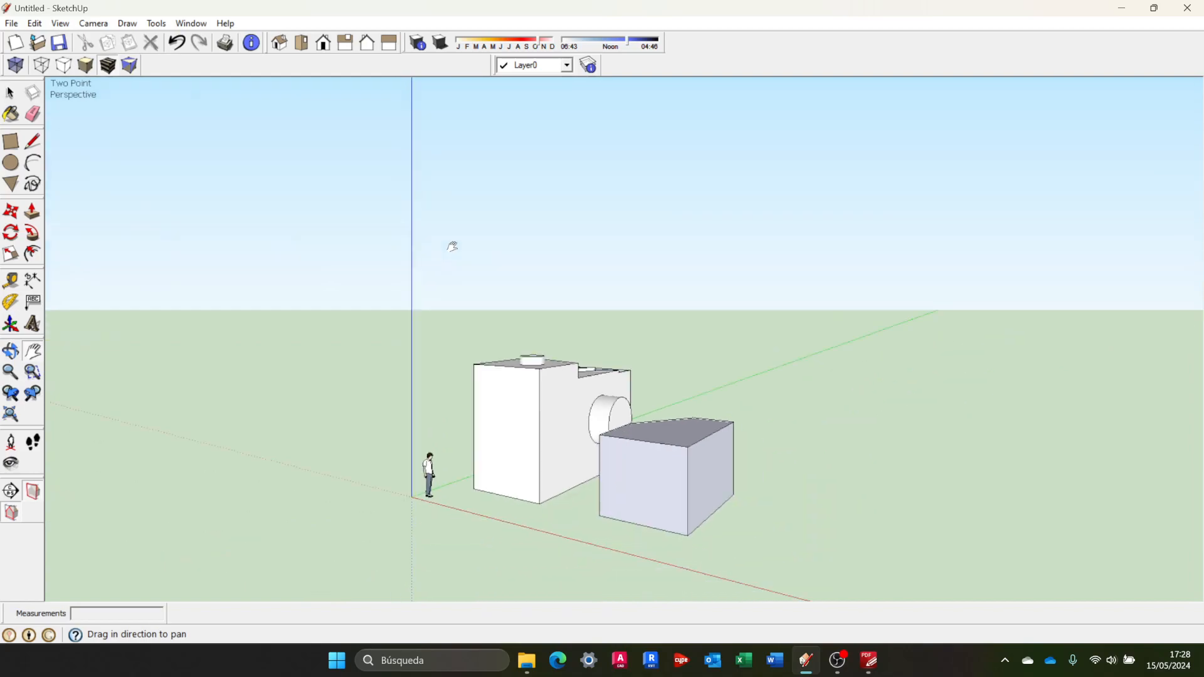
pyautogui.moveTo(578, 447); pyautogui.dragTo(601, 352, button='middle')
pyautogui.scroll(5, 560, 397)
pyautogui.moveTo(540, 408); pyautogui.dragTo(564, 457, button='middle')
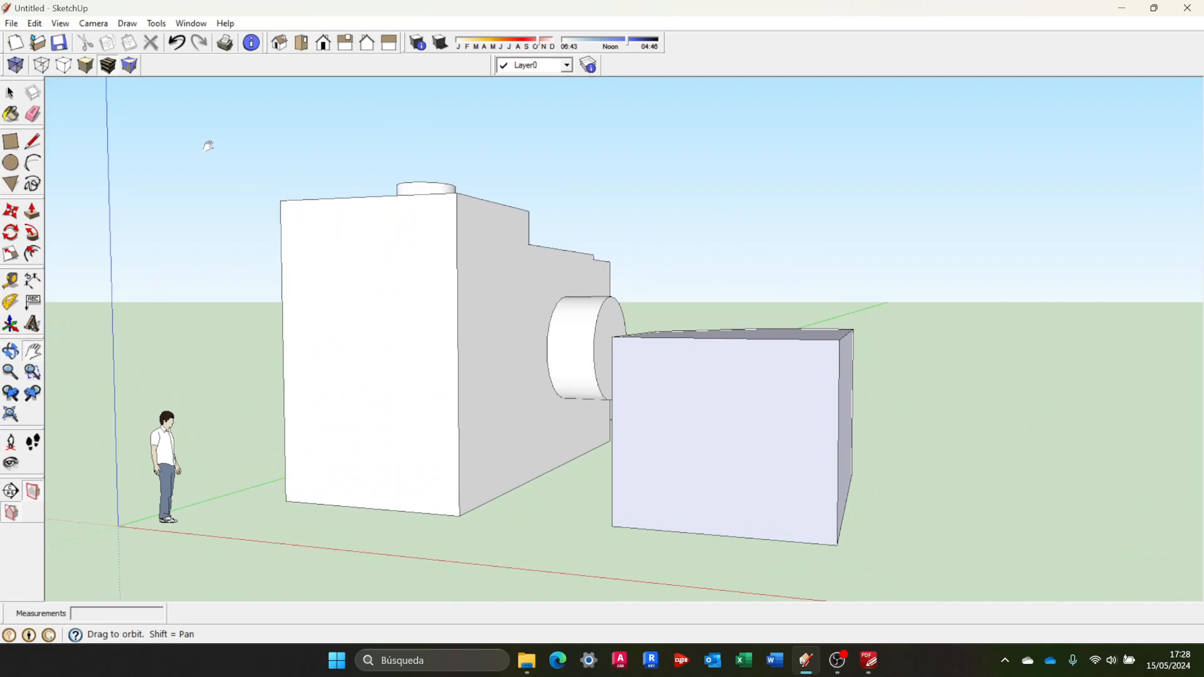
# Reapply Two-Point Perspective, shift the view of the volumes with Pan, and restore the Perspective camera
pyautogui.click(95, 23)
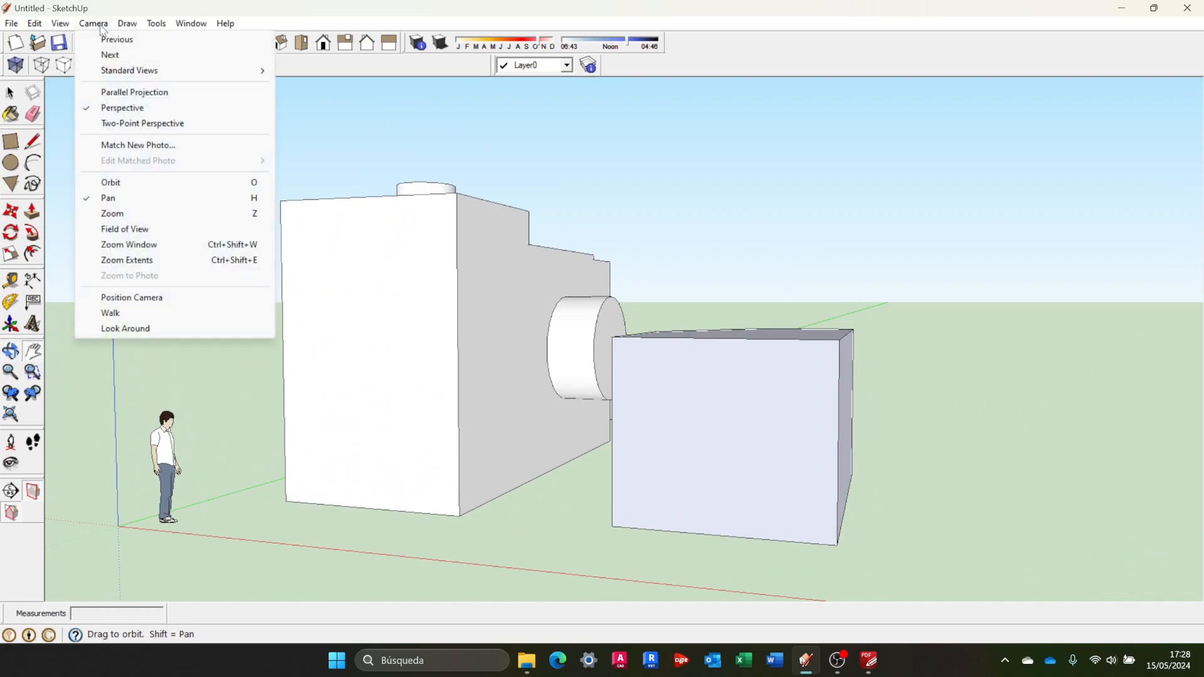
pyautogui.click(120, 124)
pyautogui.moveTo(620, 346); pyautogui.dragTo(696, 292)
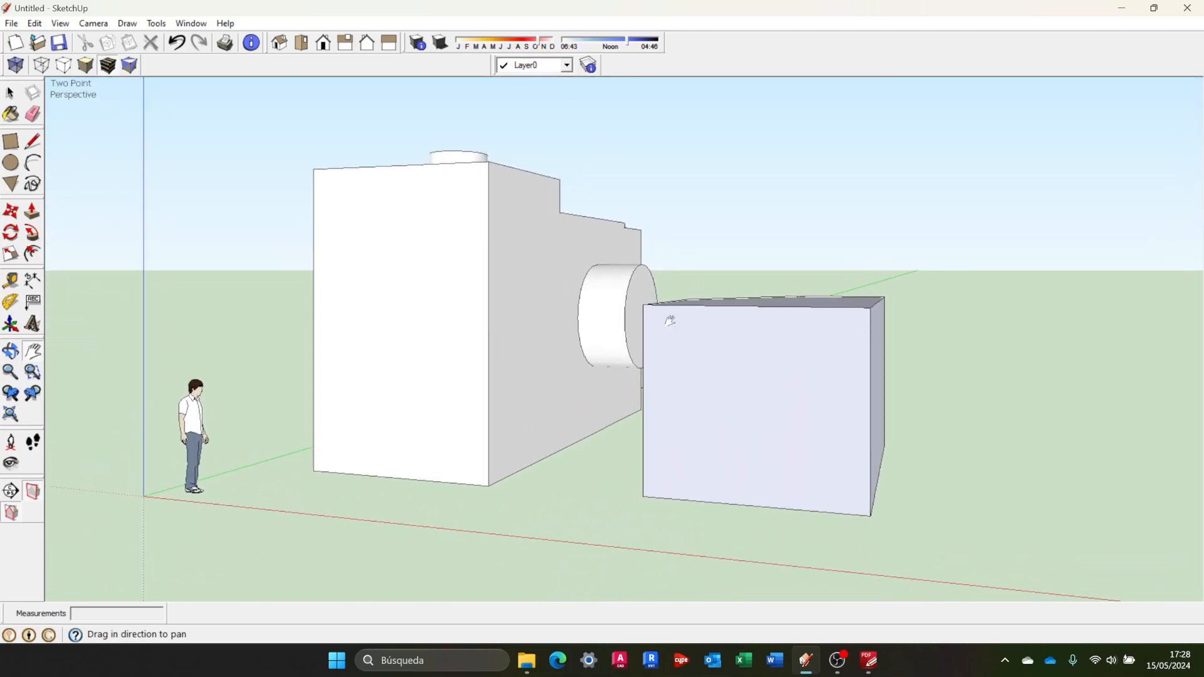
pyautogui.click(93, 23)
pyautogui.click(116, 109)
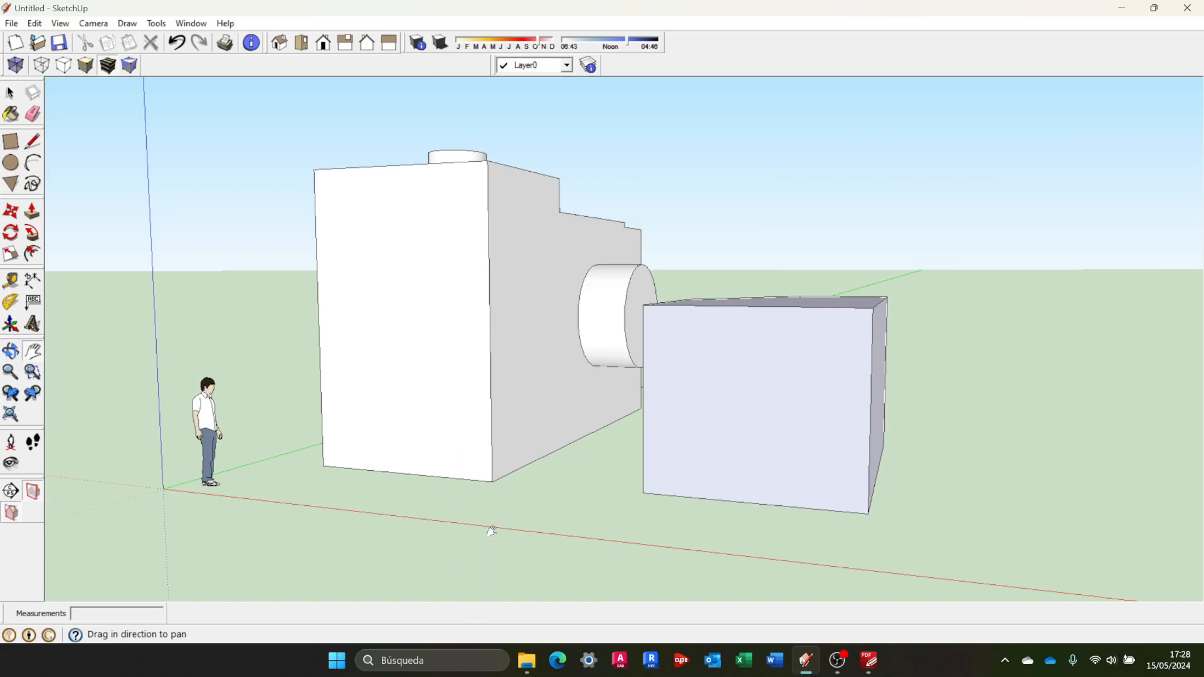
# Examine both volumes in Perspective from far away and from close to the ground
pyautogui.scroll(-5, 492, 532)
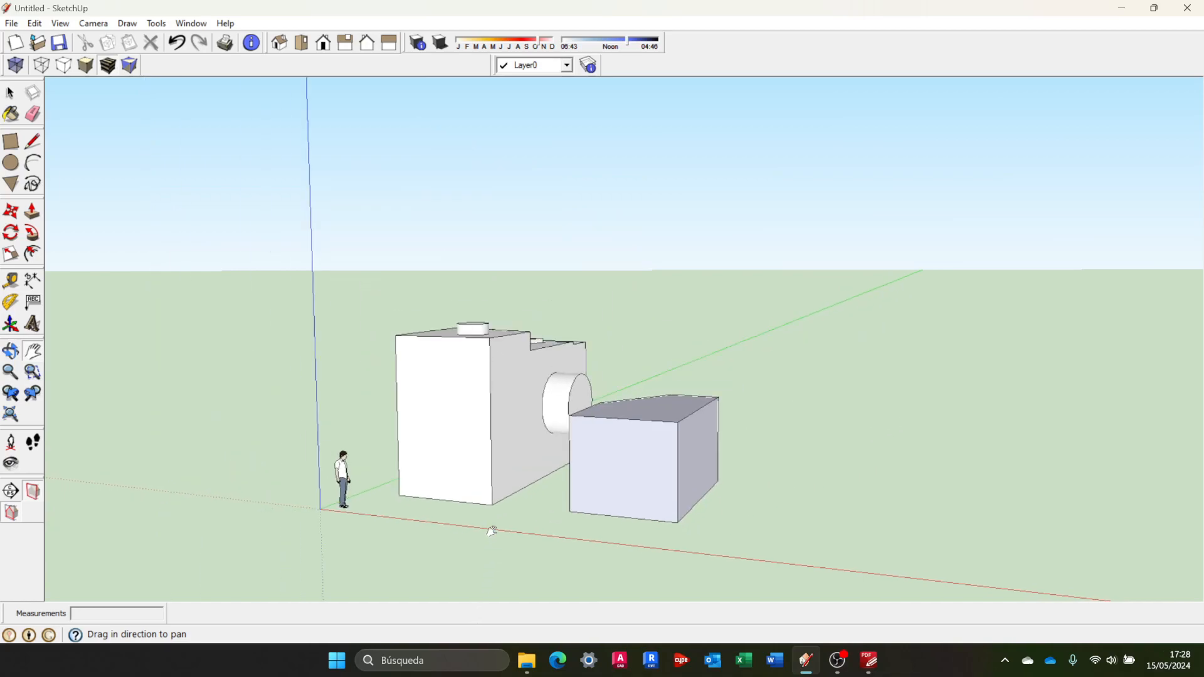
pyautogui.rightClick(577, 533)
pyautogui.click(549, 321)
pyautogui.moveTo(558, 335); pyautogui.dragTo(526, 401)
pyautogui.scroll(-3, 526, 402)
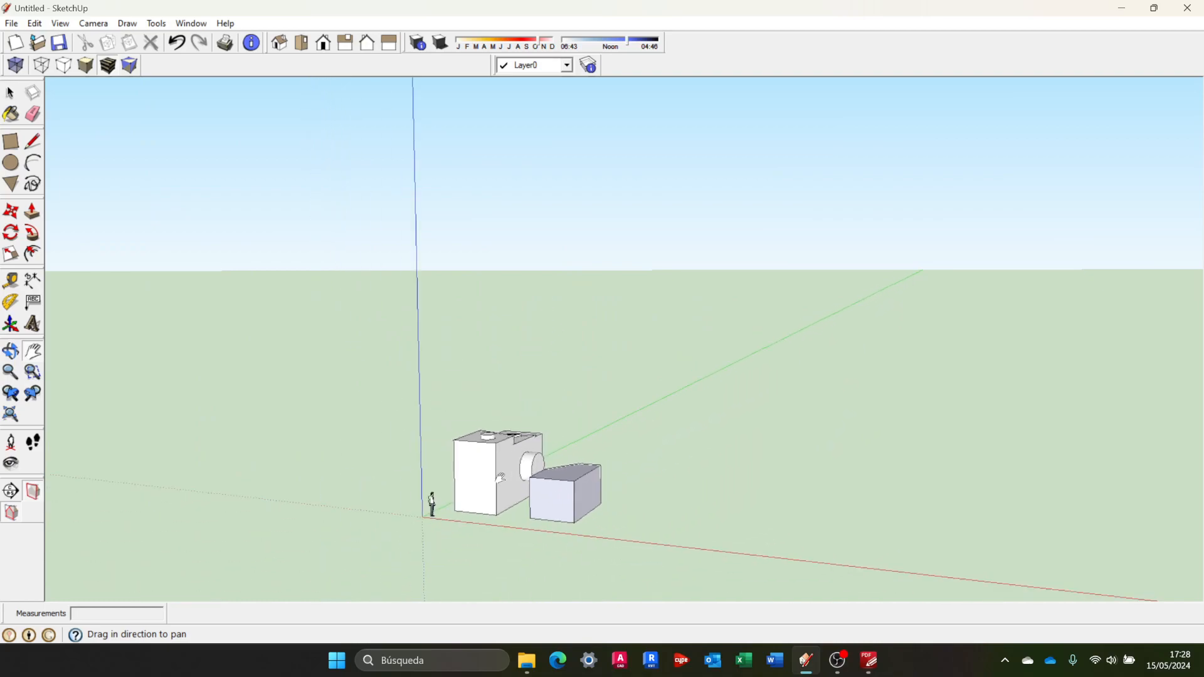
pyautogui.scroll(6, 484, 528)
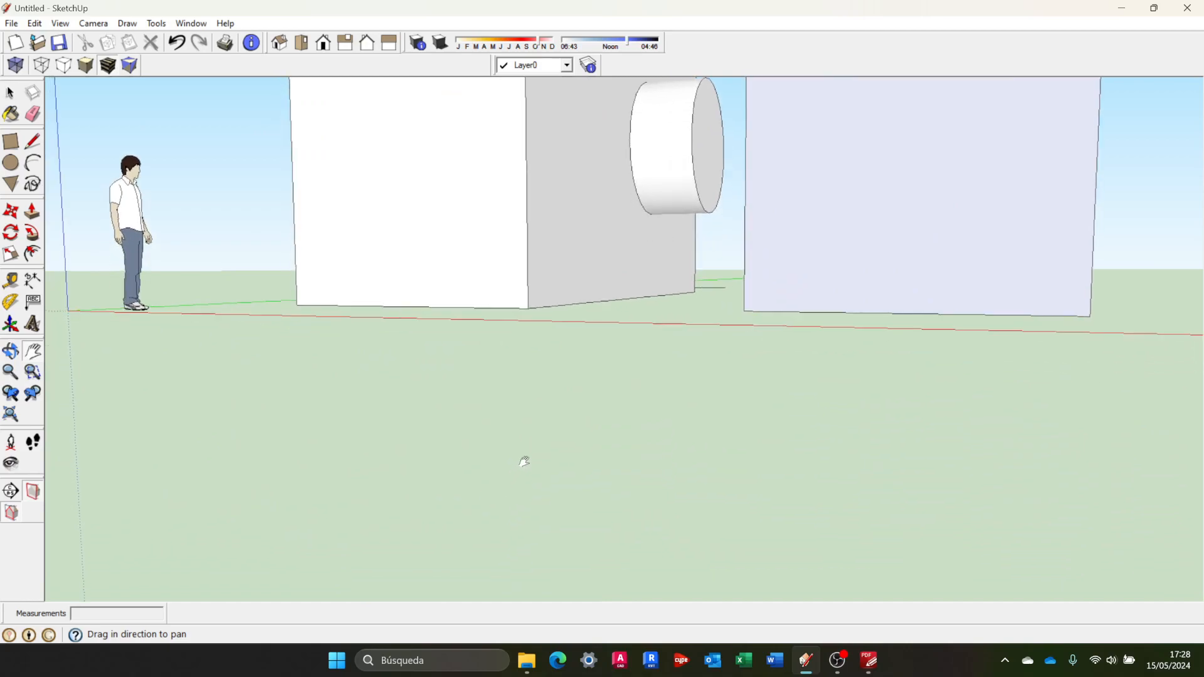
pyautogui.rightClick(543, 444)
pyautogui.click(487, 356)
# Examine the undersides of both volumes and the open interior of the smaller block from below, and return to a view from above
pyautogui.moveTo(483, 355); pyautogui.dragTo(623, 242, button='middle')
pyautogui.scroll(-1, 642, 228)
pyautogui.scroll(5, 615, 191)
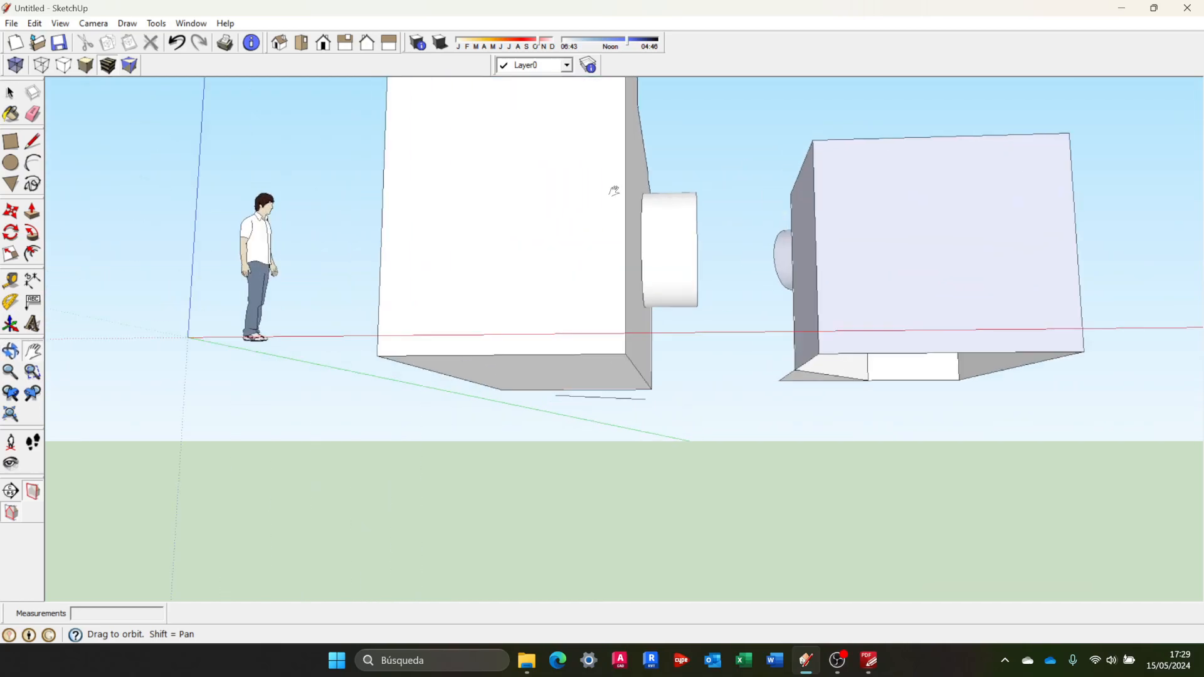
pyautogui.moveTo(606, 202); pyautogui.dragTo(644, 295, button='middle')
pyautogui.scroll(-5, 643, 296)
pyautogui.moveTo(667, 366); pyautogui.dragTo(666, 280, button='middle')
pyautogui.scroll(-4, 773, 290)
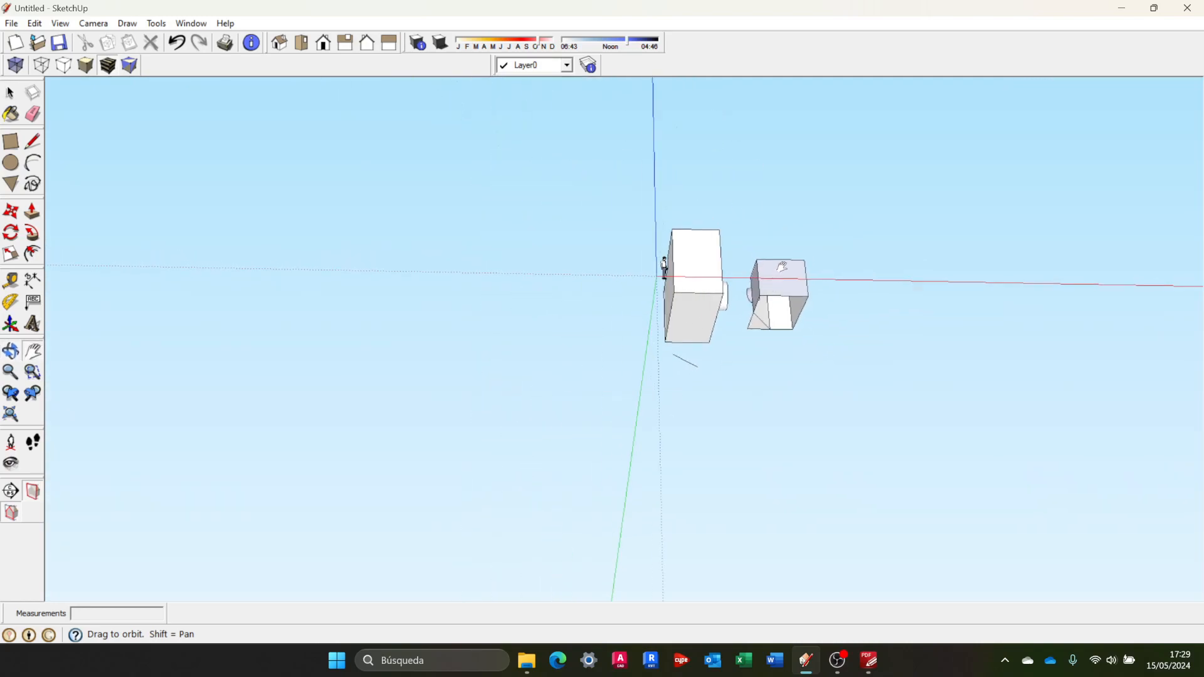
pyautogui.middleClick(779, 269)
pyautogui.middleClick(779, 269)
pyautogui.scroll(8, 637, 373)
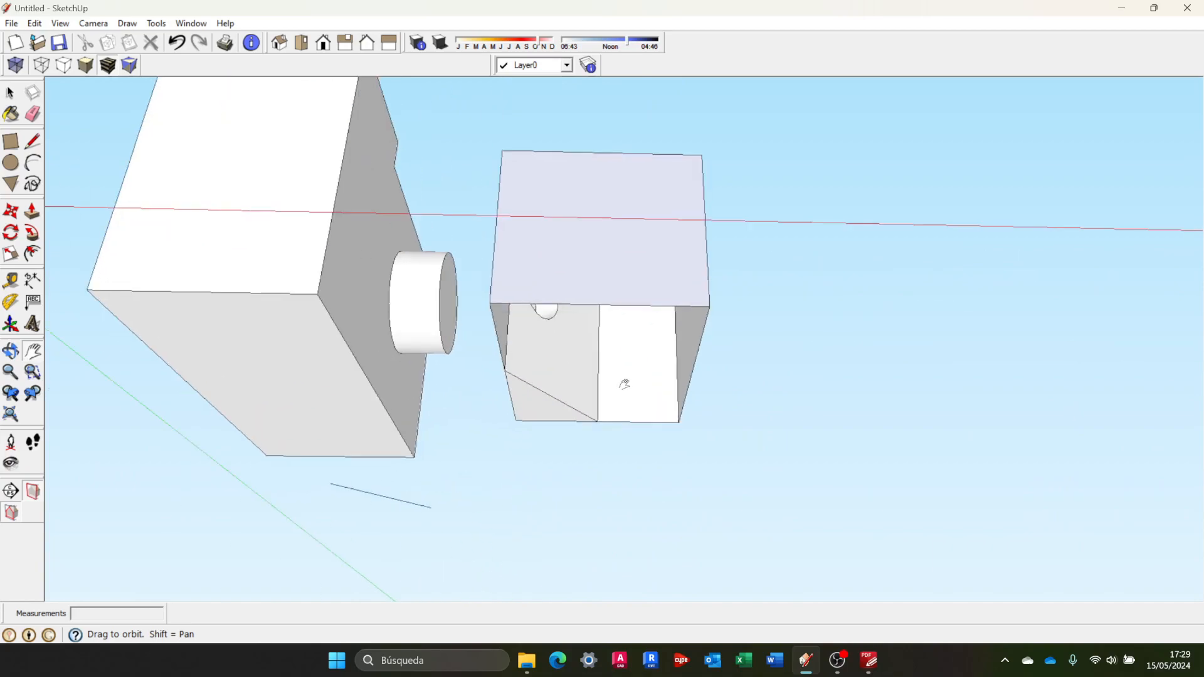
pyautogui.moveTo(639, 372); pyautogui.dragTo(337, 366, button='middle')
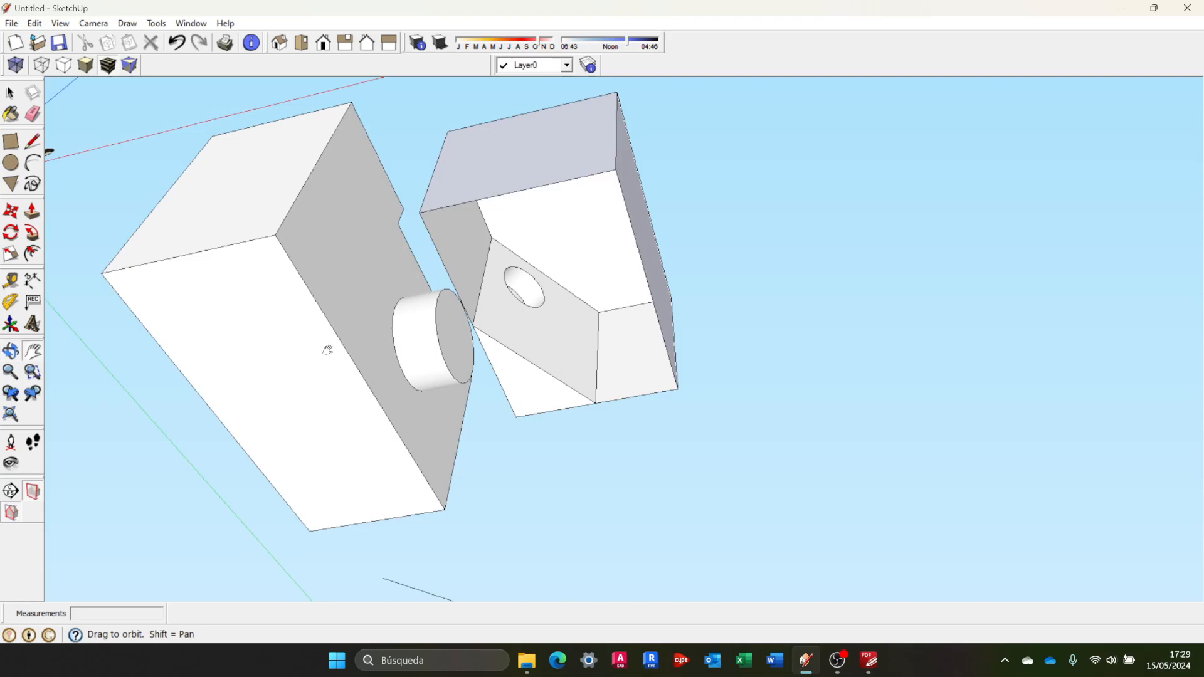
pyautogui.moveTo(607, 314); pyautogui.dragTo(665, 389, button='middle')
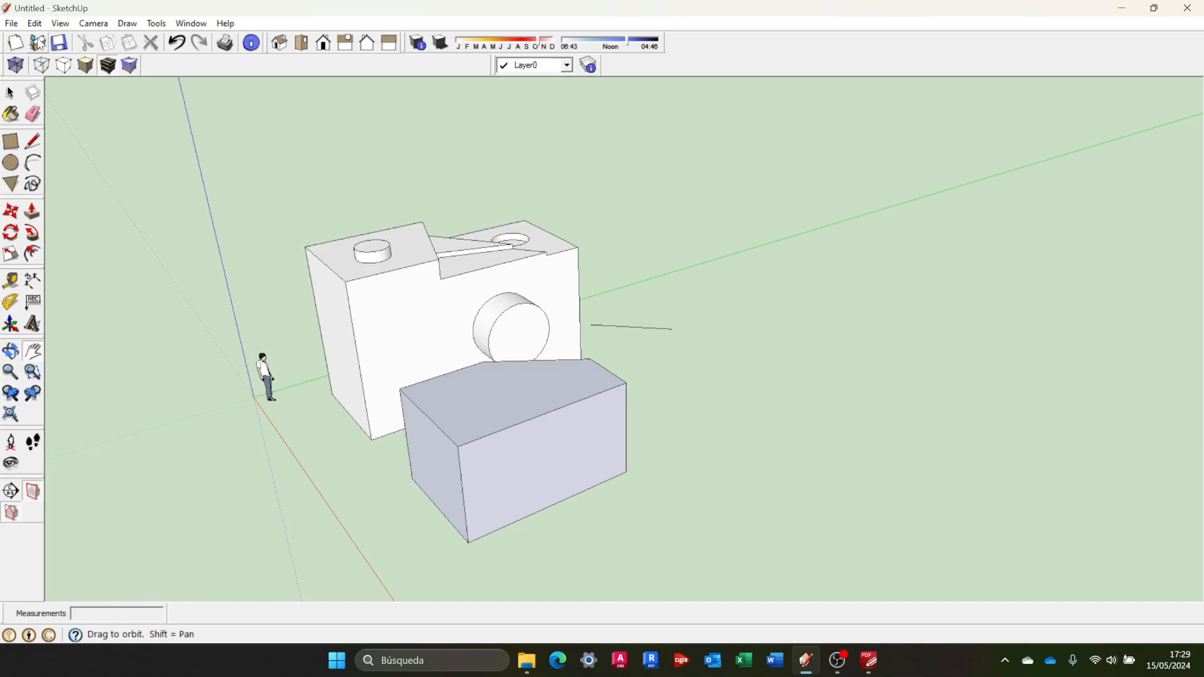
# Turn on X-ray display to look through the faces of both volumes, and turn it off again
pyautogui.click(16, 65)
pyautogui.keyDown('shift'); pyautogui.moveTo(428, 400); pyautogui.dragTo(487, 407, button='middle'); pyautogui.keyUp('shift')
pyautogui.rightClick(490, 426)
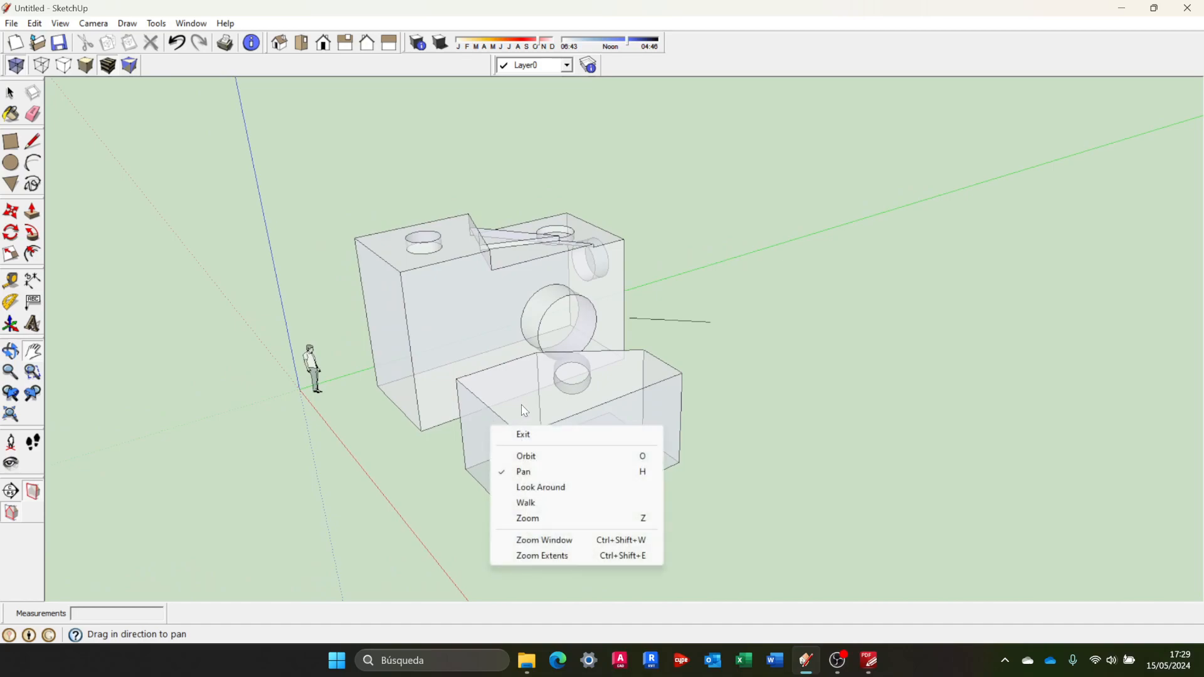
pyautogui.click(799, 348)
pyautogui.moveTo(763, 404)
pyautogui.mouseDown(button='middle')
pyautogui.moveTo(790, 346)
pyautogui.moveTo(895, 322)
pyautogui.moveTo(783, 394)
pyautogui.mouseUp(button='middle')
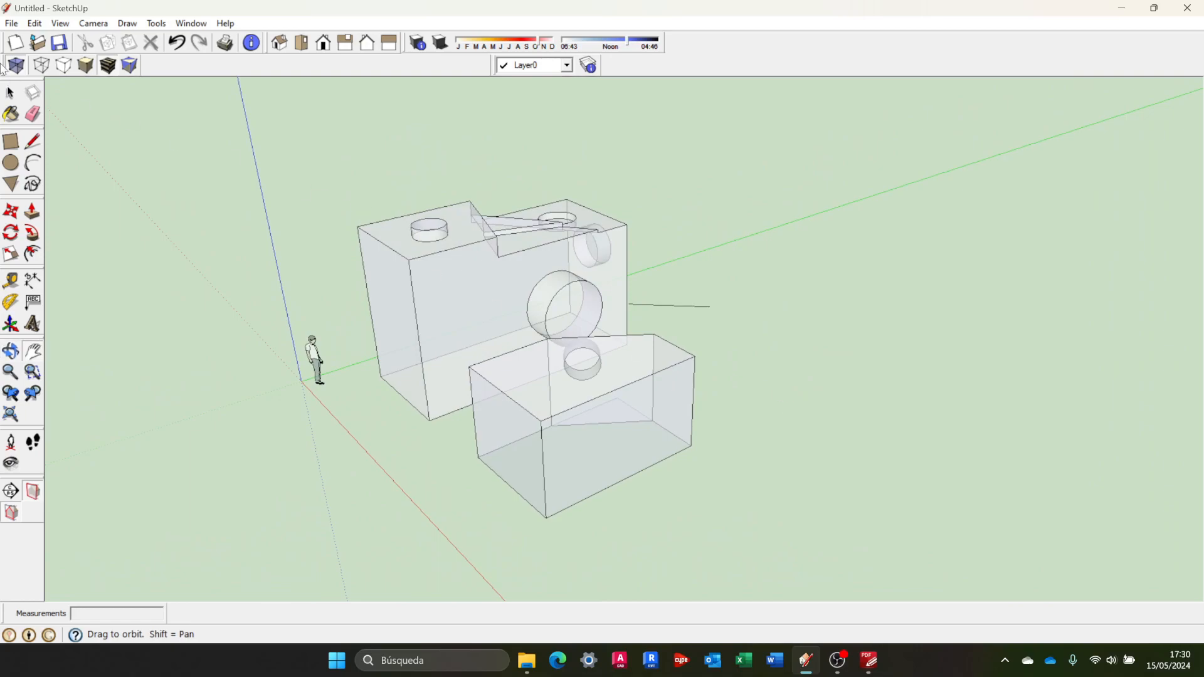
pyautogui.click(16, 66)
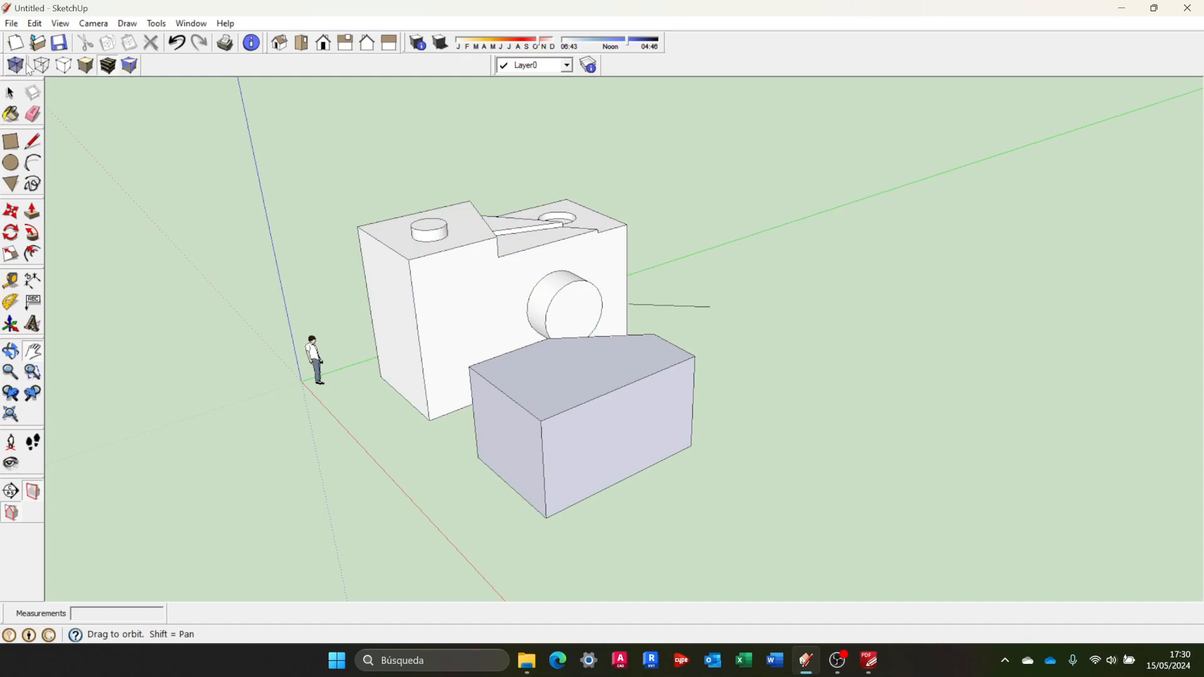
# Show the model in the Wireframe, Hidden Line and Shaded face styles in turn
pyautogui.click(42, 66)
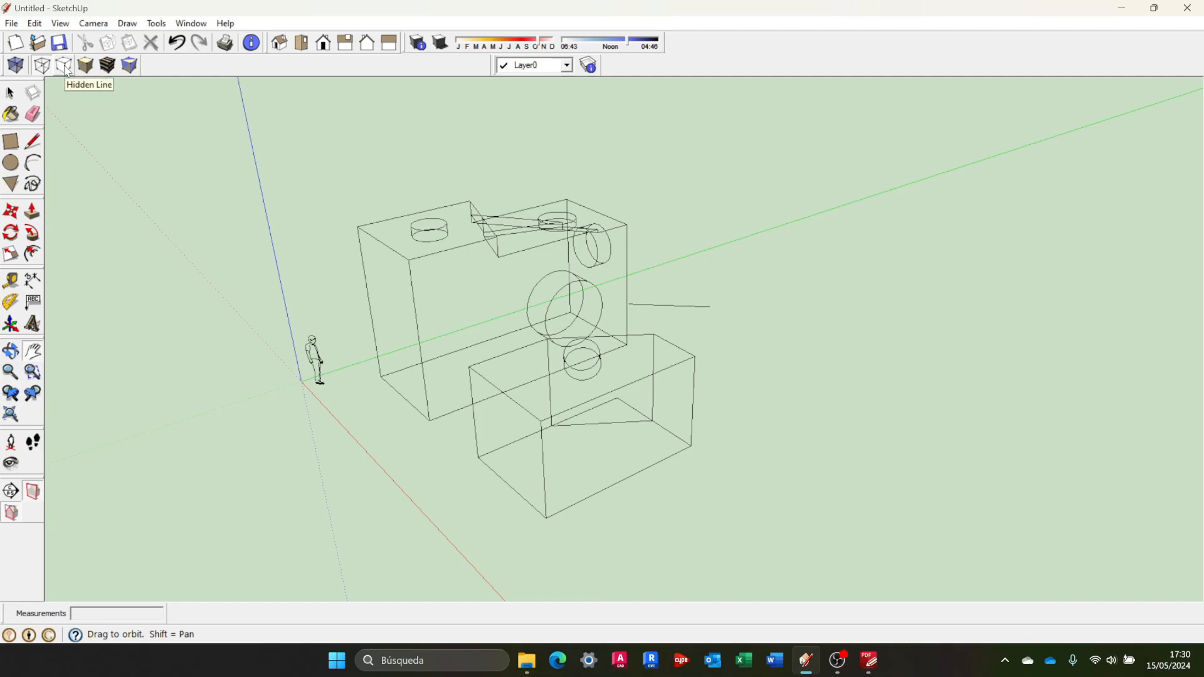
pyautogui.click(64, 66)
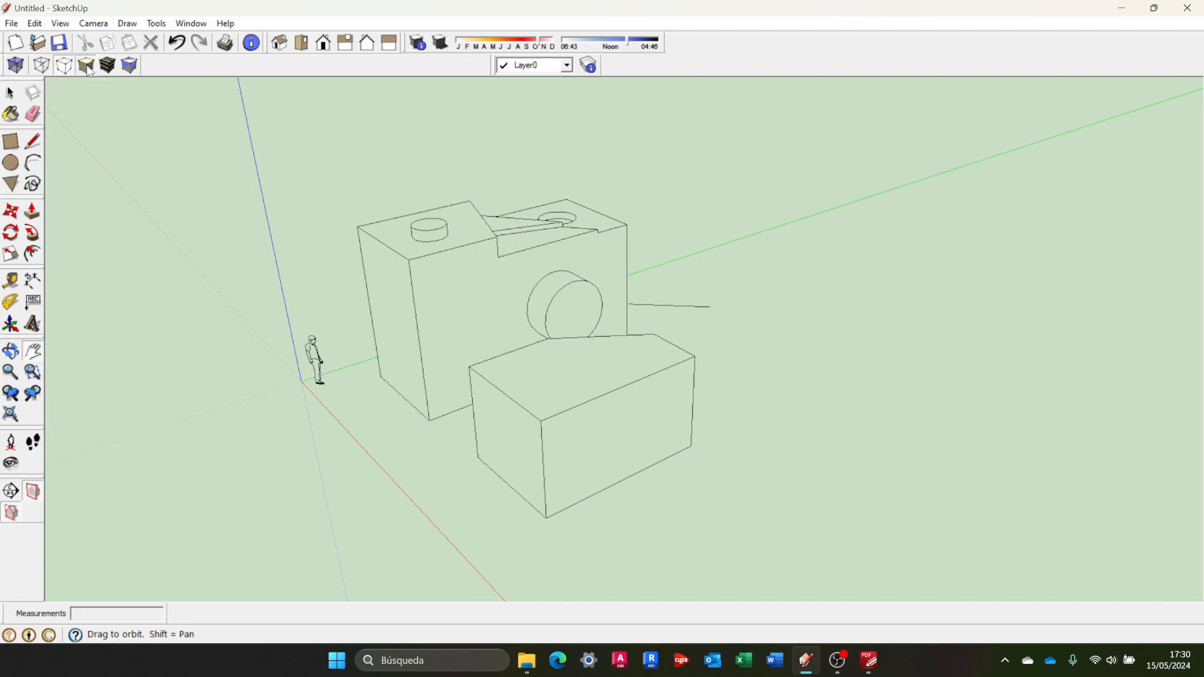
pyautogui.click(86, 65)
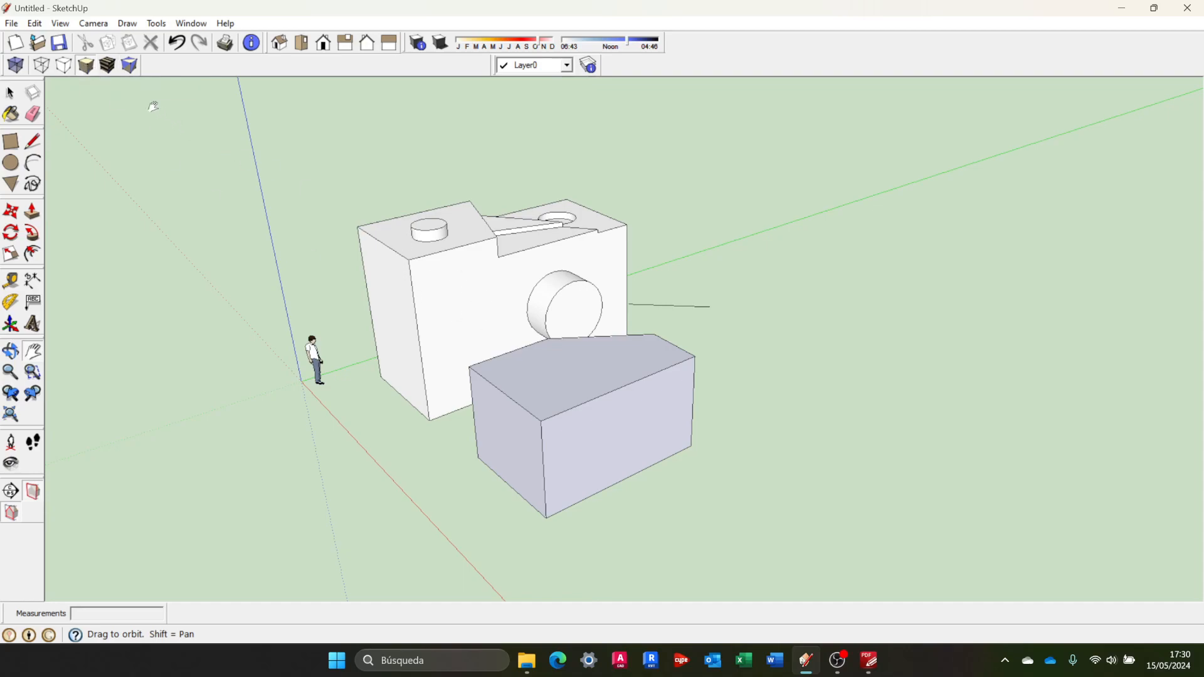
# Compare the Monochrome and Shaded With Textures styles on the human figure, and set the face style to Shaded
pyautogui.click(108, 68)
pyautogui.click(135, 71)
pyautogui.scroll(8, 281, 363)
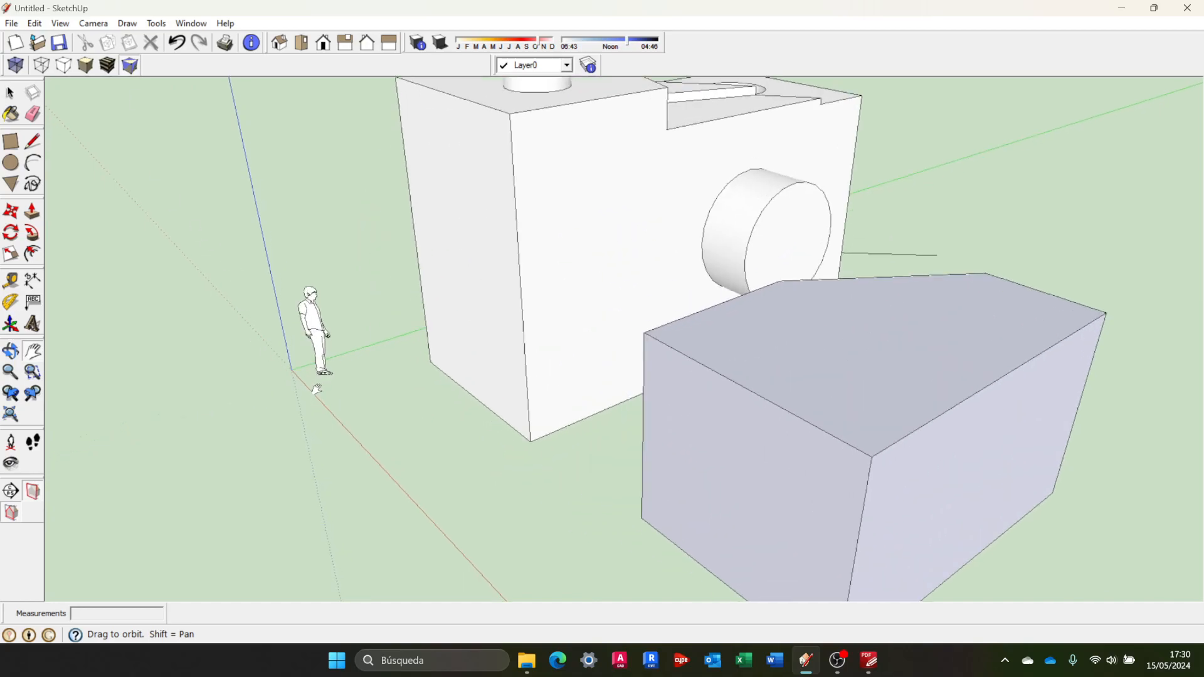
pyautogui.moveTo(347, 351); pyautogui.dragTo(344, 403)
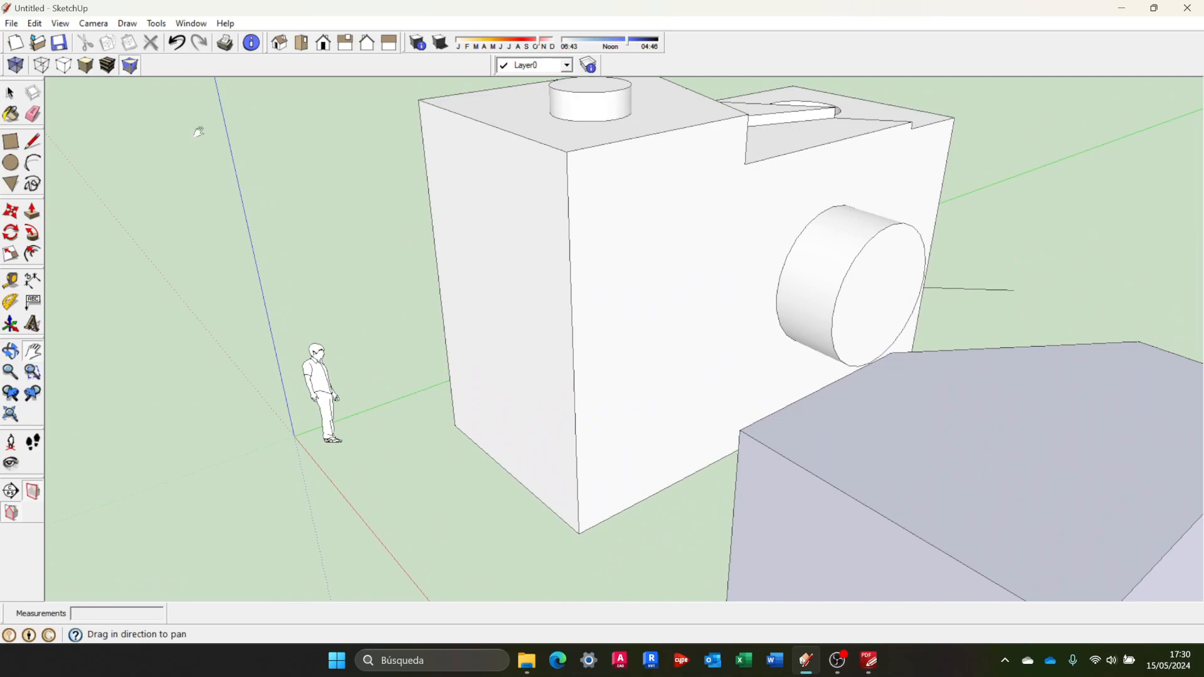
pyautogui.click(110, 69)
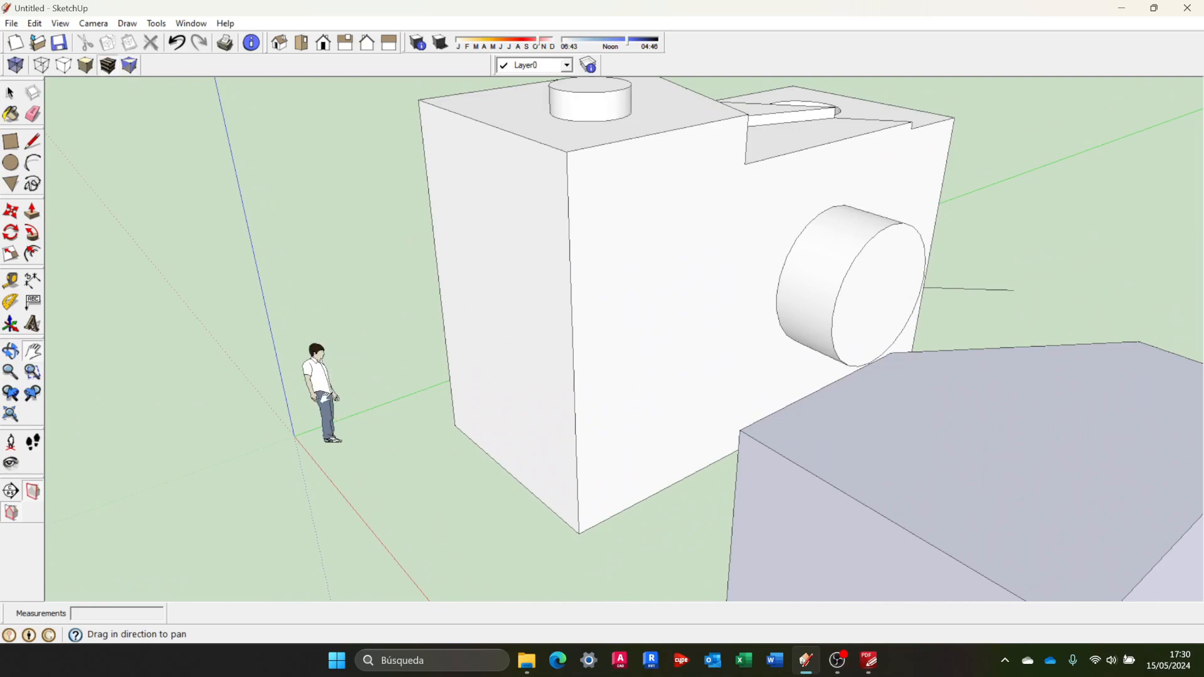
pyautogui.click(87, 71)
pyautogui.scroll(-5, 408, 383)
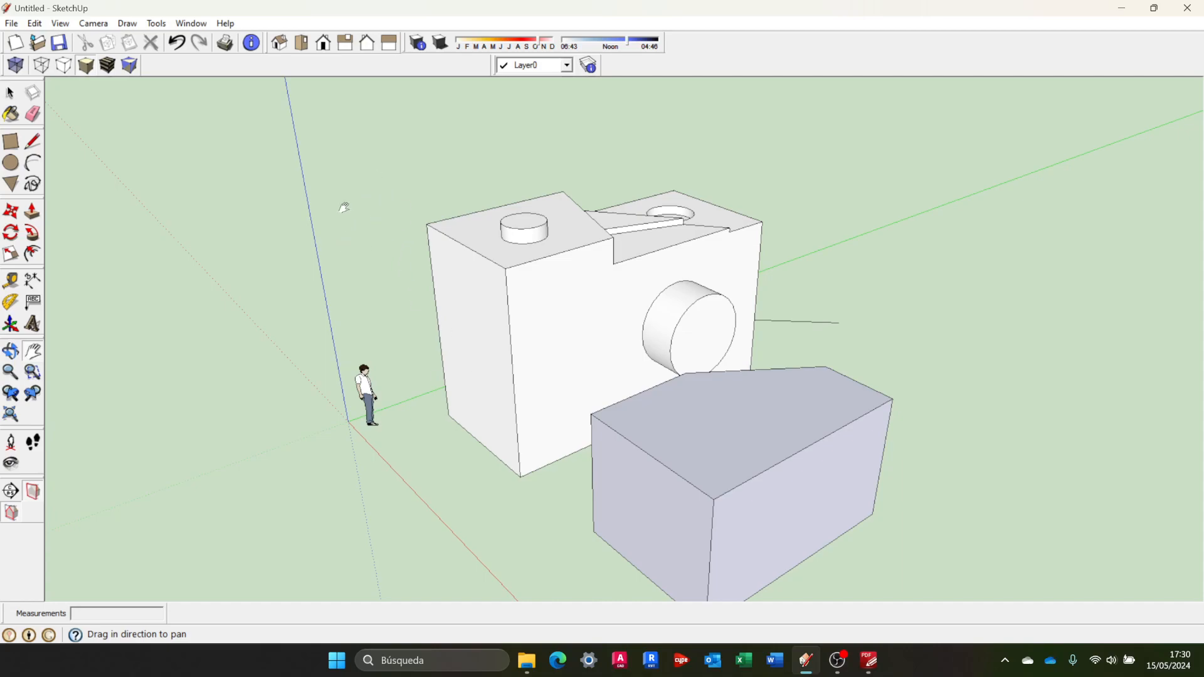
# Start the Paint Bucket, review the material categories and editing options, and choose Brick_Antique from Brick and Cladding
pyautogui.click(11, 115)
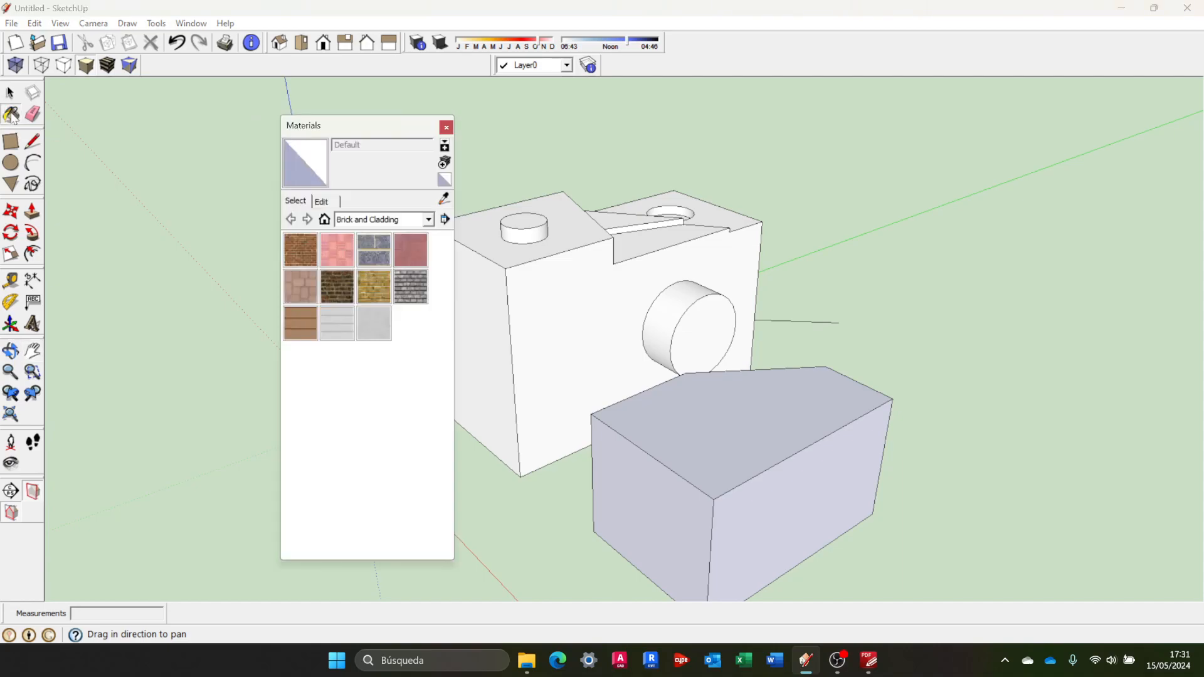
pyautogui.moveTo(366, 132); pyautogui.dragTo(155, 114)
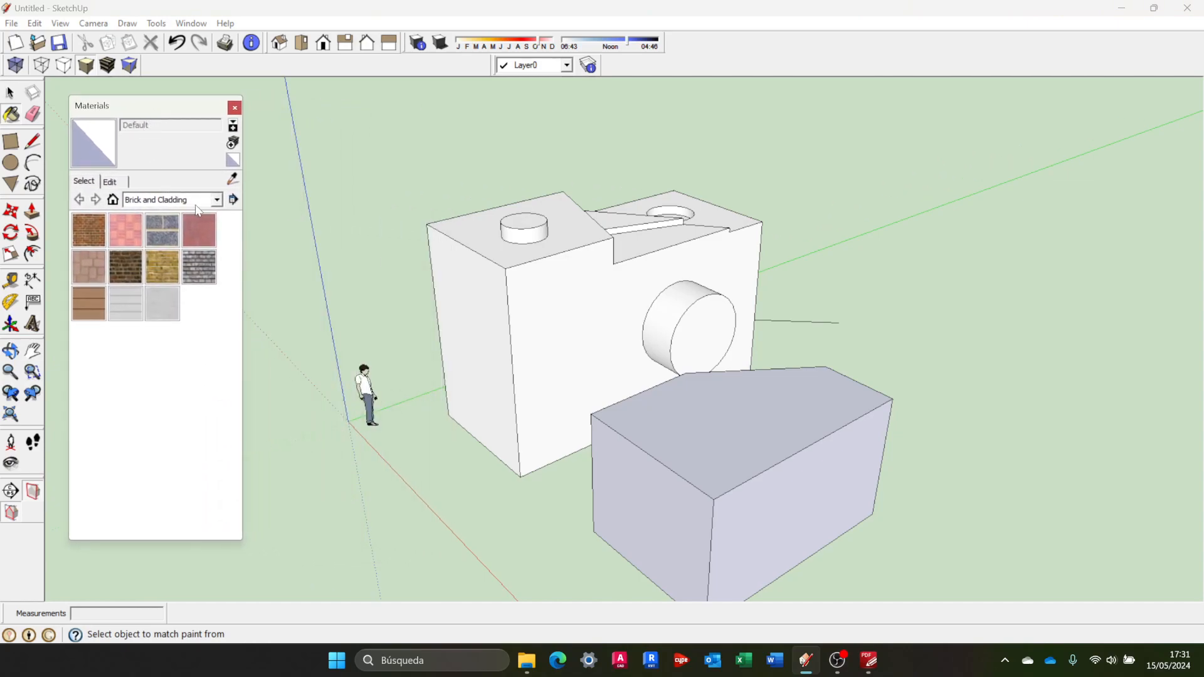
pyautogui.click(217, 200)
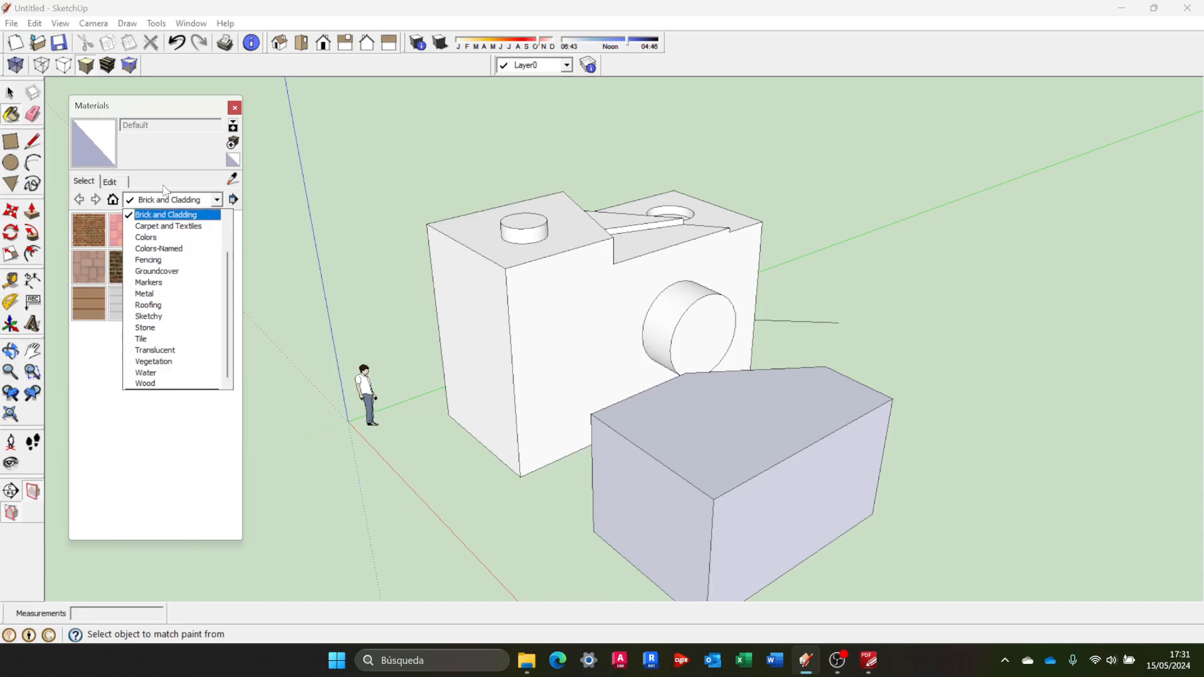
pyautogui.click(120, 184)
pyautogui.click(120, 184)
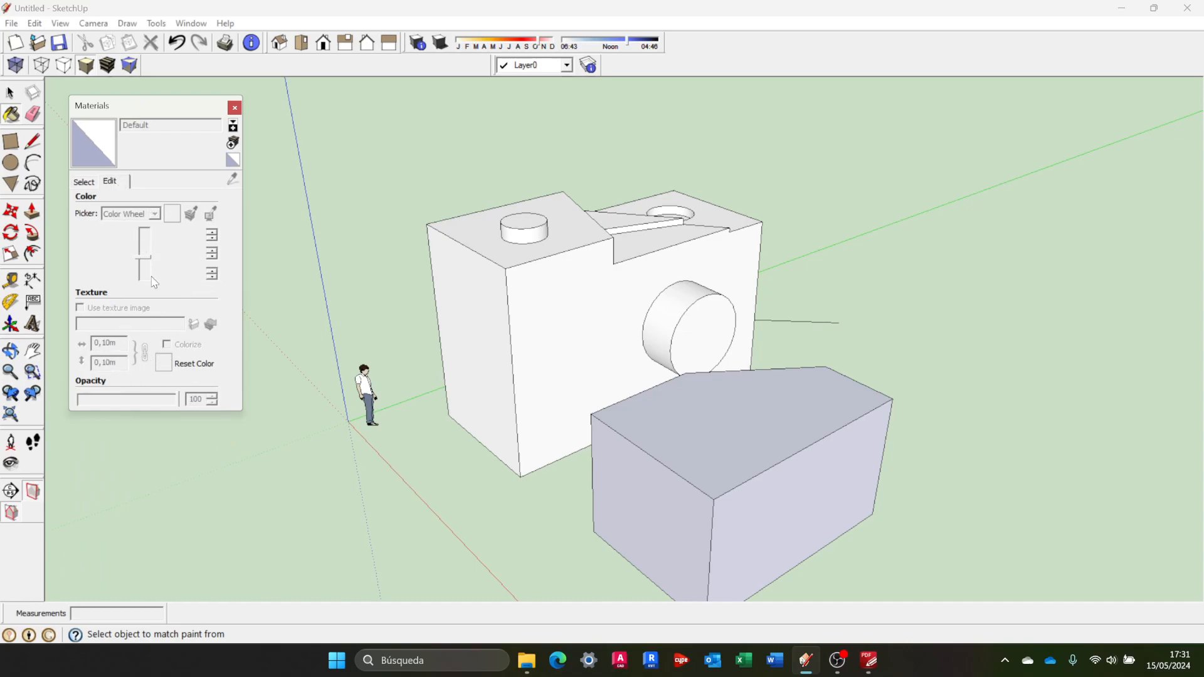
pyautogui.click(83, 181)
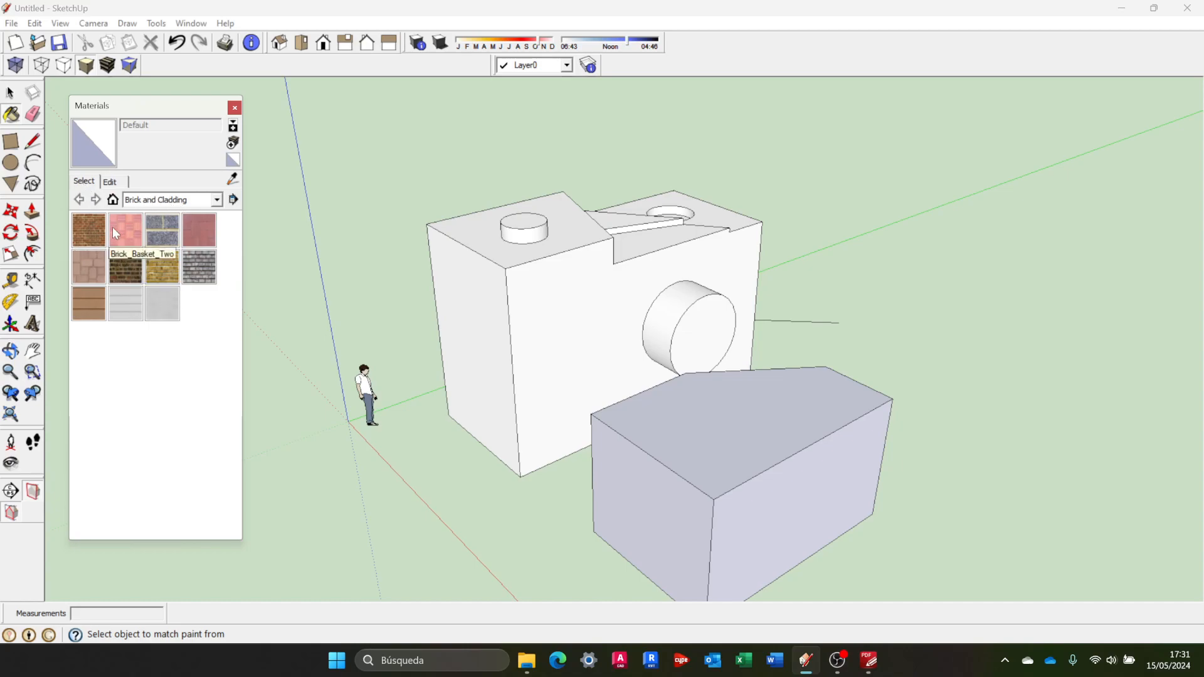
pyautogui.click(89, 230)
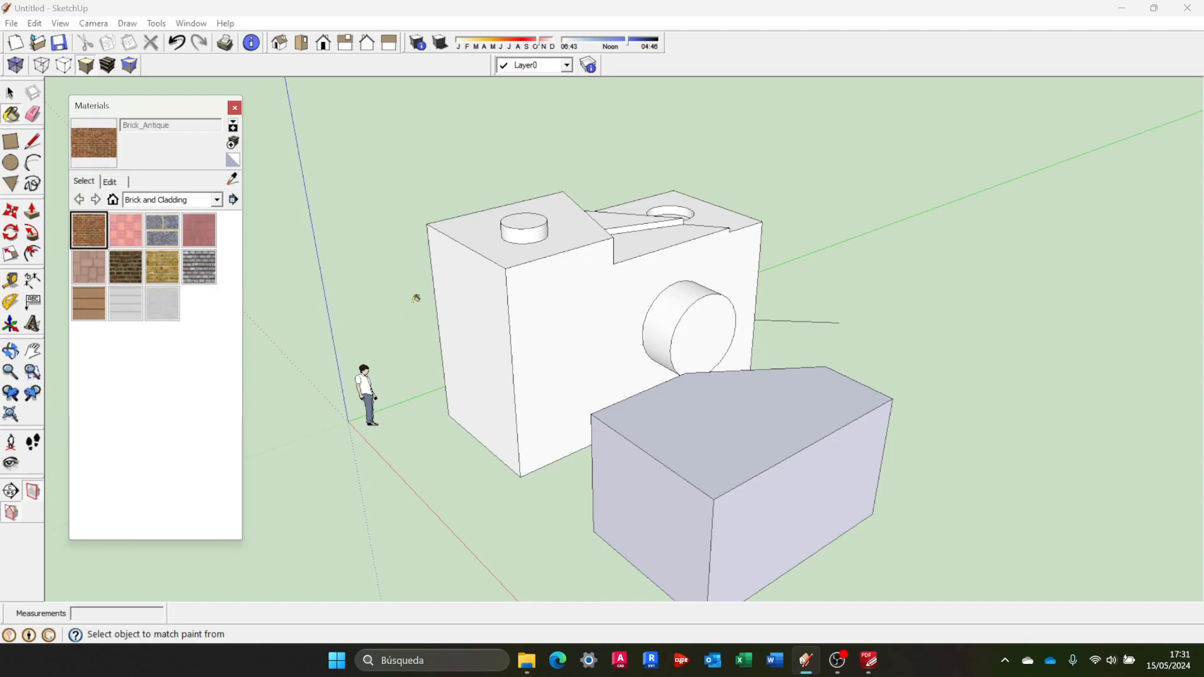
# Paint the two visible vertical walls of the large volume with Brick_Antique and close the materials window
pyautogui.scroll(2, 487, 317)
pyautogui.click(487, 317)
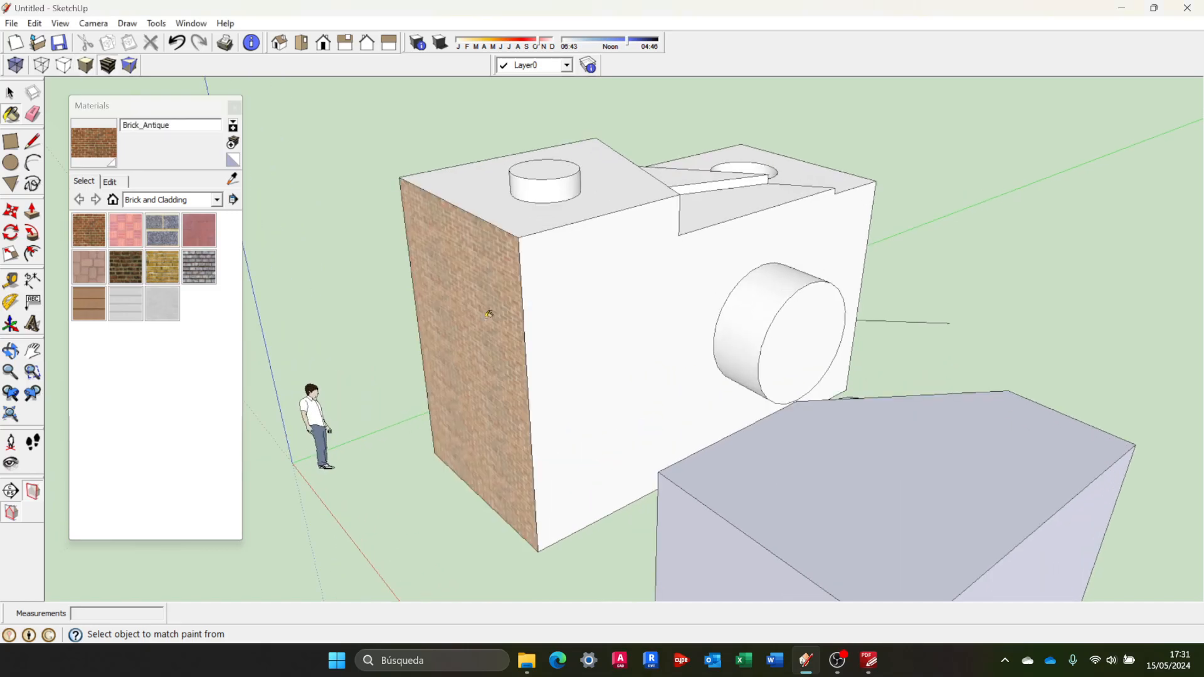
pyautogui.click(566, 305)
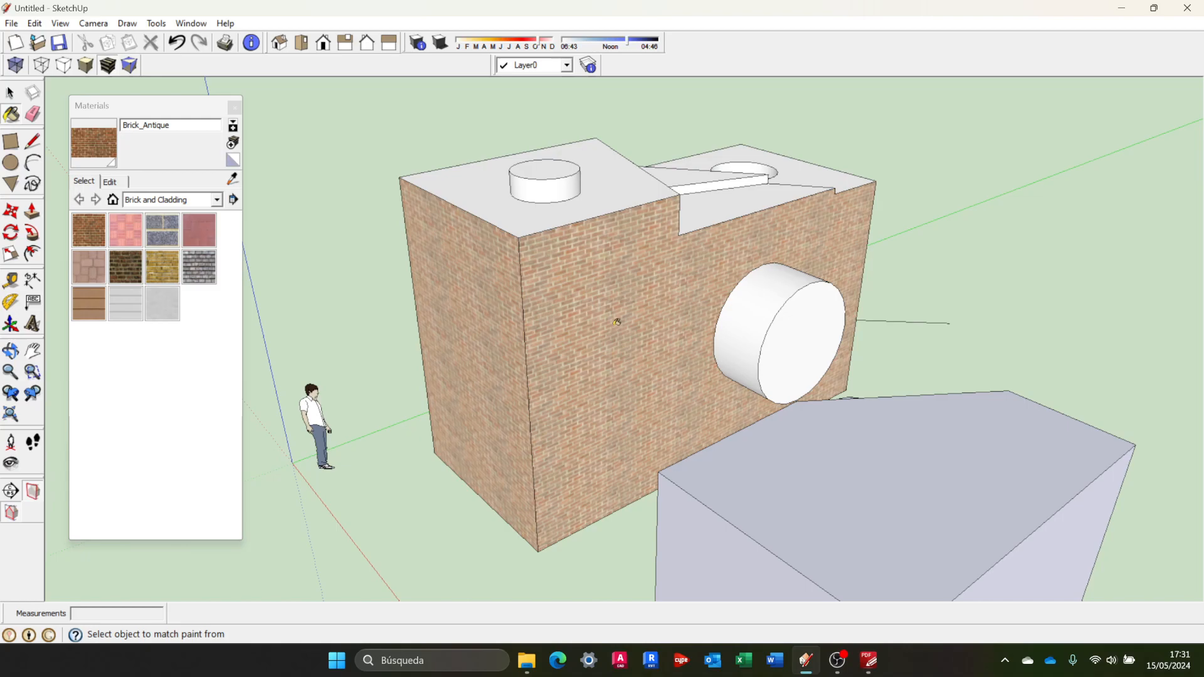
pyautogui.scroll(4, 617, 319)
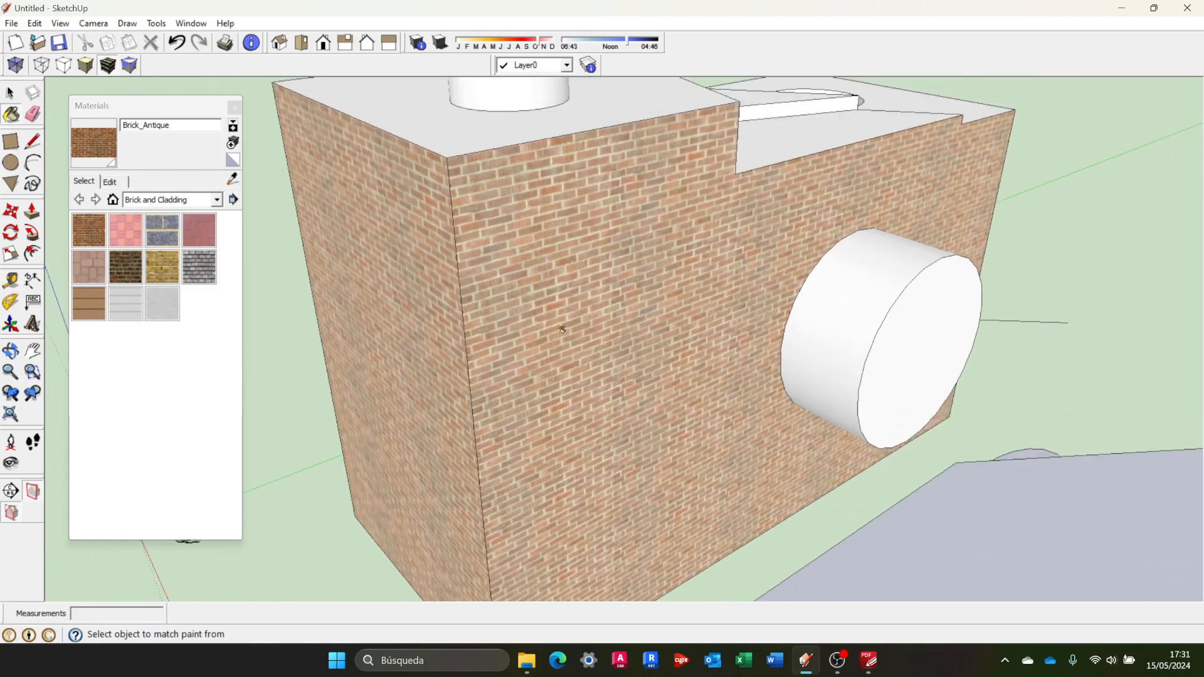
pyautogui.click(235, 107)
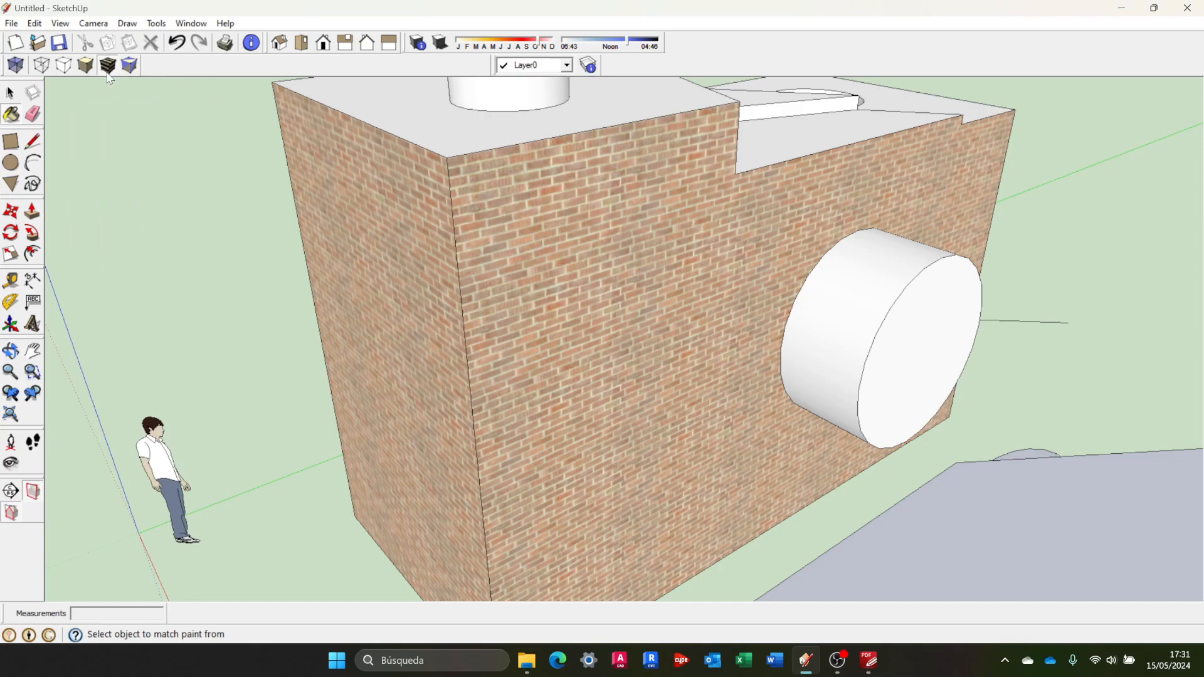
# Compare the brick faces in the Shaded, Hidden Line and Monochrome styles, and return to Shaded With Textures
pyautogui.click(86, 67)
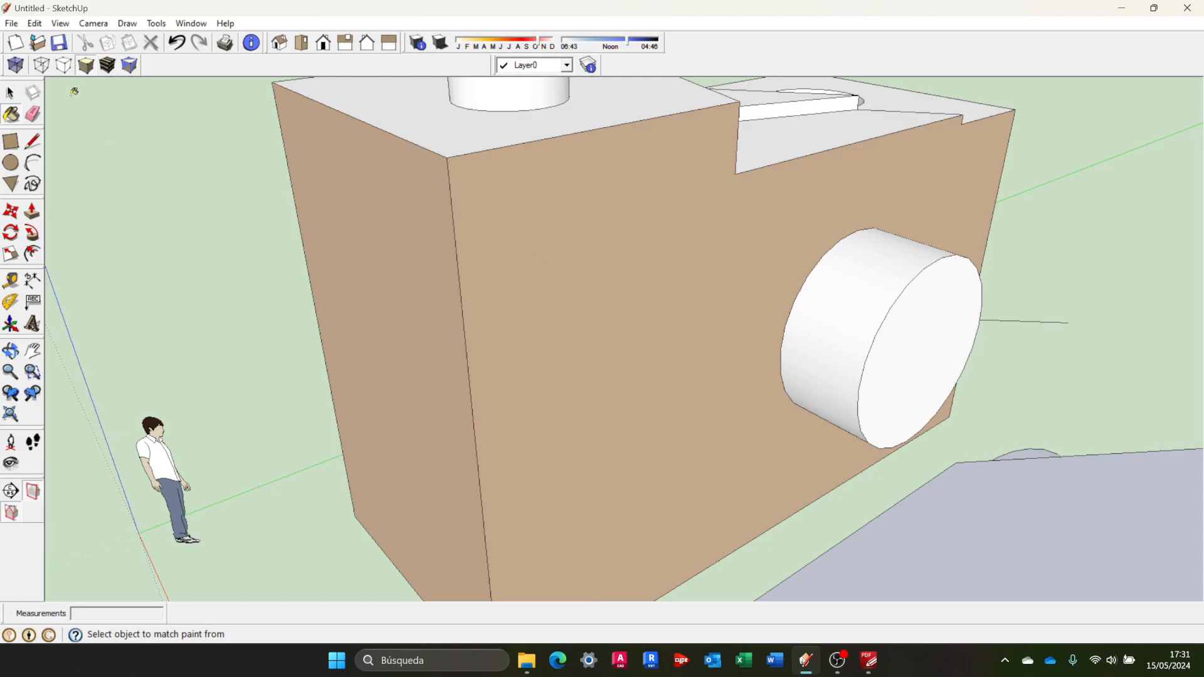
pyautogui.click(64, 66)
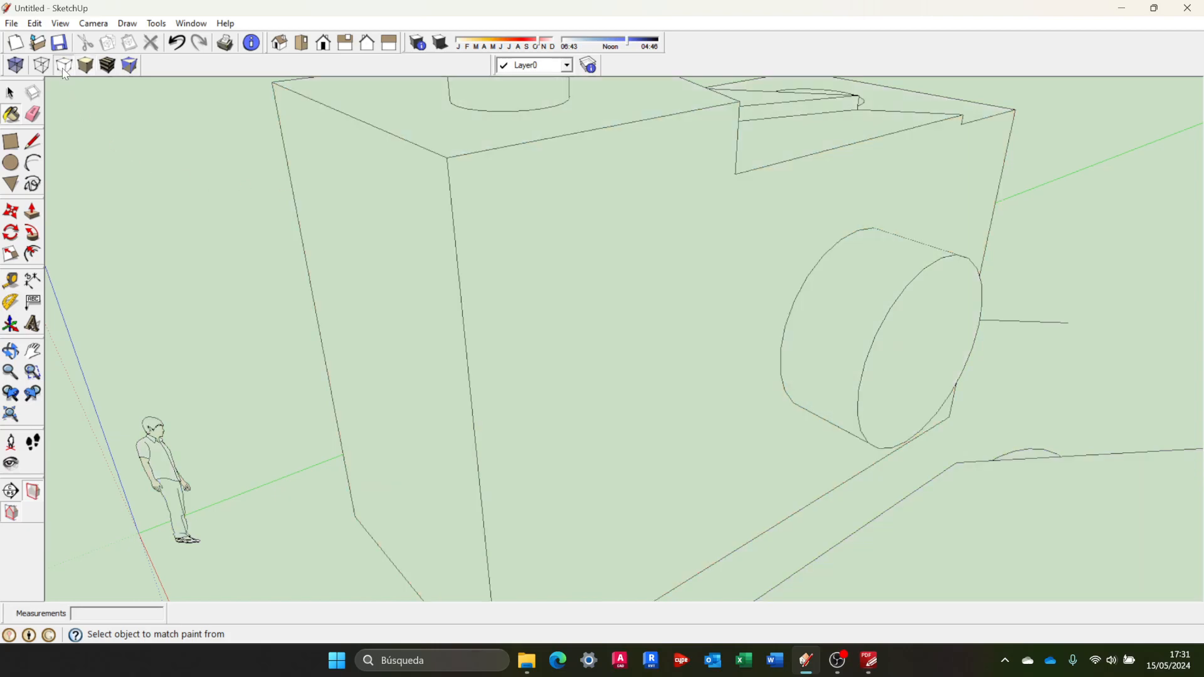
pyautogui.scroll(-4, 336, 238)
pyautogui.moveTo(439, 300); pyautogui.dragTo(483, 303, button='middle')
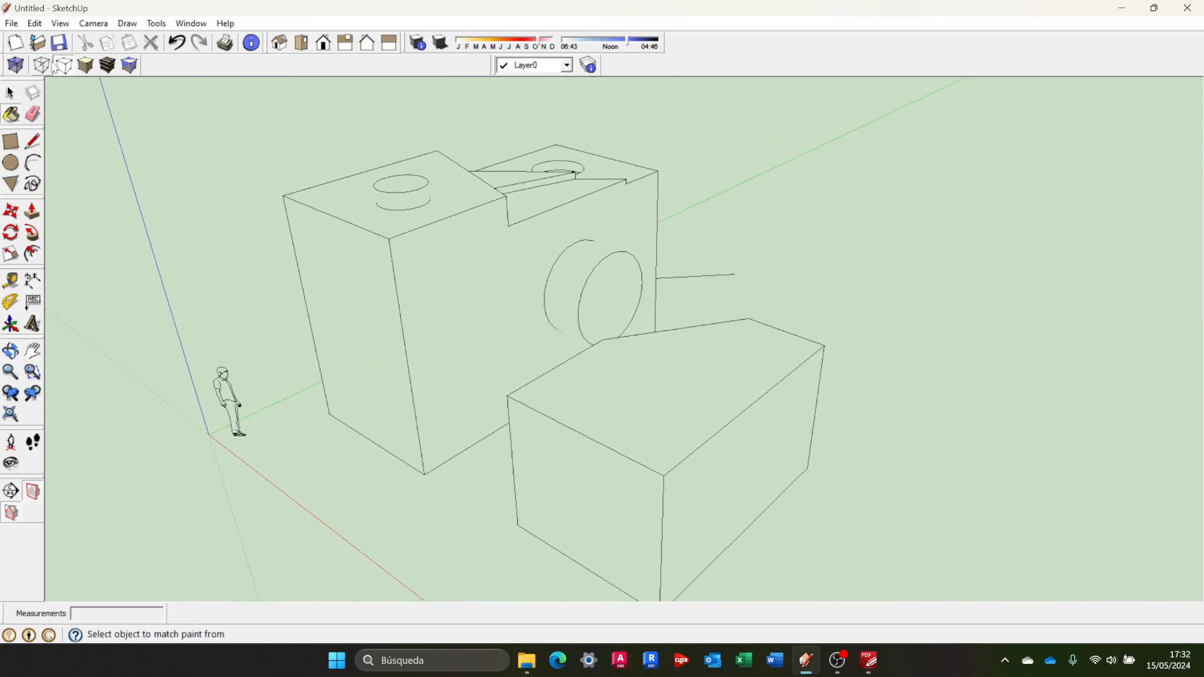
pyautogui.click(129, 66)
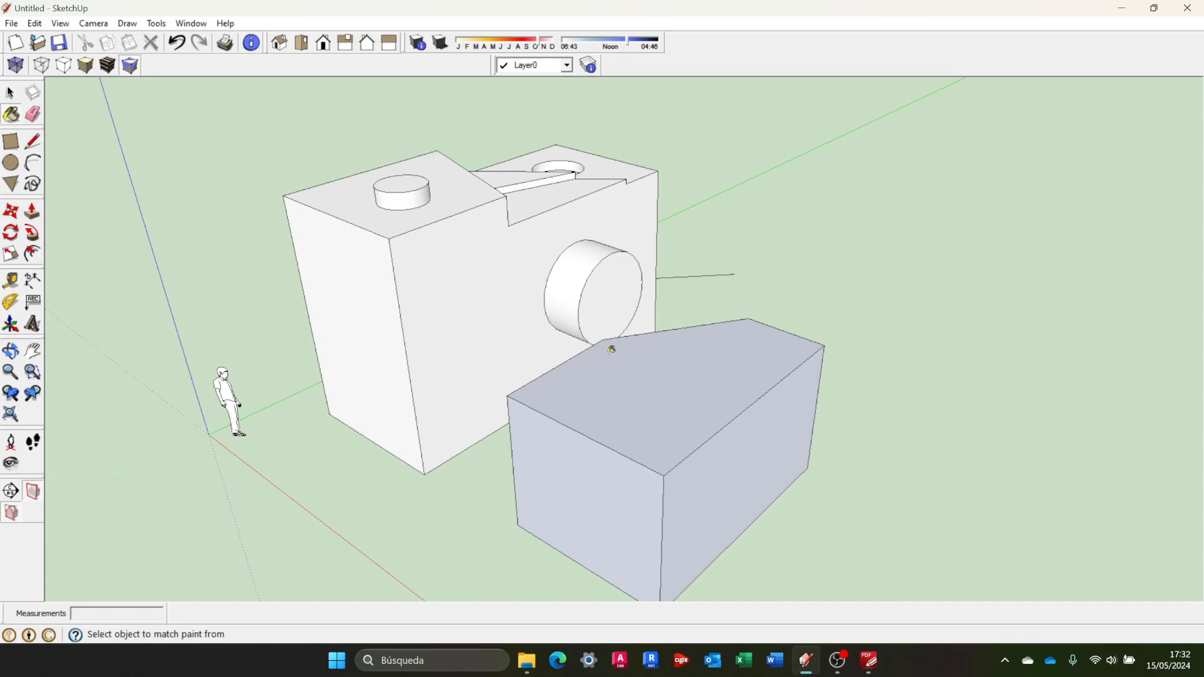
pyautogui.click(10, 94)
pyautogui.click(107, 65)
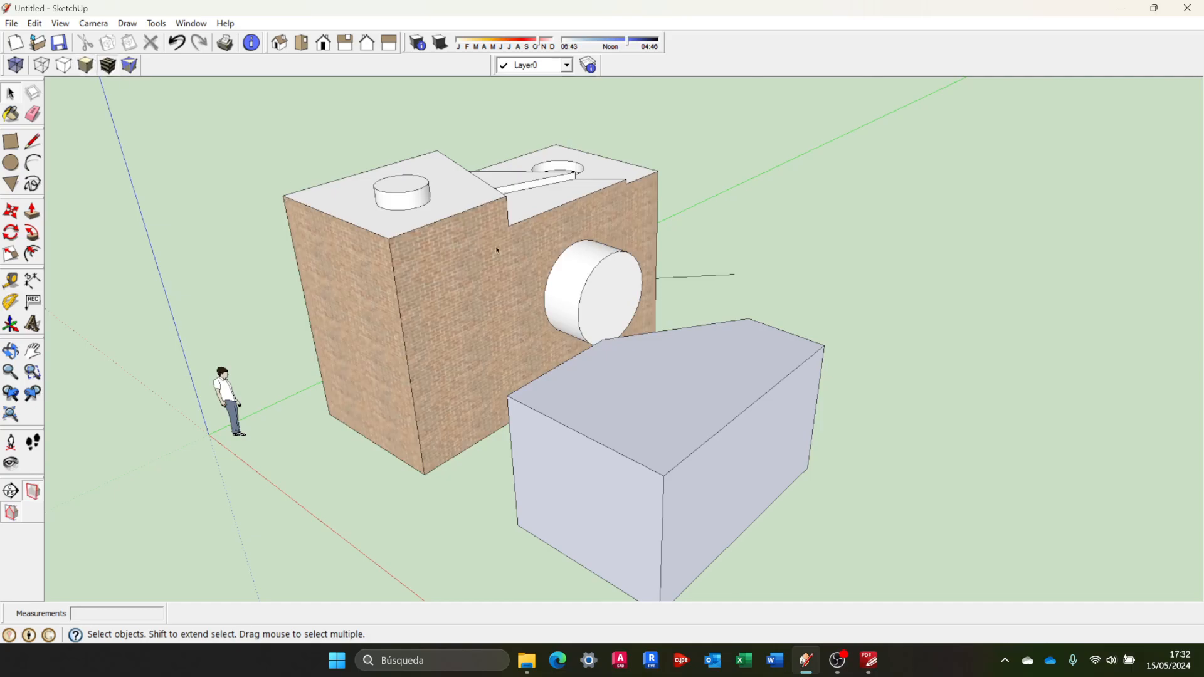
# Select single elements of the brick volume with the Select tool, ending with its raised part's upper front edge
pyautogui.moveTo(707, 304); pyautogui.dragTo(792, 284, button='middle')
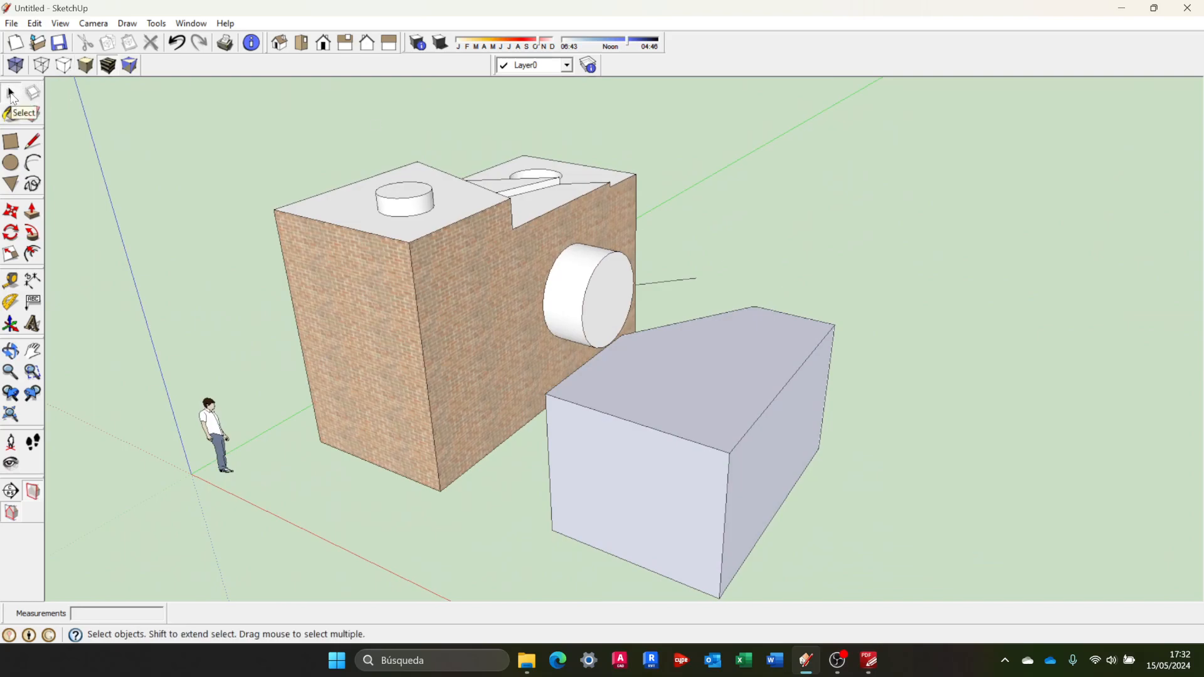
pyautogui.click(422, 200)
pyautogui.click(433, 237)
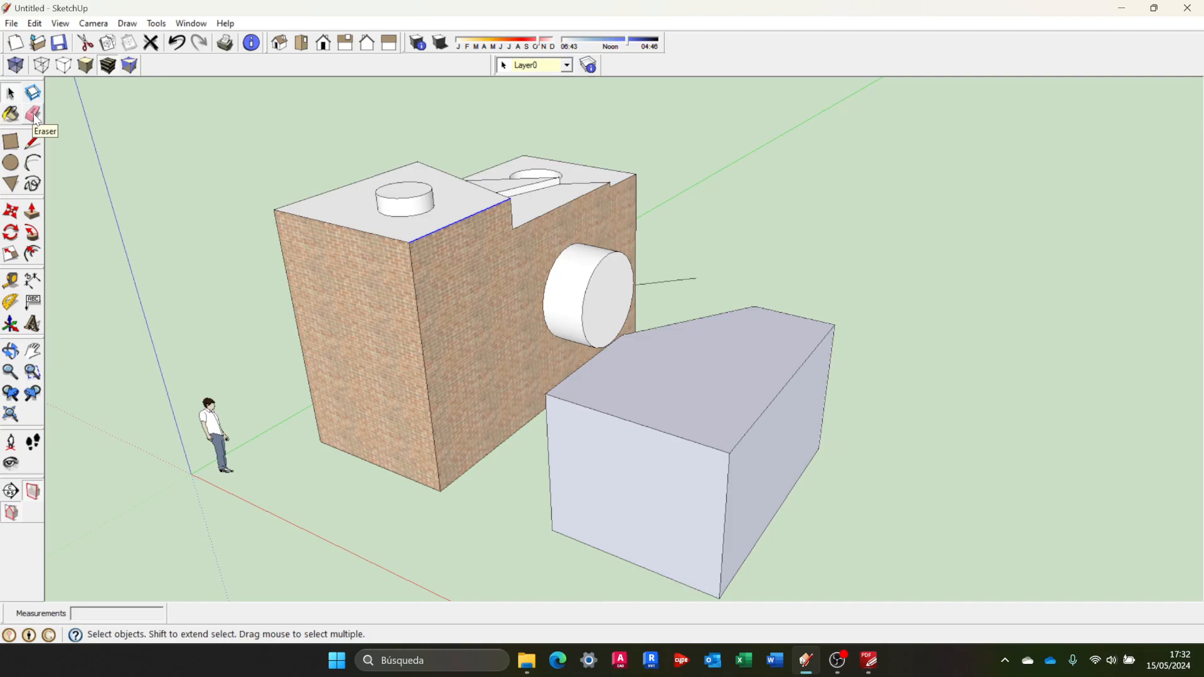
# Erase the upper edge of the smaller volume's wall facing the viewer, so that its adjoining faces are removed
pyautogui.click(33, 115)
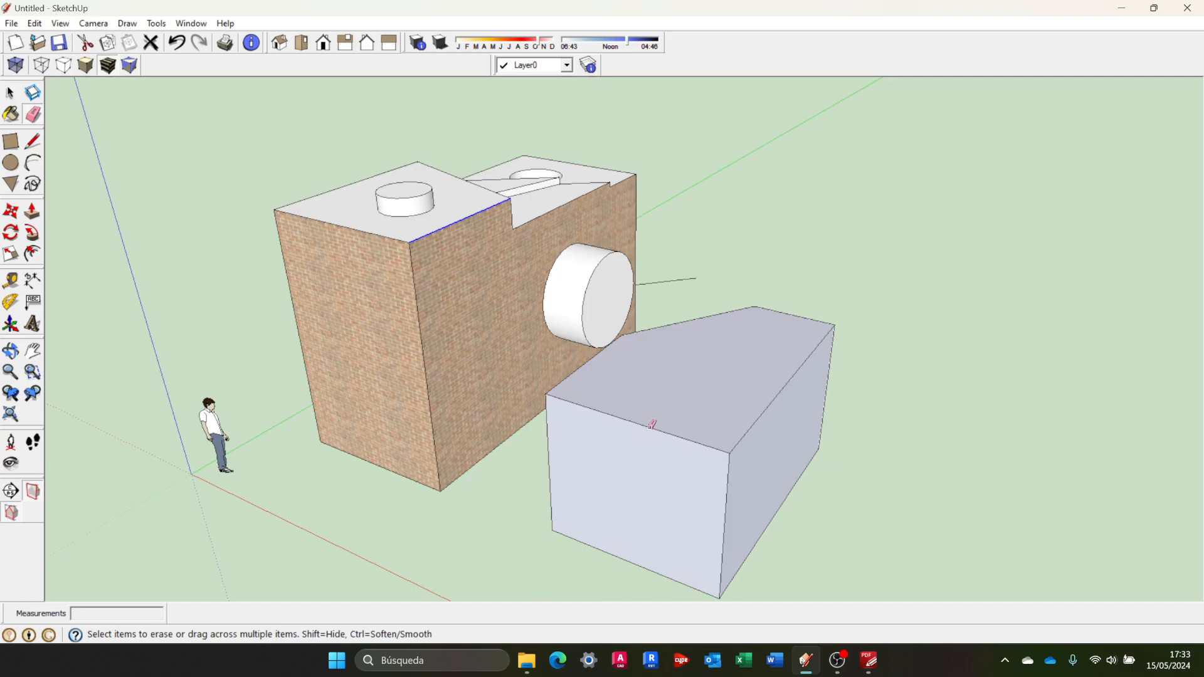
pyautogui.scroll(2, 652, 425)
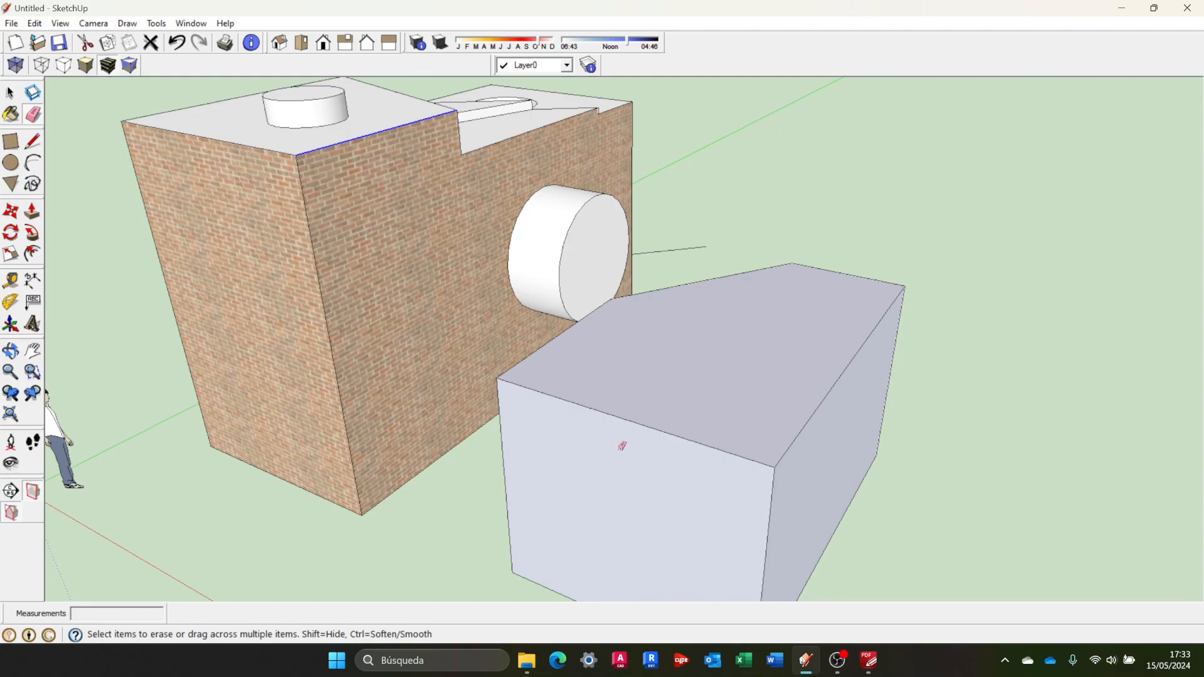
pyautogui.click(640, 419)
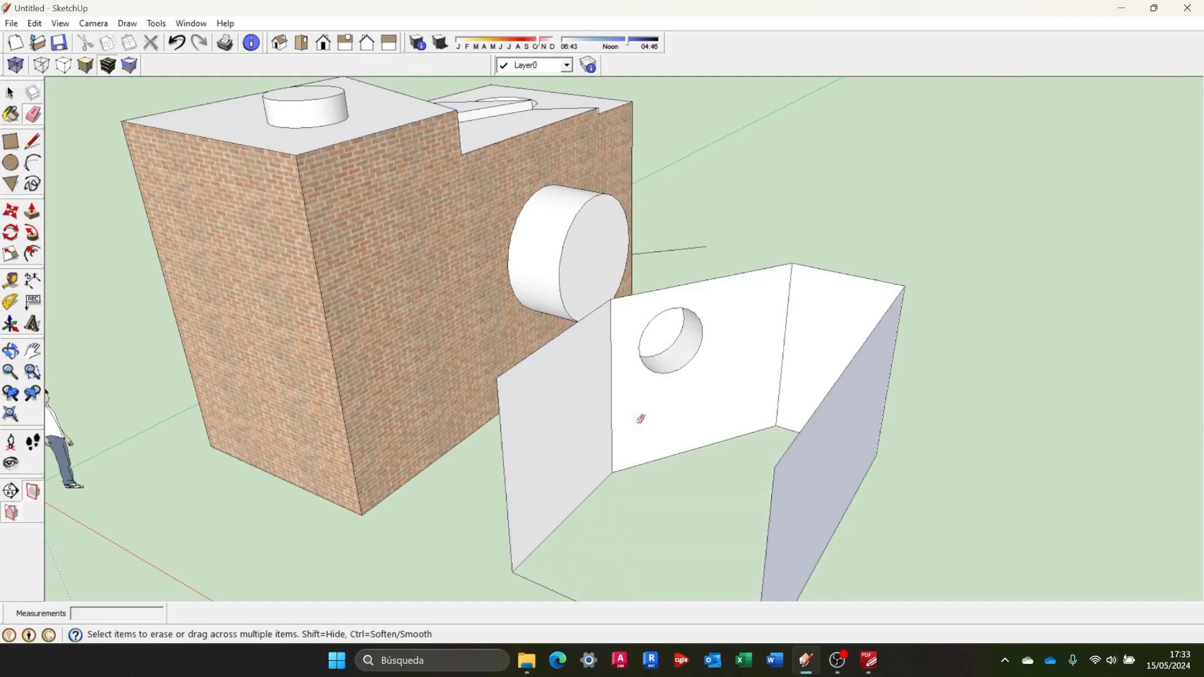
pyautogui.moveTo(650, 511)
pyautogui.mouseDown(button='middle')
pyautogui.moveTo(671, 565)
pyautogui.moveTo(720, 483)
pyautogui.moveTo(604, 462)
pyautogui.moveTo(574, 497)
pyautogui.moveTo(612, 514)
pyautogui.moveTo(640, 487)
pyautogui.mouseUp(button='middle')
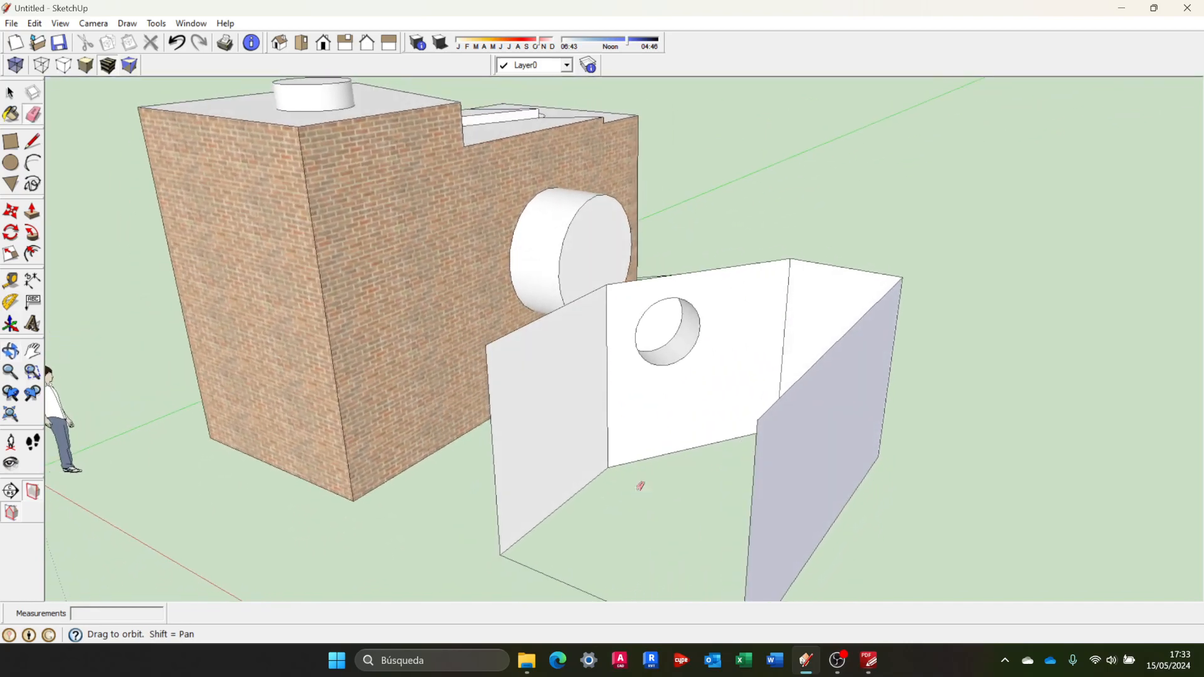
pyautogui.scroll(-3, 641, 486)
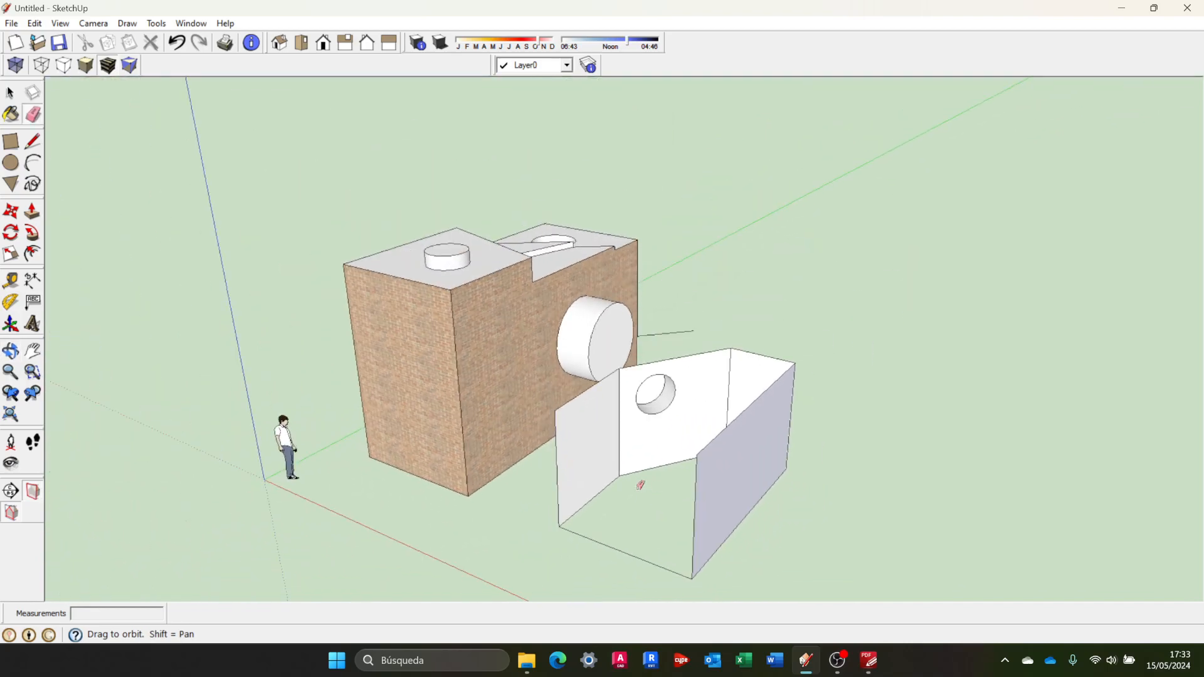
# Draw a line about 3.36 m long between the open volume's two upper corners to restore its missing faces
pyautogui.click(32, 142)
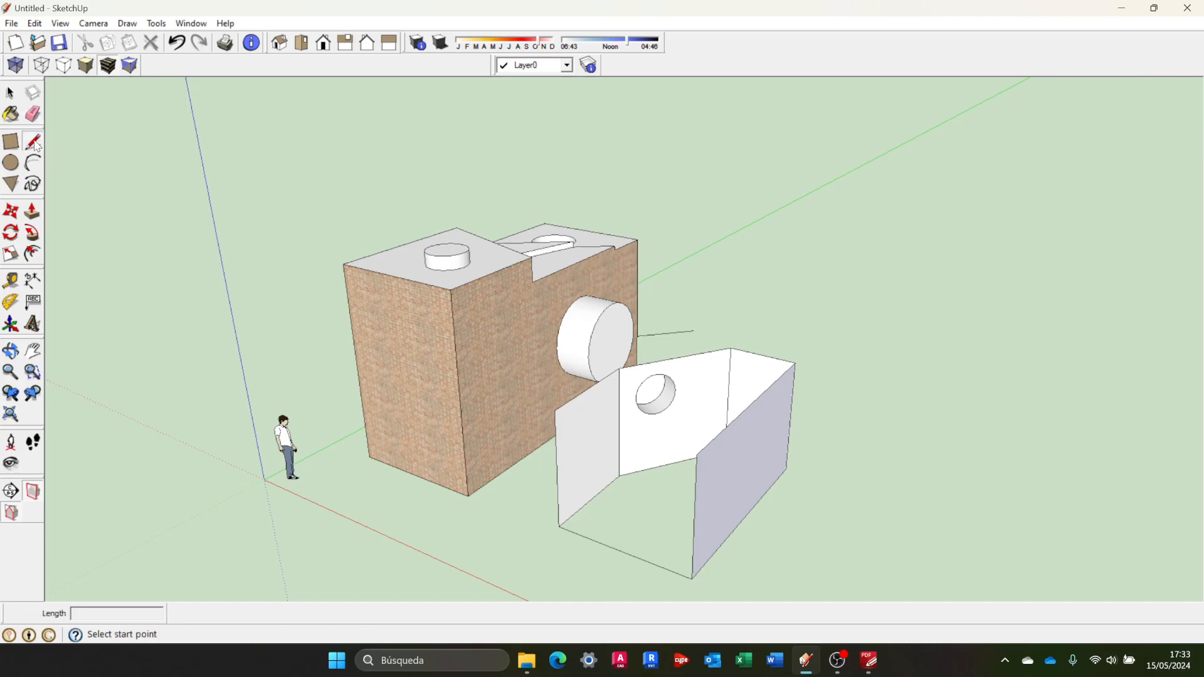
pyautogui.click(555, 410)
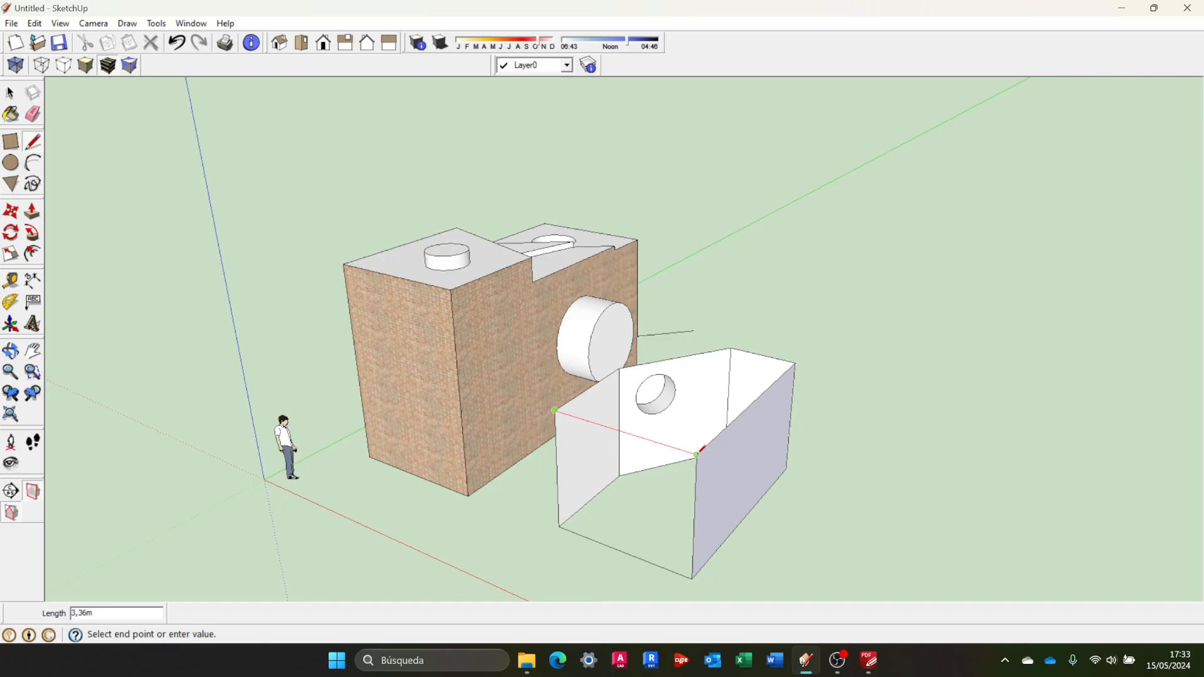
pyautogui.click(697, 454)
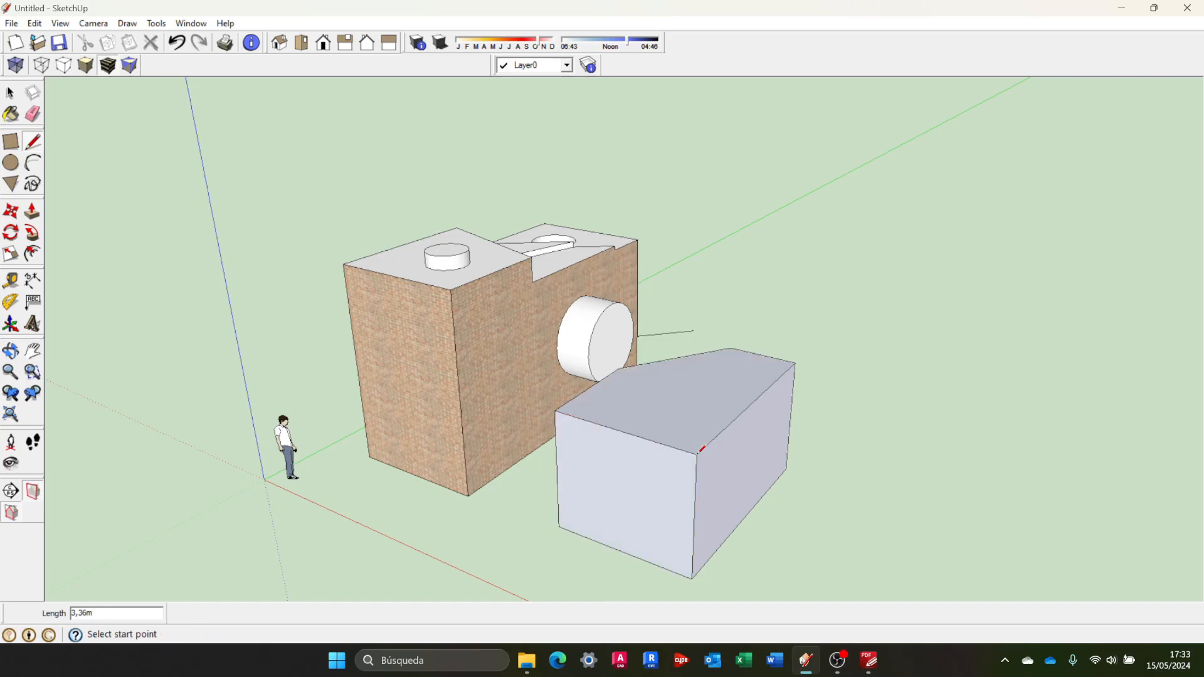
# Draw four connected line segments from the loose line's end nearest the brick volume to form an open zigzag outline
pyautogui.moveTo(715, 444); pyautogui.dragTo(798, 452, button='middle')
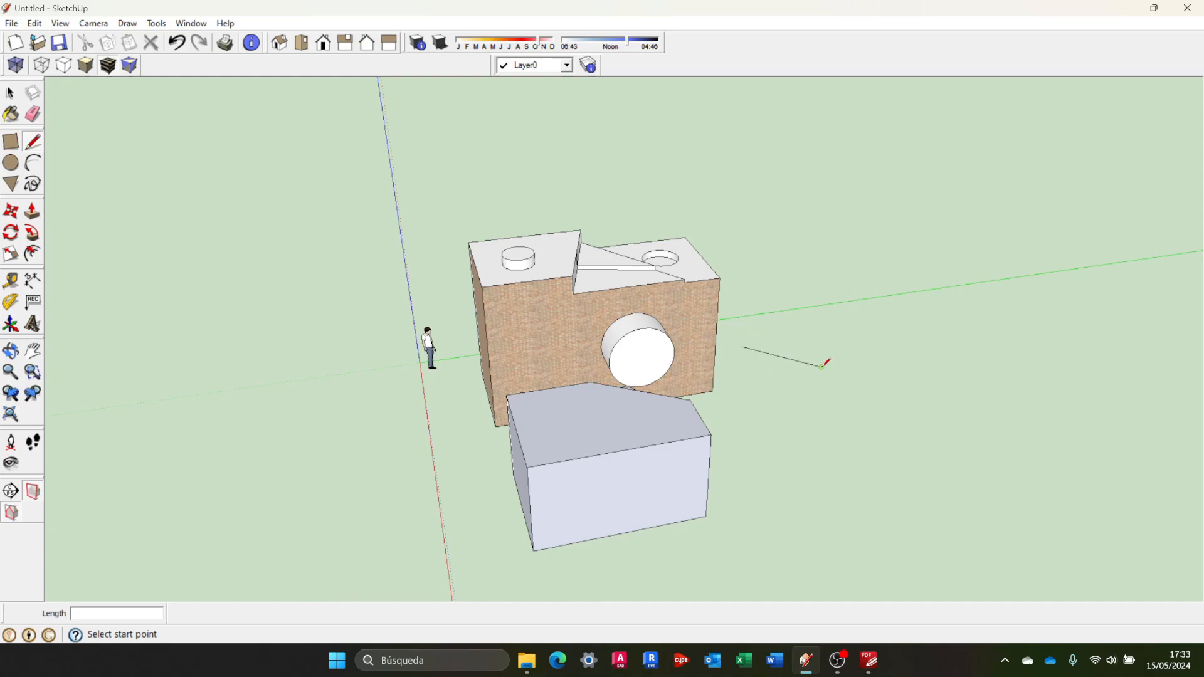
pyautogui.click(742, 346)
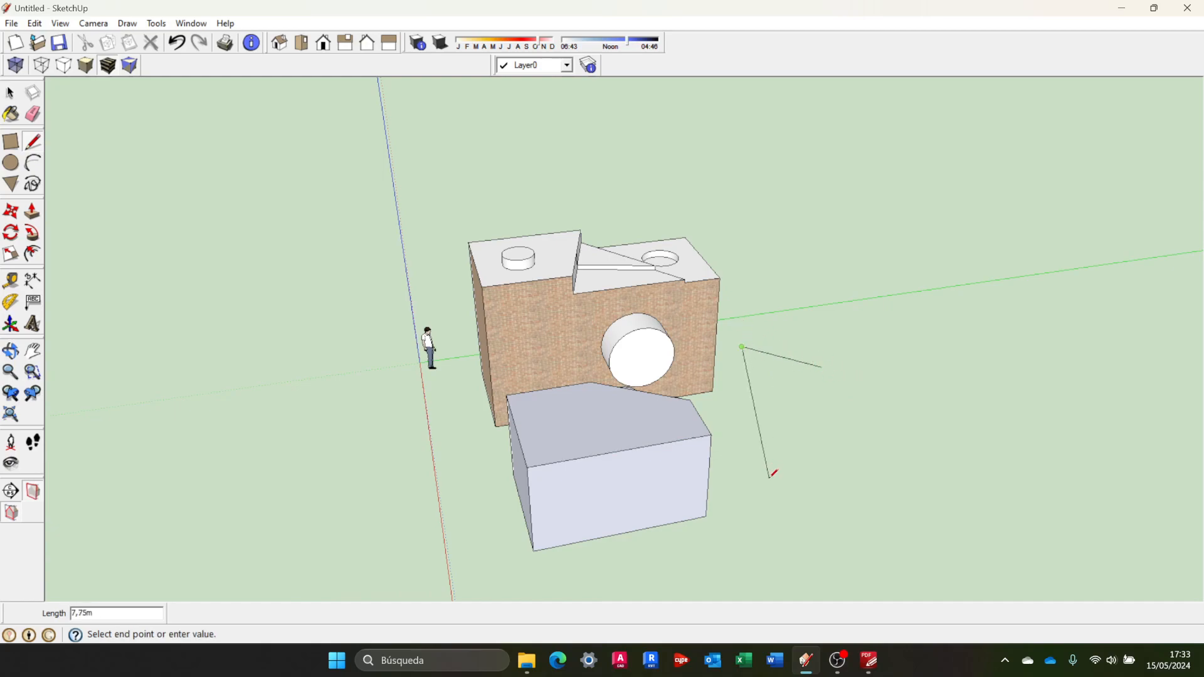
pyautogui.click(748, 496)
pyautogui.click(783, 456)
pyautogui.click(858, 495)
pyautogui.click(865, 449)
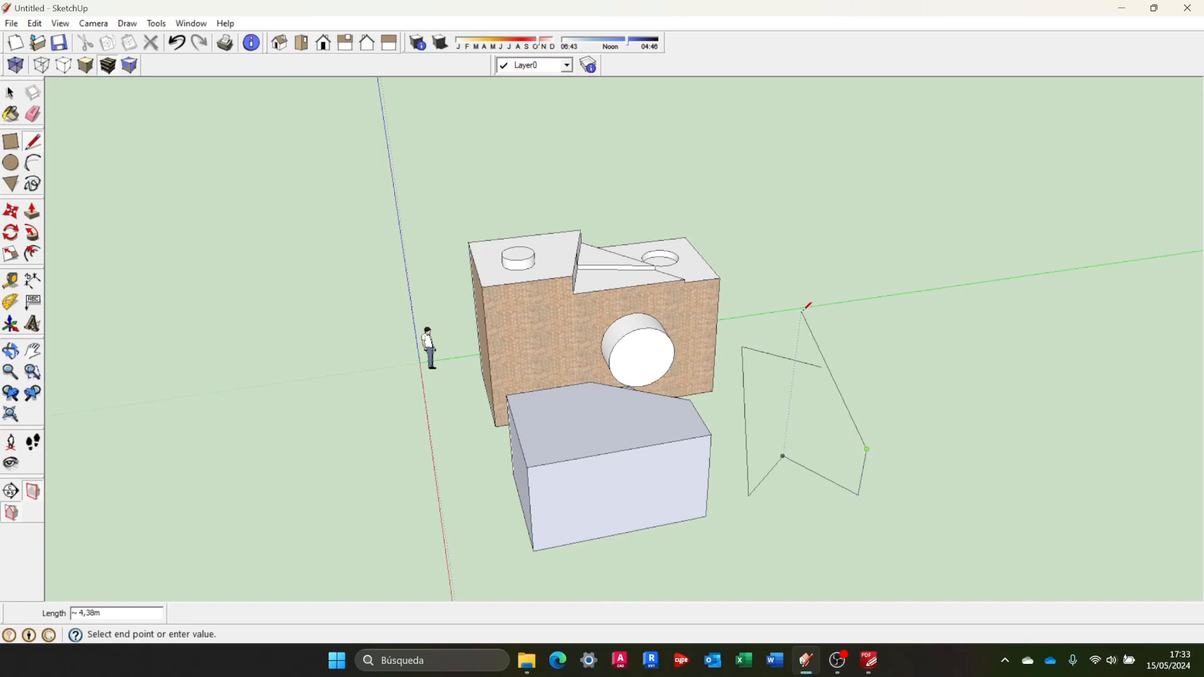
# Try to close the outline with an arc between its two open ends, with a bulge of about 3.93 m
pyautogui.click(33, 163)
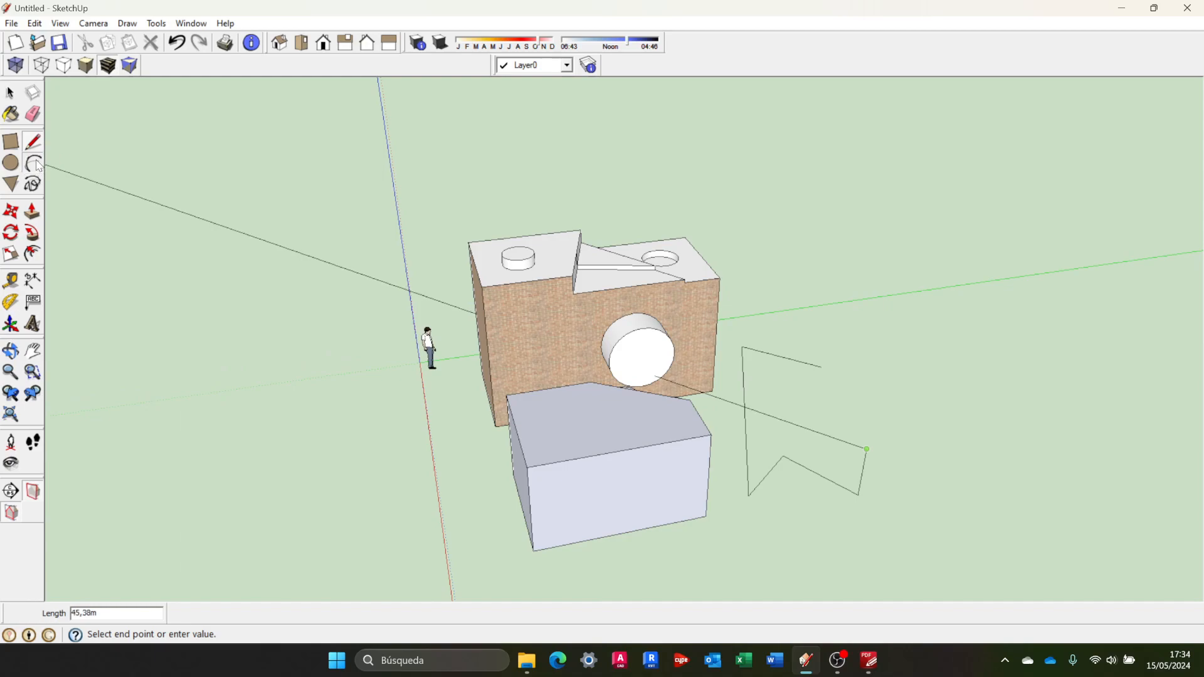
pyautogui.click(821, 367)
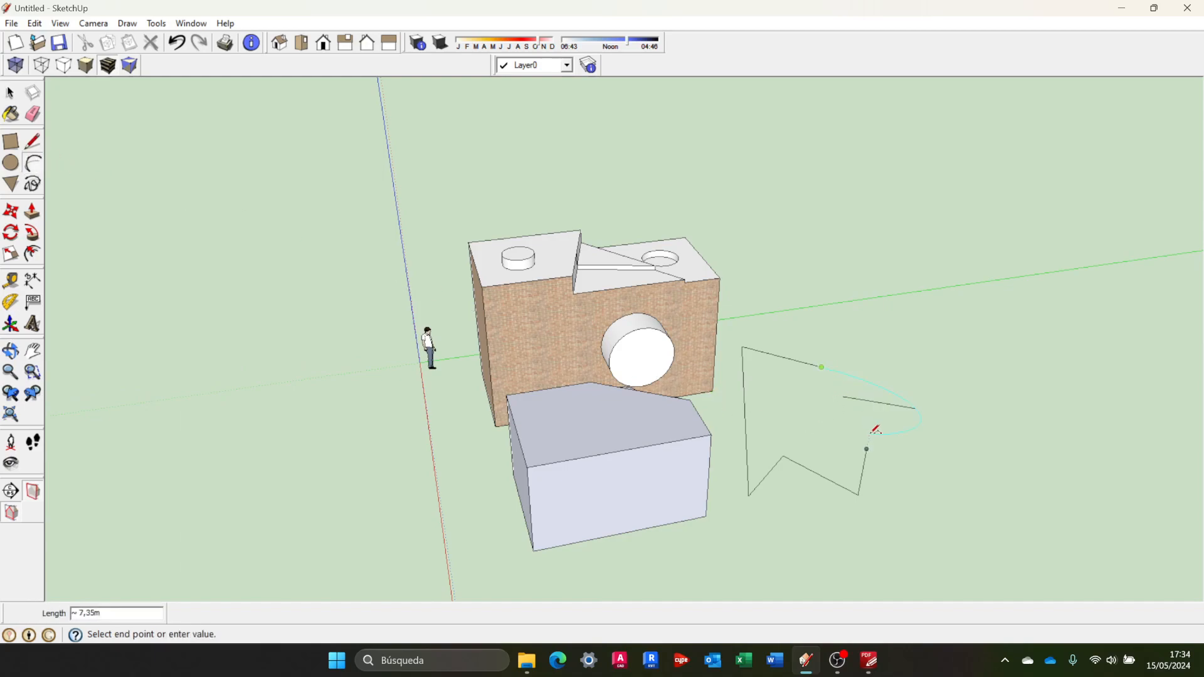
pyautogui.click(866, 449)
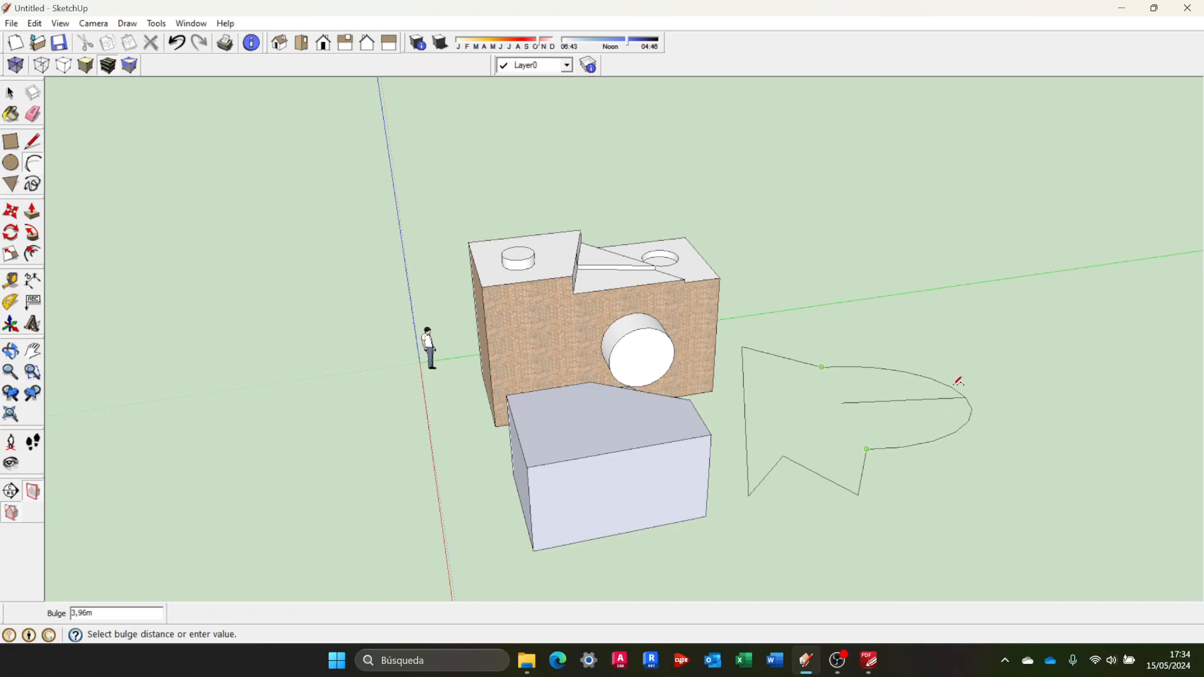
pyautogui.click(957, 378)
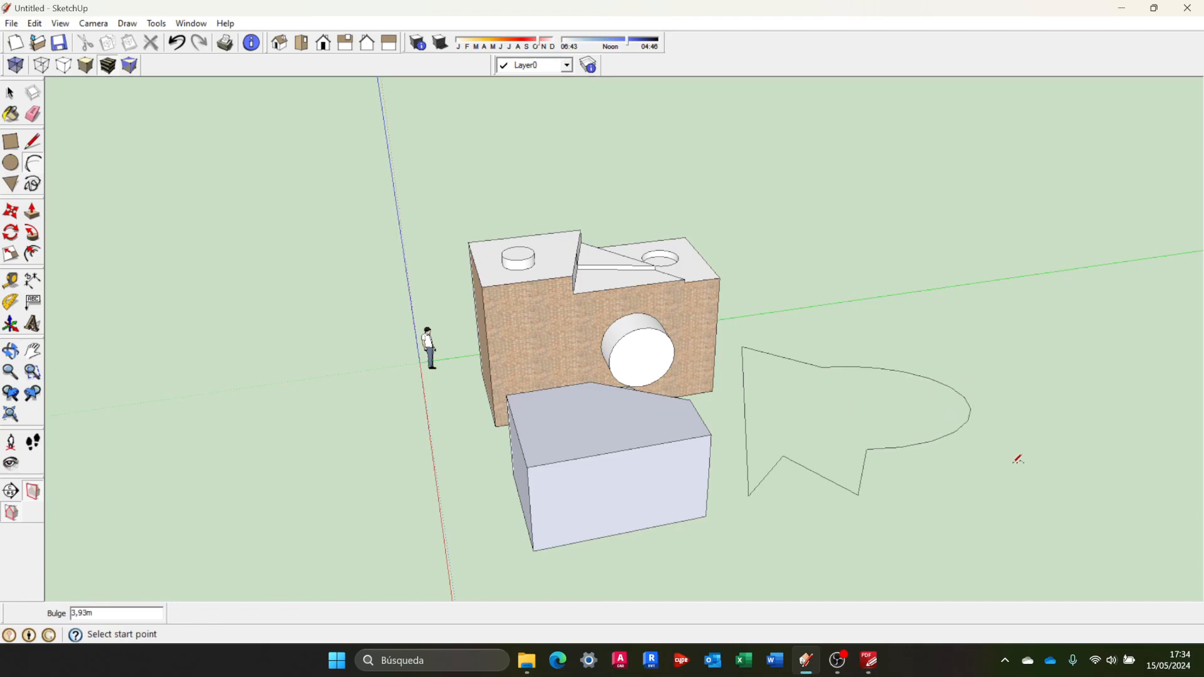
# Draw a second arc from the loose line's end to the outline's ground corner, with a bulge of about 1.82 m
pyautogui.scroll(1, 913, 487)
pyautogui.moveTo(938, 473); pyautogui.dragTo(1012, 420, button='middle')
pyautogui.moveTo(1036, 439); pyautogui.dragTo(951, 483)
pyautogui.press('a')
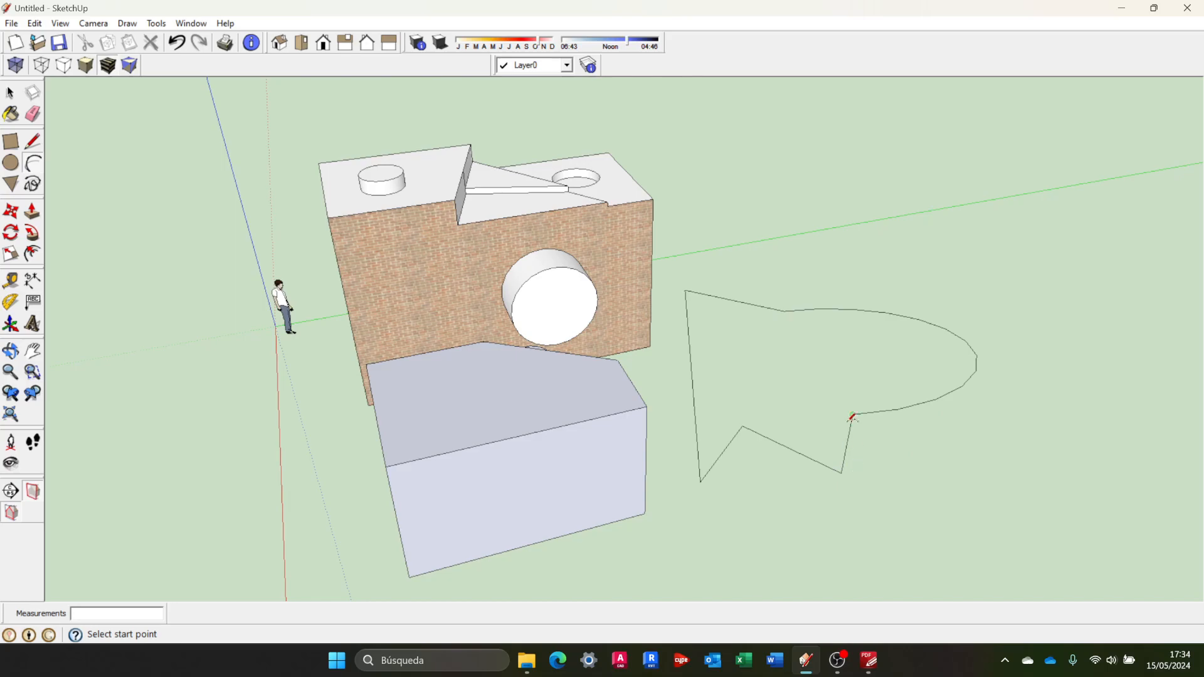
pyautogui.click(785, 311)
pyautogui.click(841, 472)
pyautogui.click(920, 454)
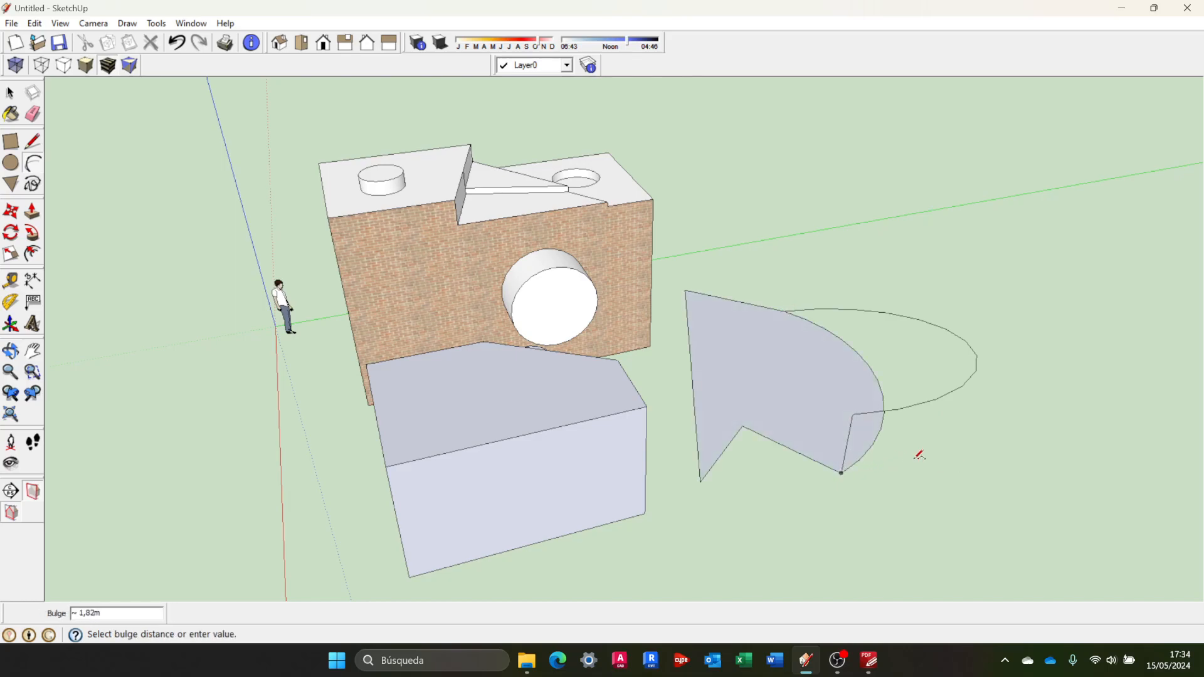
# Delete the first arc rising off the ground and the leftover upright edge beside the new face
pyautogui.moveTo(919, 500); pyautogui.dragTo(942, 321, button='middle')
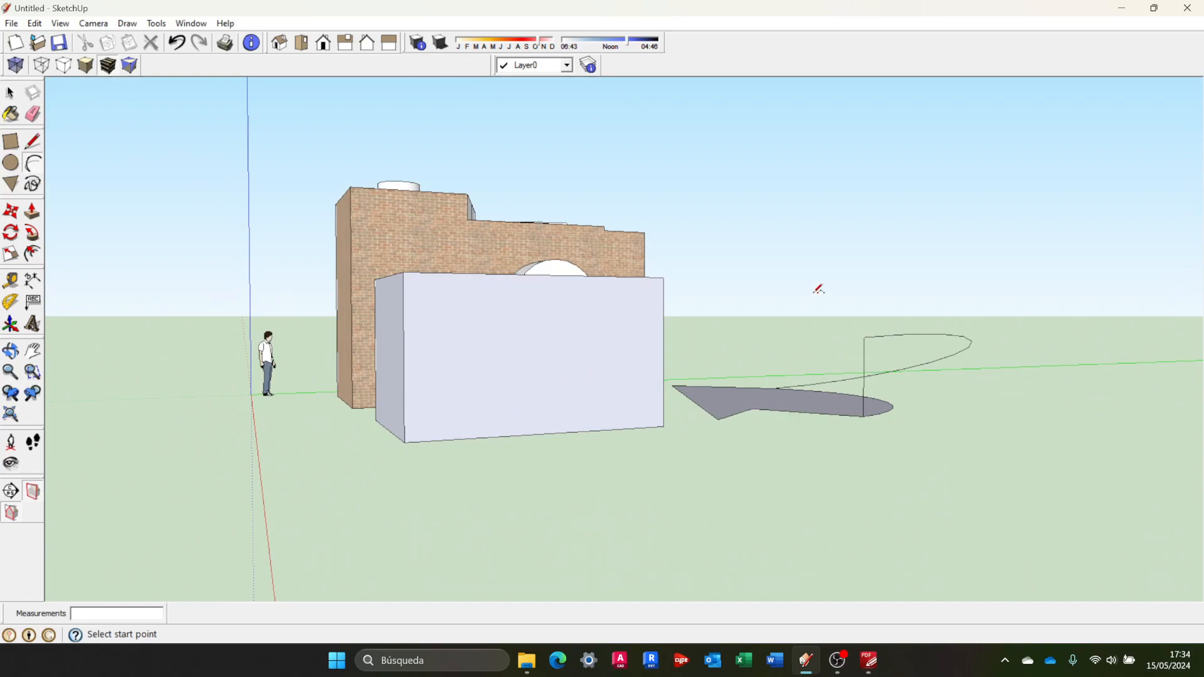
pyautogui.moveTo(818, 309)
pyautogui.mouseDown(button='middle')
pyautogui.moveTo(878, 401)
pyautogui.moveTo(954, 451)
pyautogui.moveTo(717, 395)
pyautogui.moveTo(606, 297)
pyautogui.moveTo(333, 307)
pyautogui.moveTo(56, 287)
pyautogui.moveTo(130, 274)
pyautogui.moveTo(138, 349)
pyautogui.moveTo(274, 411)
pyautogui.moveTo(765, 419)
pyautogui.moveTo(969, 449)
pyautogui.mouseUp(button='middle')
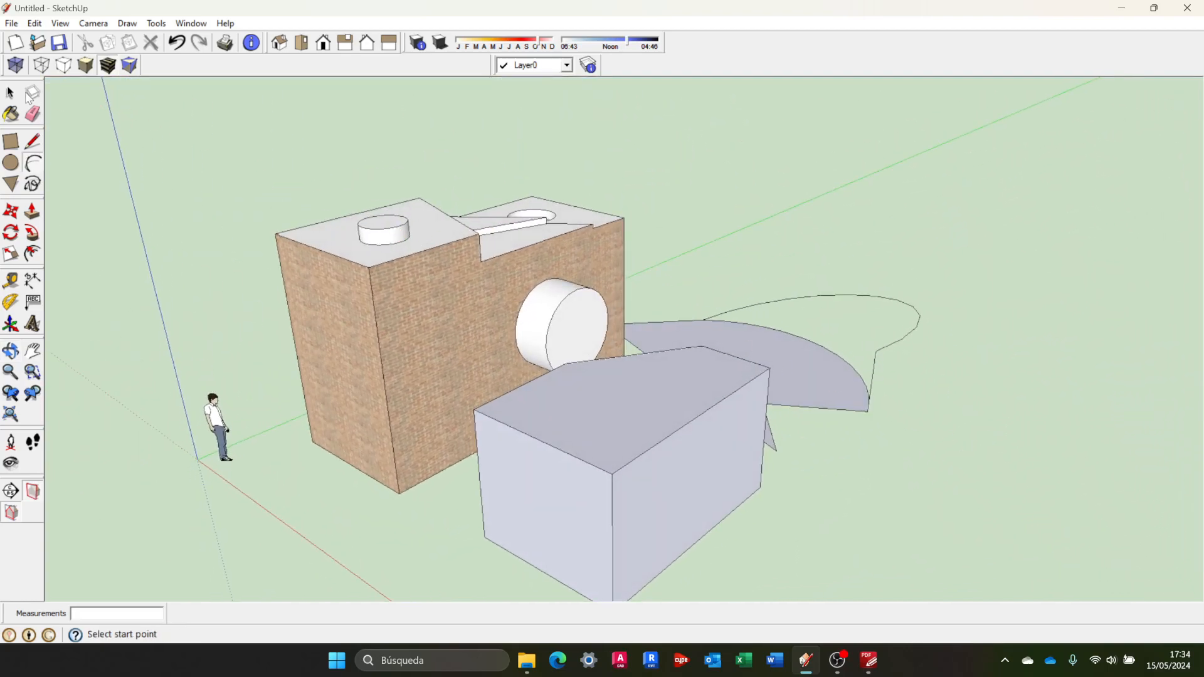
pyautogui.click(11, 94)
pyautogui.click(894, 350)
pyautogui.press('Delete')
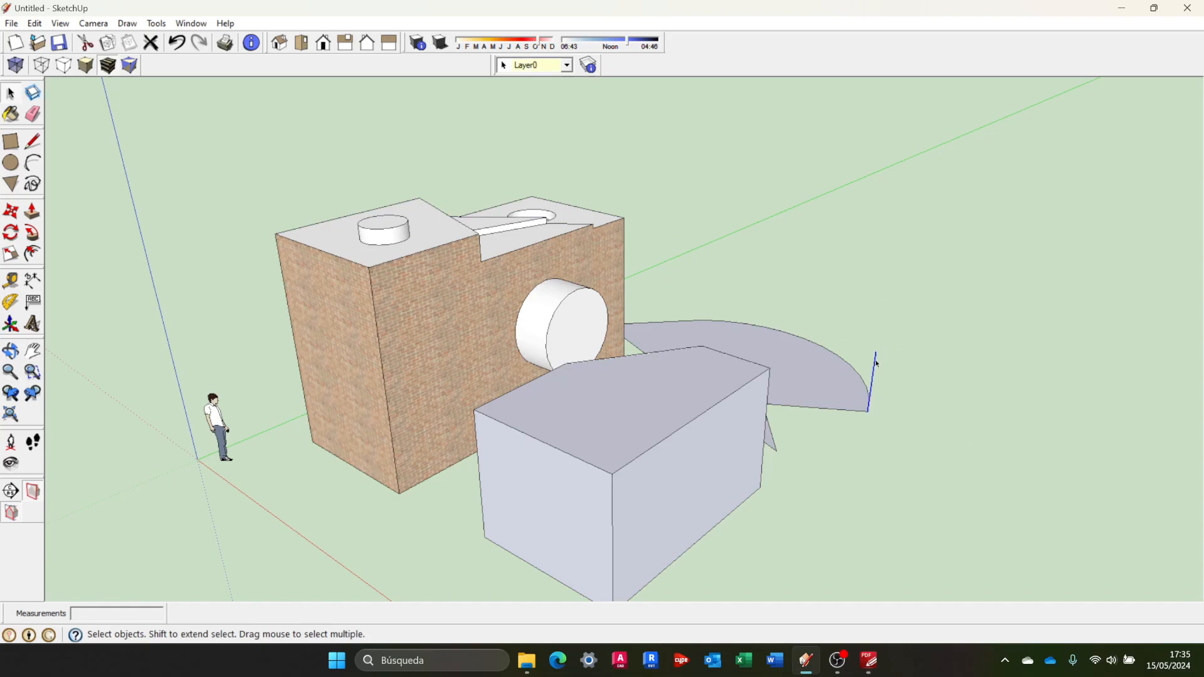
pyautogui.press('o')
pyautogui.moveTo(886, 336); pyautogui.dragTo(680, 339)
pyautogui.press('space')
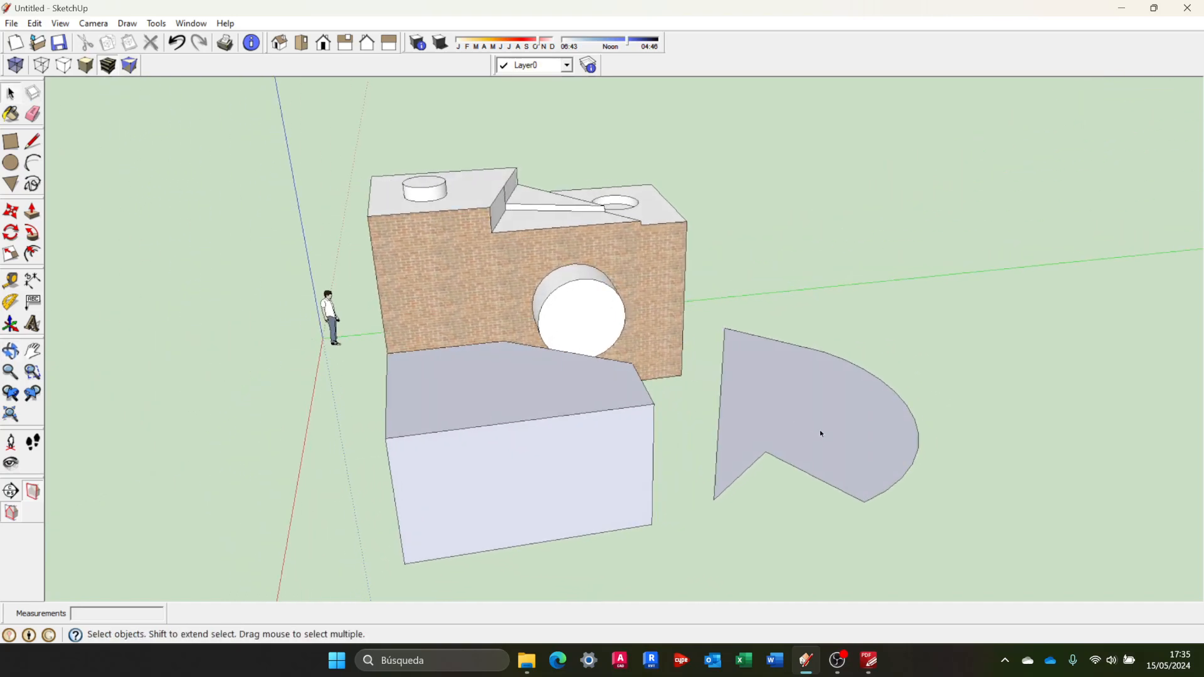
# Push/Pull the new arc-sided ground face upward into a solid volume and view it from another side
pyautogui.moveTo(832, 470); pyautogui.dragTo(817, 391, button='middle')
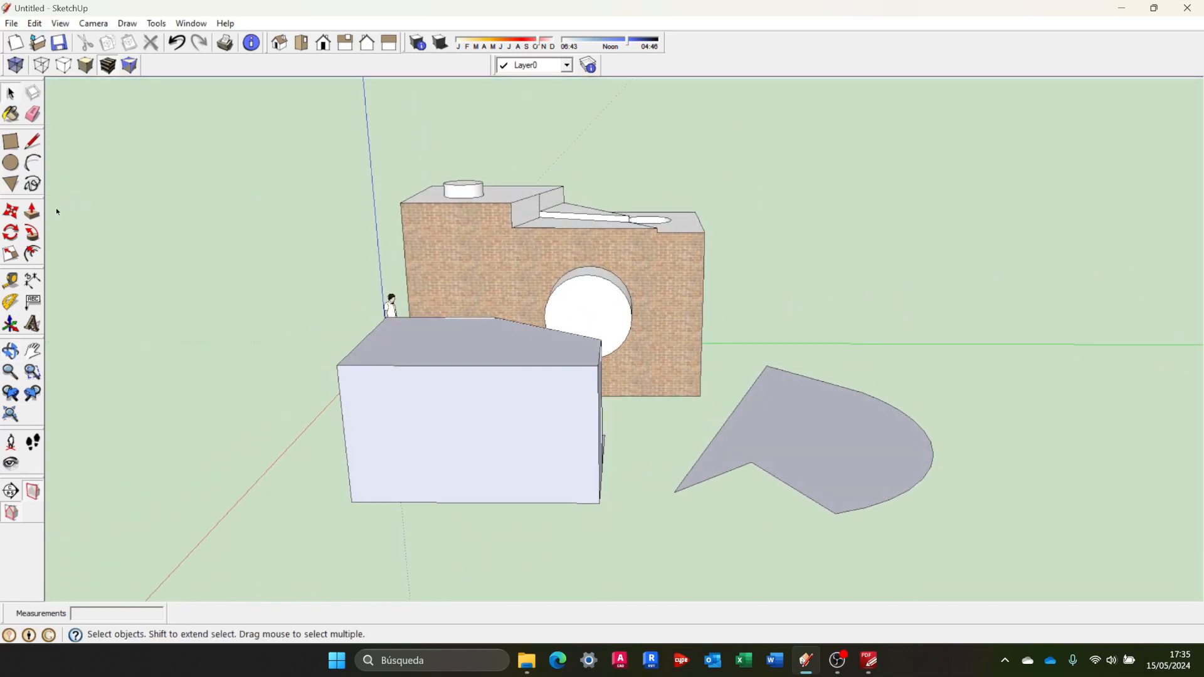
pyautogui.click(33, 212)
pyautogui.click(849, 443)
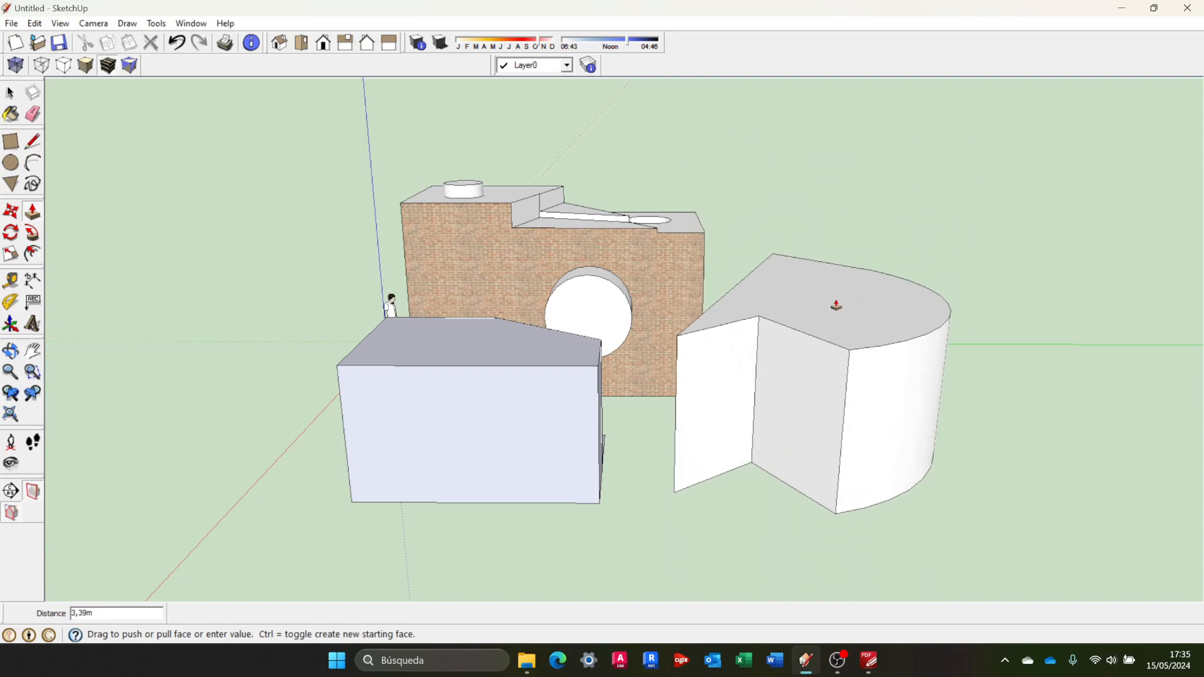
pyautogui.click(827, 196)
pyautogui.moveTo(955, 364); pyautogui.dragTo(825, 414, button='middle')
pyautogui.press('p')
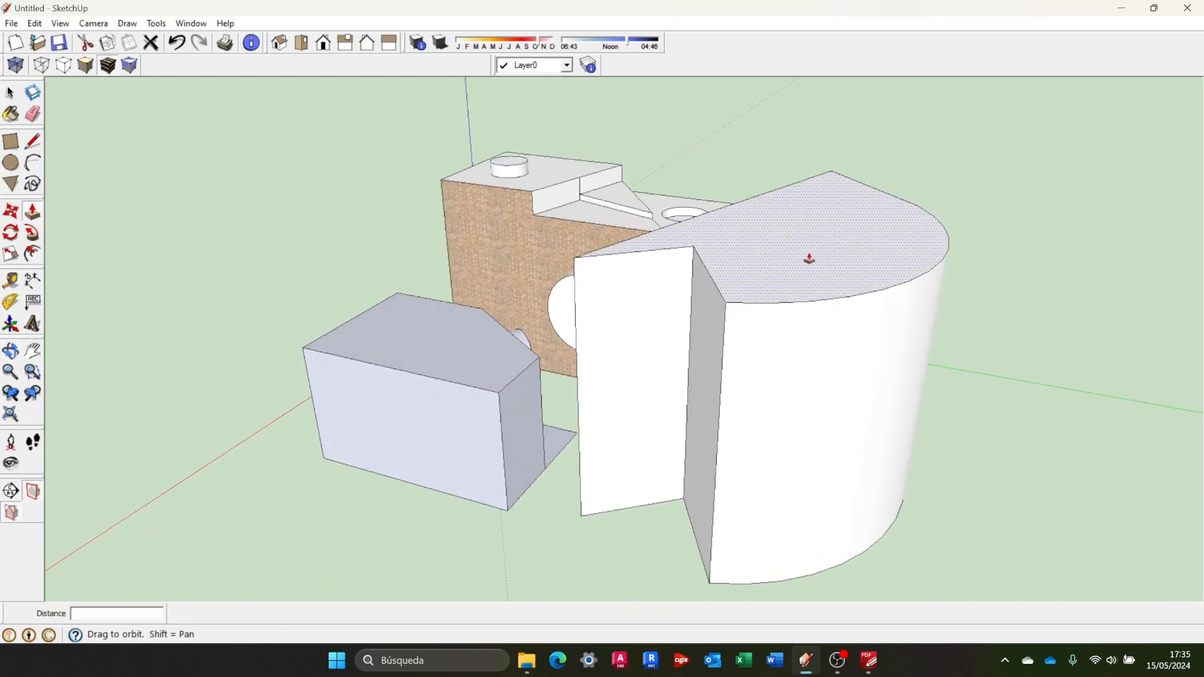
pyautogui.moveTo(575, 314); pyautogui.dragTo(602, 283, button='middle')
pyautogui.scroll(5, 637, 259)
pyautogui.scroll(2, 637, 259)
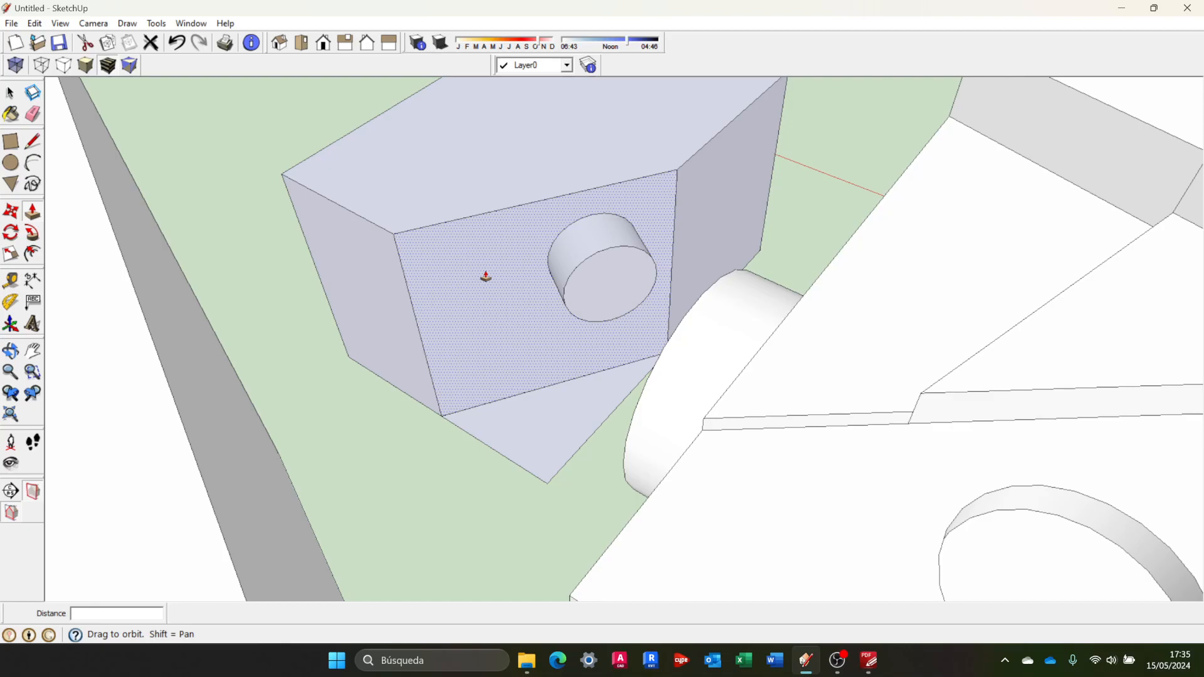
pyautogui.scroll(-10, 487, 277)
pyautogui.moveTo(760, 279); pyautogui.dragTo(725, 320, button='middle')
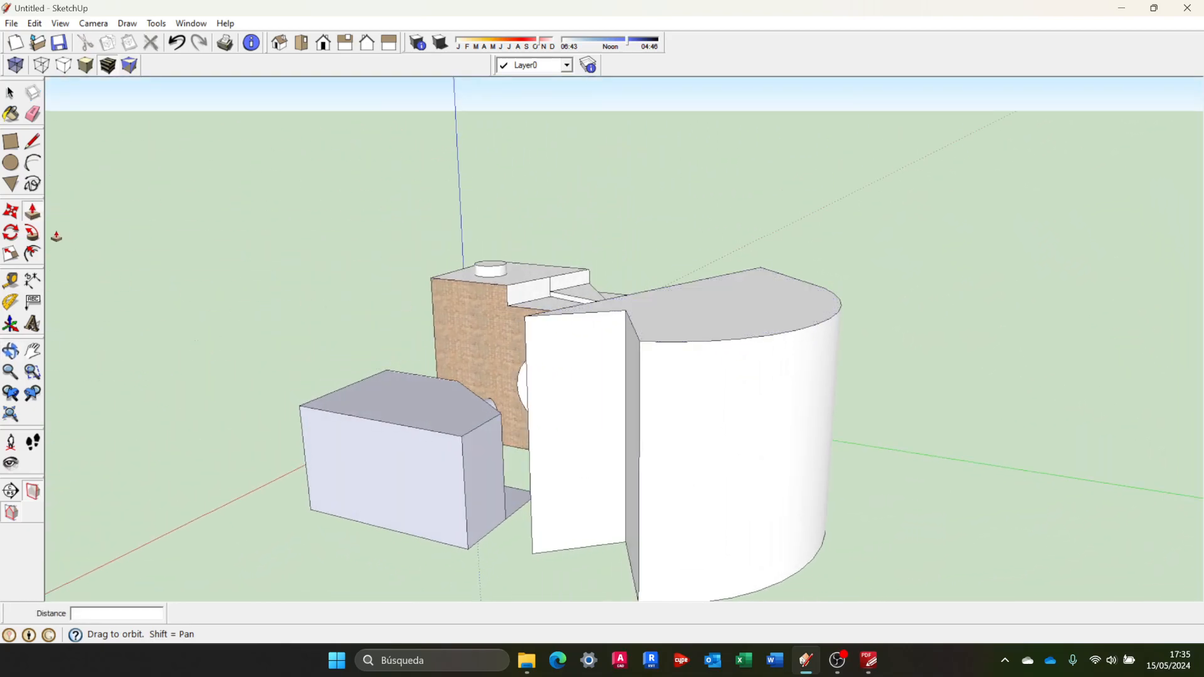
pyautogui.moveTo(349, 321); pyautogui.dragTo(586, 408)
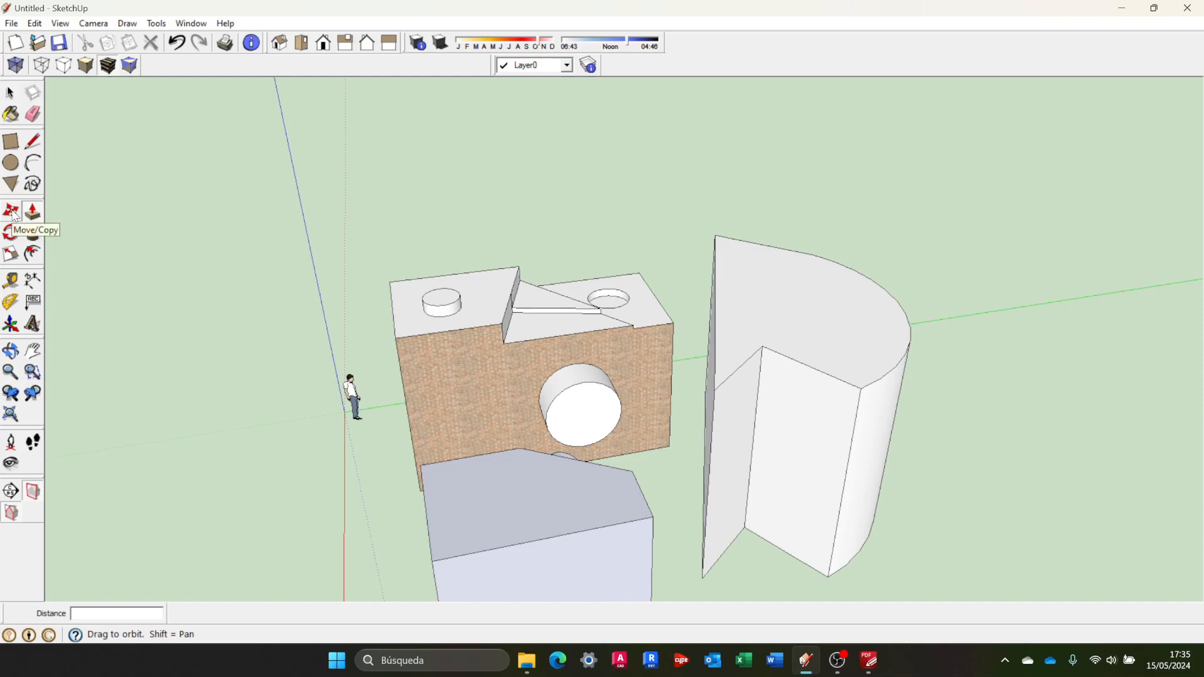
pyautogui.click(32, 212)
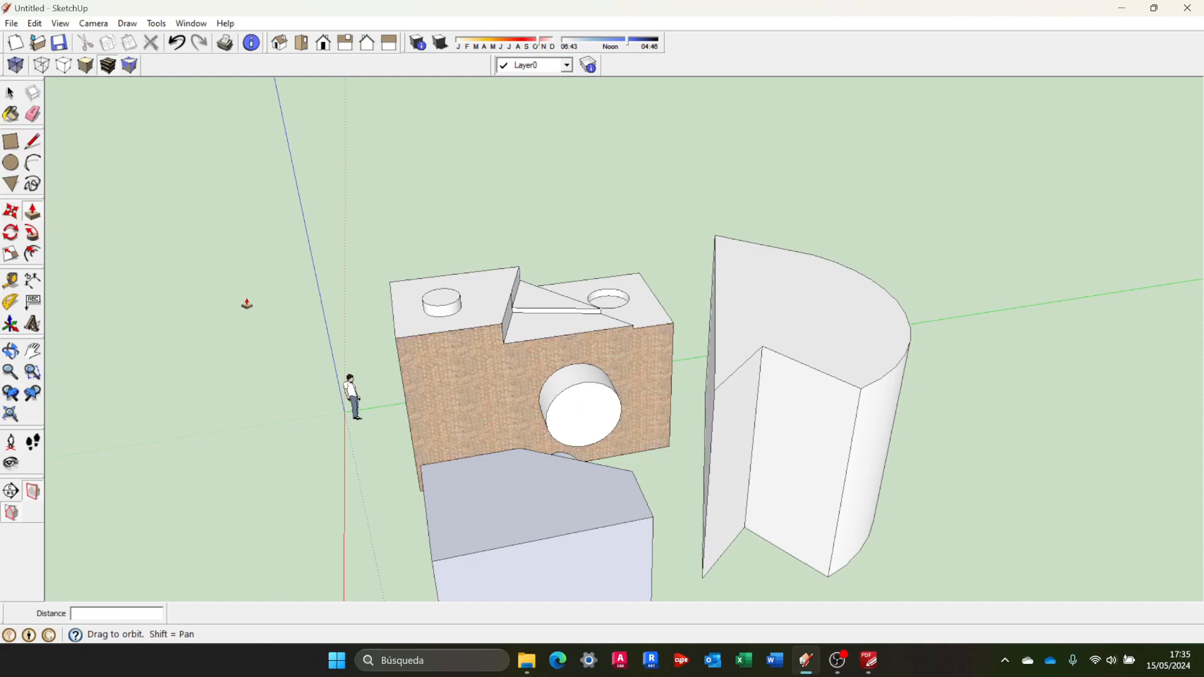
# Move the arc-sided solid's top face up 0.67 m and back down by about 1.96 m
pyautogui.click(11, 212)
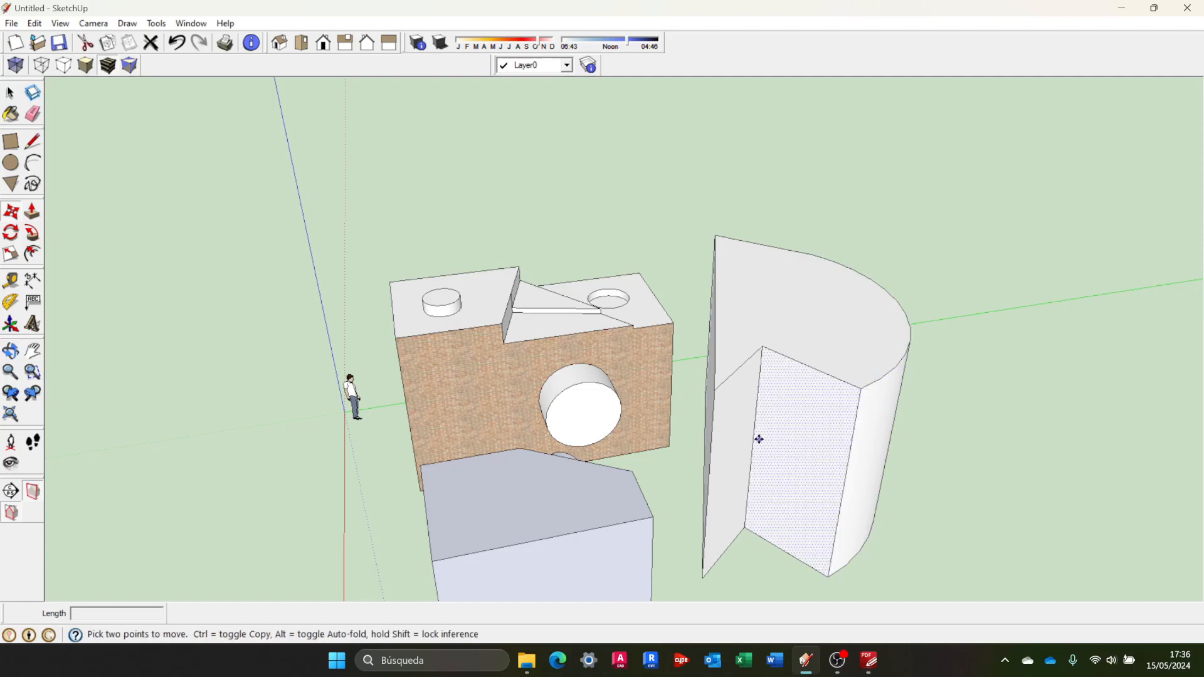
pyautogui.click(779, 307)
pyautogui.click(787, 284)
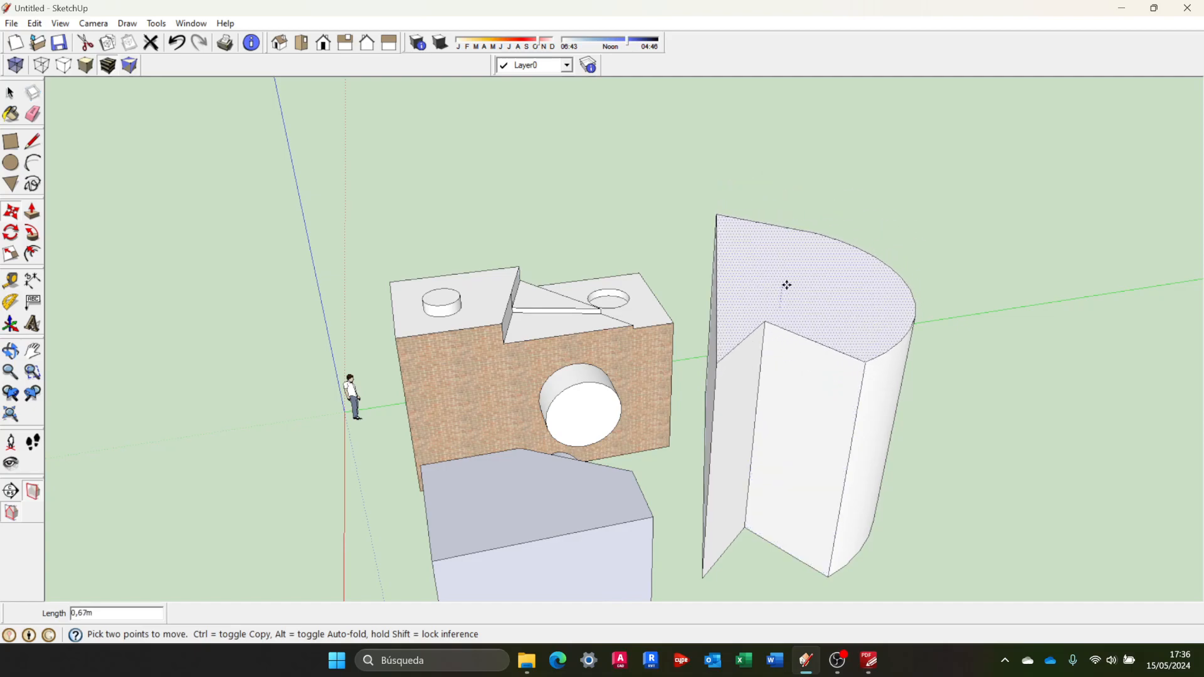
pyautogui.click(786, 284)
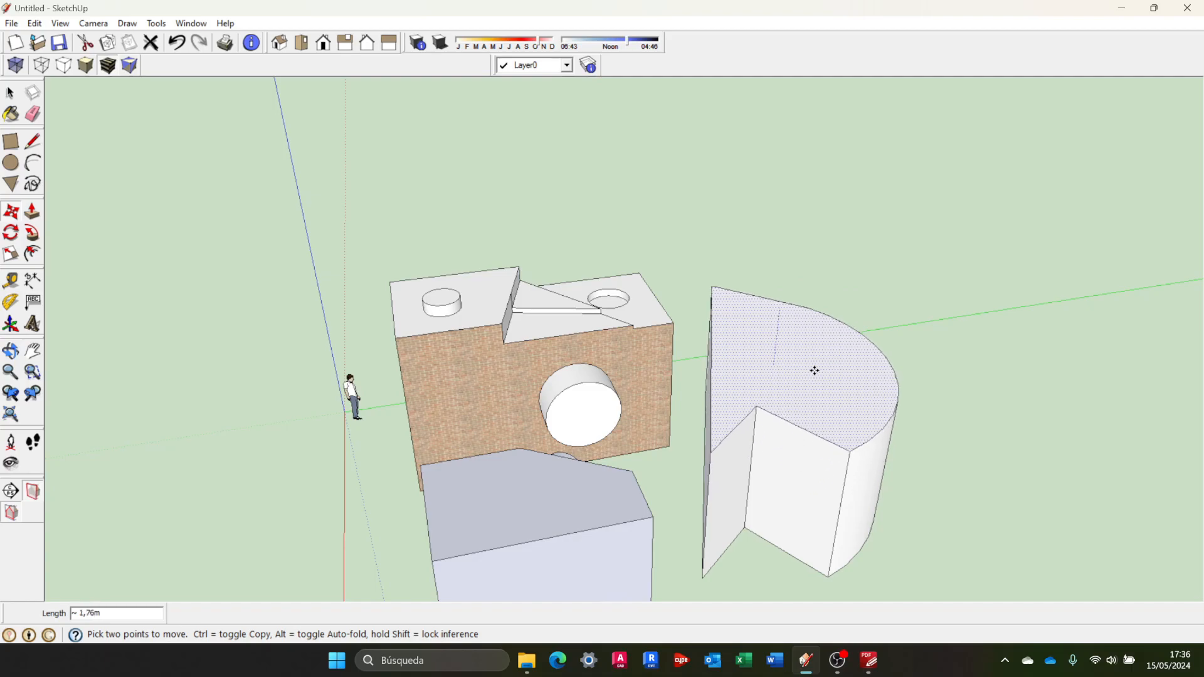
pyautogui.click(808, 425)
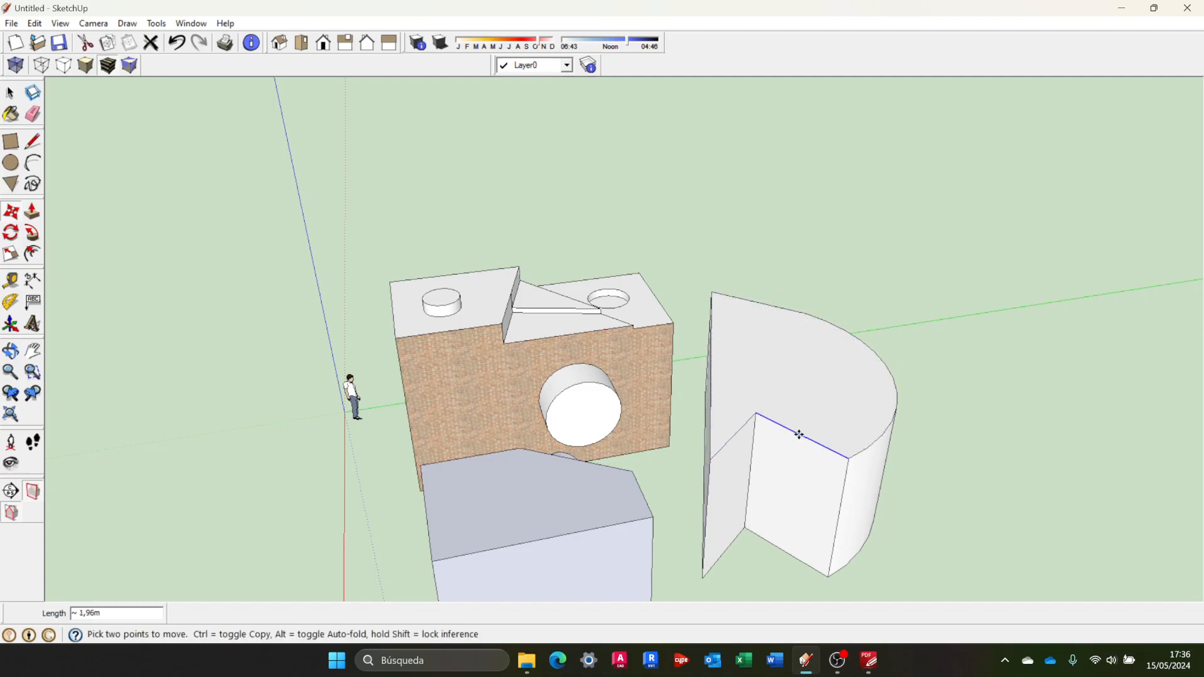
# Move the arc-sided solid's straight upper front edge downward so its top folds into sloping facets
pyautogui.click(799, 434)
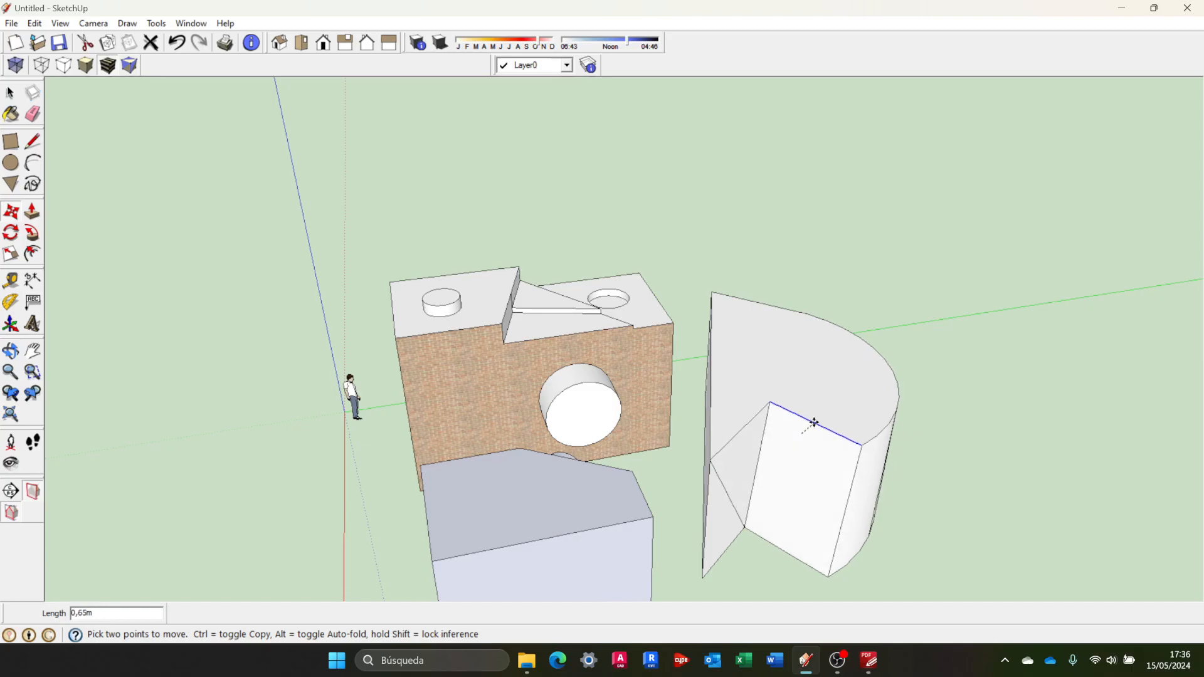
pyautogui.moveTo(813, 406); pyautogui.dragTo(766, 349, button='middle')
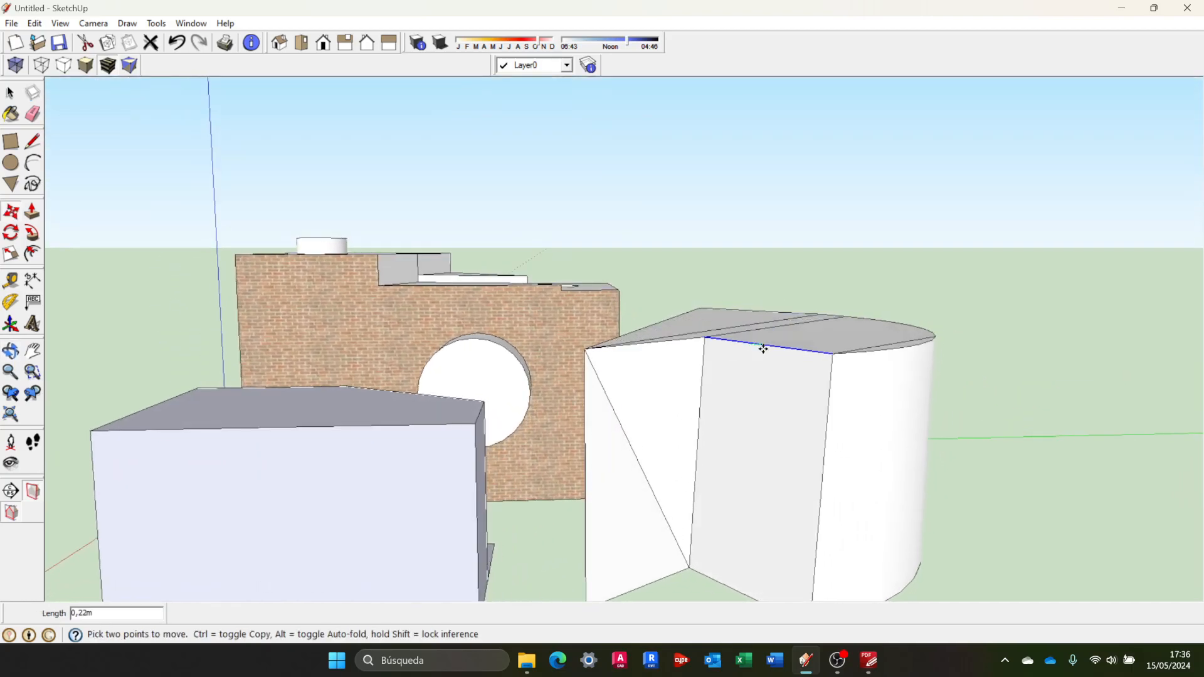
pyautogui.click(754, 458)
pyautogui.moveTo(791, 437); pyautogui.dragTo(492, 467, button='middle')
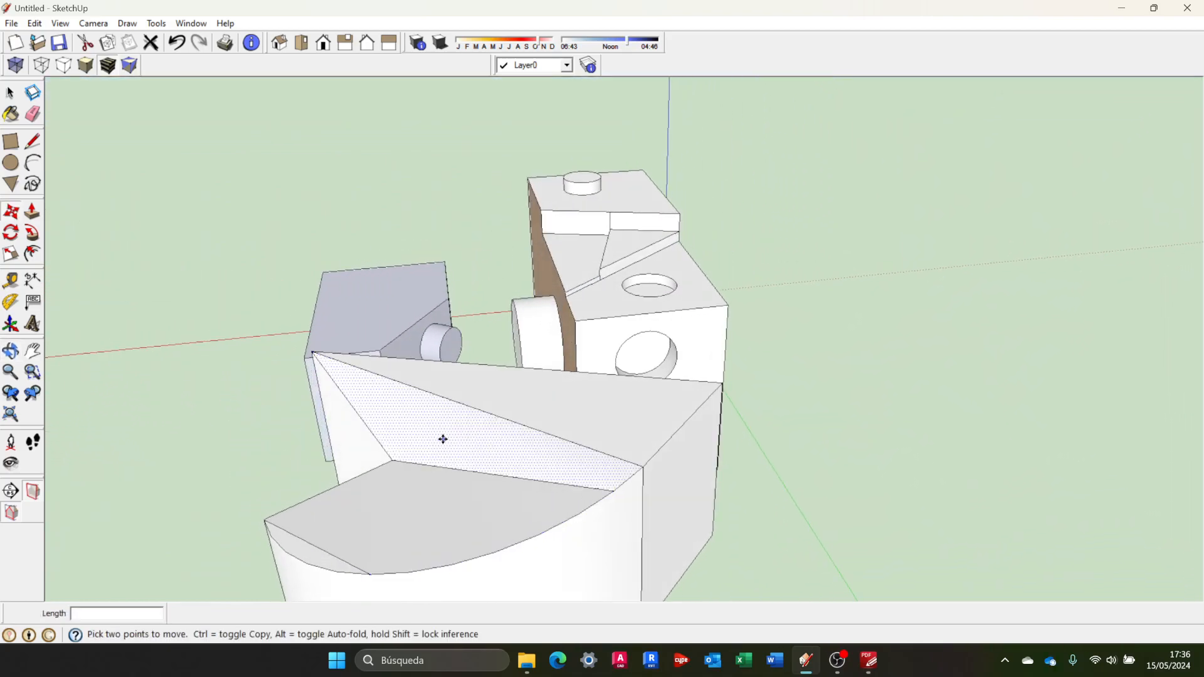
pyautogui.moveTo(492, 471); pyautogui.dragTo(935, 379, button='middle')
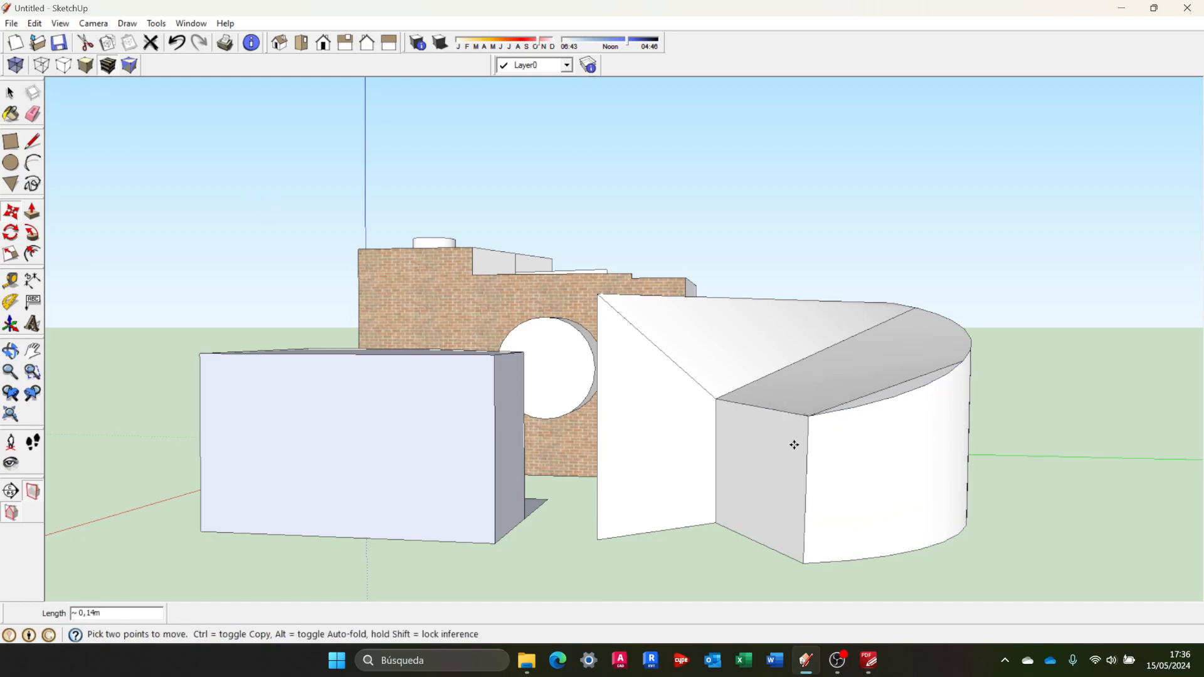
# Move the arc-sided solid's bottom front corner outward so its curved wall flares at the base
pyautogui.moveTo(787, 419); pyautogui.dragTo(945, 357, button='middle')
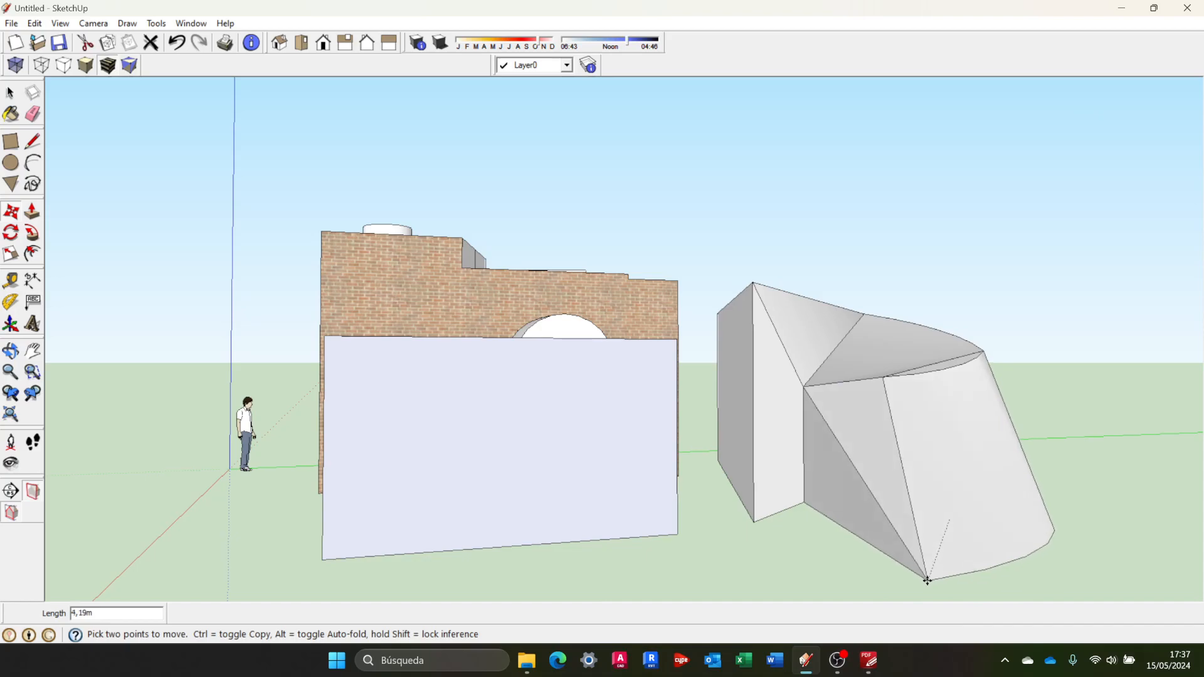
pyautogui.click(904, 577)
pyautogui.moveTo(981, 521); pyautogui.dragTo(965, 500, button='middle')
pyautogui.scroll(-3, 952, 487)
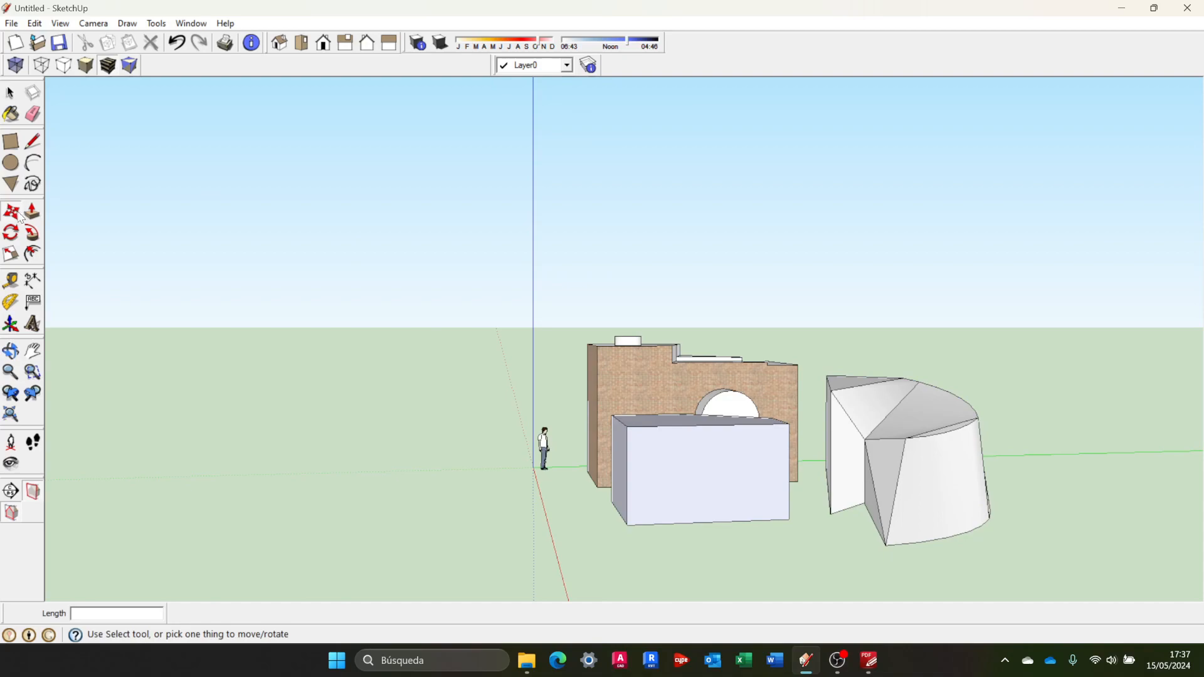
# Move the top face of the small cylinder on the brick volume up 1.33 m
pyautogui.moveTo(803, 376); pyautogui.dragTo(102, 176, button='middle')
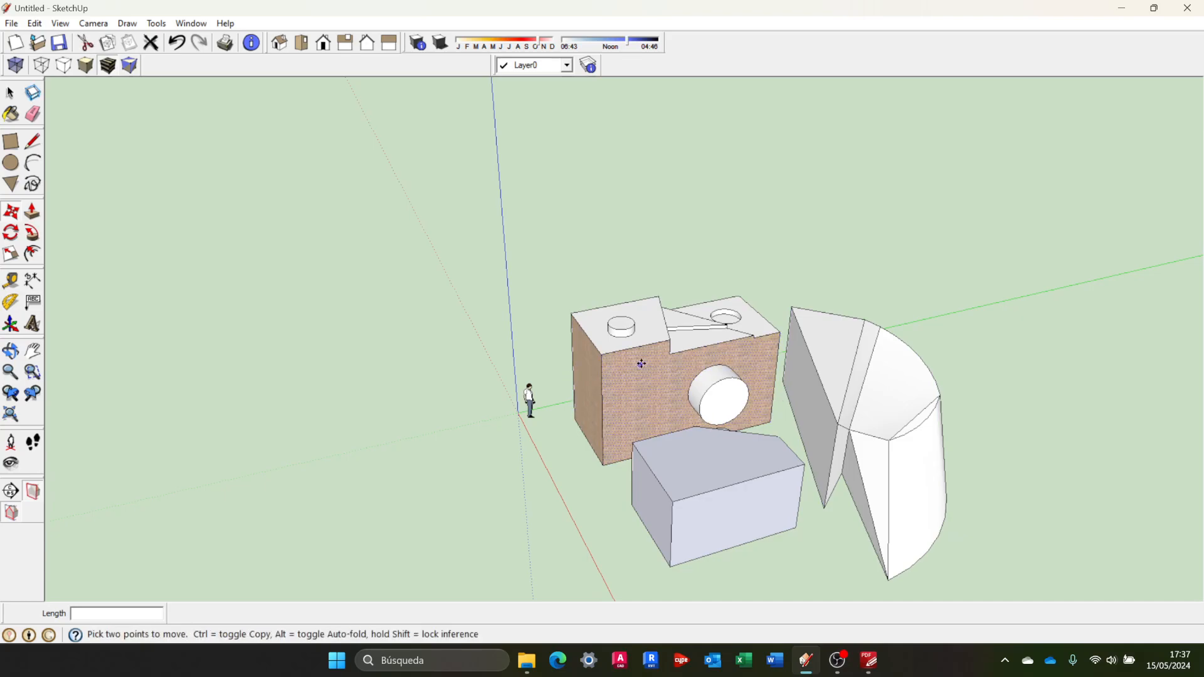
pyautogui.scroll(5, 640, 329)
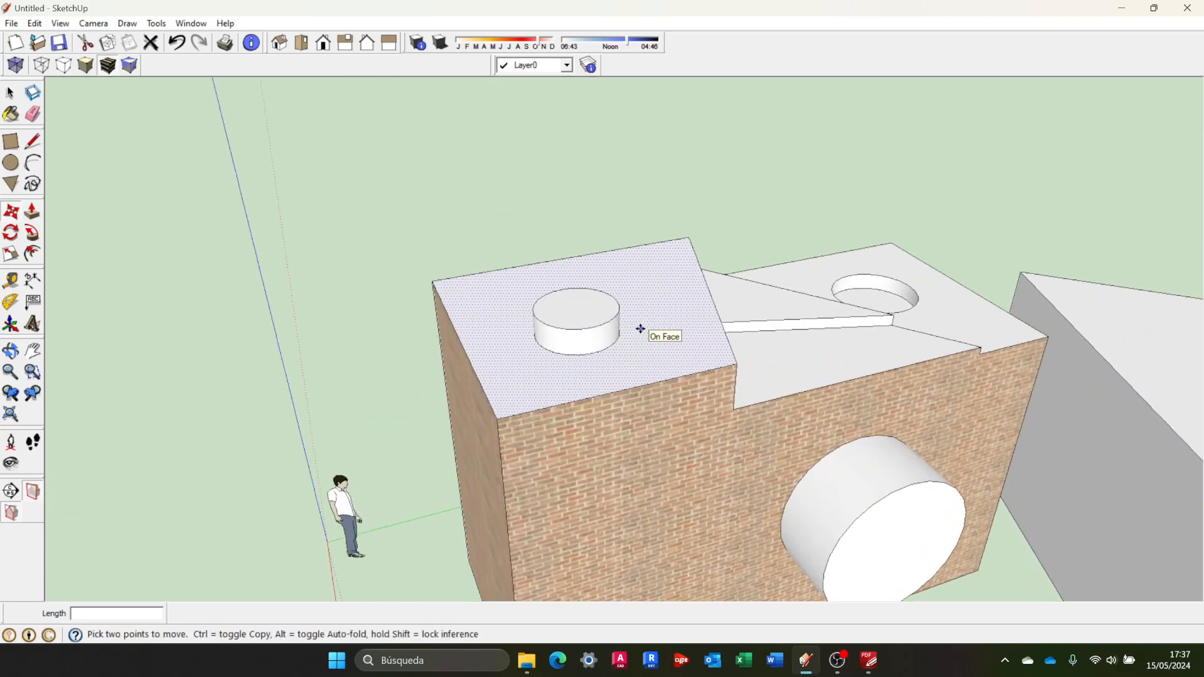
pyautogui.click(584, 311)
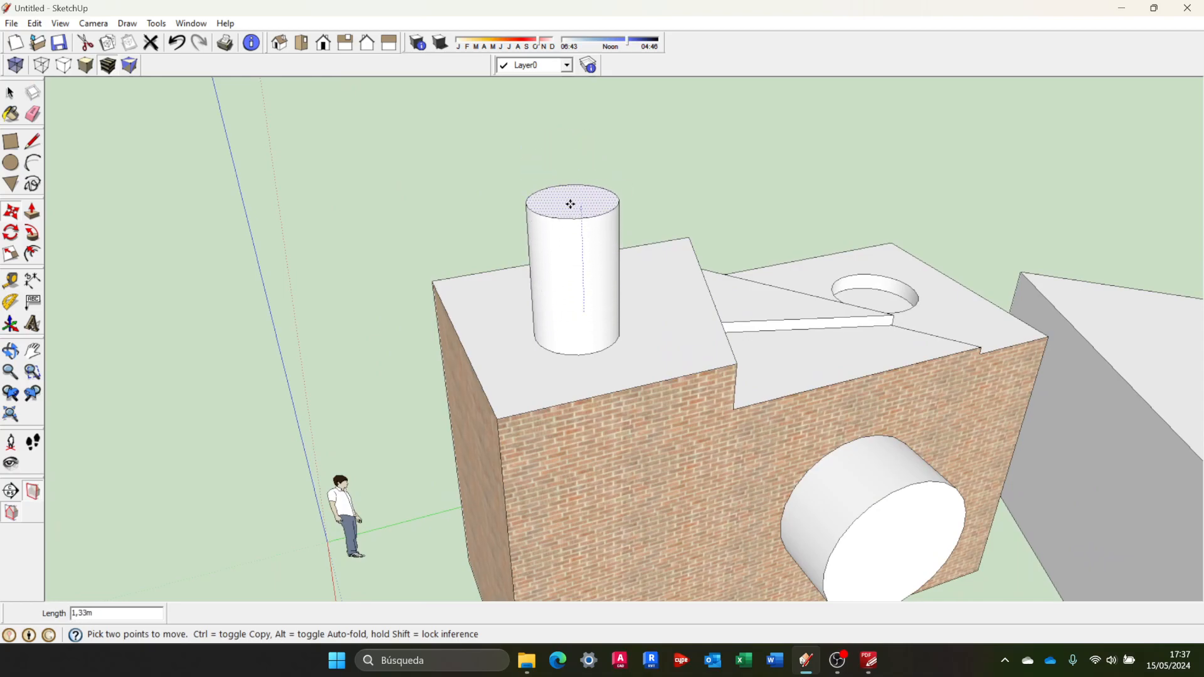
pyautogui.click(571, 200)
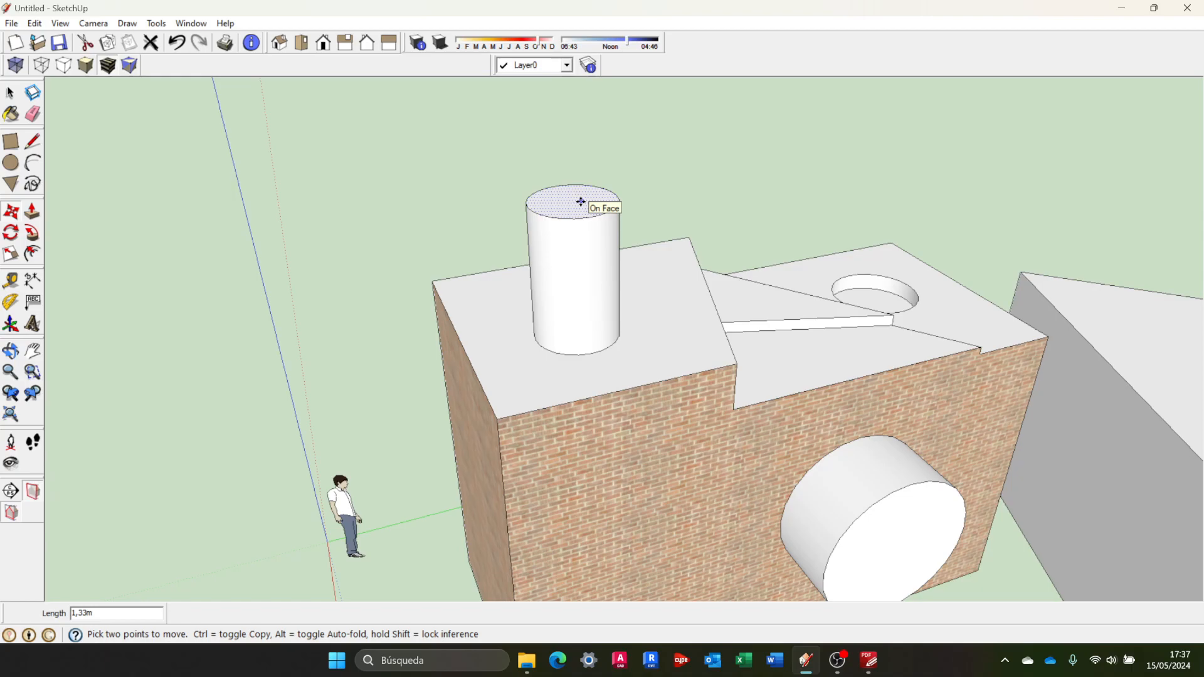
# Copy the cylinder's top face as a loose disc 0.66 m above it
pyautogui.press('ctrl')
pyautogui.click(581, 200)
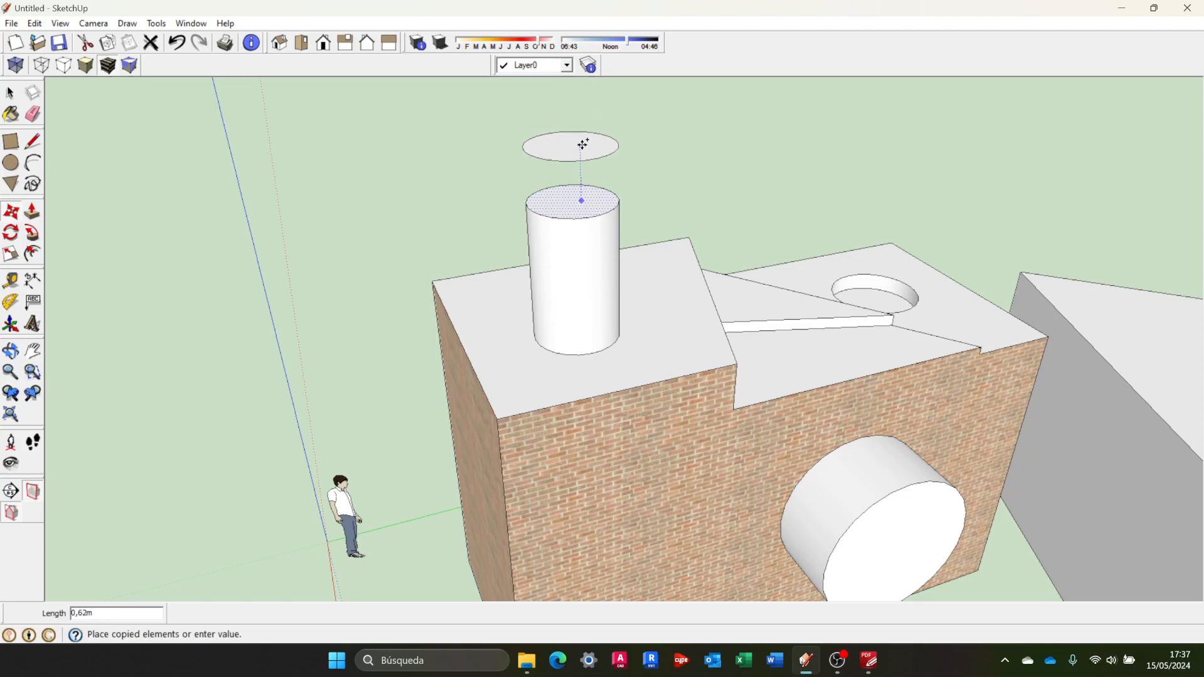
pyautogui.click(582, 143)
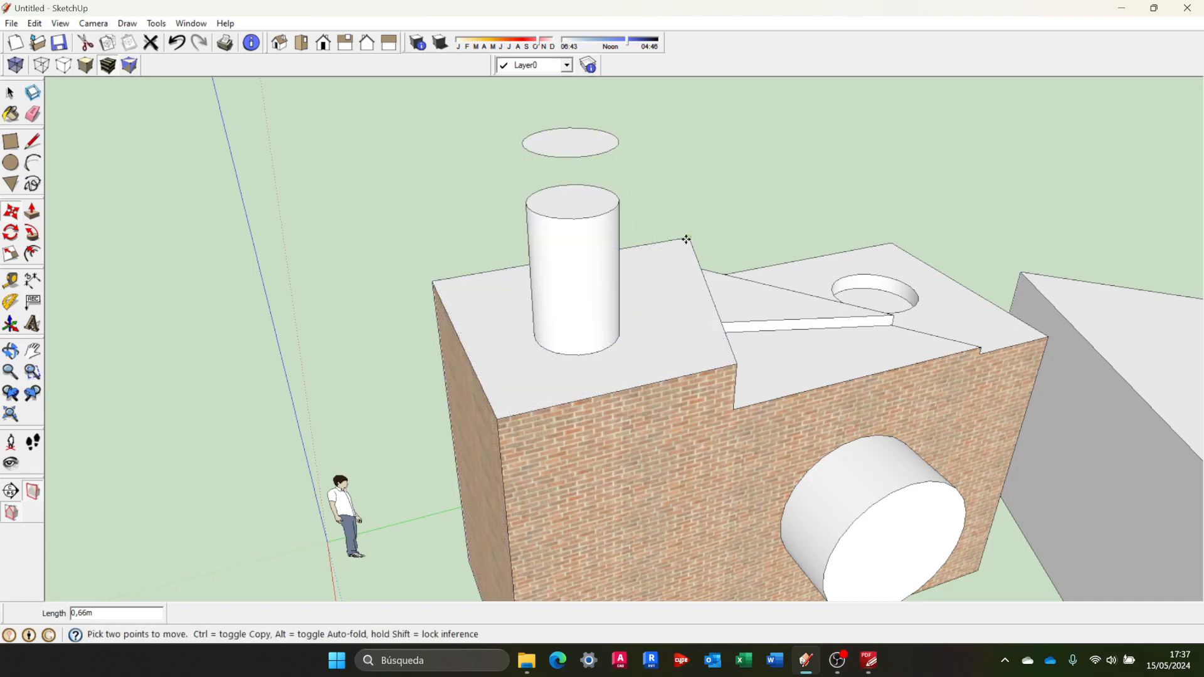
# Copy the arc-sided solid's curved side wall to an open spot well away from the other volumes
pyautogui.scroll(-2, 860, 393)
pyautogui.press('o')
pyautogui.moveTo(930, 435); pyautogui.dragTo(780, 419)
pyautogui.press('m')
pyautogui.scroll(-3, 906, 376)
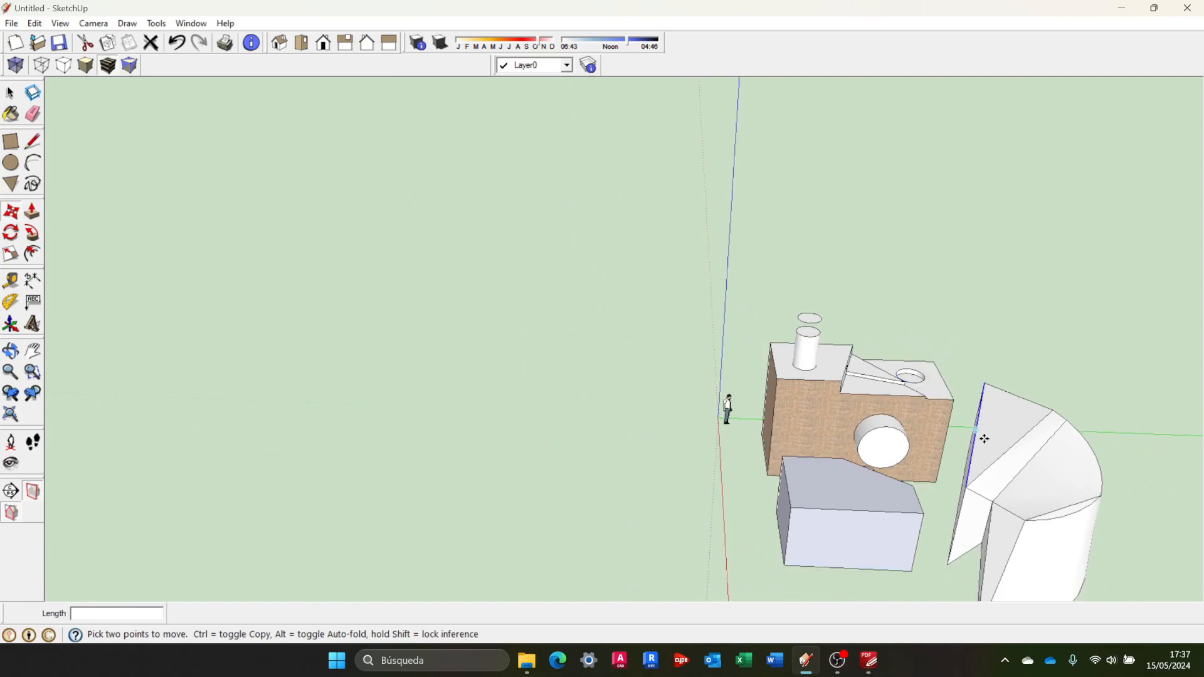
pyautogui.scroll(-1, 1045, 505)
pyautogui.moveTo(1043, 511); pyautogui.dragTo(1003, 535, button='middle')
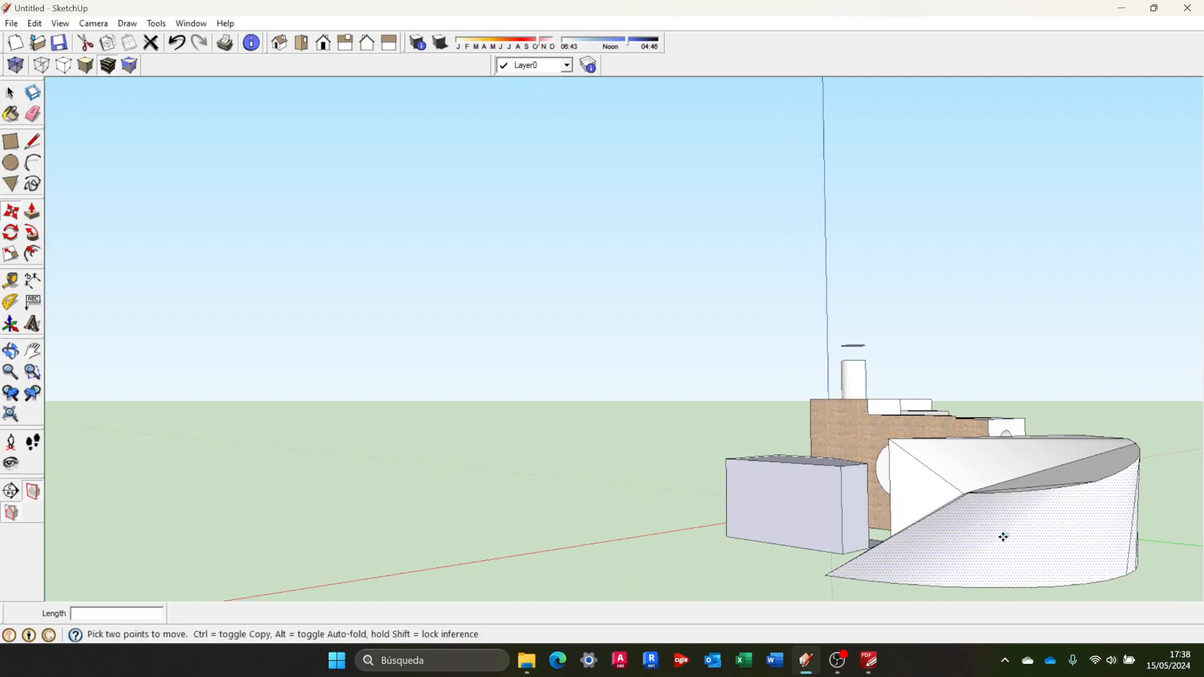
pyautogui.press('ctrl')
pyautogui.click(1003, 536)
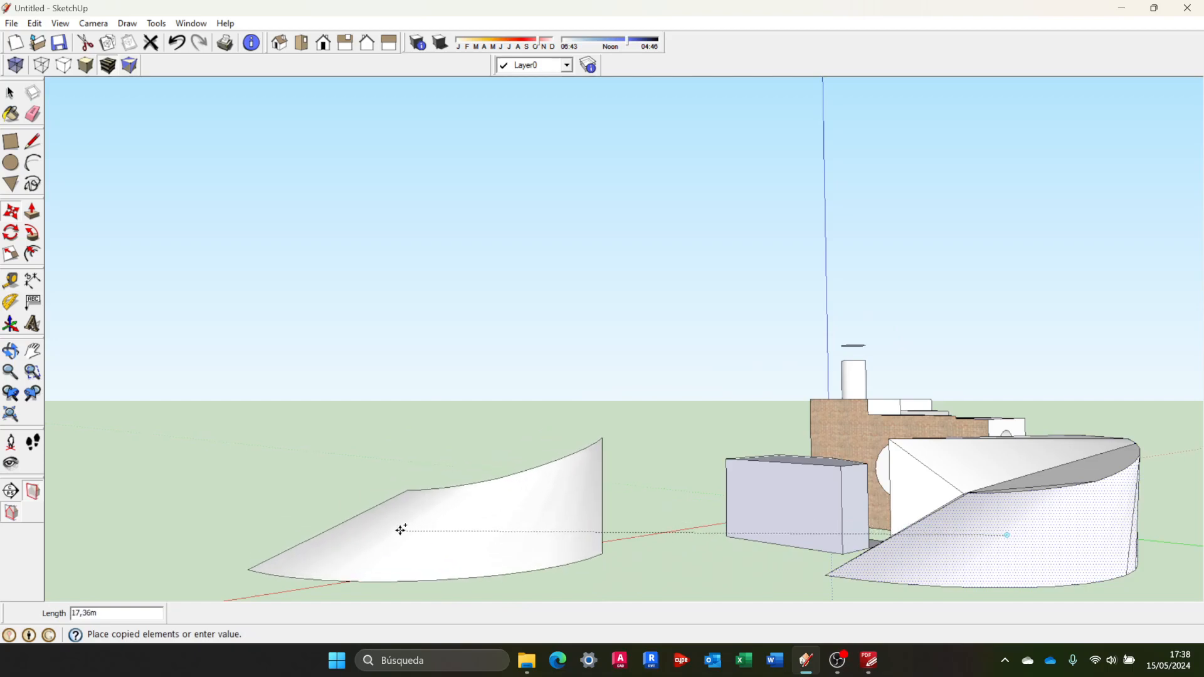
pyautogui.click(495, 492)
pyautogui.scroll(-3, 502, 489)
pyautogui.moveTo(520, 484); pyautogui.dragTo(586, 472, button='middle')
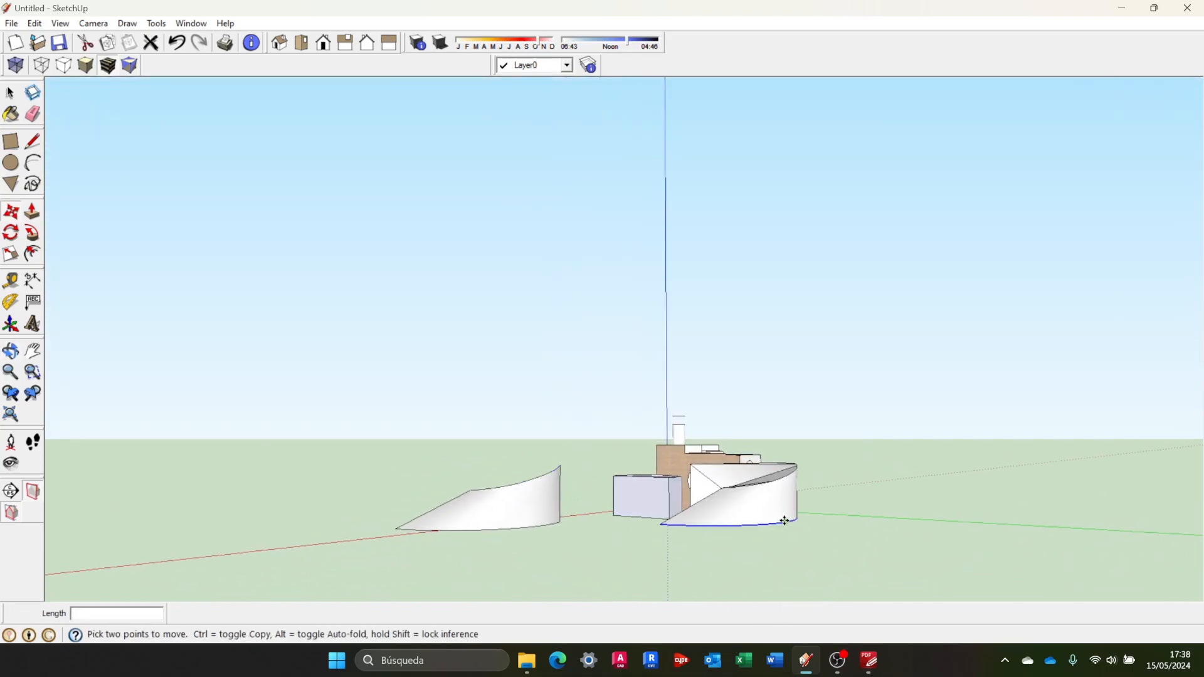
pyautogui.moveTo(764, 503); pyautogui.dragTo(611, 569, button='middle')
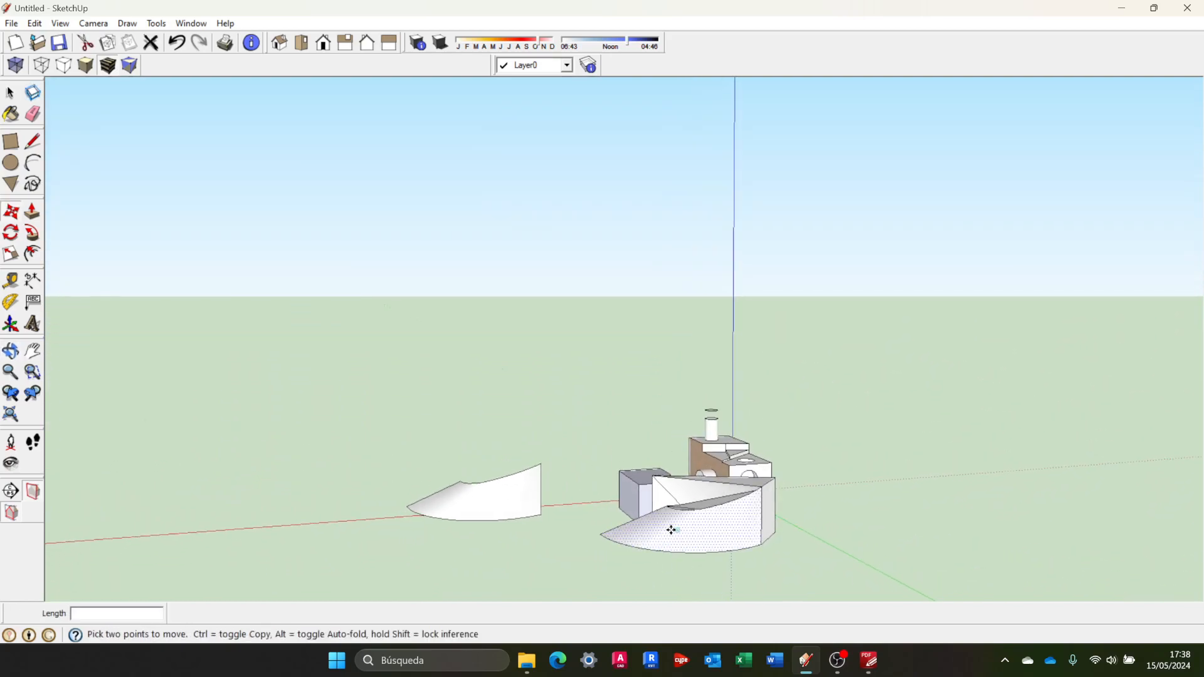
pyautogui.scroll(3, 524, 485)
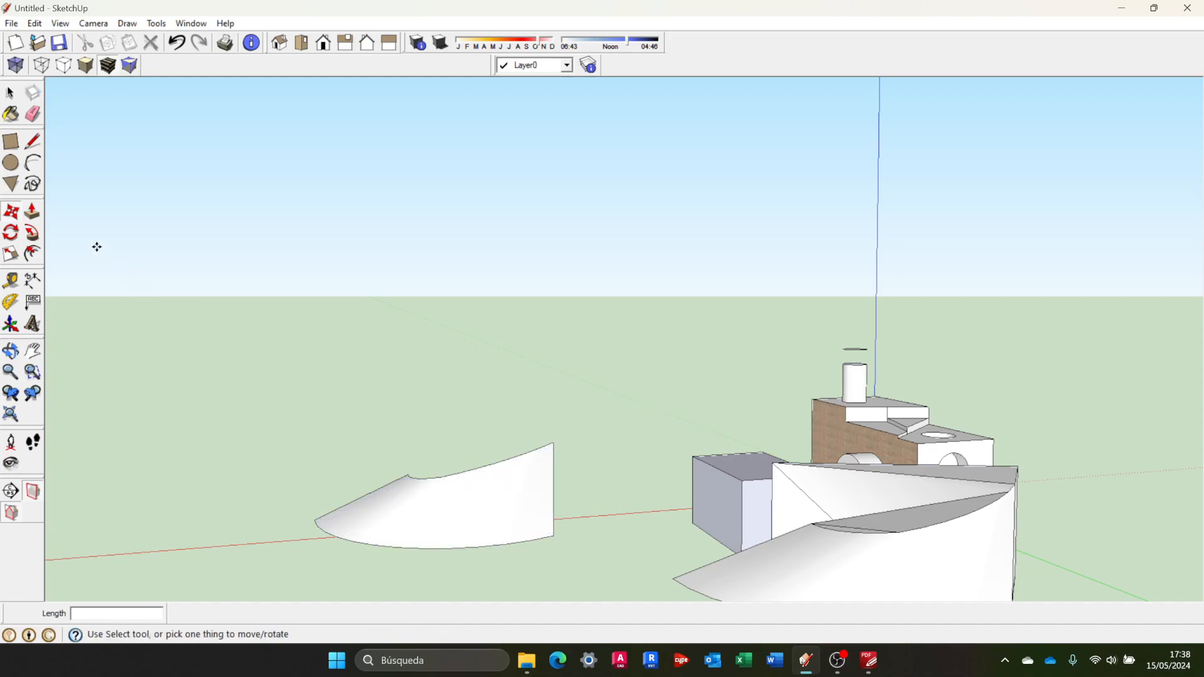
# Examine how the Rotate protractor aligns with the ground and with the faces of the solids
pyautogui.click(34, 216)
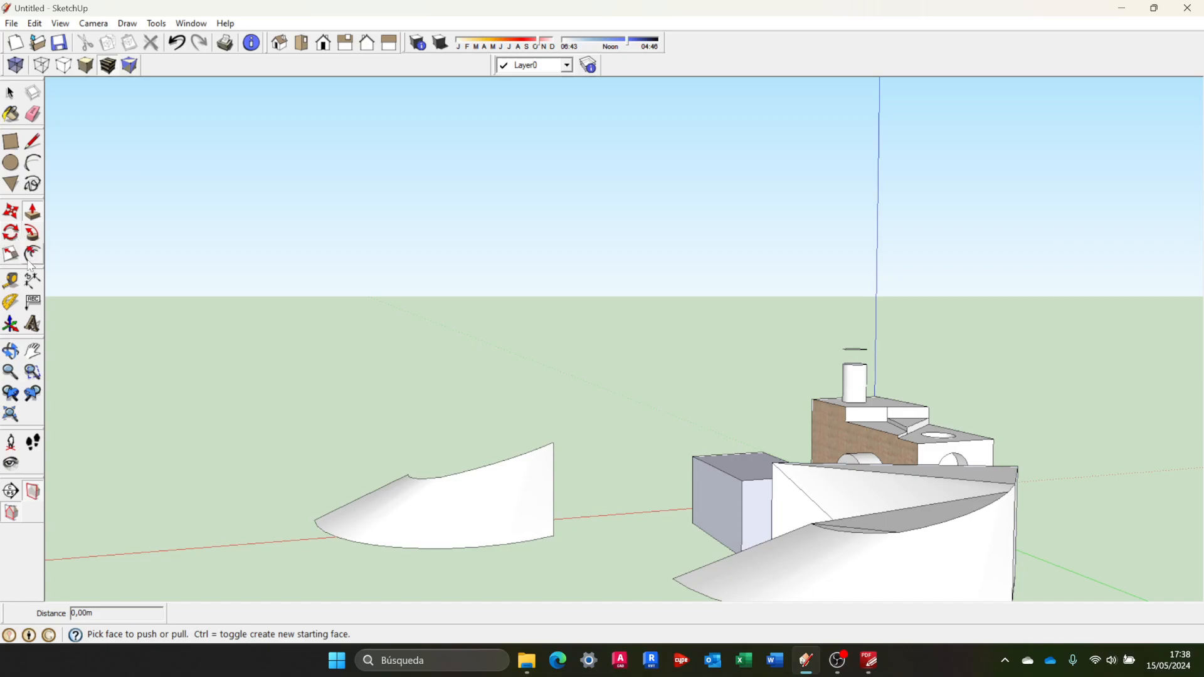
pyautogui.click(12, 236)
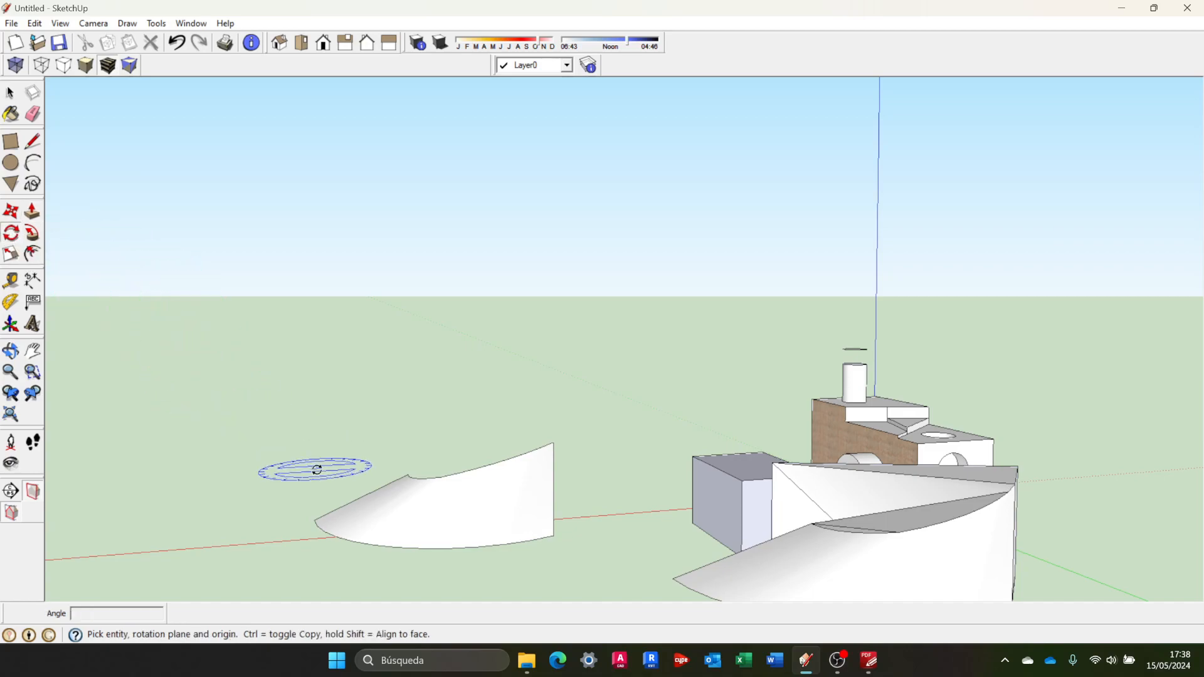
pyautogui.moveTo(263, 490); pyautogui.dragTo(505, 547, button='middle')
pyautogui.scroll(2, 627, 552)
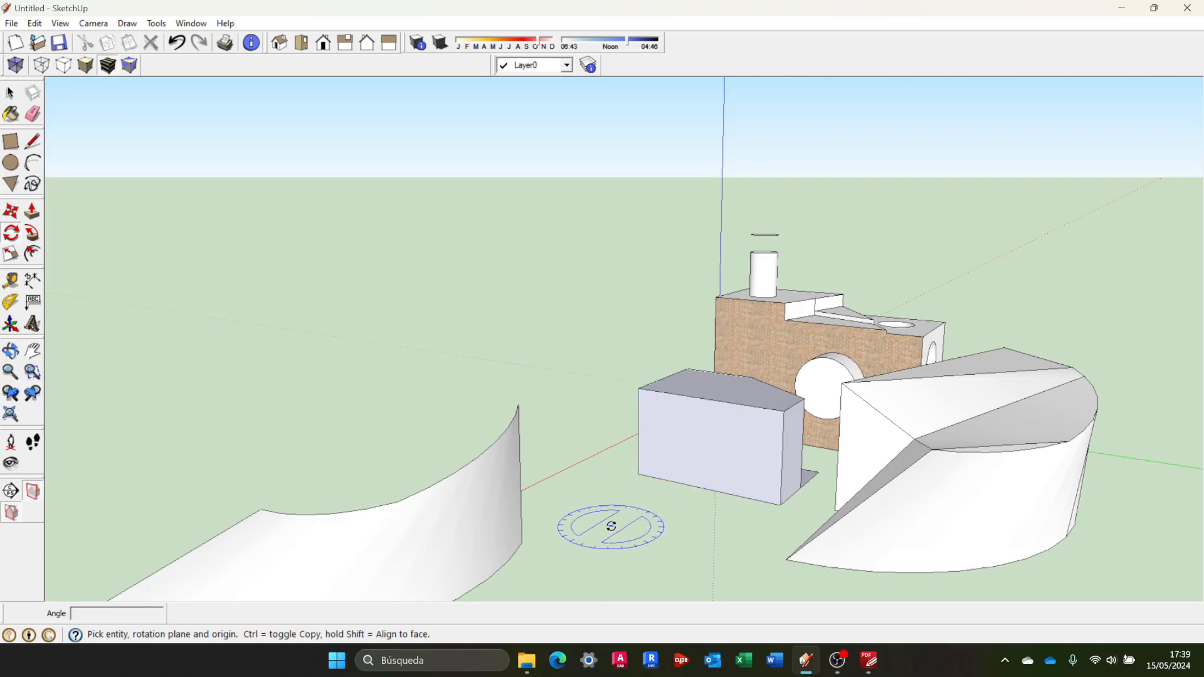
pyautogui.scroll(2, 792, 462)
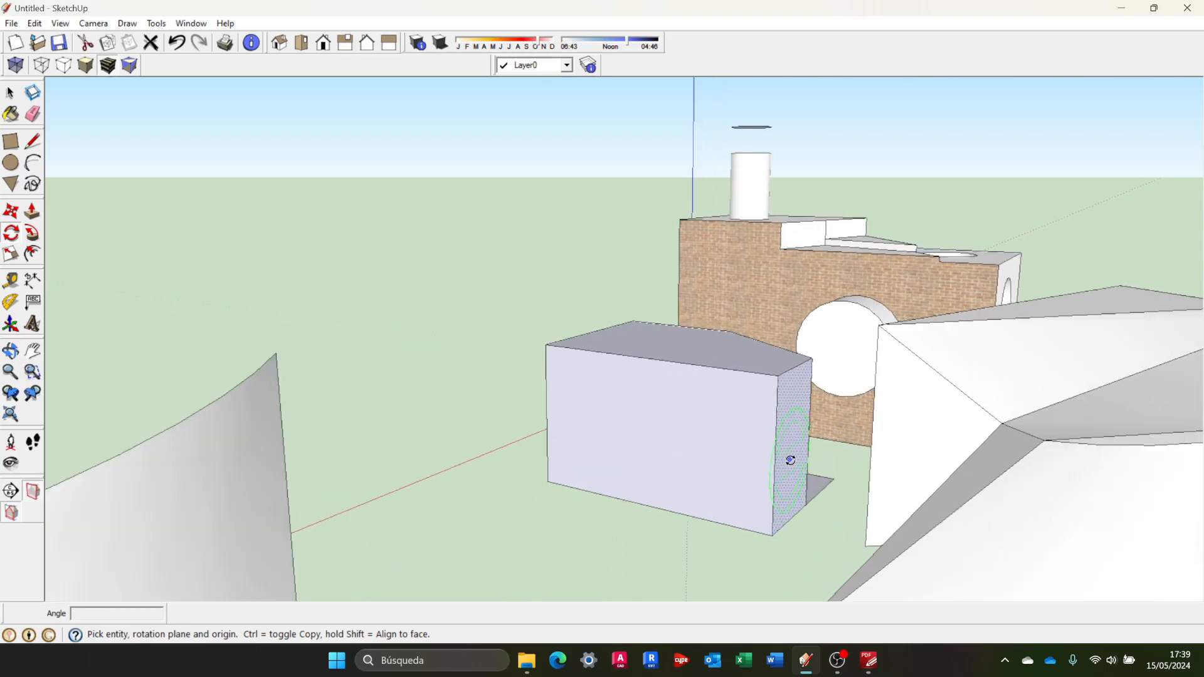
pyautogui.moveTo(788, 463); pyautogui.dragTo(719, 439, button='middle')
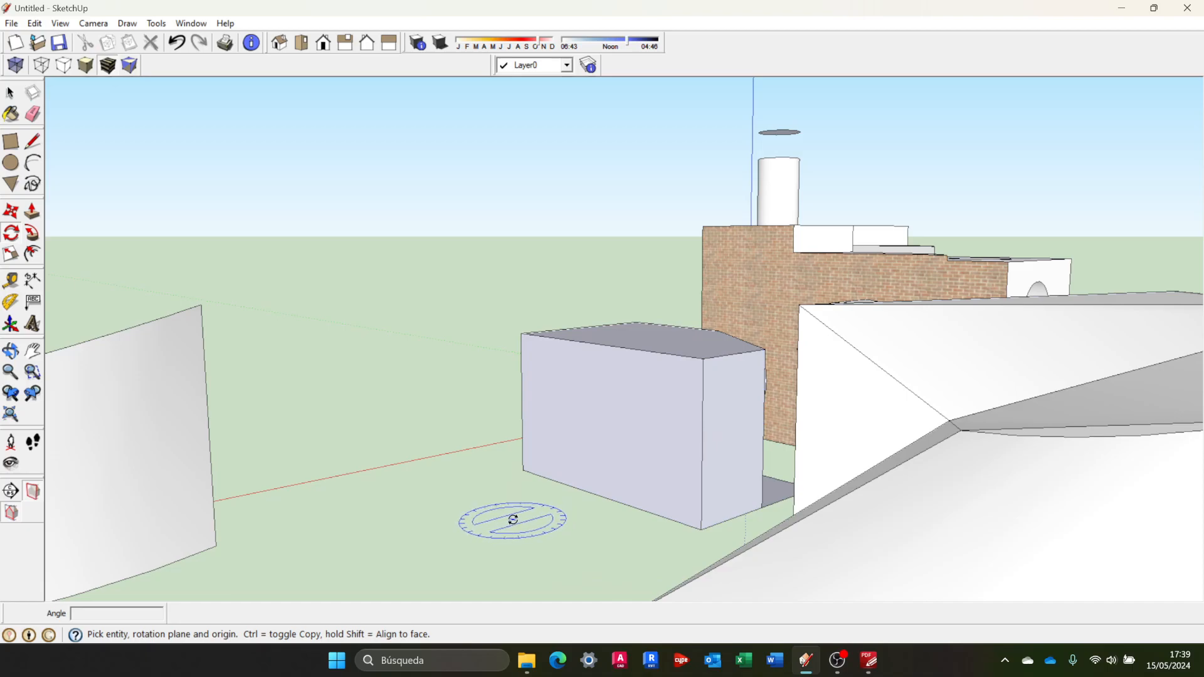
pyautogui.scroll(-3, 514, 519)
pyautogui.moveTo(484, 519); pyautogui.dragTo(885, 544, button='middle')
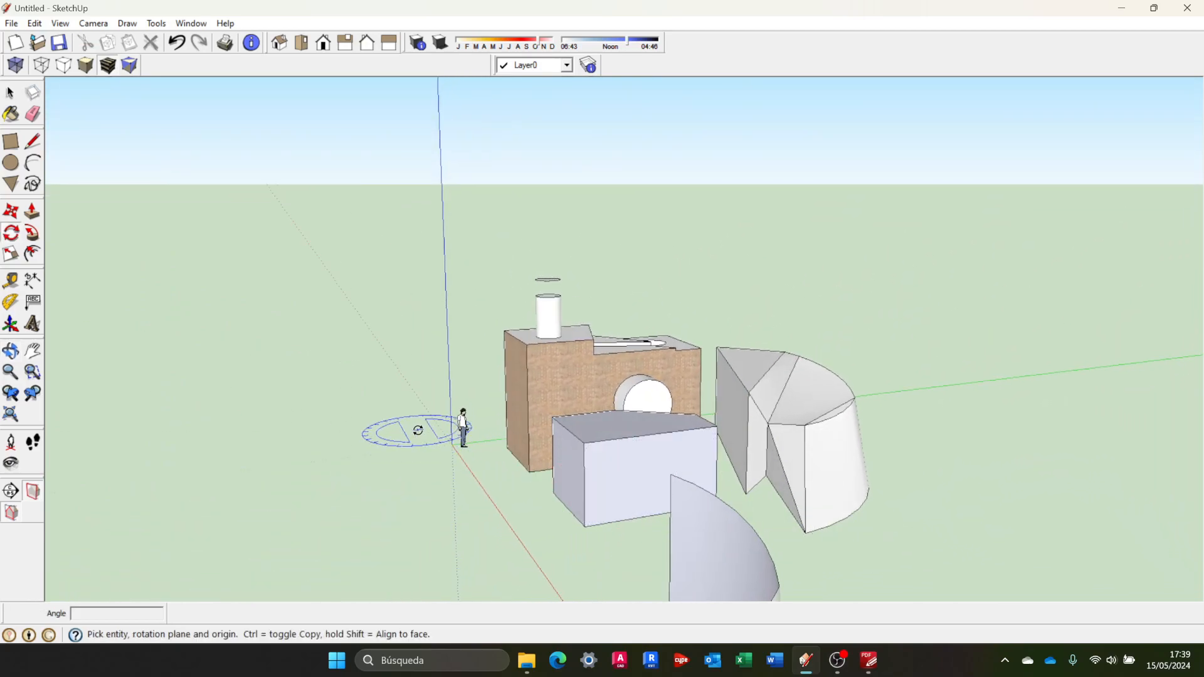
pyautogui.moveTo(425, 505); pyautogui.dragTo(521, 524, button='middle')
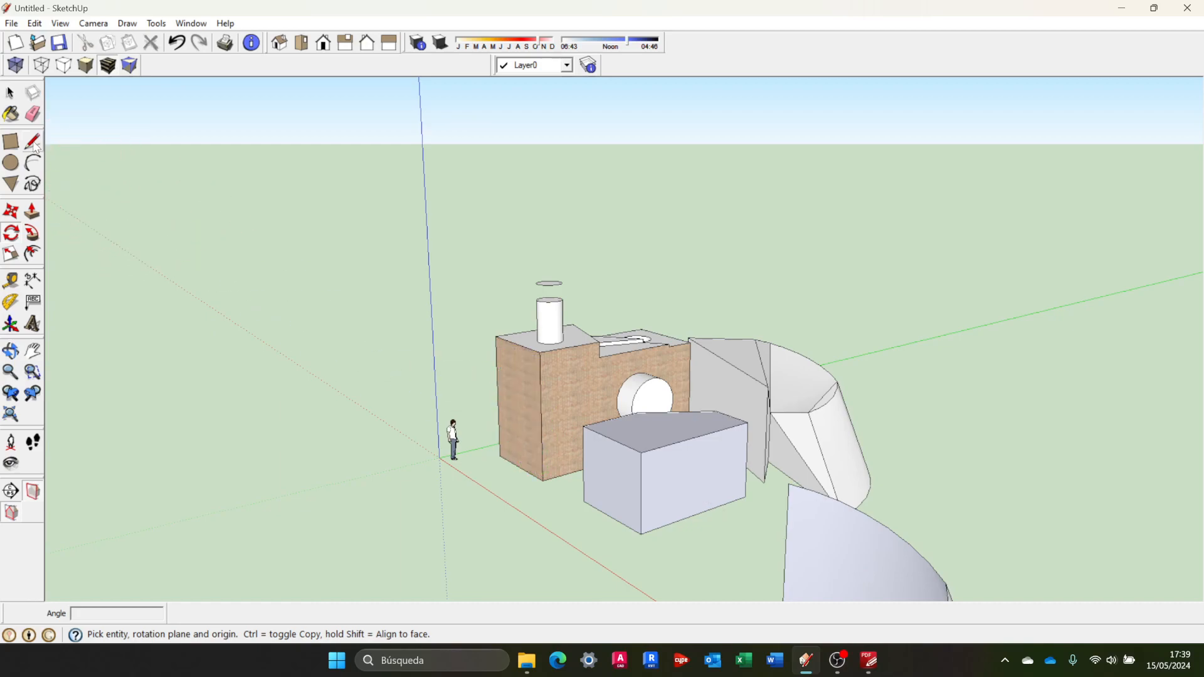
pyautogui.click(570, 404)
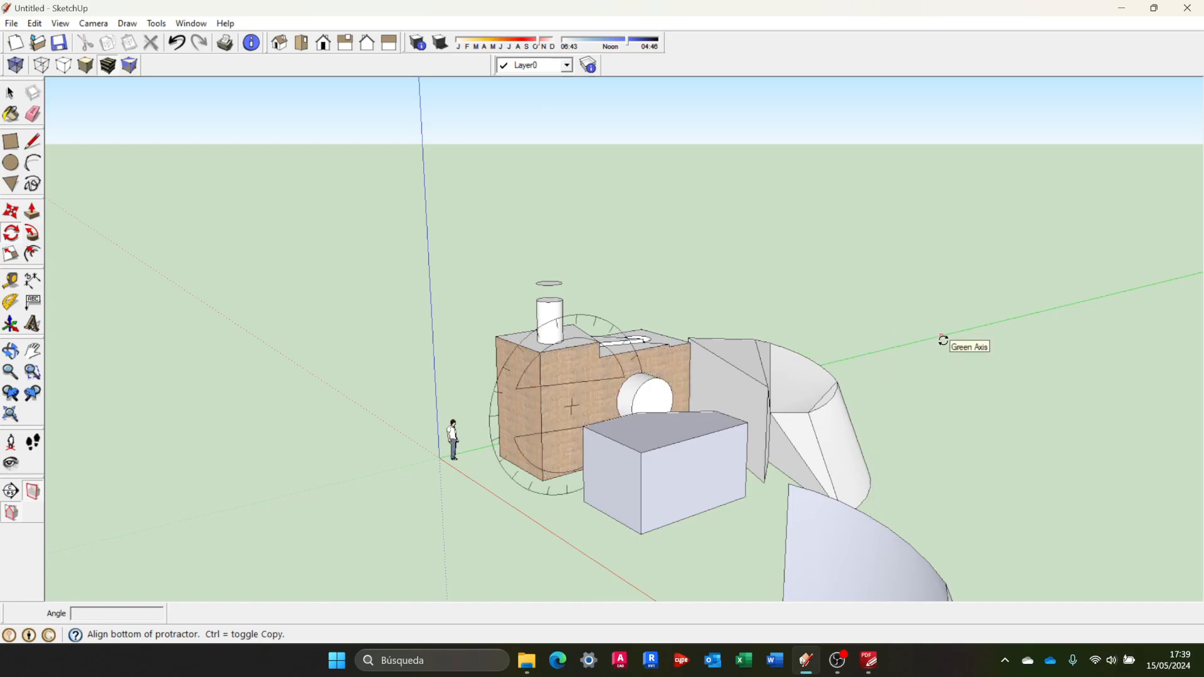
pyautogui.press('Escape')
pyautogui.click(9, 93)
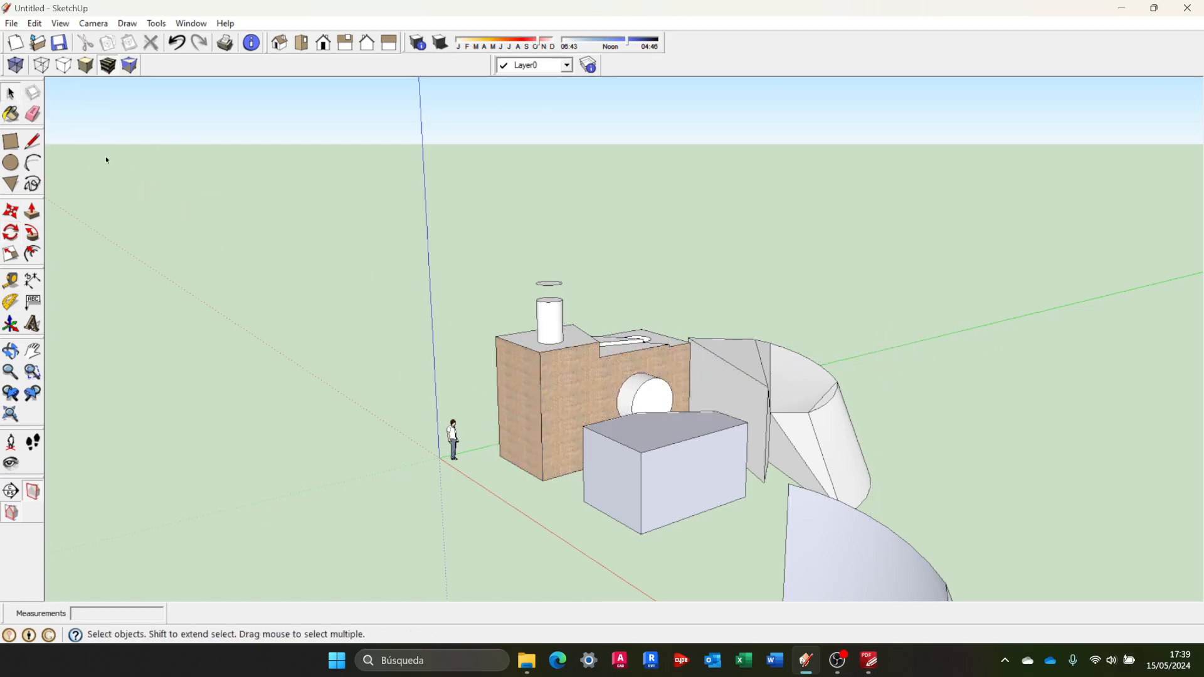
# Rotate the loose blue-grey box about 67.7° in the plane of the brick volume's front wall, with the centre on that wall
pyautogui.moveTo(613, 500); pyautogui.dragTo(743, 439, button='middle')
pyautogui.moveTo(685, 375)
pyautogui.mouseDown(button='middle')
pyautogui.moveTo(731, 408)
pyautogui.moveTo(693, 368)
pyautogui.mouseUp(button='middle')
pyautogui.moveTo(690, 351); pyautogui.dragTo(782, 481)
pyautogui.moveTo(782, 479); pyautogui.dragTo(592, 276, button='middle')
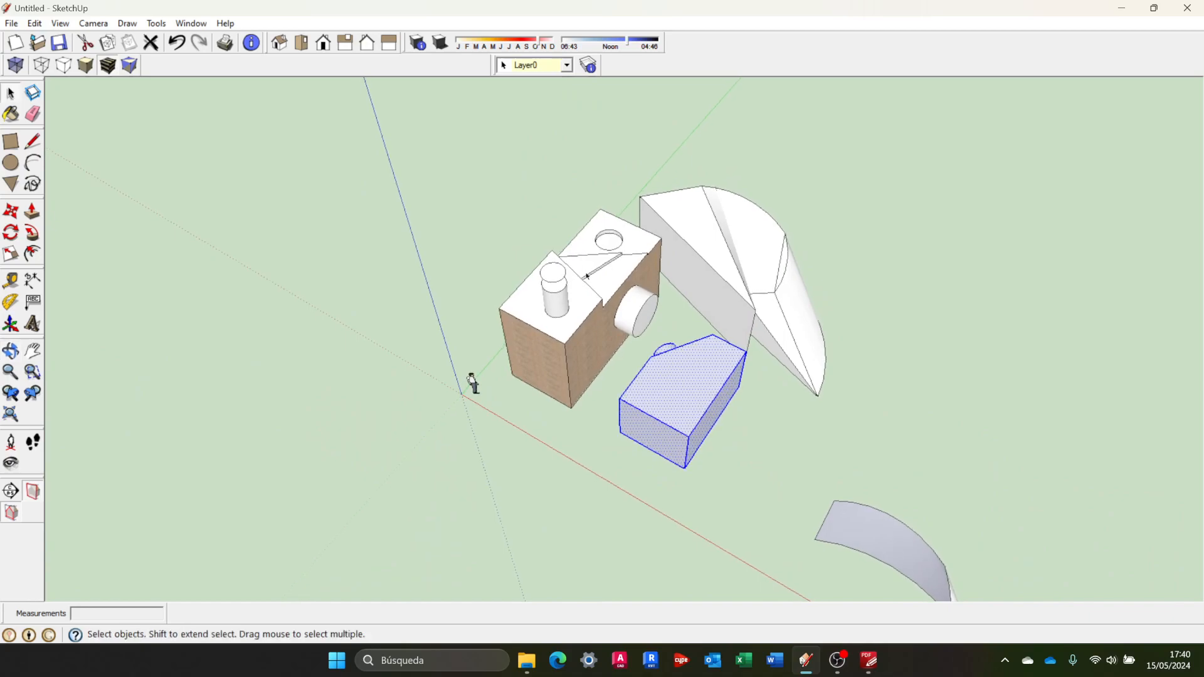
pyautogui.click(11, 234)
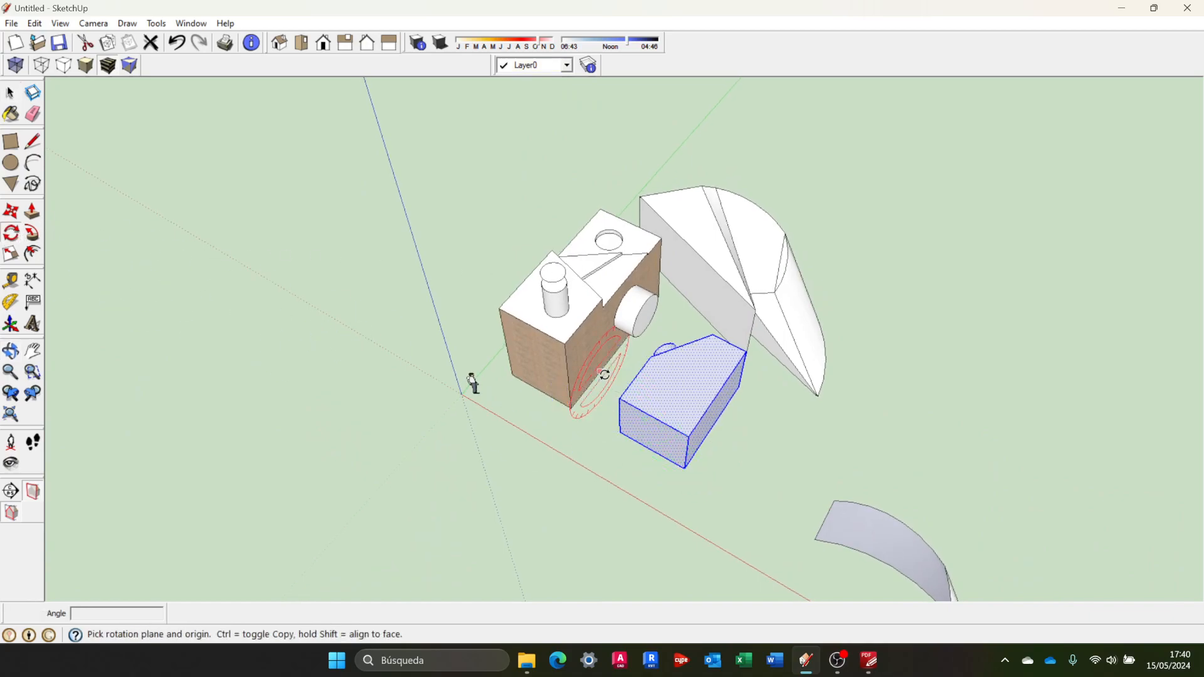
pyautogui.moveTo(593, 363); pyautogui.dragTo(587, 338, button='middle')
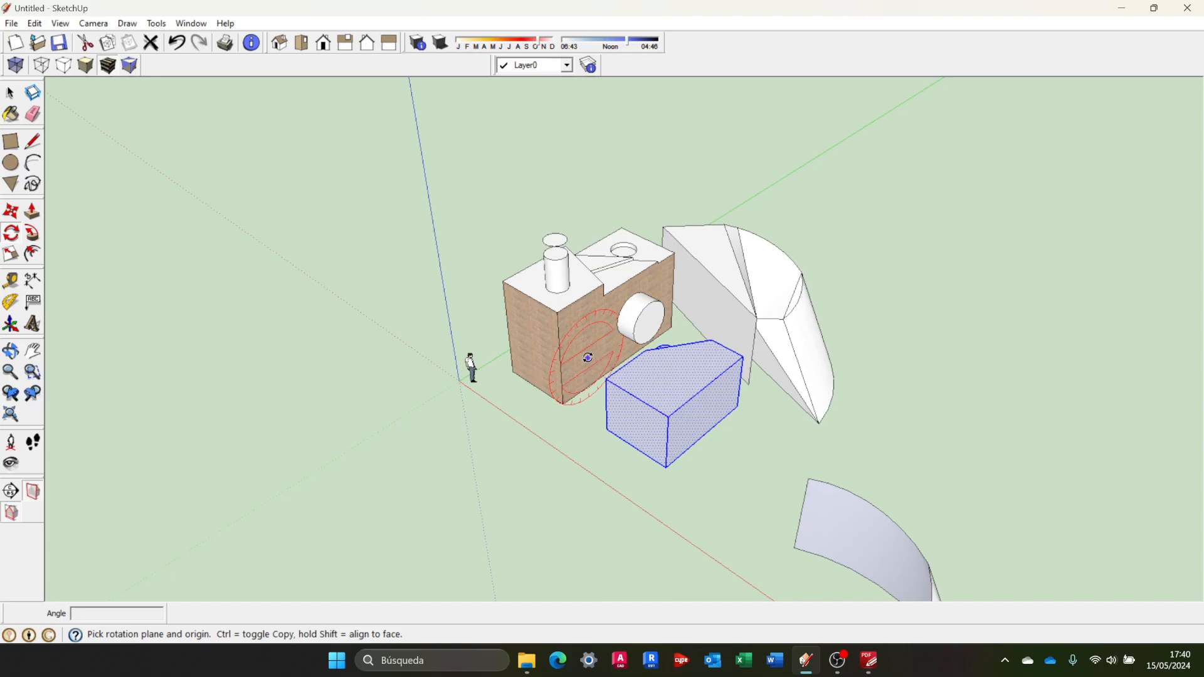
pyautogui.click(588, 357)
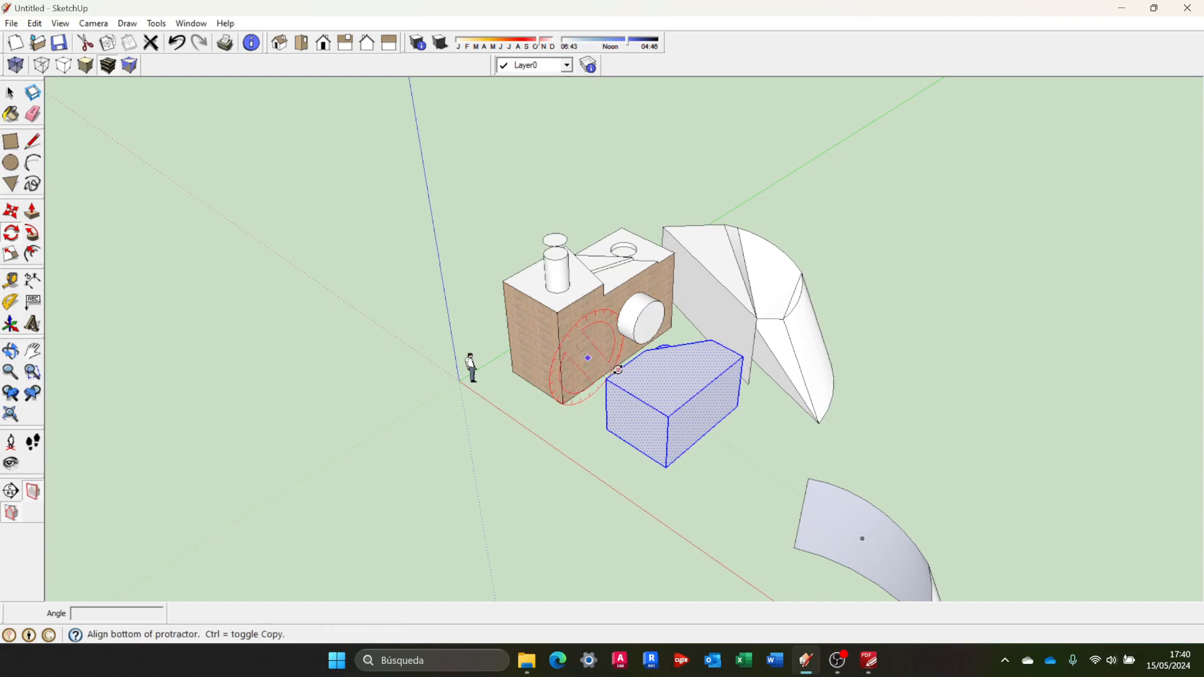
pyautogui.click(675, 301)
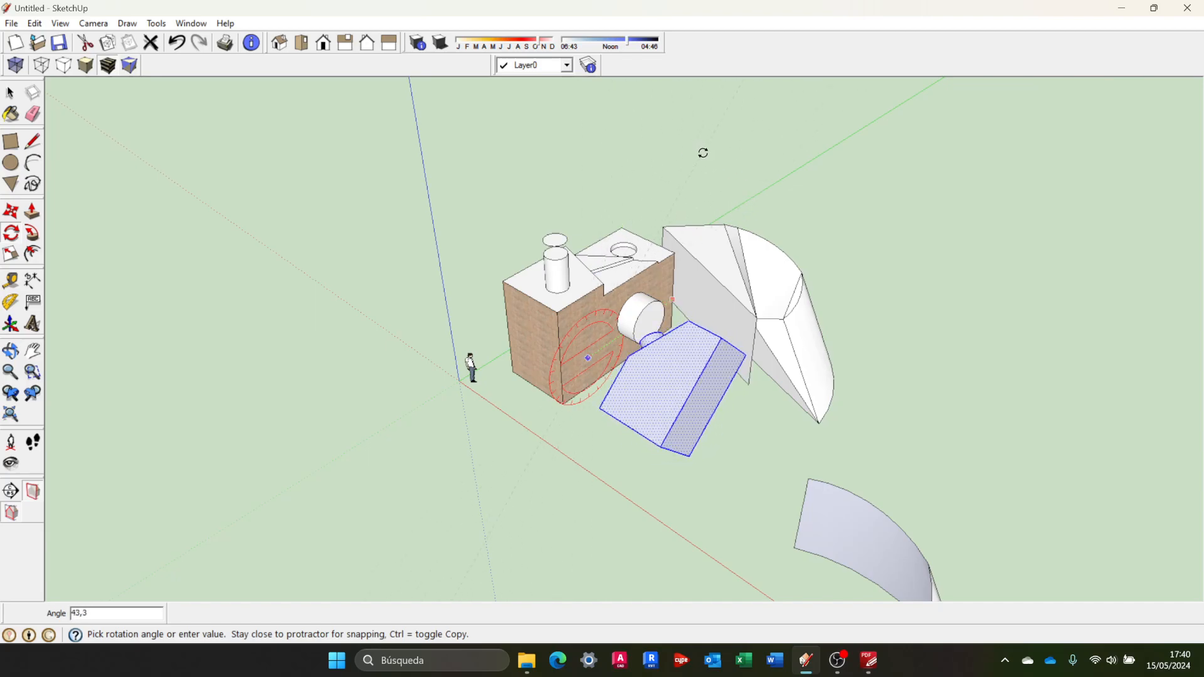
pyautogui.click(646, 134)
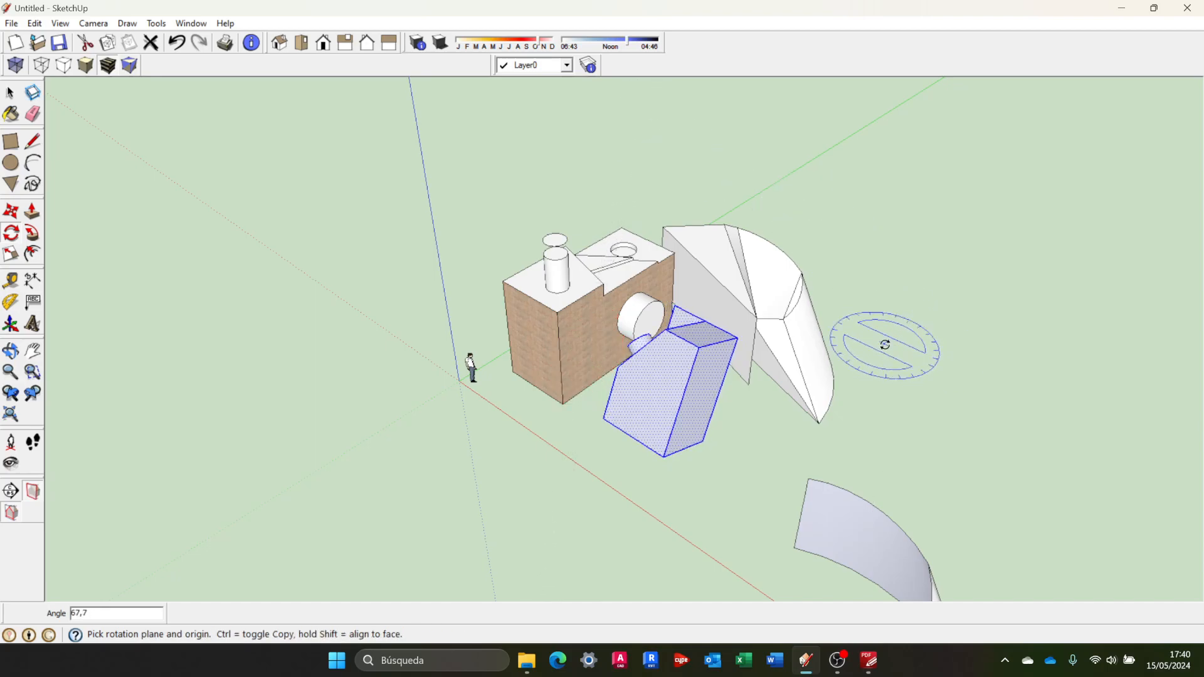
pyautogui.click(10, 93)
pyautogui.click(736, 469)
# Scale the copied curved wall to 1.20 along the blue axis, keeping the red-axis scale at 1.00
pyautogui.moveTo(741, 469); pyautogui.dragTo(305, 328, button='middle')
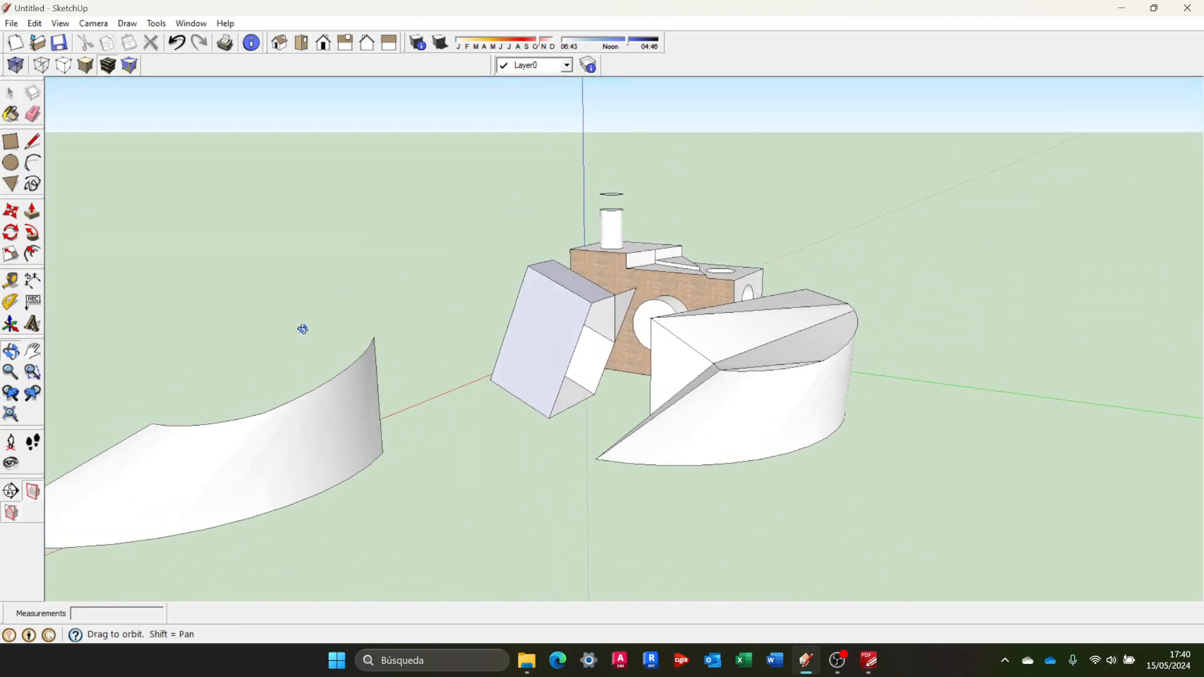
pyautogui.moveTo(416, 368); pyautogui.dragTo(694, 485, button='middle')
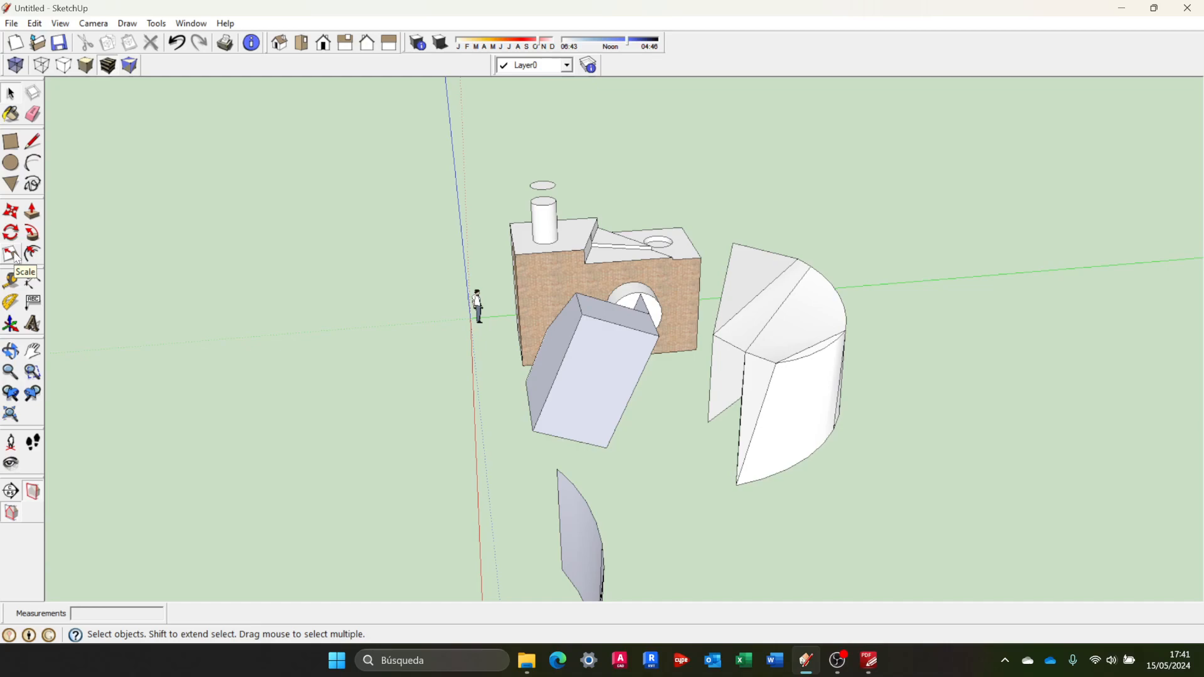
pyautogui.scroll(-2, 355, 418)
pyautogui.moveTo(355, 414); pyautogui.dragTo(321, 371, button='middle')
pyautogui.moveTo(281, 343); pyautogui.dragTo(409, 442)
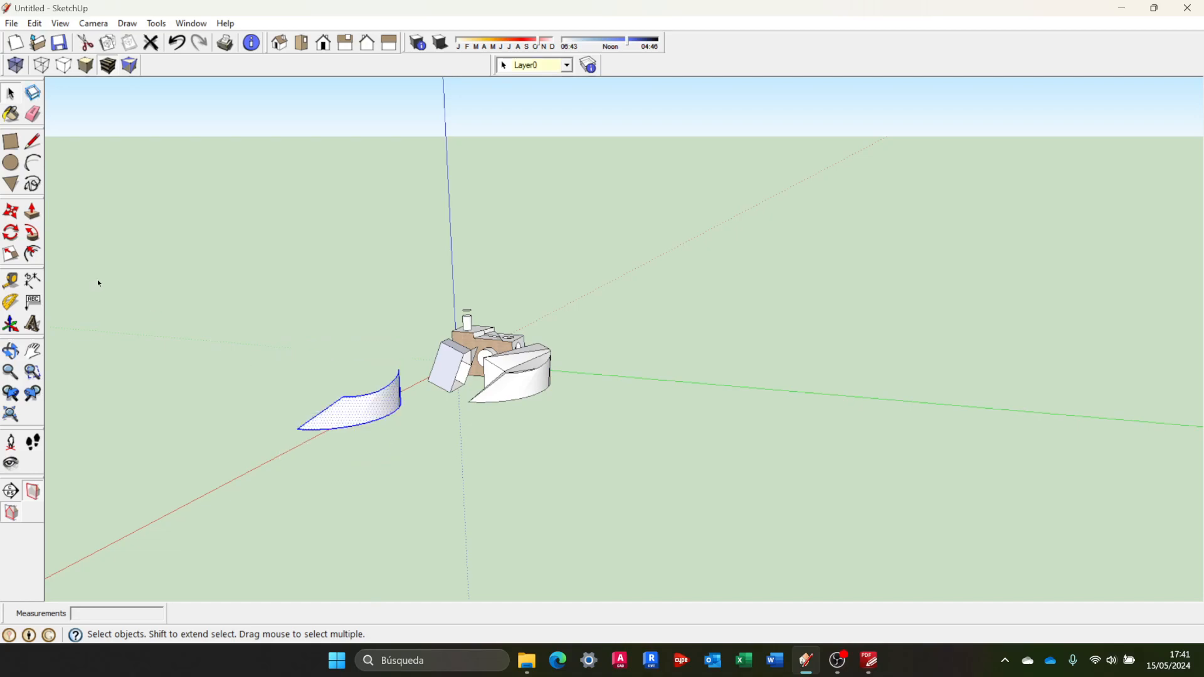
pyautogui.click(12, 256)
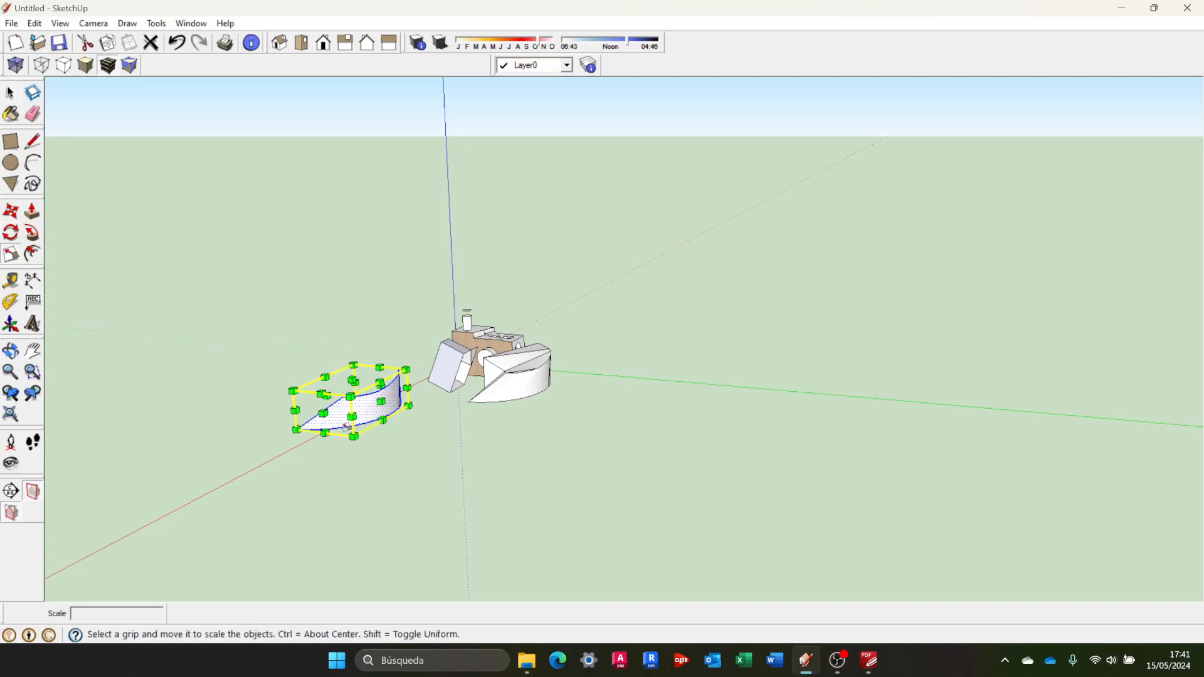
pyautogui.scroll(4, 401, 426)
pyautogui.moveTo(424, 412); pyautogui.dragTo(457, 482, button='middle')
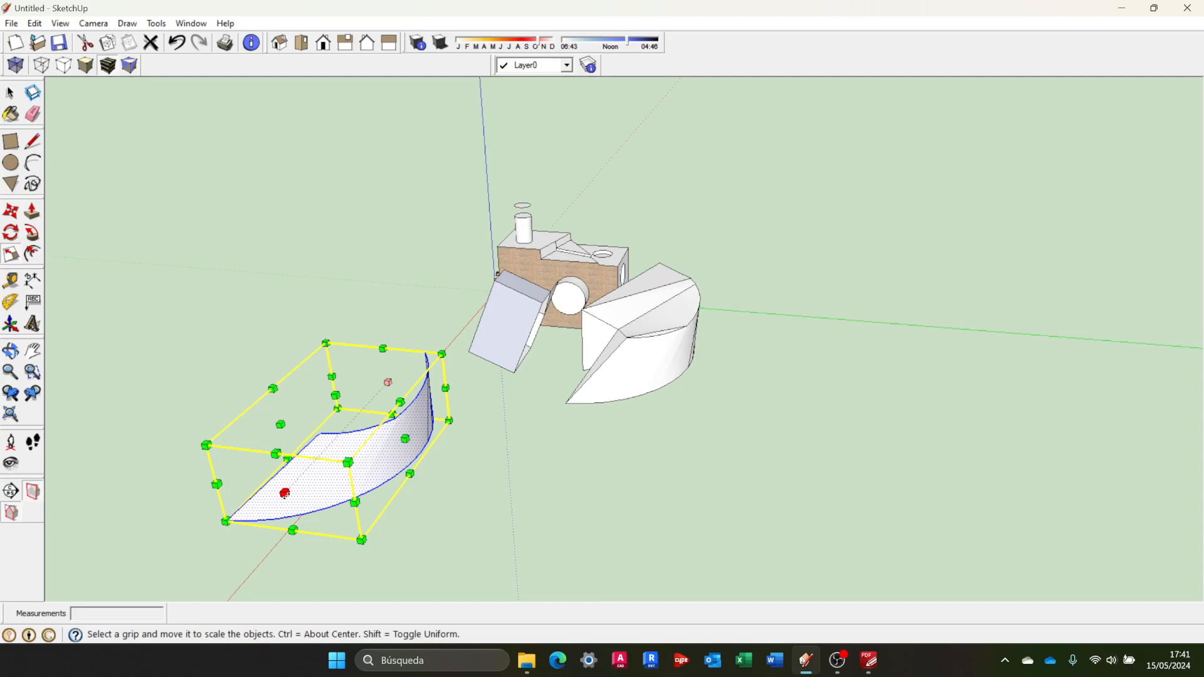
pyautogui.moveTo(285, 493); pyautogui.dragTo(227, 522)
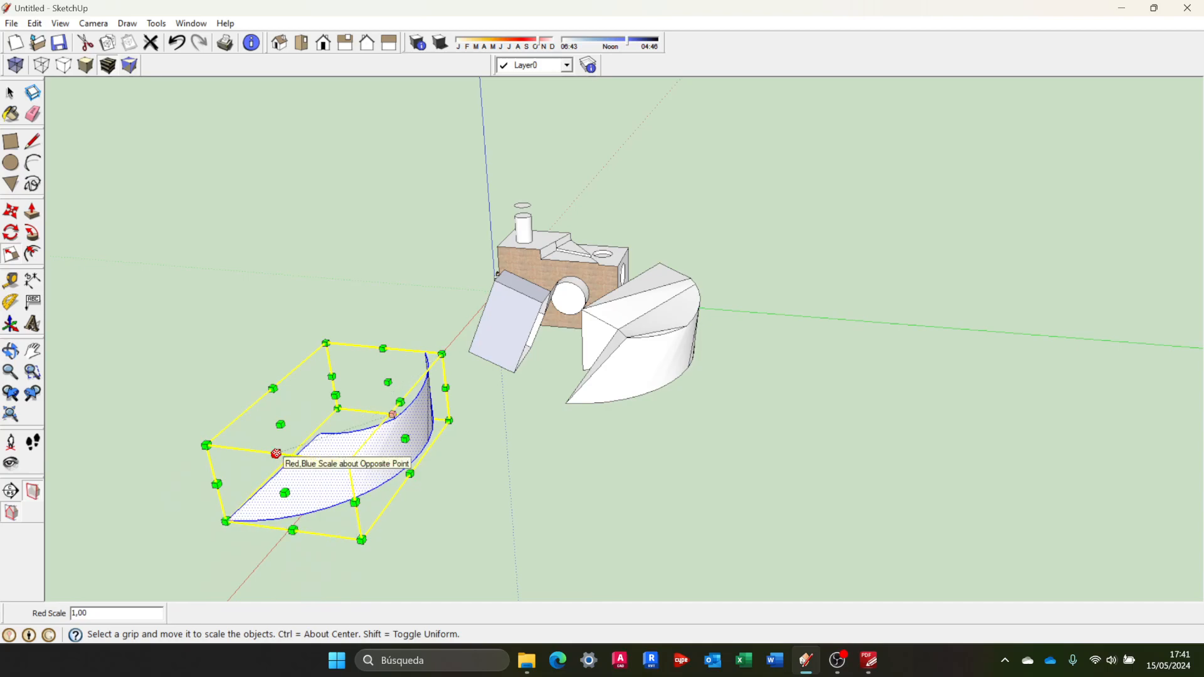
pyautogui.moveTo(276, 453)
pyautogui.mouseDown()
pyautogui.moveTo(171, 433)
pyautogui.moveTo(269, 473)
pyautogui.moveTo(196, 370)
pyautogui.moveTo(205, 479)
pyautogui.moveTo(196, 370)
pyautogui.moveTo(188, 435)
pyautogui.moveTo(153, 476)
pyautogui.moveTo(231, 424)
pyautogui.moveTo(261, 443)
pyautogui.moveTo(234, 465)
pyautogui.moveTo(226, 457)
pyautogui.moveTo(269, 420)
pyautogui.moveTo(226, 470)
pyautogui.moveTo(272, 437)
pyautogui.mouseUp()
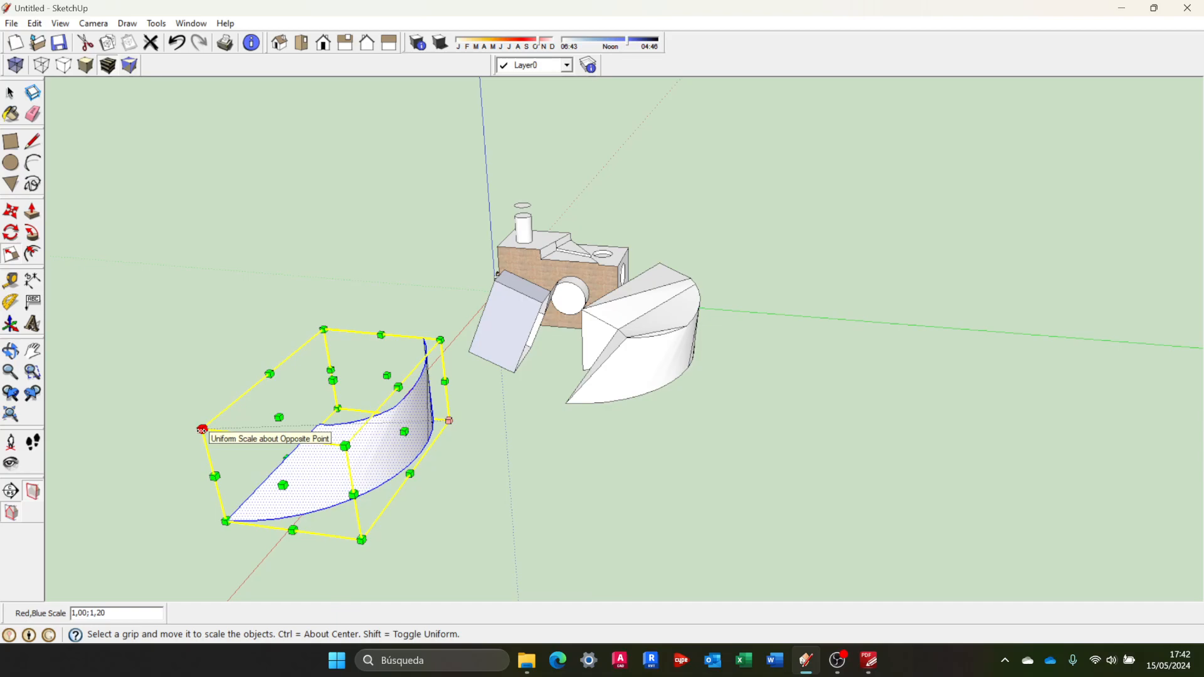
pyautogui.moveTo(202, 430); pyautogui.dragTo(198, 455)
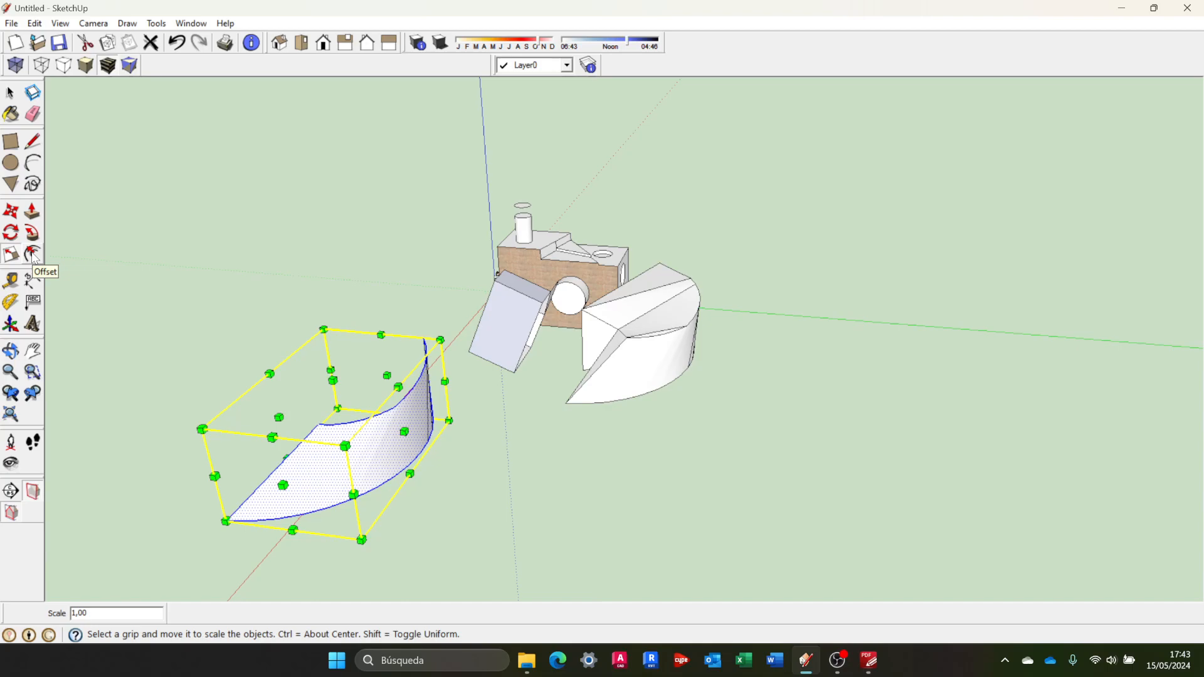
pyautogui.press('Escape')
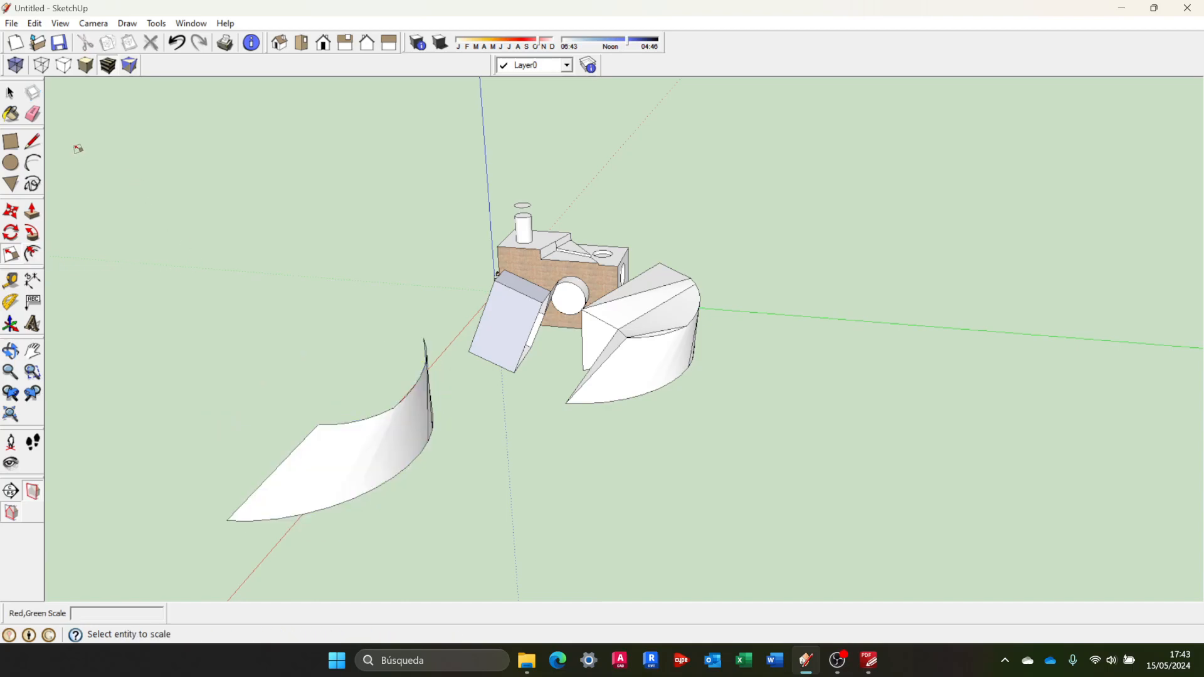
# Draw a rectangle of about 10.07 by 14.84 m on the open ground beside the arc-sided solid
pyautogui.click(10, 141)
pyautogui.click(683, 507)
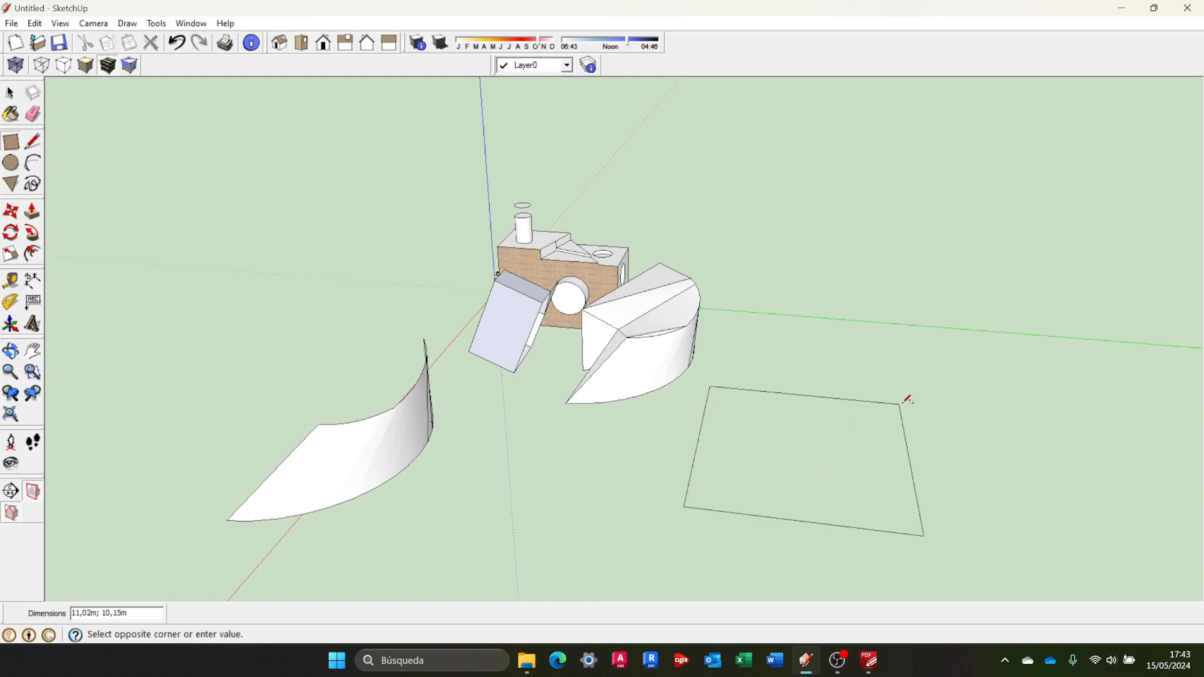
pyautogui.click(996, 422)
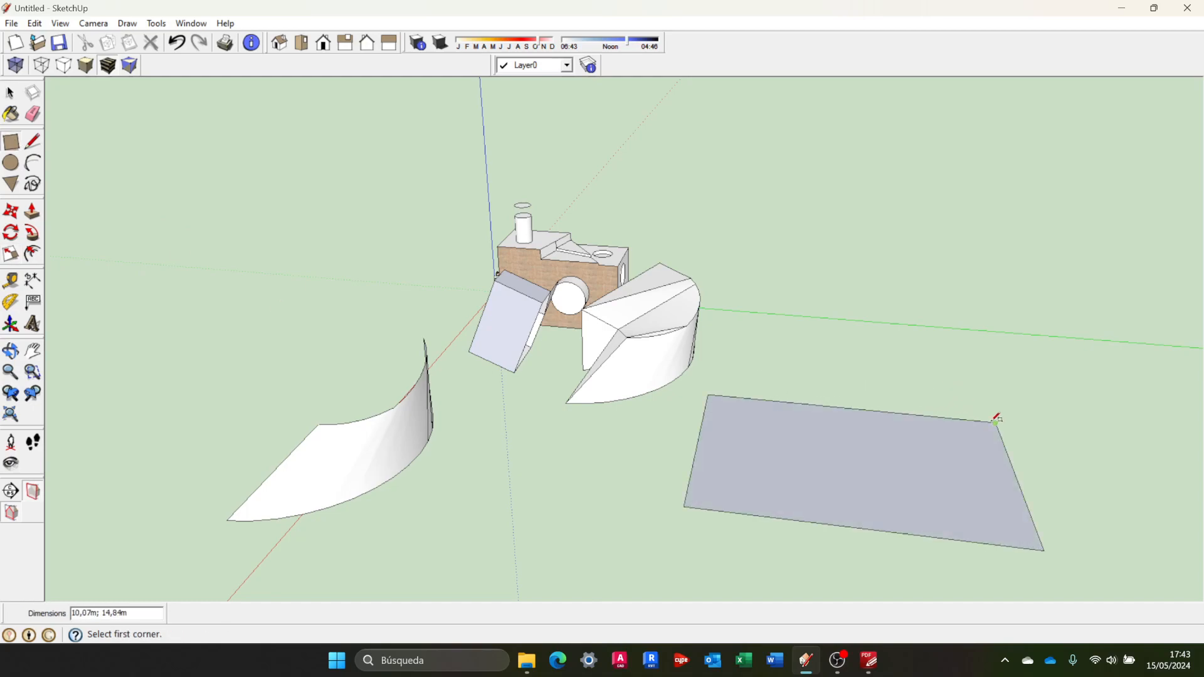
# Offset the ground rectangle's outline inward to form an even border around a smaller rectangle
pyautogui.click(33, 254)
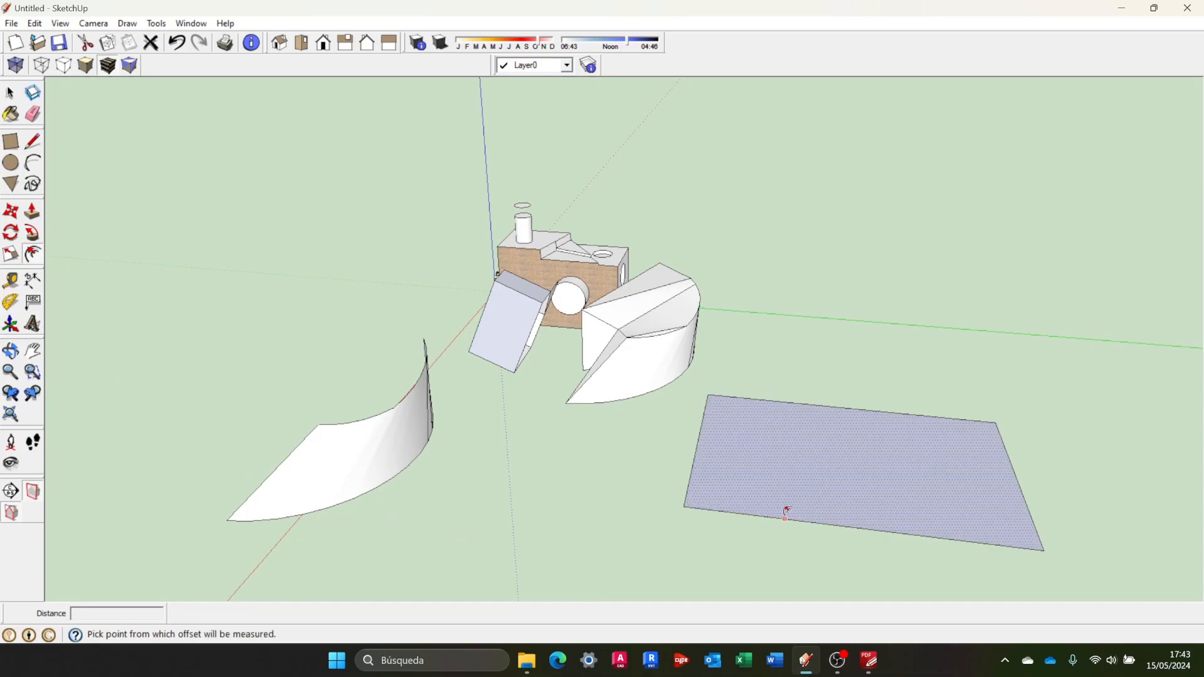
pyautogui.scroll(2, 804, 484)
pyautogui.moveTo(823, 515); pyautogui.dragTo(824, 508)
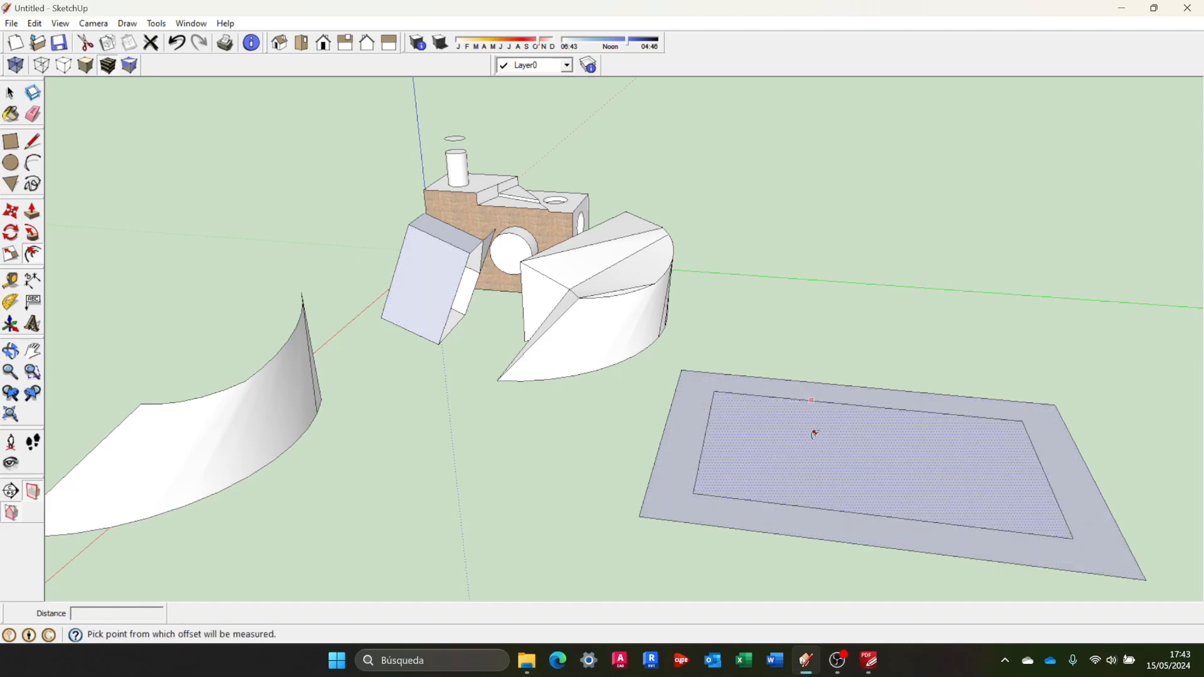
# Offset the outline of the tilted box's large outer face inward to leave a narrow border
pyautogui.click(434, 305)
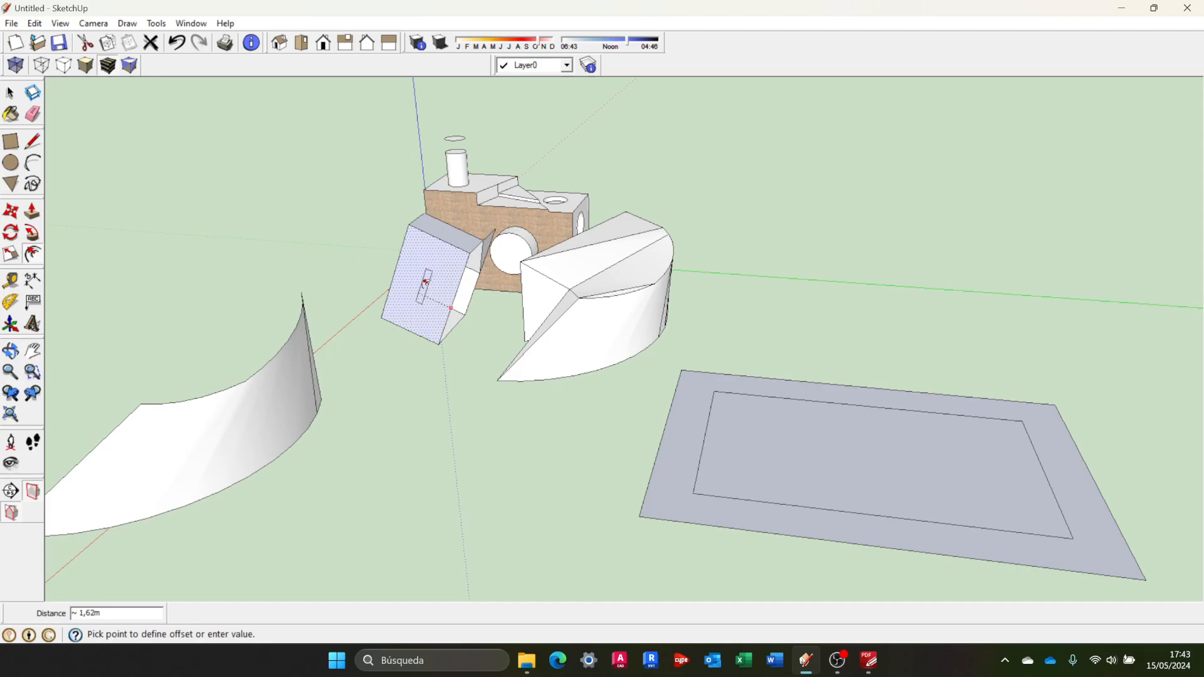
pyautogui.click(443, 316)
pyautogui.moveTo(582, 425); pyautogui.dragTo(449, 274, button='middle')
pyautogui.scroll(3, 449, 275)
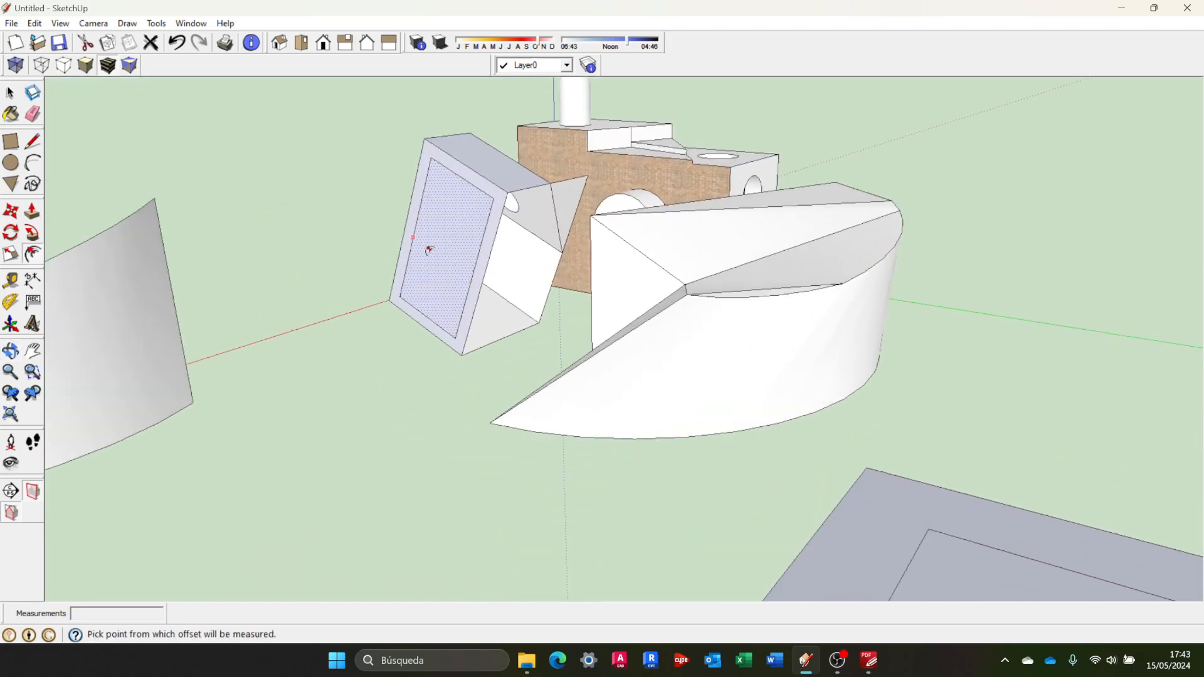
pyautogui.press('Escape')
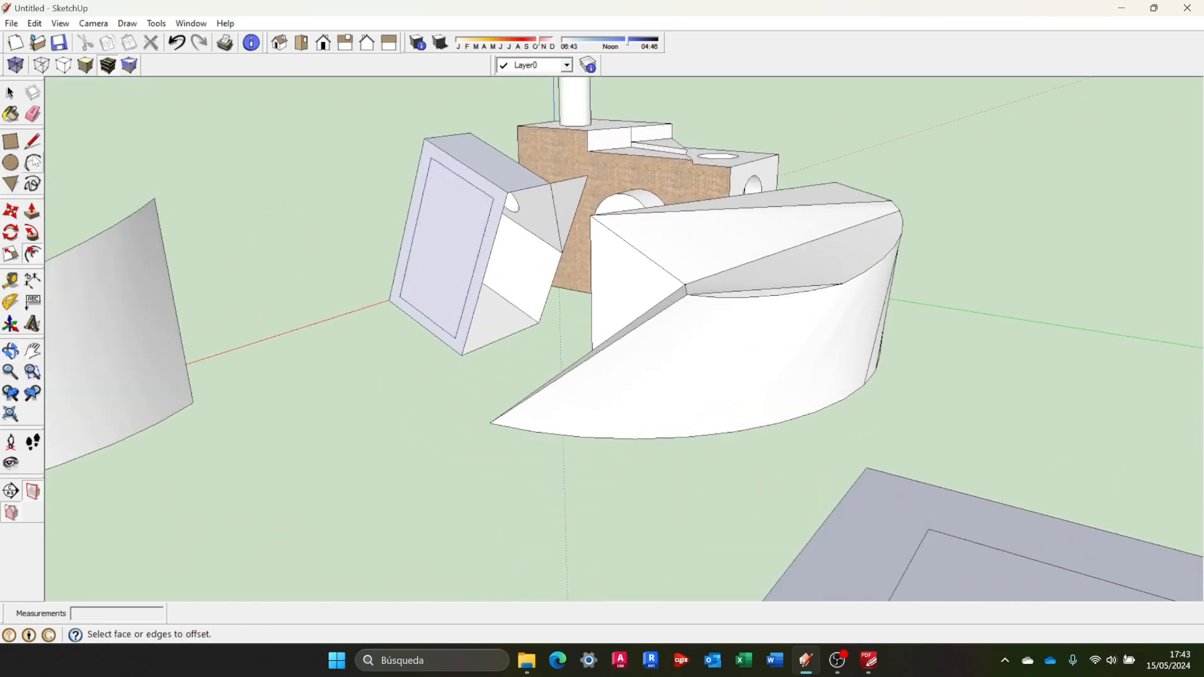
# Push the ground rectangle's inner face down and pull its border up into a raised rim with Push/Pull
pyautogui.click(32, 212)
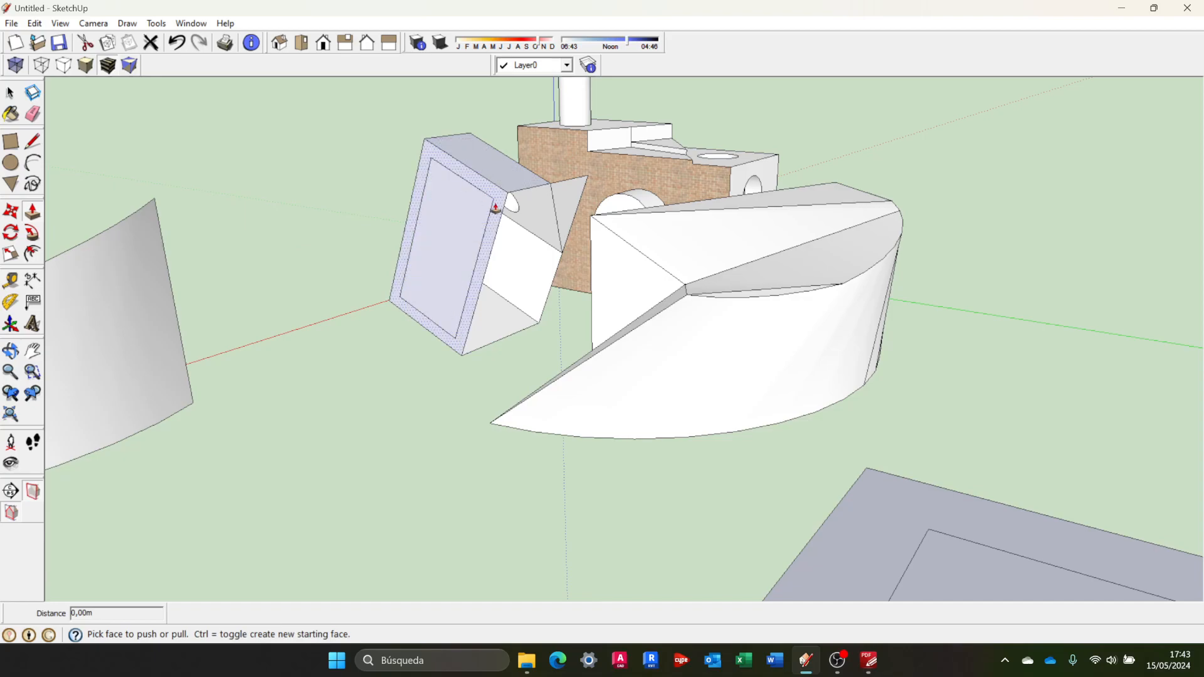
pyautogui.scroll(-3, 855, 543)
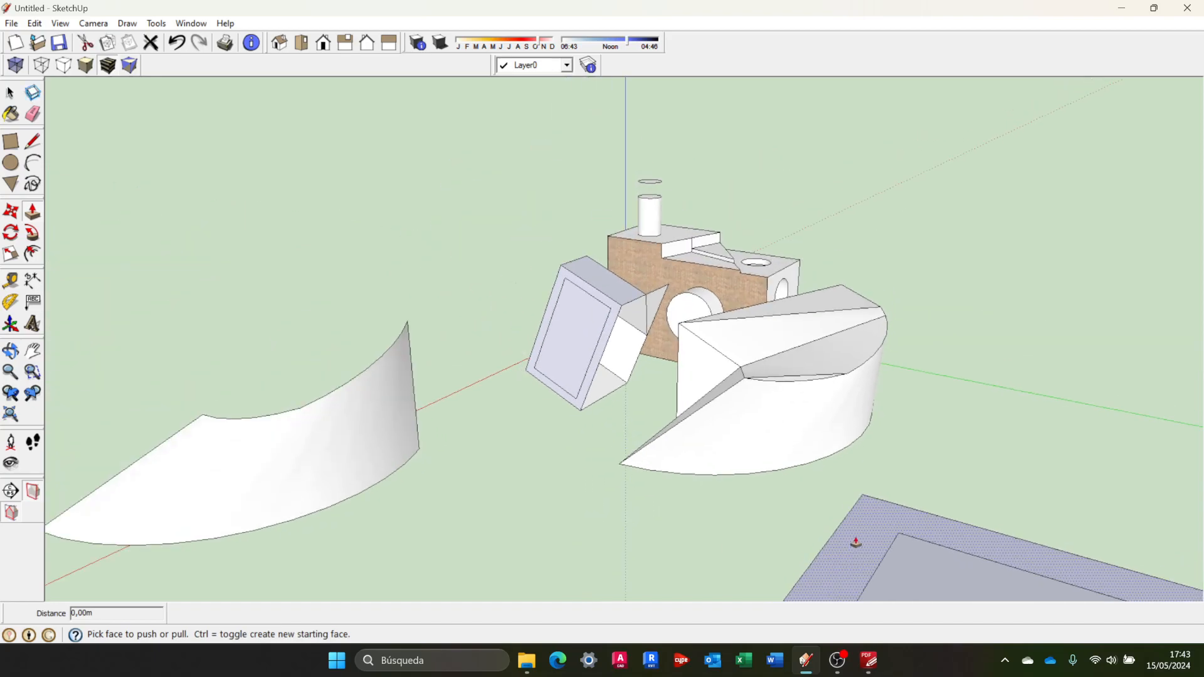
pyautogui.scroll(-2, 855, 543)
pyautogui.moveTo(893, 537); pyautogui.dragTo(988, 516, button='middle')
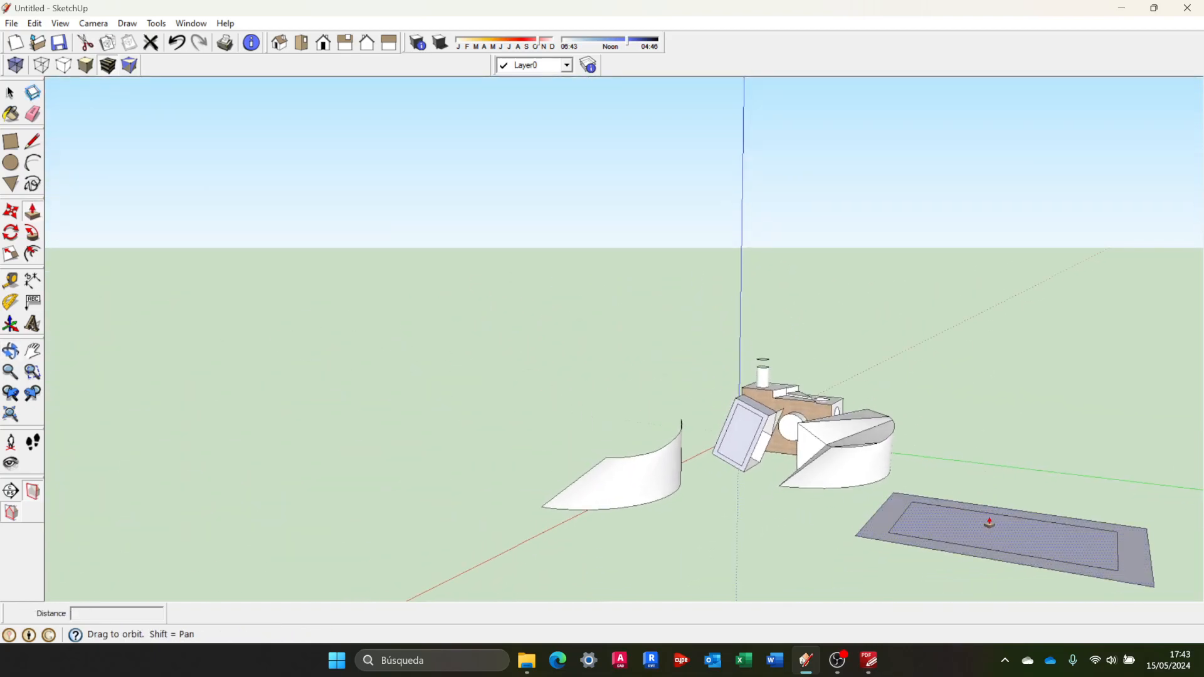
pyautogui.click(991, 532)
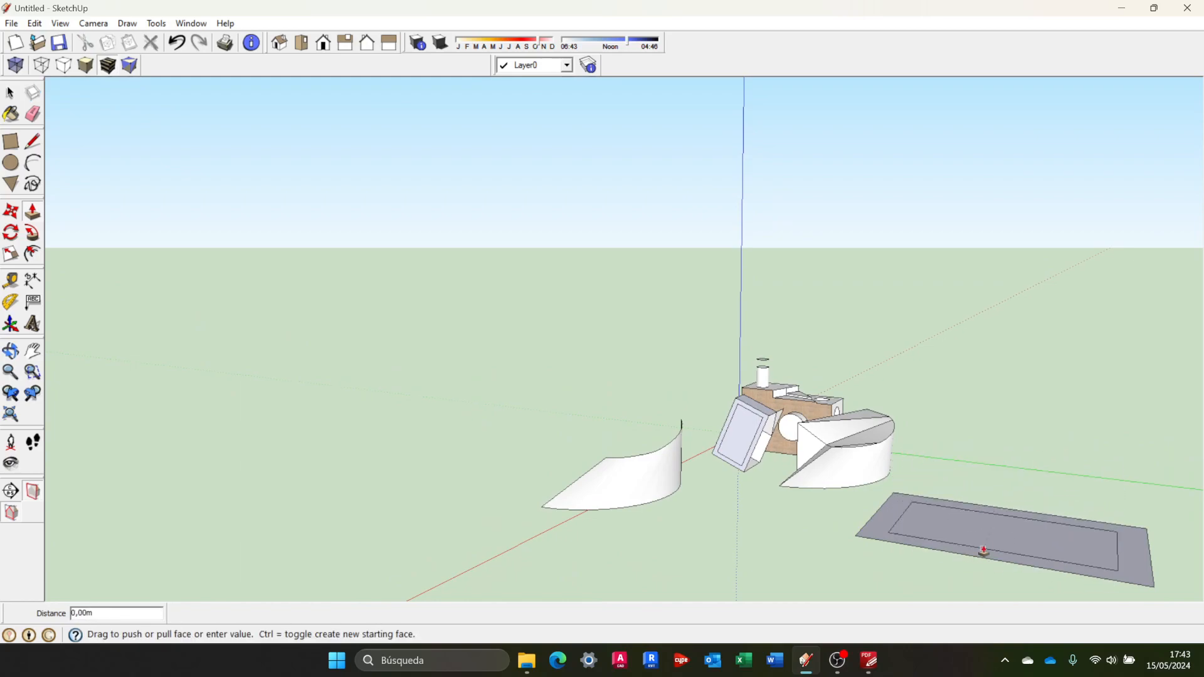
pyautogui.click(981, 544)
pyautogui.click(888, 529)
pyautogui.click(892, 508)
pyautogui.moveTo(893, 508); pyautogui.dragTo(586, 485, button='middle')
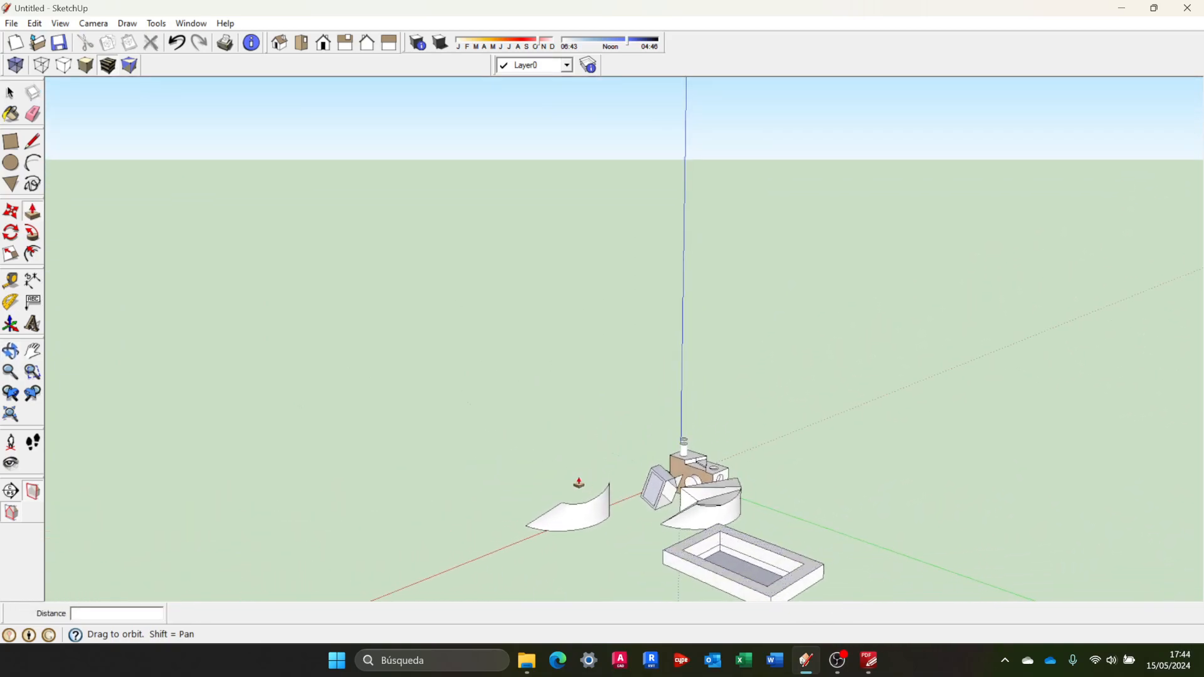
# Pull the inset face of the tilted box out about 1.37 m and adjust its surrounding border with Push/Pull
pyautogui.scroll(5, 587, 485)
pyautogui.click(661, 479)
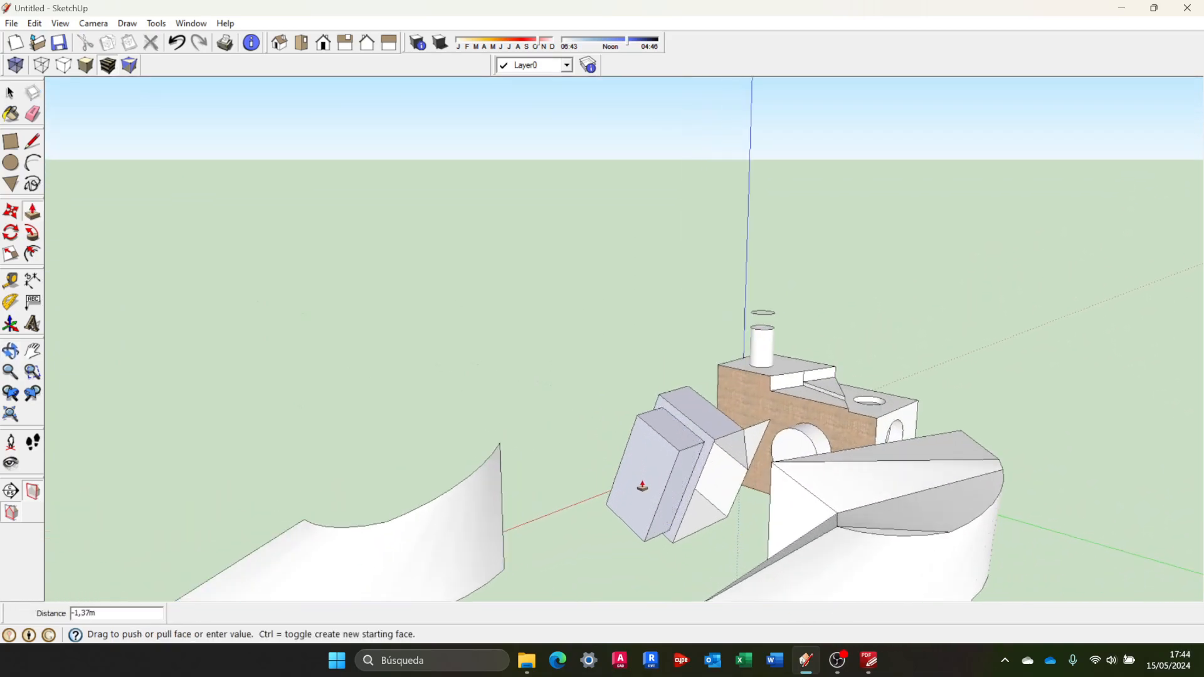
pyautogui.click(642, 486)
pyautogui.scroll(3, 683, 504)
pyautogui.click(698, 478)
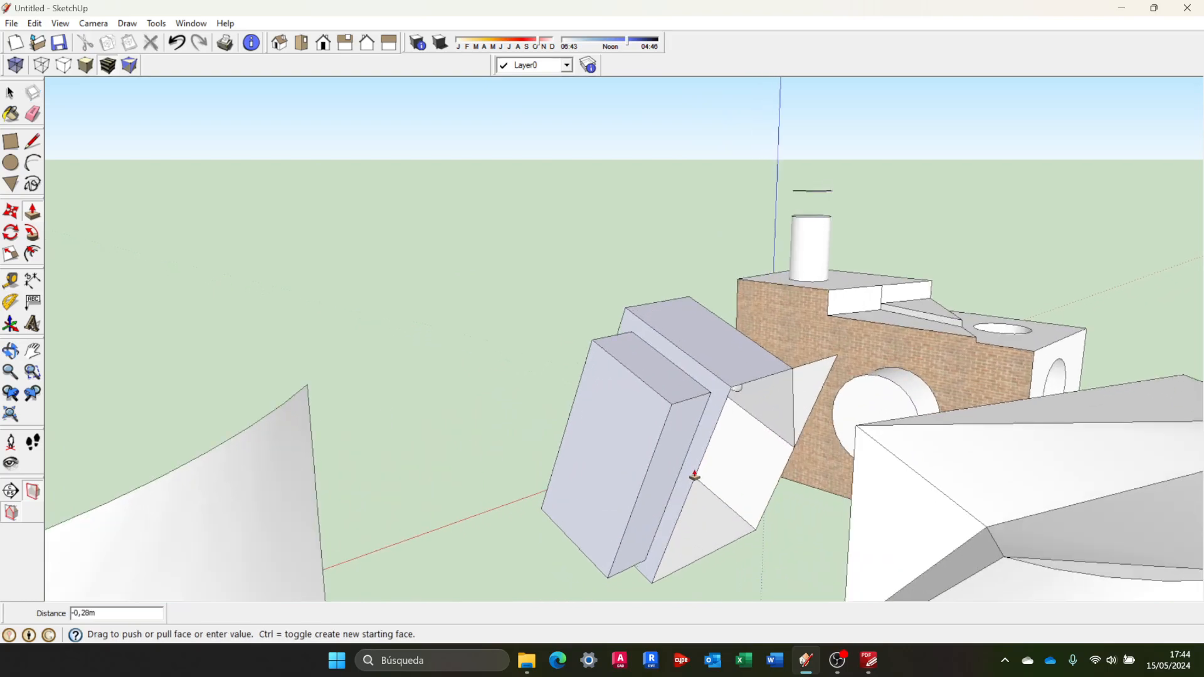
pyautogui.click(699, 474)
pyautogui.moveTo(551, 452); pyautogui.dragTo(591, 503, button='middle')
pyautogui.scroll(-2, 706, 456)
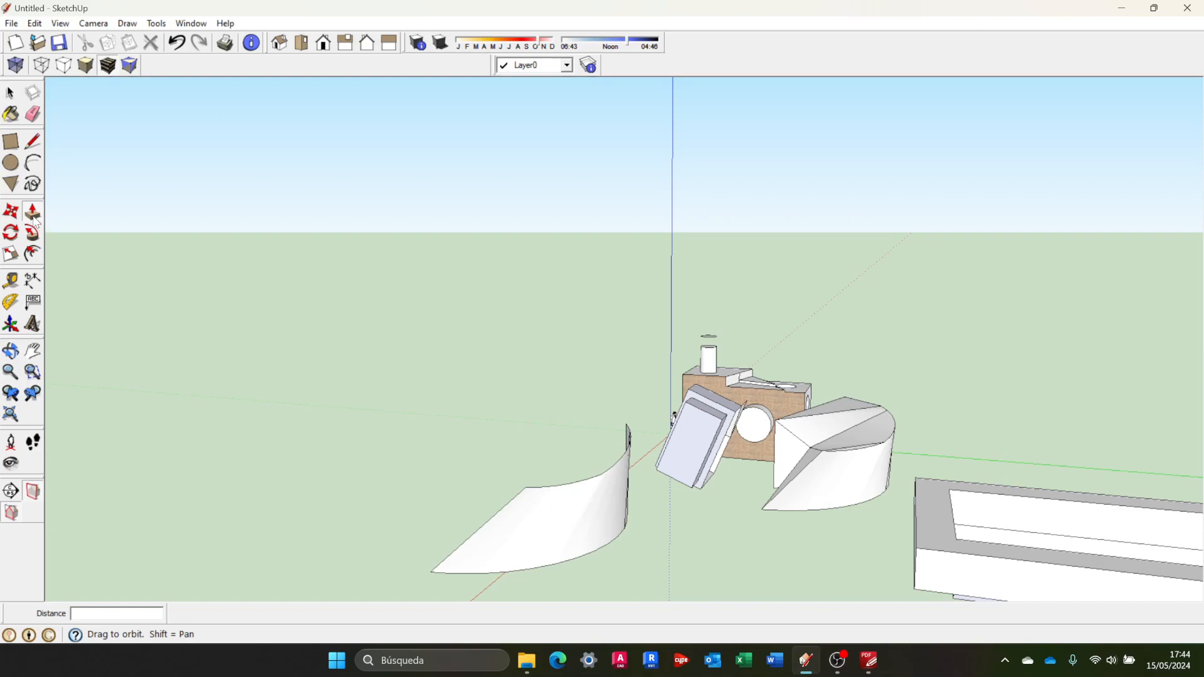
# Offset the top arc and the bottom arc of the copied curved wall as separate parallel curves
pyautogui.click(33, 254)
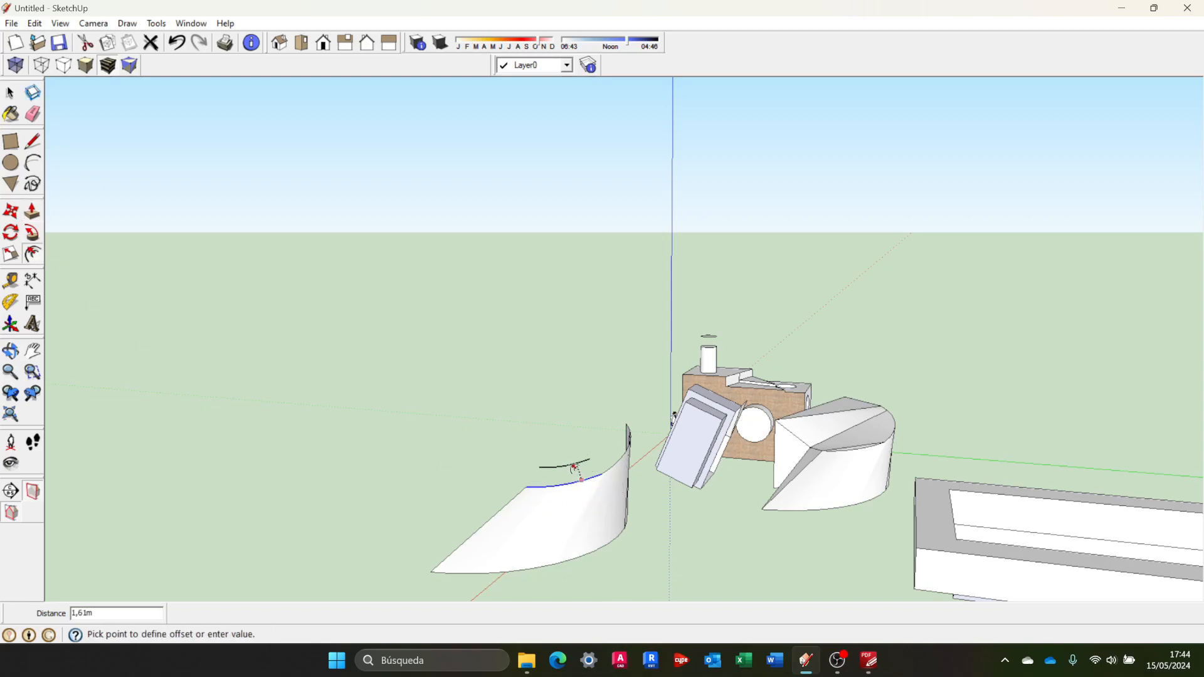
pyautogui.click(556, 491)
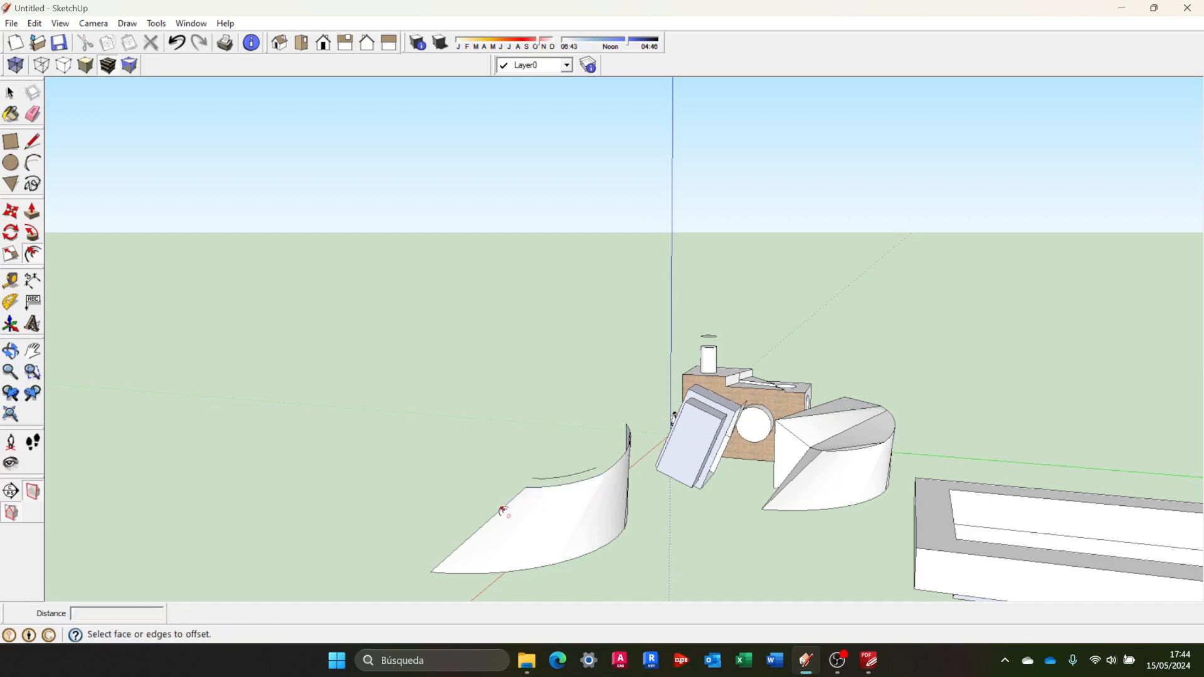
pyautogui.click(567, 560)
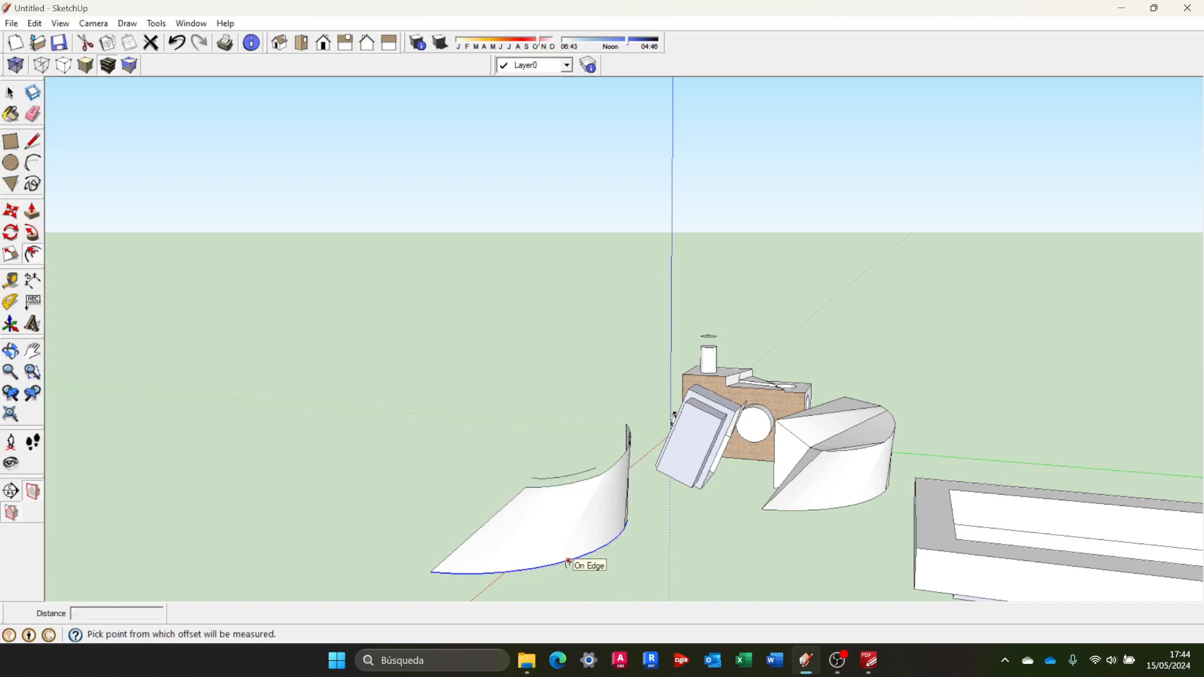
pyautogui.click(577, 574)
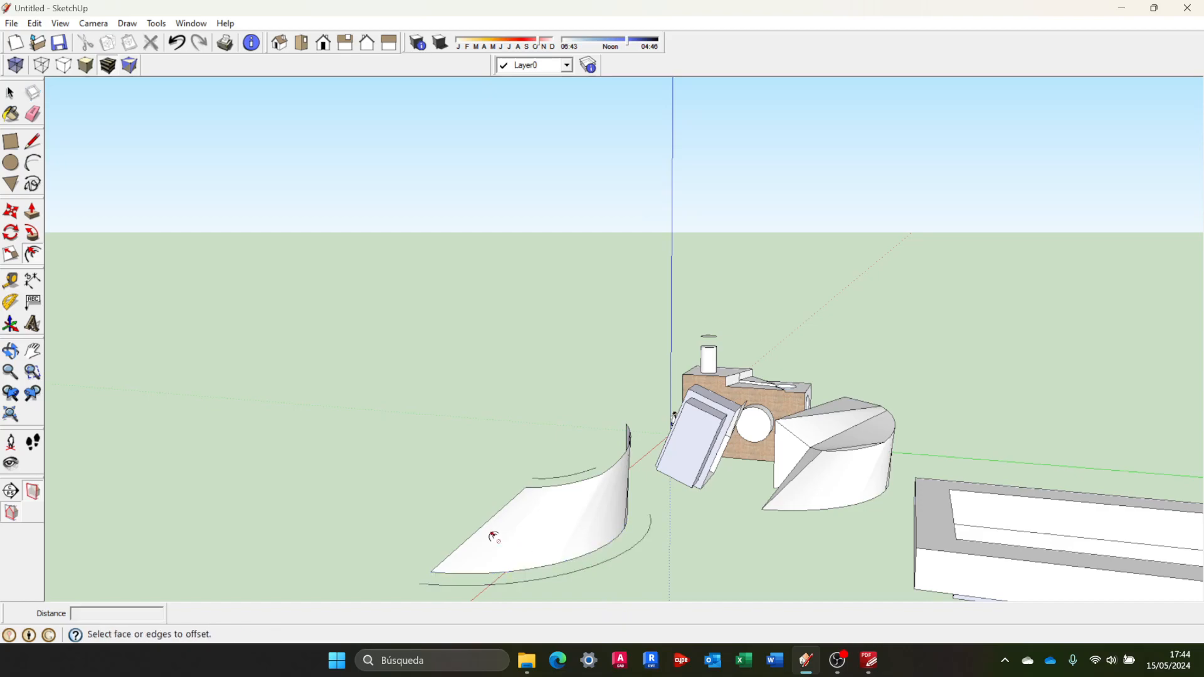
pyautogui.moveTo(484, 525); pyautogui.dragTo(797, 498, button='middle')
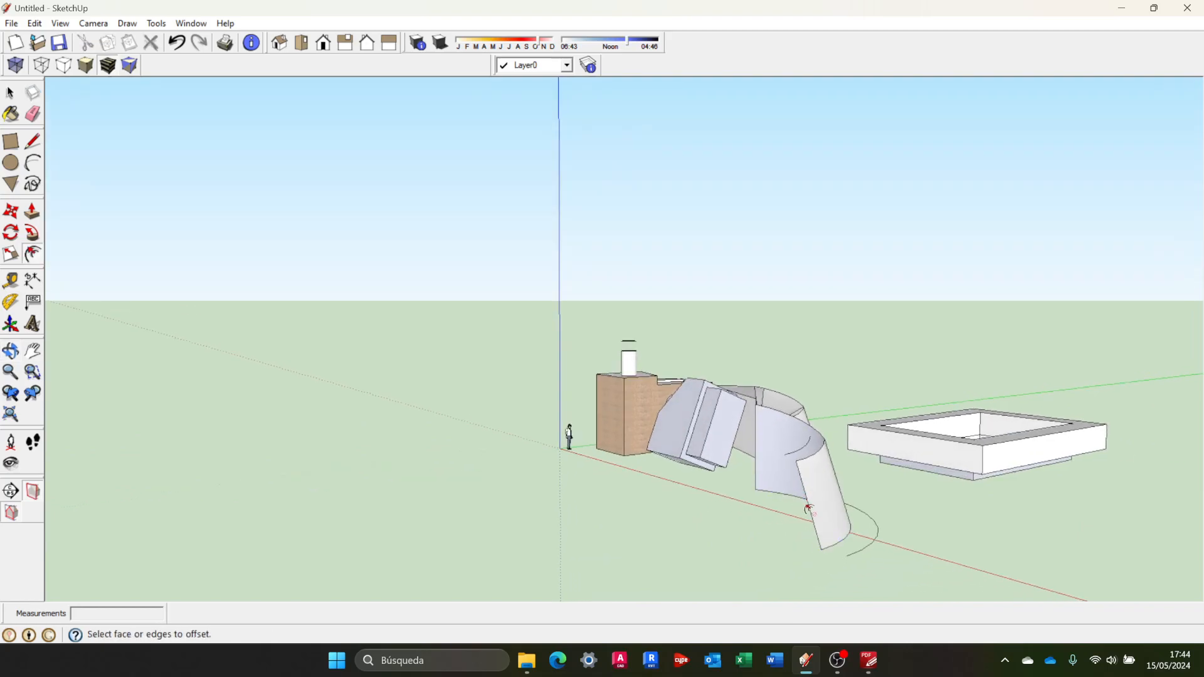
# Offset the remaining segment of the copied curved wall's top arc inward as a separate parallel curve
pyautogui.scroll(5, 808, 511)
pyautogui.scroll(-2, 820, 499)
pyautogui.moveTo(811, 511); pyautogui.dragTo(614, 502, button='middle')
pyautogui.scroll(-2, 614, 502)
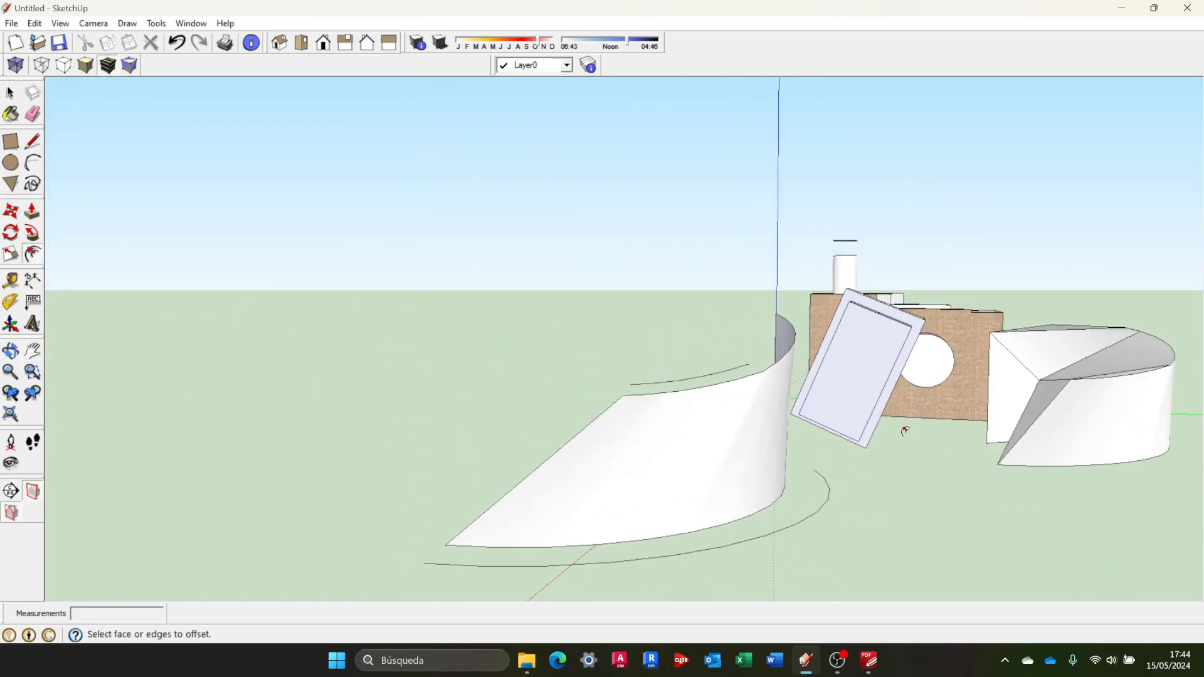
pyautogui.scroll(-2, 919, 469)
pyautogui.moveTo(922, 468); pyautogui.dragTo(753, 474, button='middle')
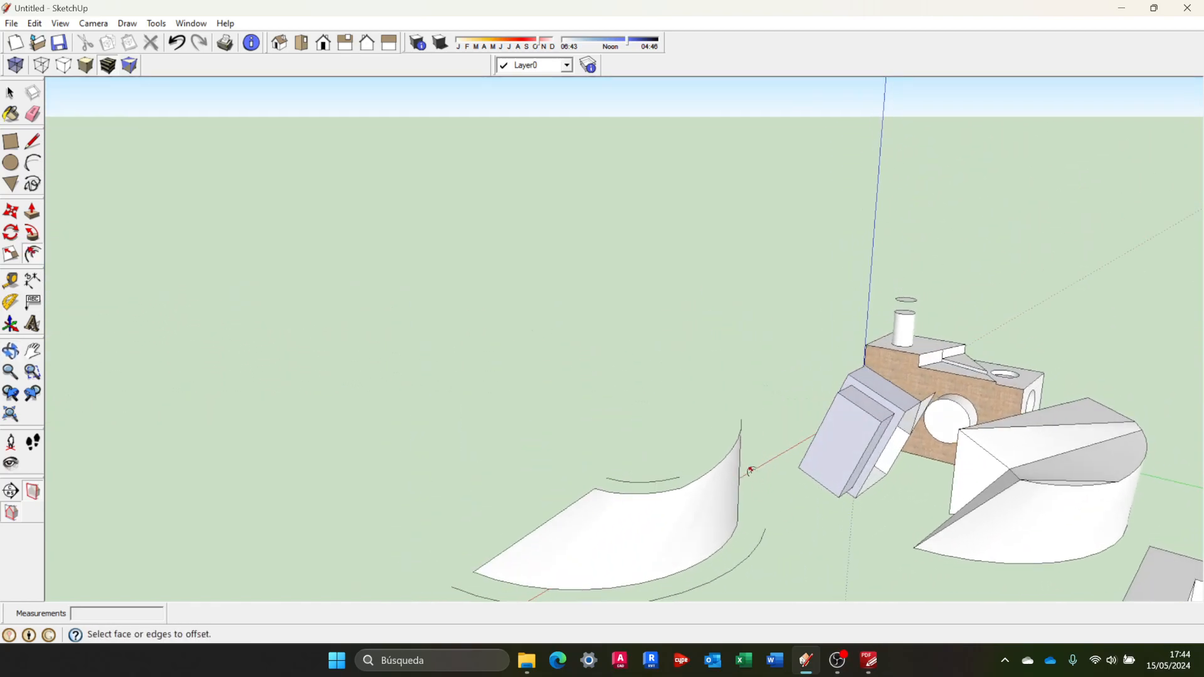
pyautogui.click(729, 462)
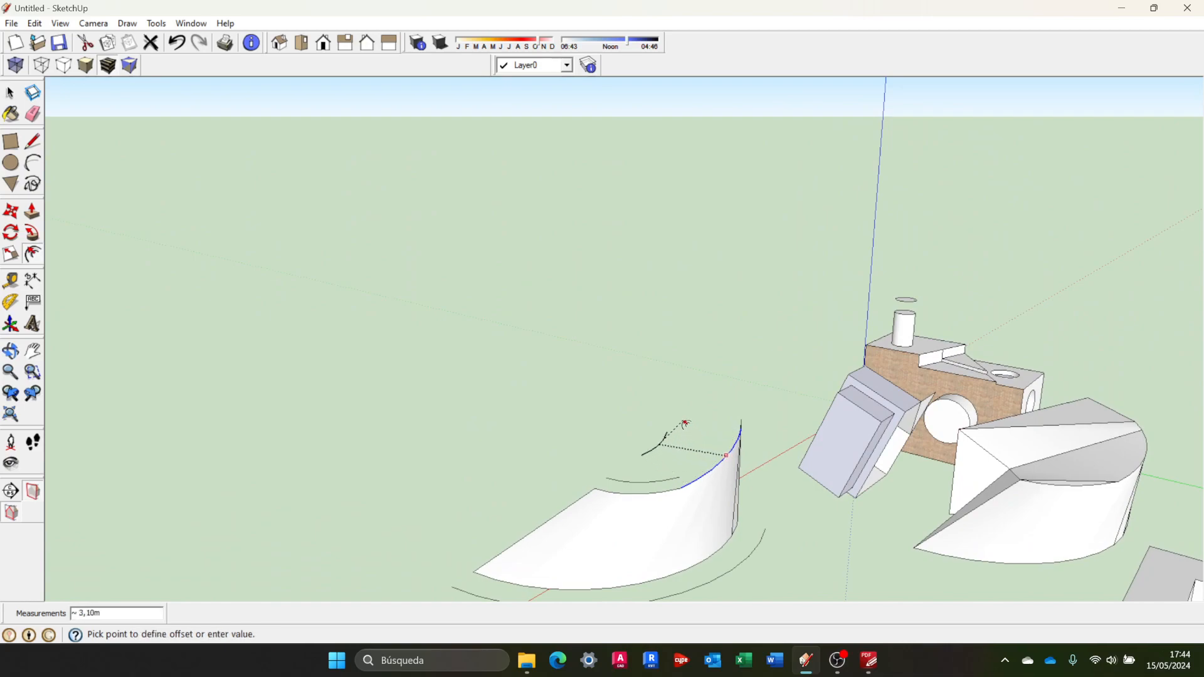
pyautogui.click(721, 440)
pyautogui.moveTo(718, 405); pyautogui.dragTo(657, 391, button='middle')
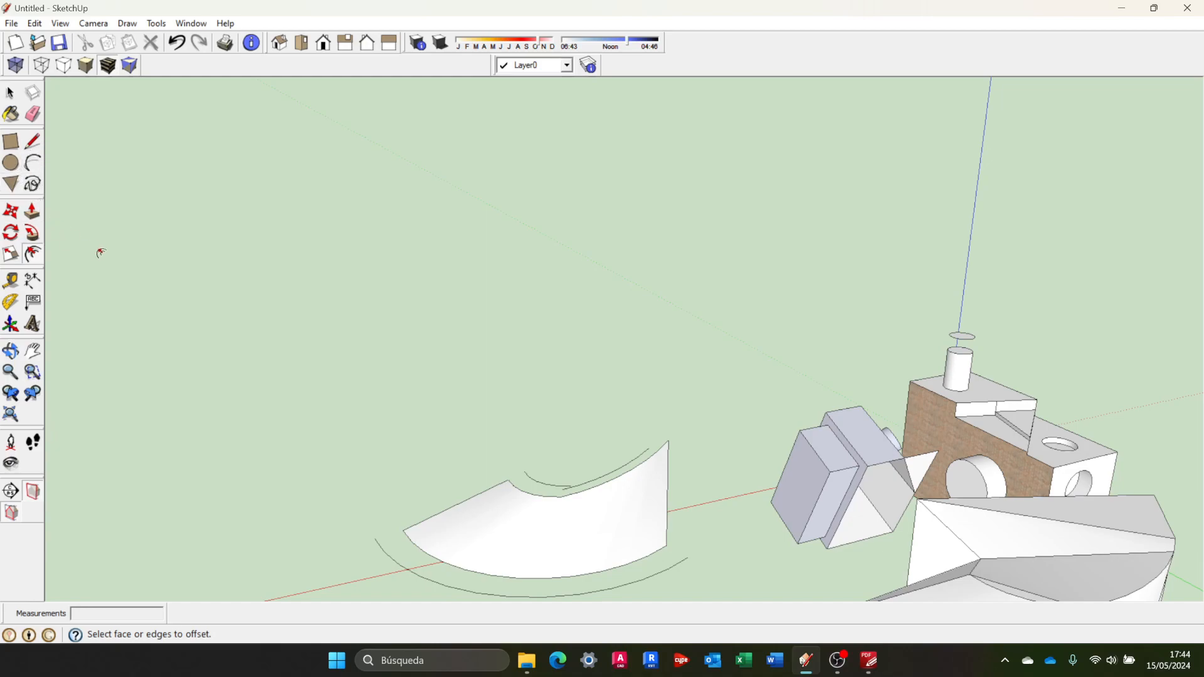
# Draw a closed irregular freehand shape on the ground beyond the copied curved wall
pyautogui.click(33, 185)
pyautogui.moveTo(442, 365)
pyautogui.mouseDown()
pyautogui.moveTo(444, 336)
pyautogui.moveTo(556, 323)
pyautogui.moveTo(623, 398)
pyautogui.moveTo(511, 400)
pyautogui.moveTo(448, 380)
pyautogui.moveTo(442, 364)
pyautogui.mouseUp()
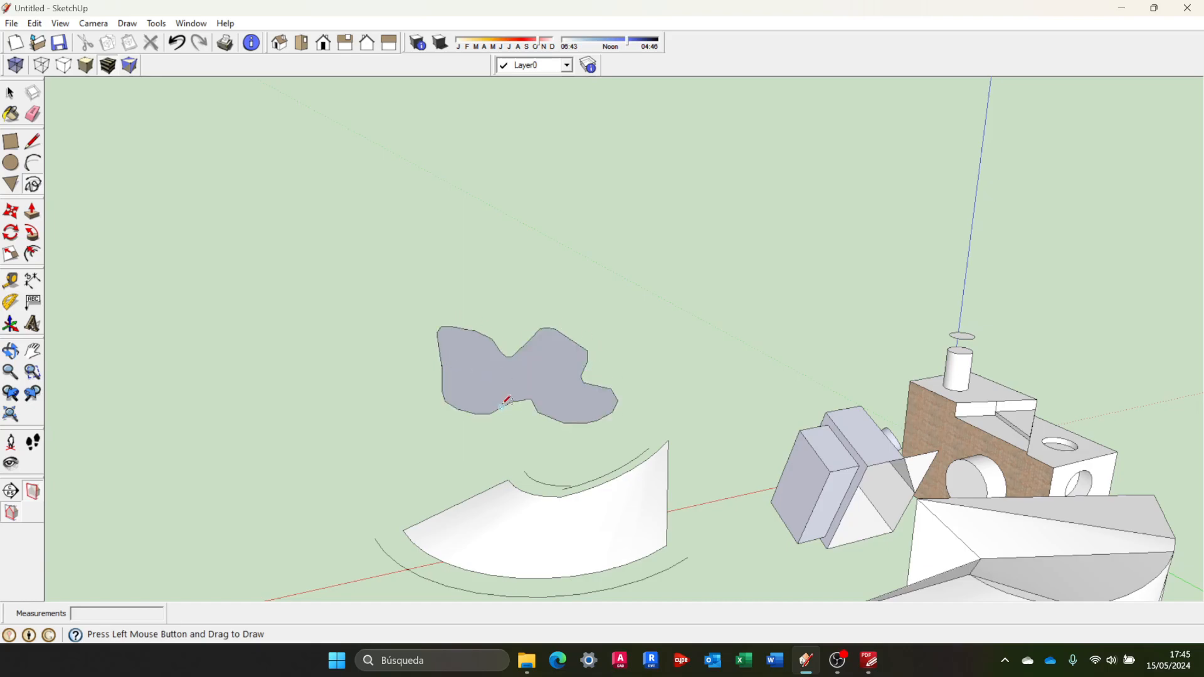
pyautogui.moveTo(363, 397)
pyautogui.mouseDown(button='middle')
pyautogui.moveTo(669, 405)
pyautogui.moveTo(679, 290)
pyautogui.moveTo(634, 322)
pyautogui.moveTo(765, 389)
pyautogui.mouseUp(button='middle')
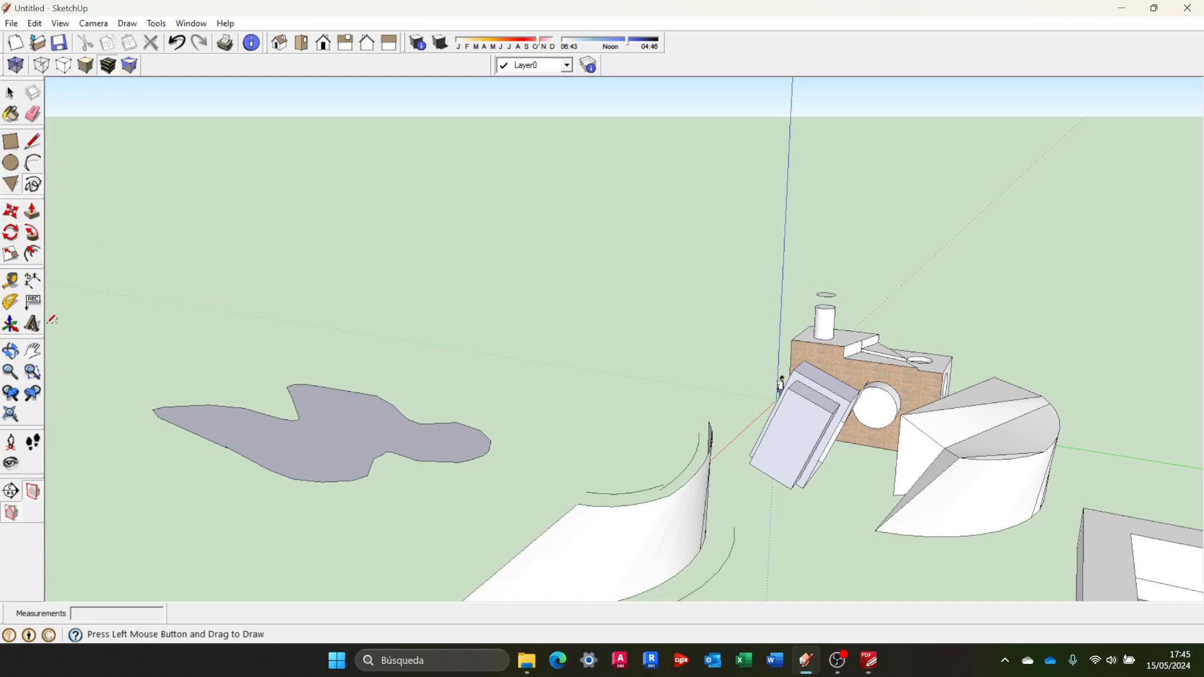
# Measure the distance between two corners of the faceted curved solid's sloping side and reposition the measurements box
pyautogui.click(11, 284)
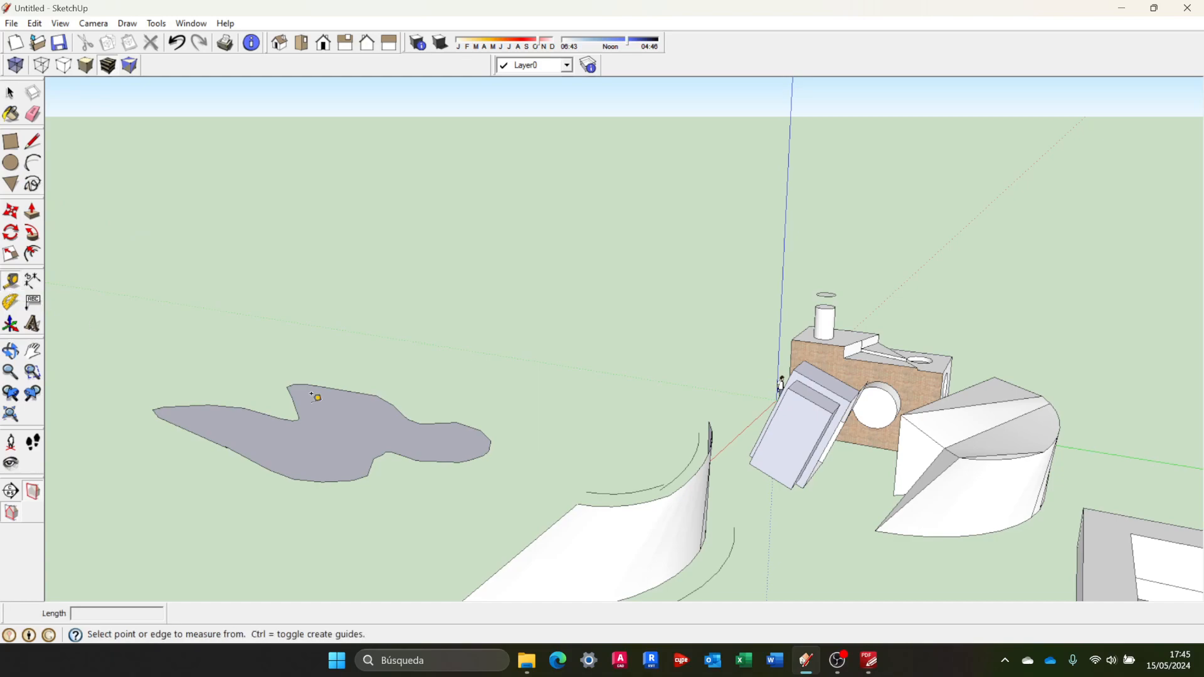
pyautogui.click(874, 530)
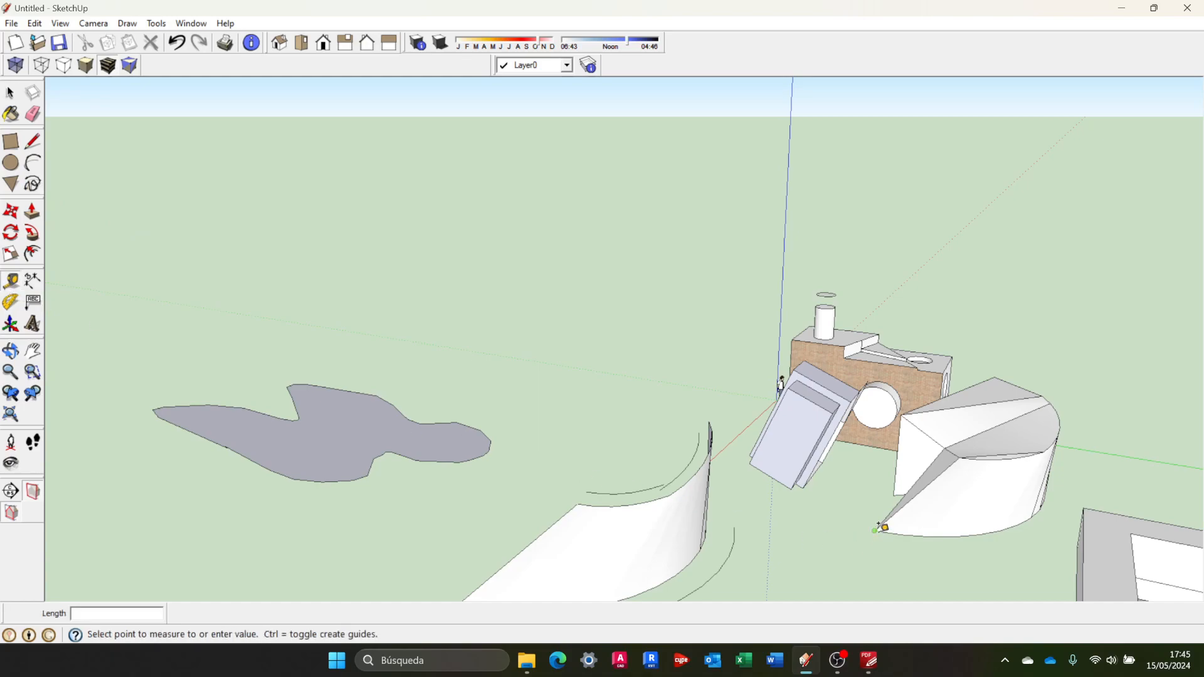
pyautogui.click(962, 451)
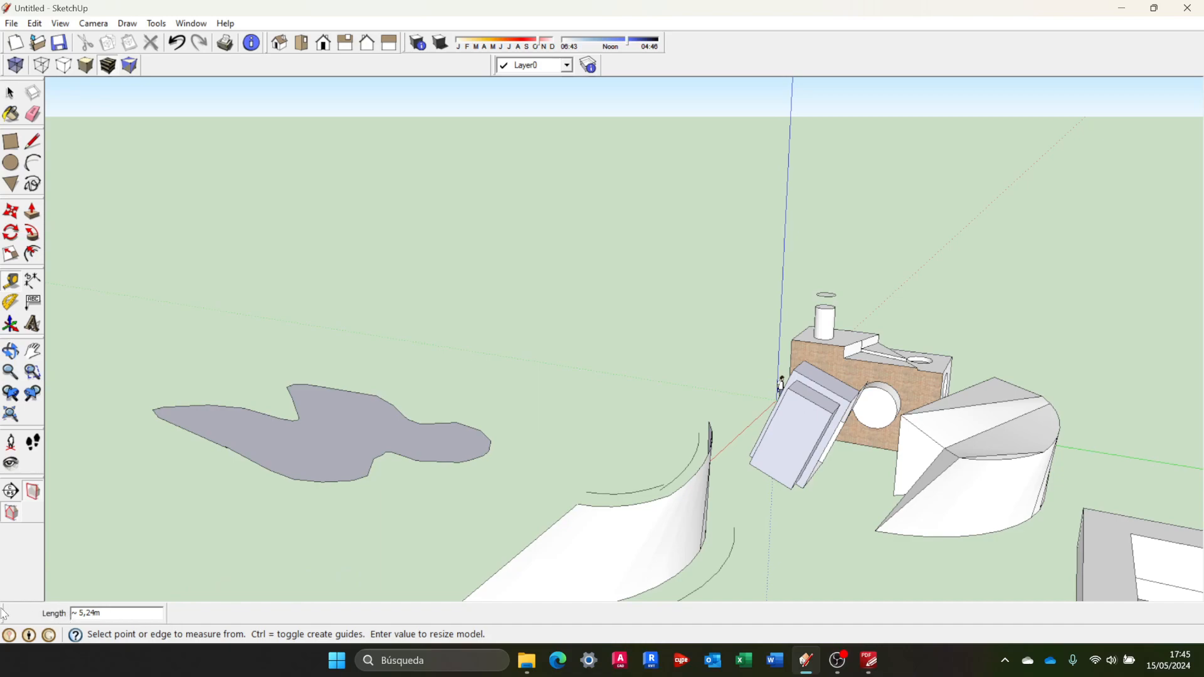
pyautogui.moveTo(76, 613); pyautogui.dragTo(144, 613)
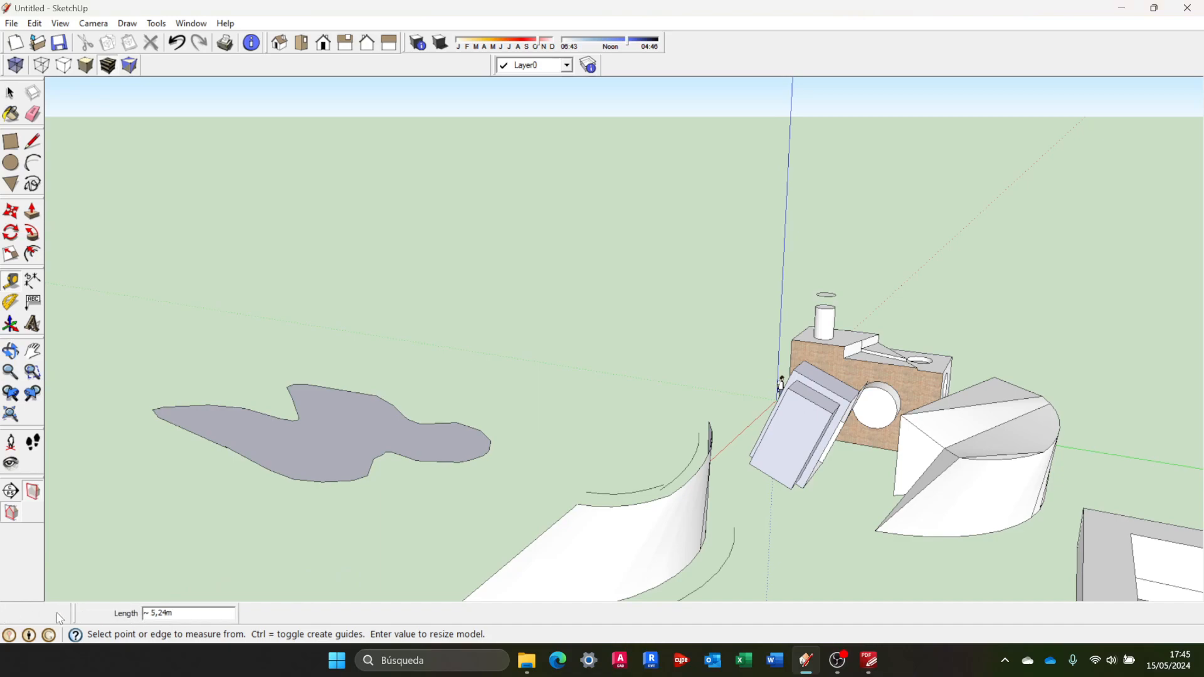
pyautogui.moveTo(300, 624); pyautogui.dragTo(23, 615)
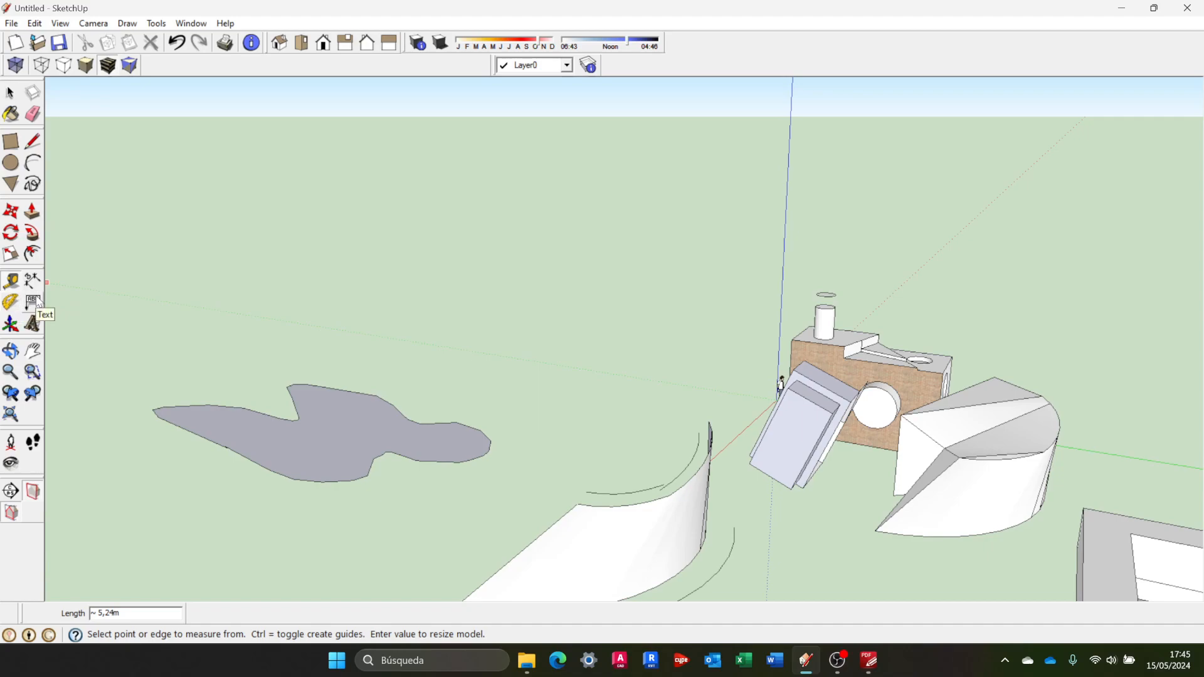
# Try relocating the drawing axes to a new ground origin with different red and green directions, and undo the relocation
pyautogui.click(10, 324)
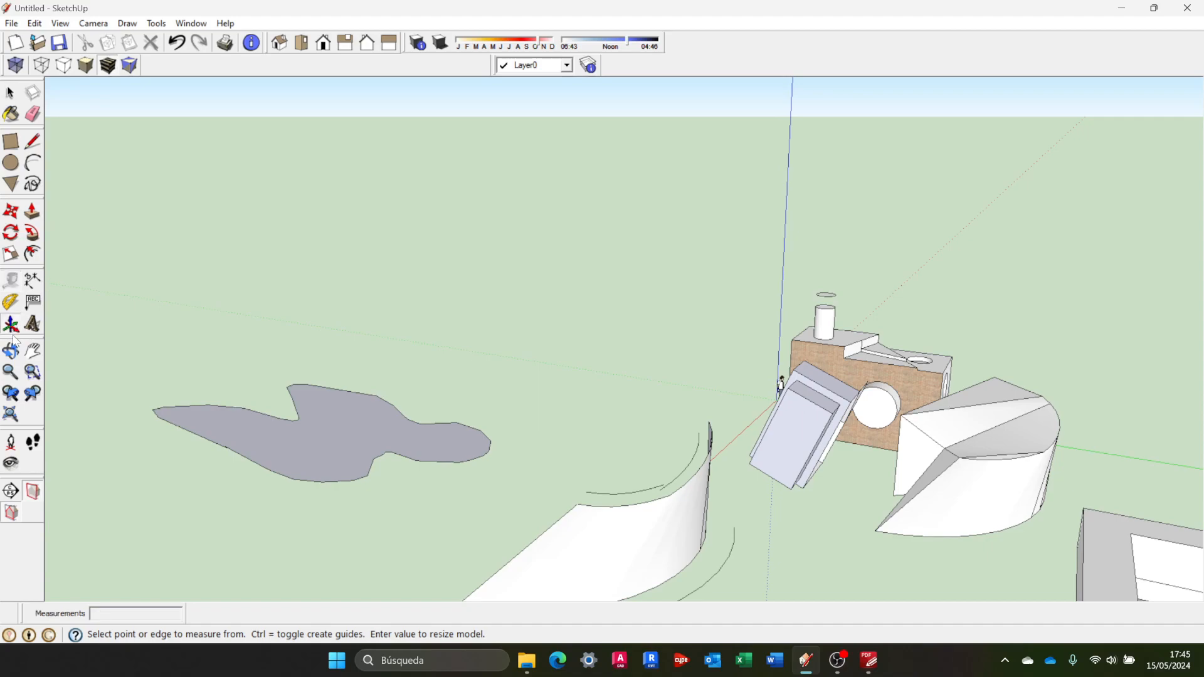
pyautogui.click(637, 421)
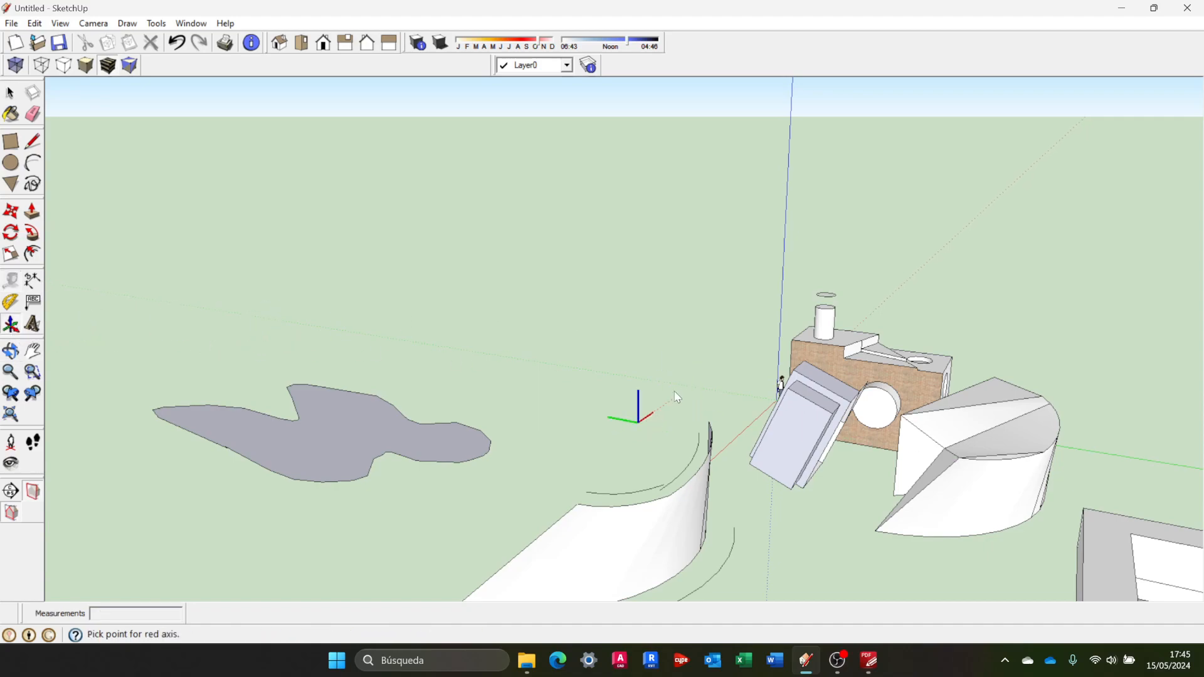
pyautogui.click(587, 439)
pyautogui.click(626, 431)
pyautogui.scroll(-2, 559, 431)
pyautogui.moveTo(543, 374)
pyautogui.mouseDown(button='middle')
pyautogui.moveTo(574, 379)
pyautogui.moveTo(148, 354)
pyautogui.mouseUp(button='middle')
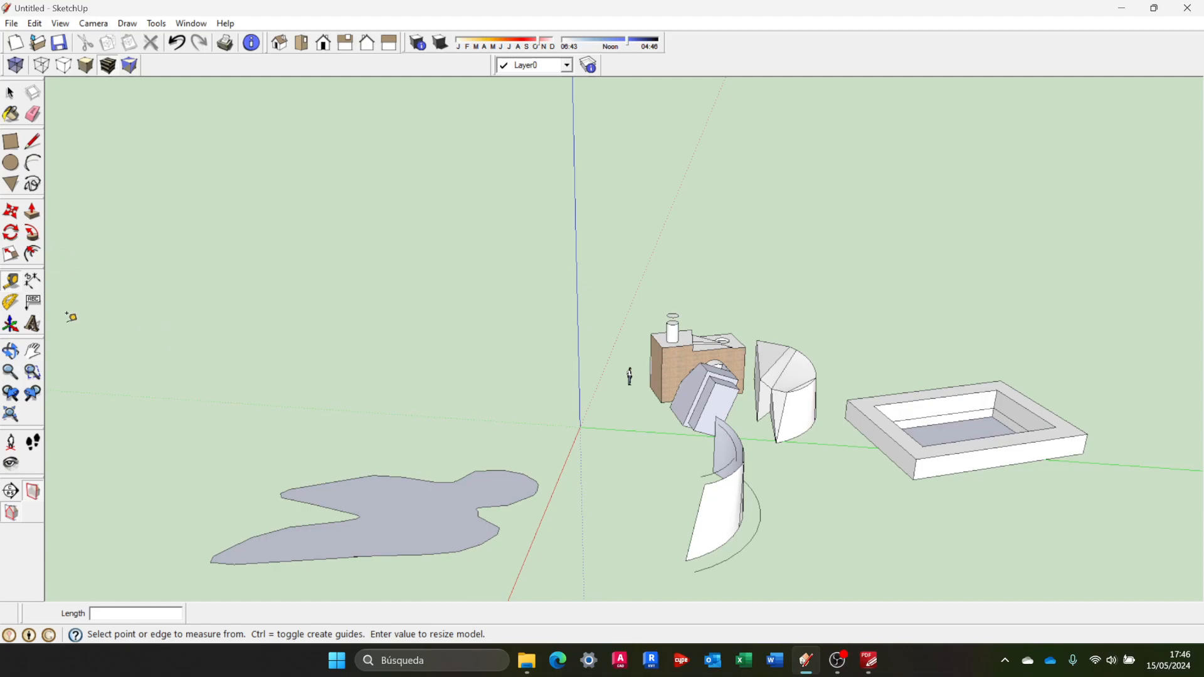
pyautogui.hotkey('ctrl', 'z')
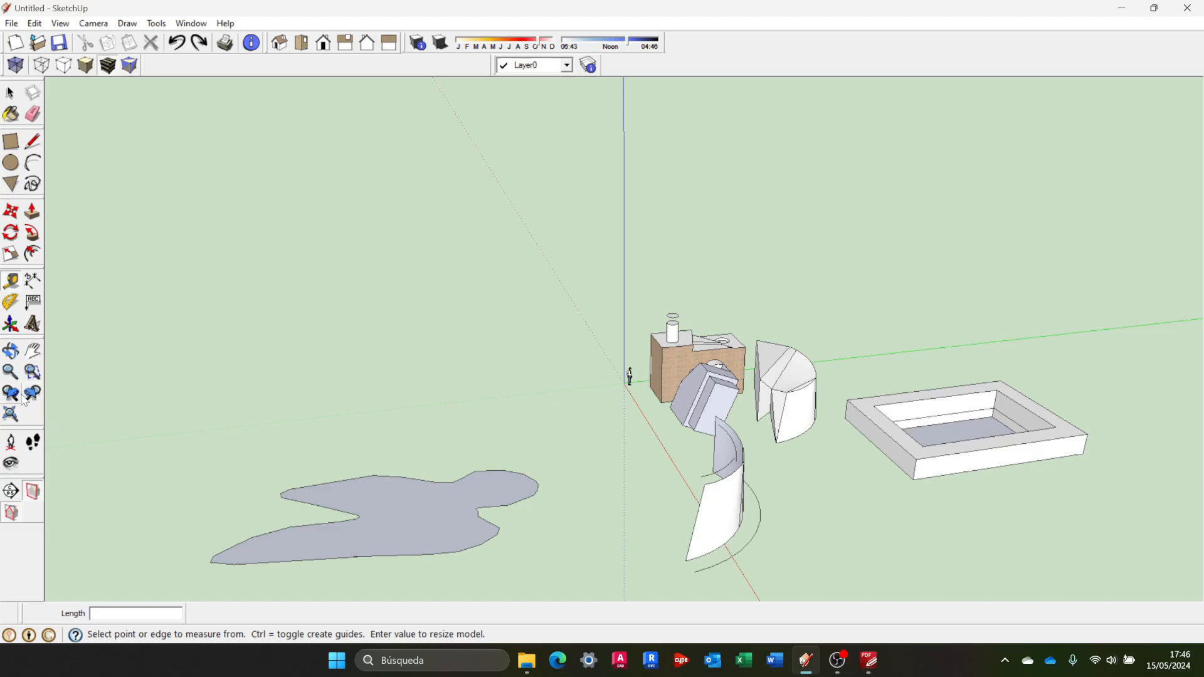
# Fit the whole model in view with Zoom Extents and try out panning and orbiting around it
pyautogui.click(10, 415)
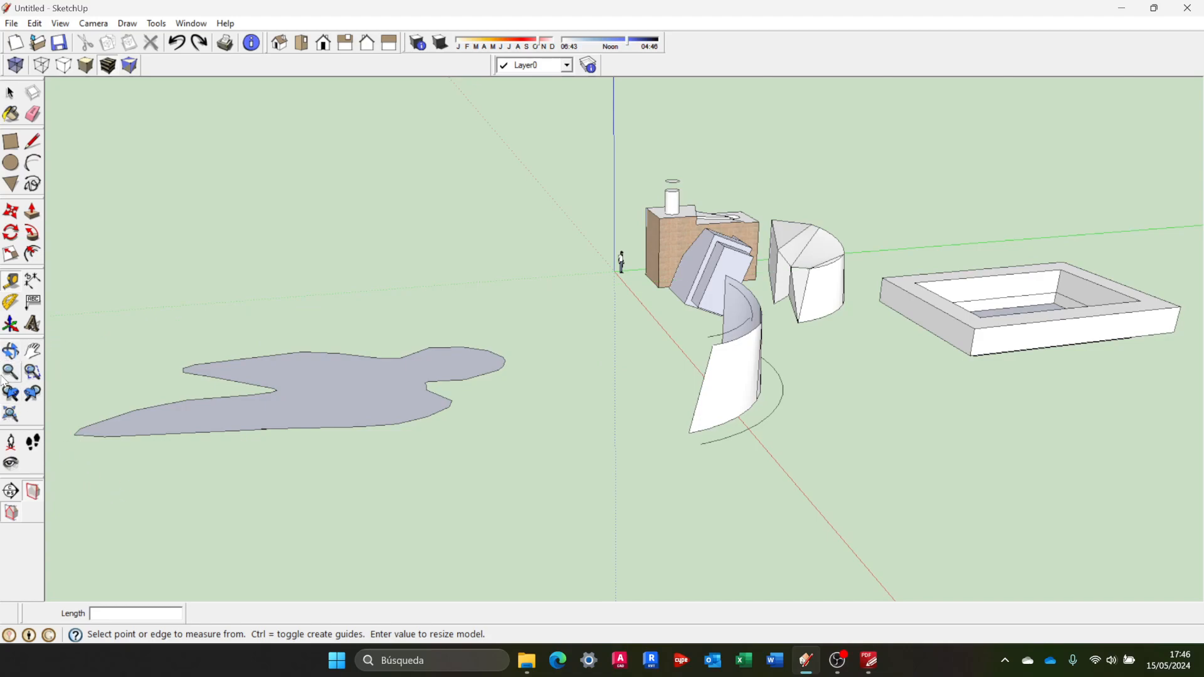
pyautogui.click(32, 350)
pyautogui.moveTo(622, 433); pyautogui.dragTo(599, 439)
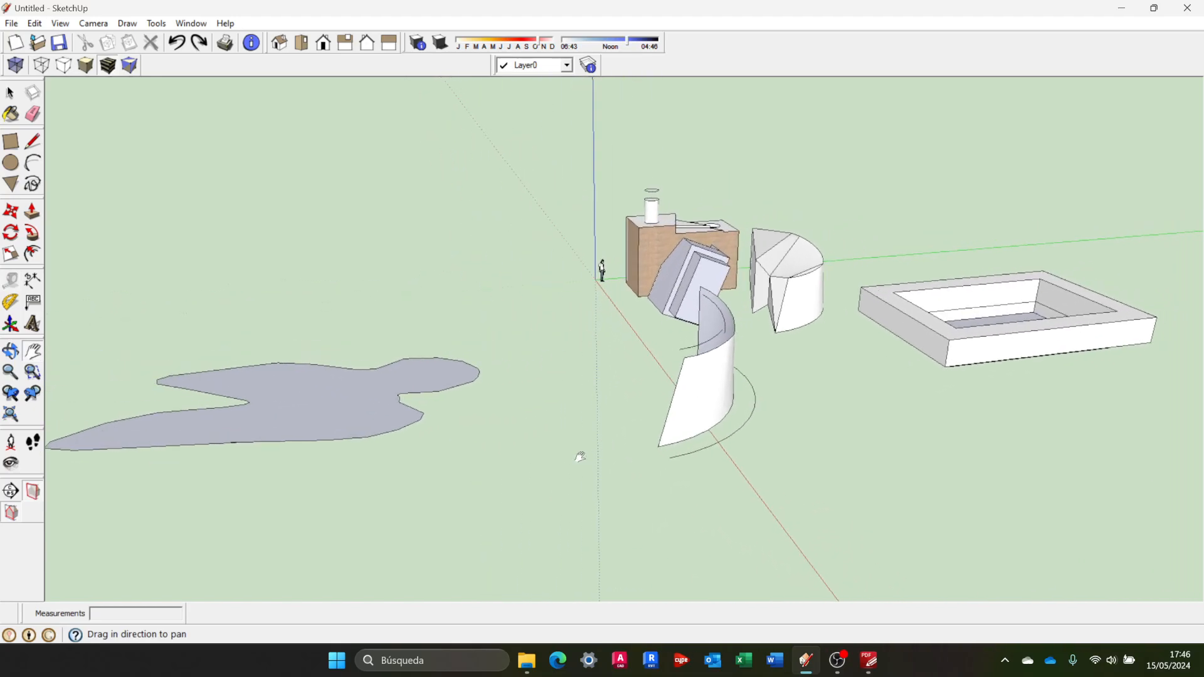
pyautogui.moveTo(535, 437); pyautogui.dragTo(547, 430, button='middle')
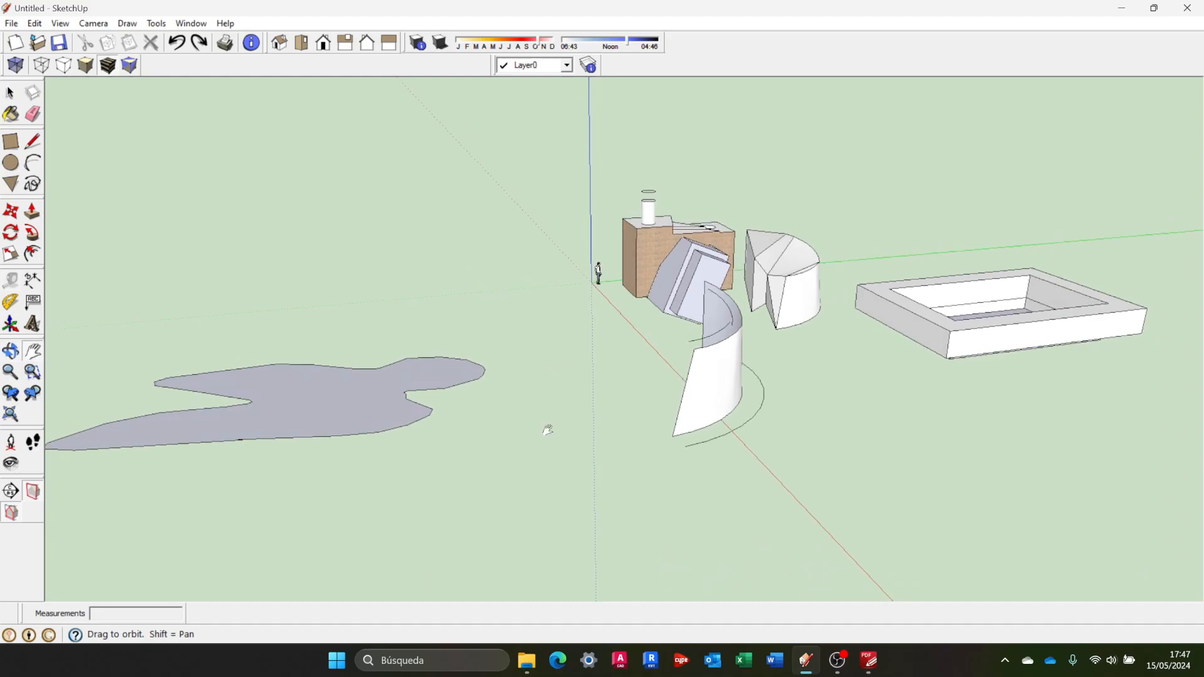
pyautogui.press('o')
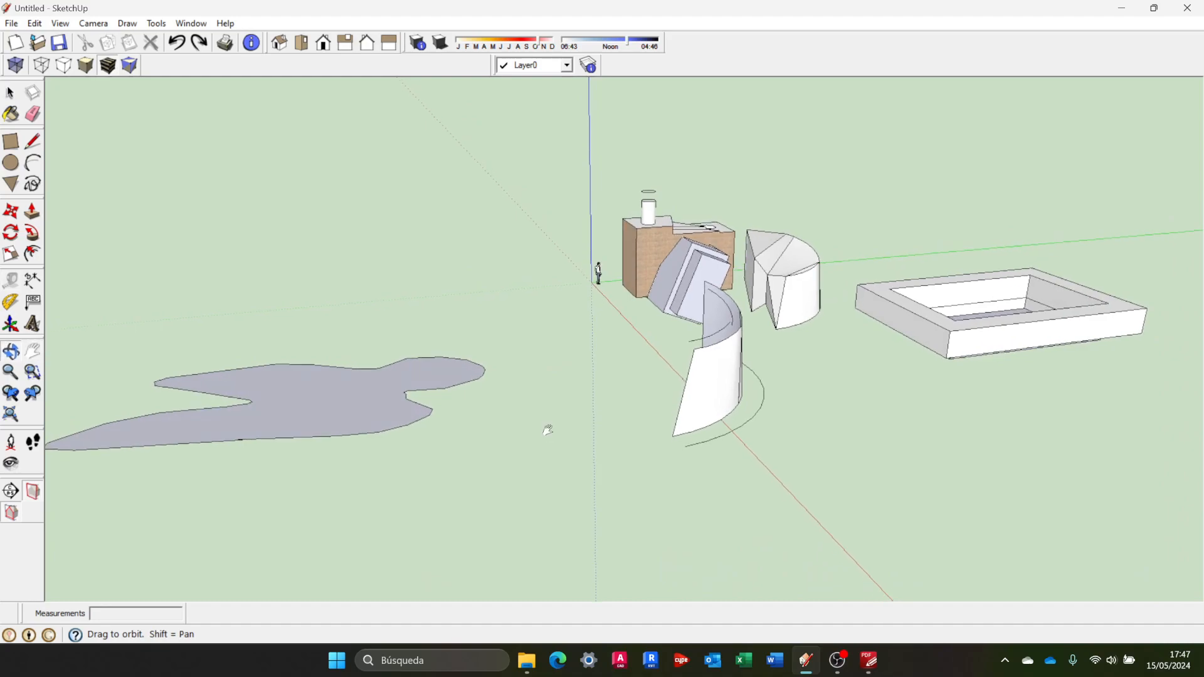
pyautogui.keyDown('shift'); pyautogui.moveTo(547, 430); pyautogui.dragTo(612, 442, button='middle'); pyautogui.keyUp('shift')
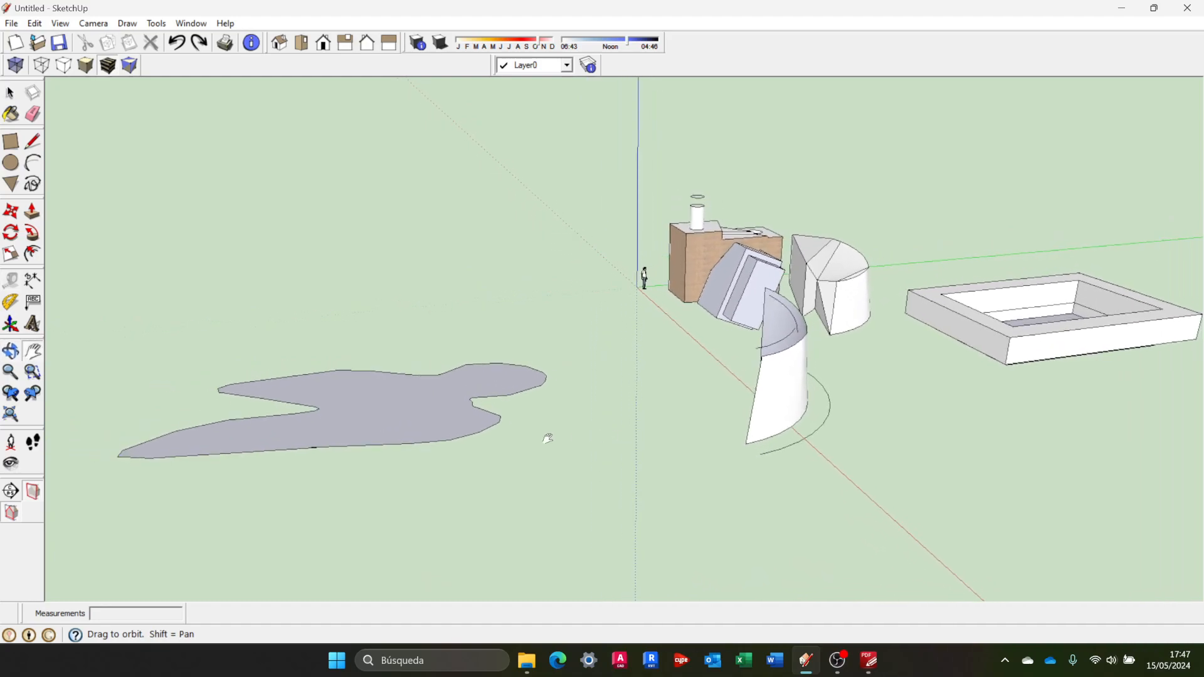
pyautogui.press('h')
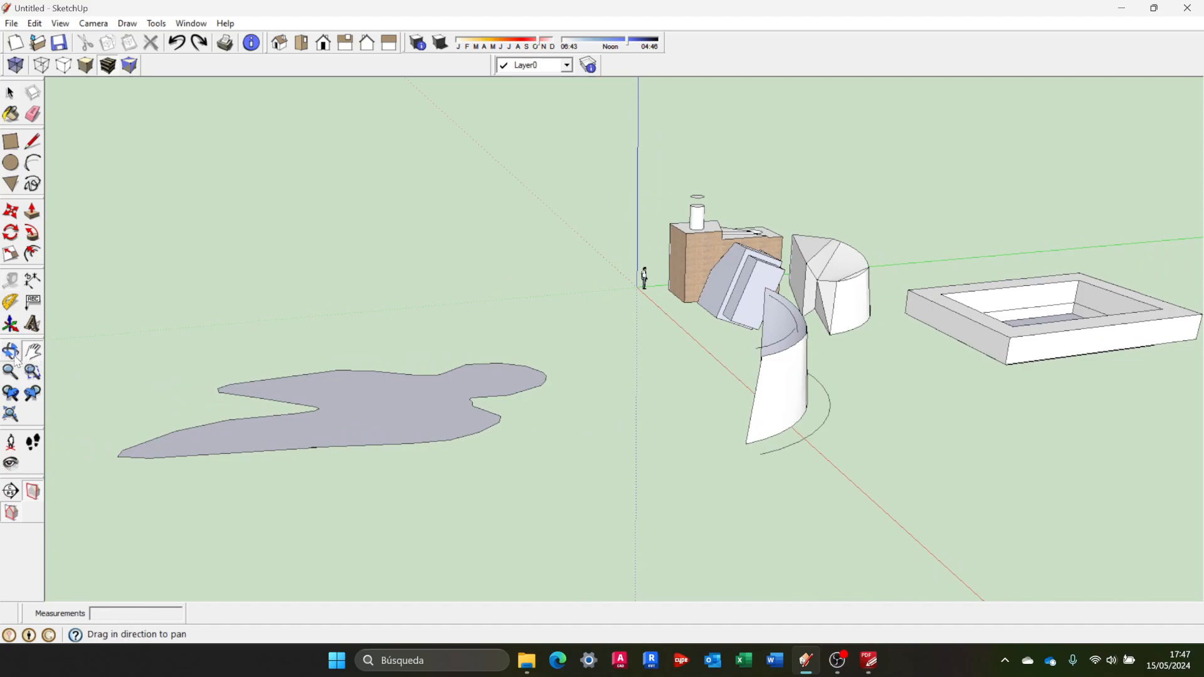
# View the model in the standard Iso, Top, Front, Right, Back and Left views, ending in a free orbited view
pyautogui.click(10, 93)
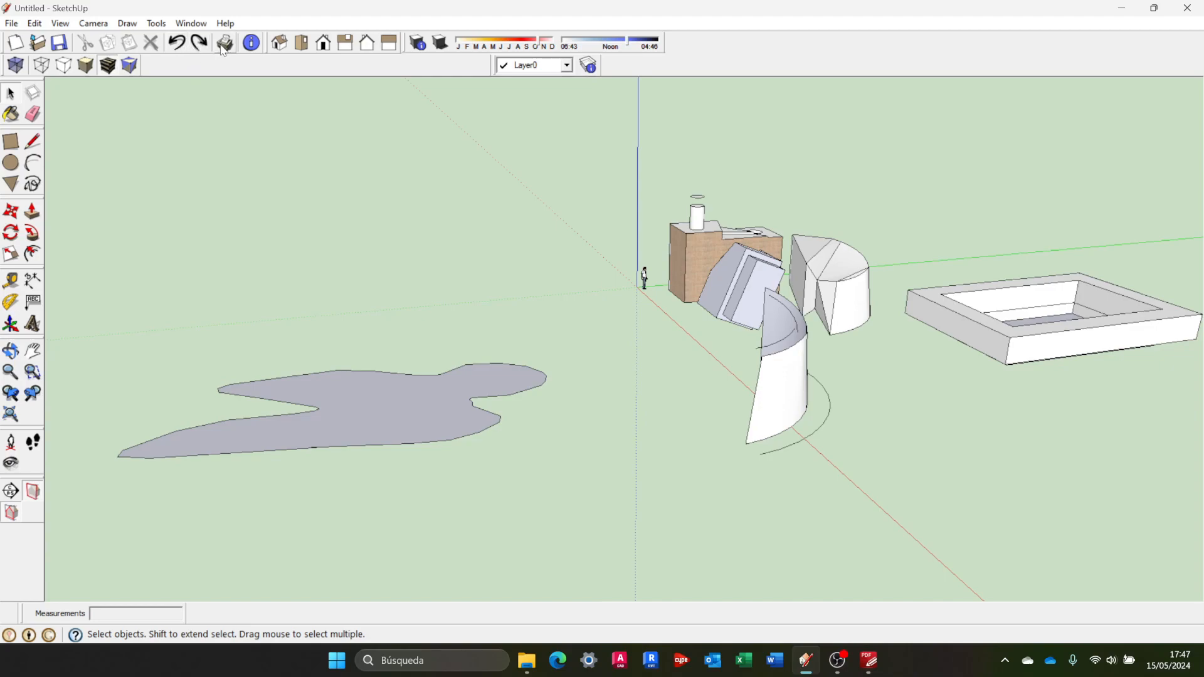
pyautogui.click(281, 45)
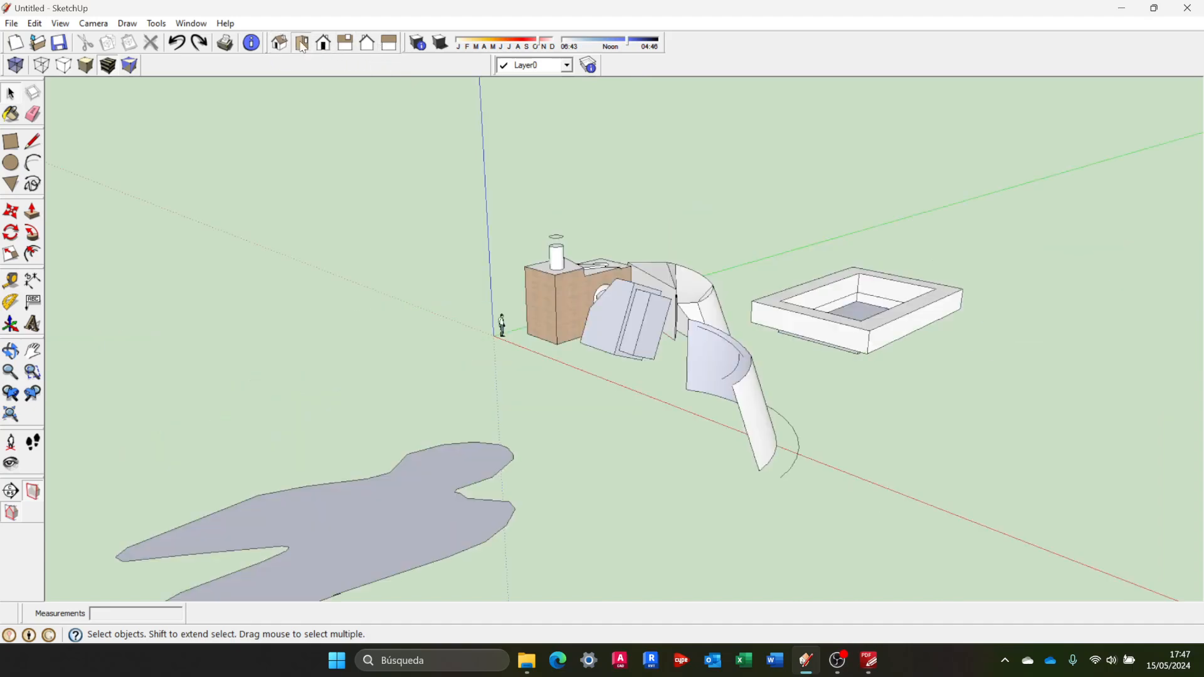
pyautogui.click(302, 44)
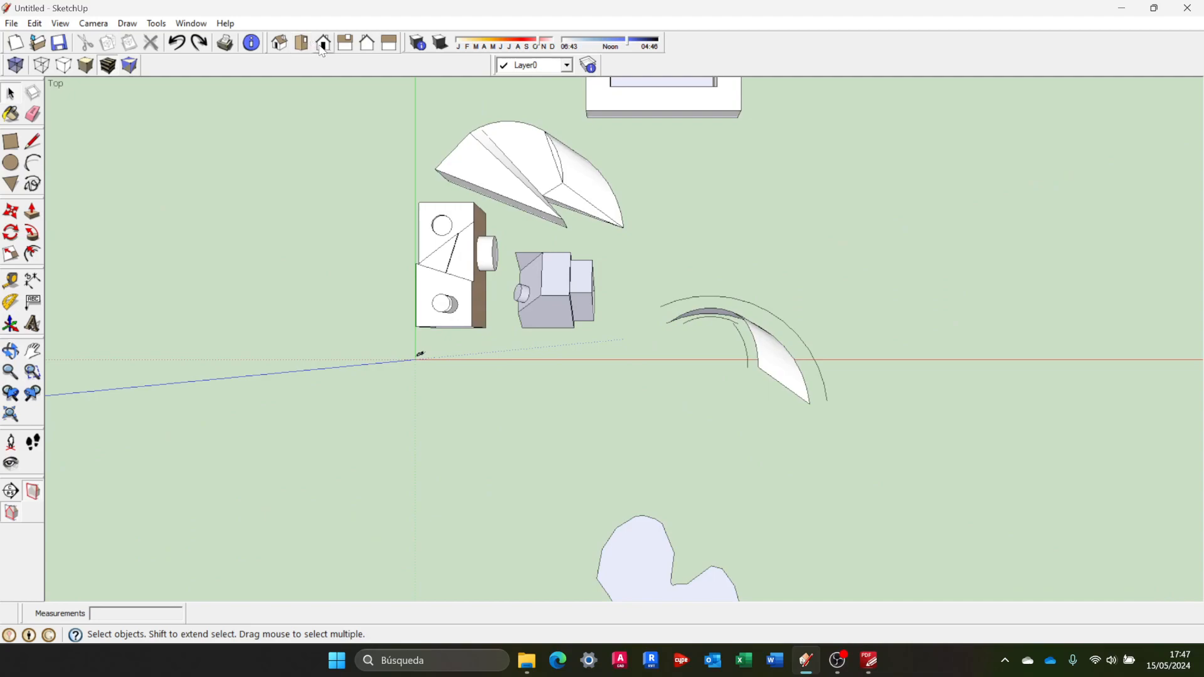
pyautogui.click(323, 45)
pyautogui.click(345, 45)
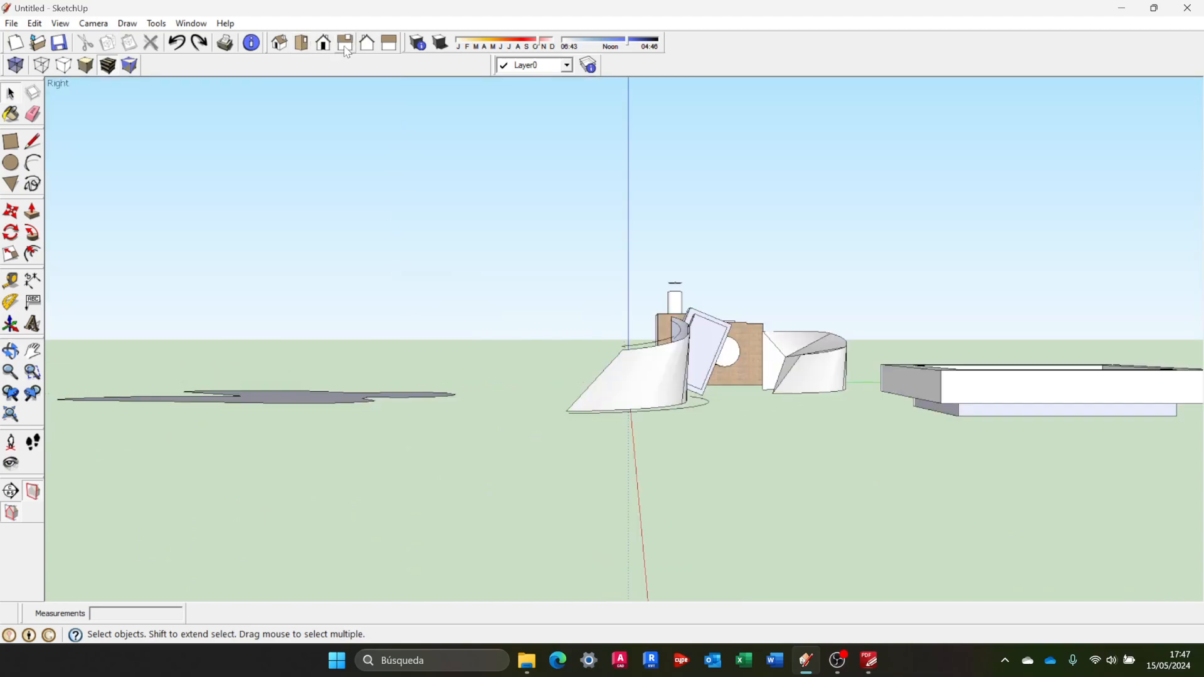
pyautogui.click(369, 45)
pyautogui.click(388, 45)
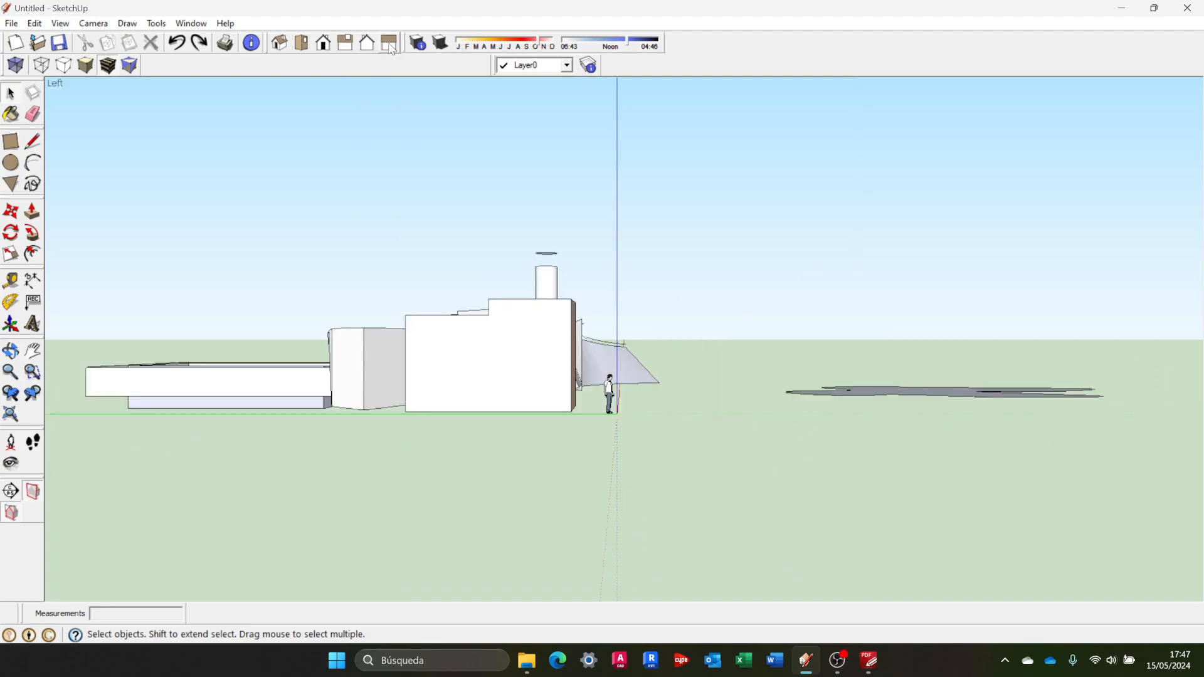
pyautogui.moveTo(464, 126); pyautogui.dragTo(342, 247, button='middle')
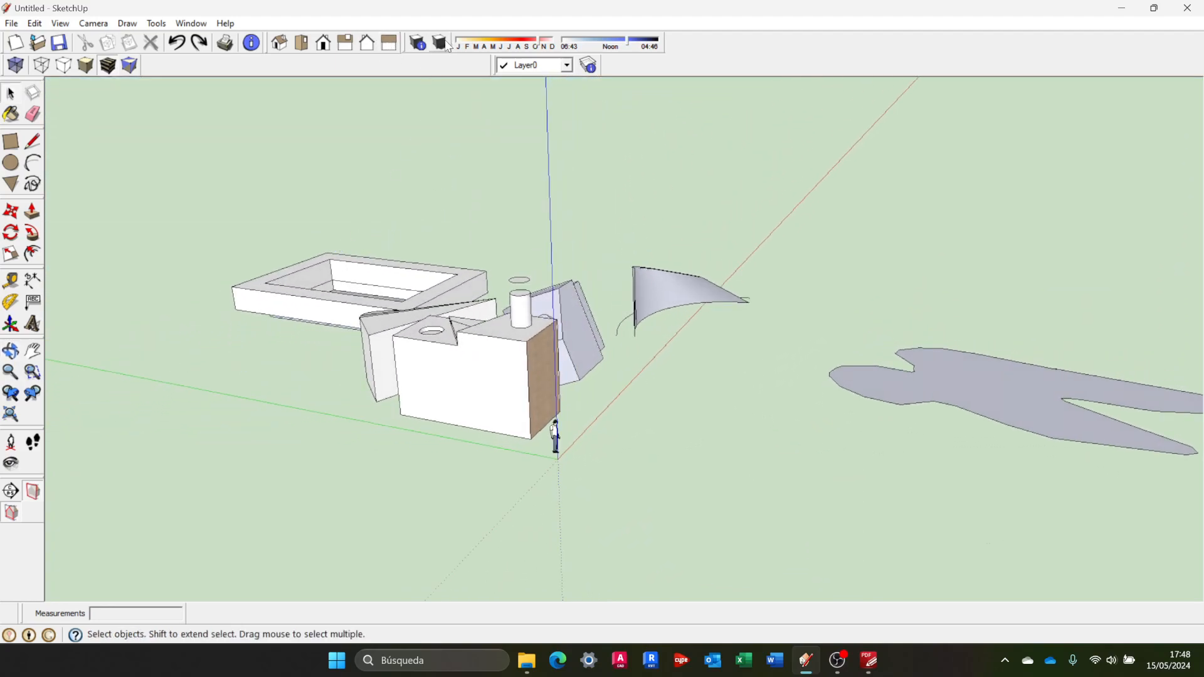
# Turn on shadows and set them to about 23 March at 09:50
pyautogui.click(441, 44)
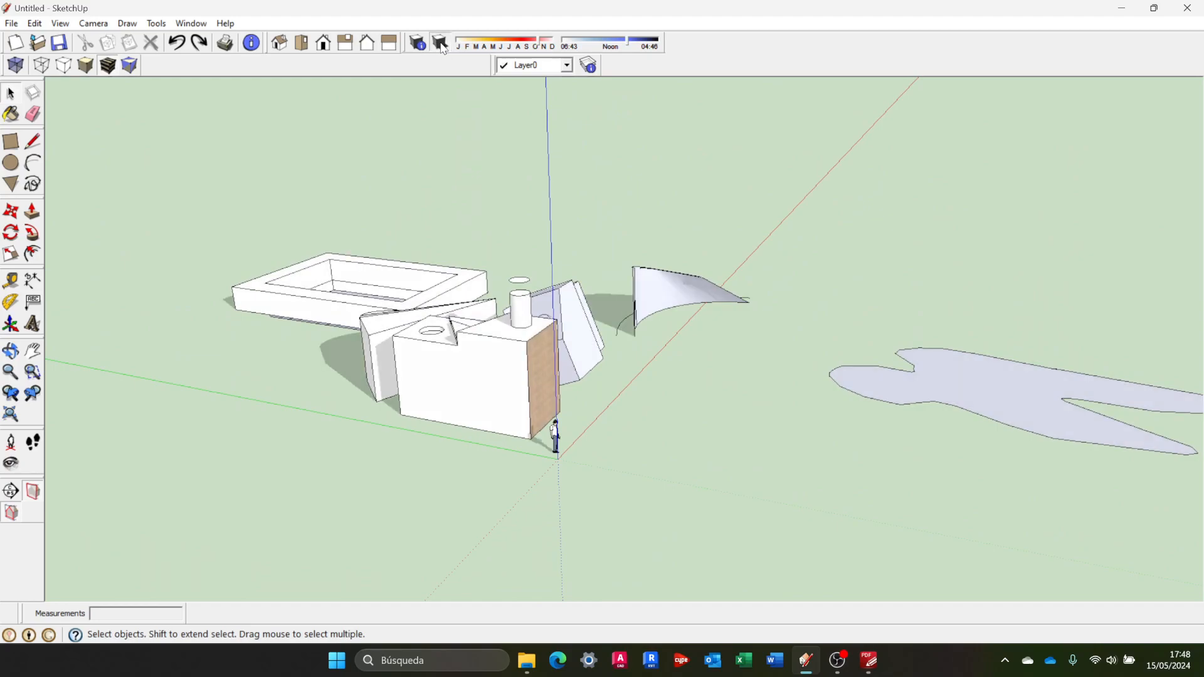
pyautogui.moveTo(543, 41); pyautogui.dragTo(481, 45)
pyautogui.moveTo(617, 44); pyautogui.dragTo(592, 49)
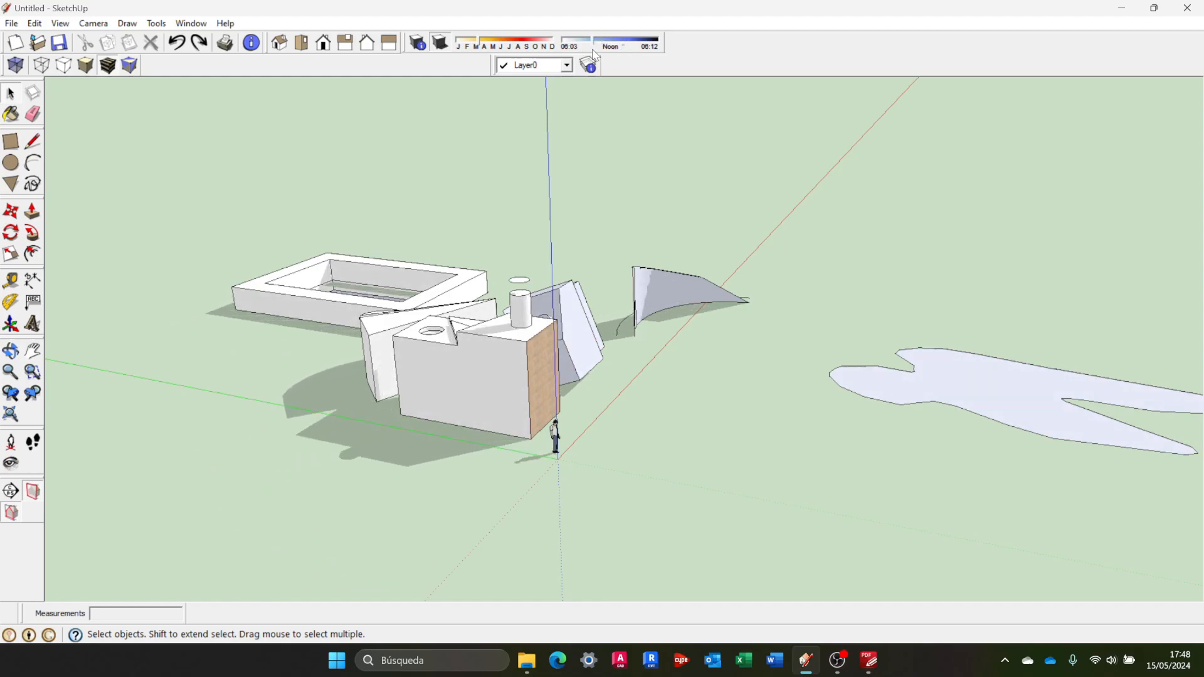
# Configure the shadow settings to use sun for shading, cast shadows from edges and use the date 6/26
pyautogui.click(419, 44)
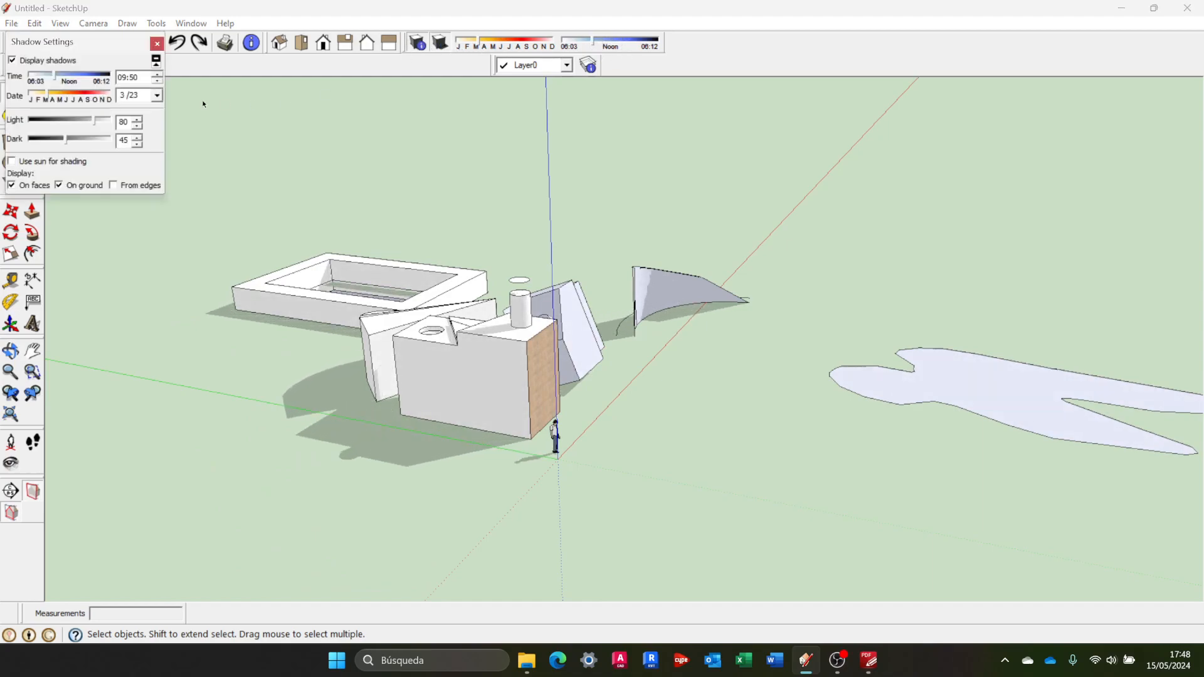
pyautogui.moveTo(88, 42); pyautogui.dragTo(219, 128)
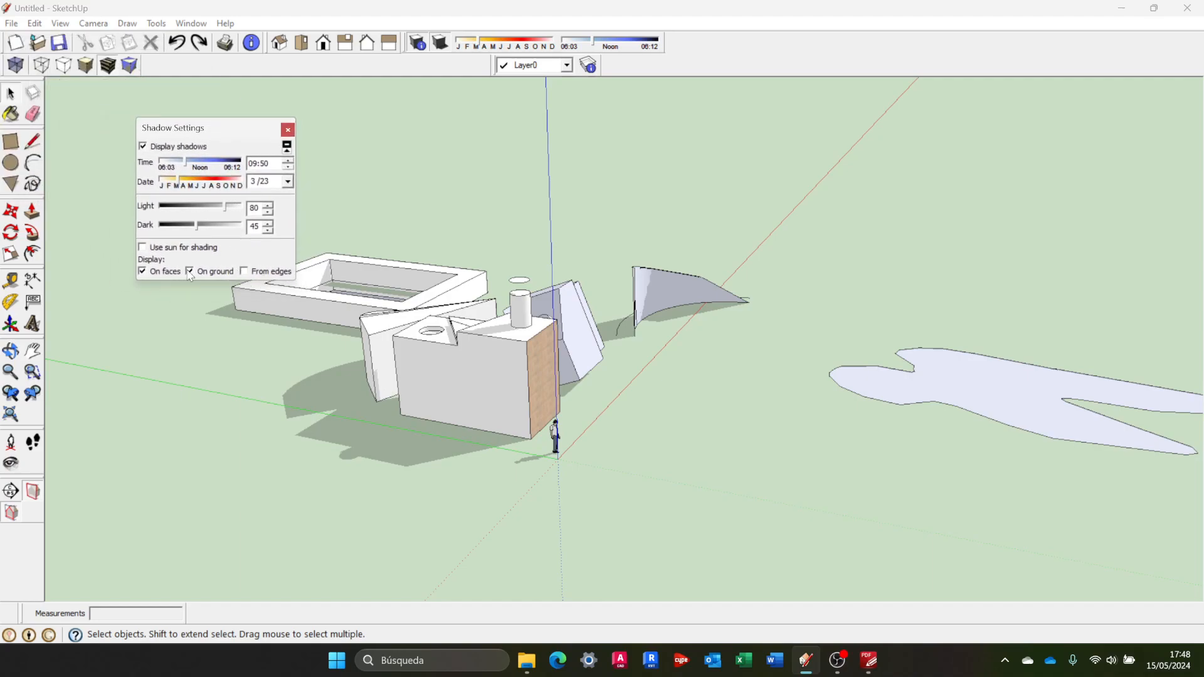
pyautogui.click(142, 247)
pyautogui.click(244, 273)
pyautogui.moveTo(181, 185); pyautogui.dragTo(201, 183)
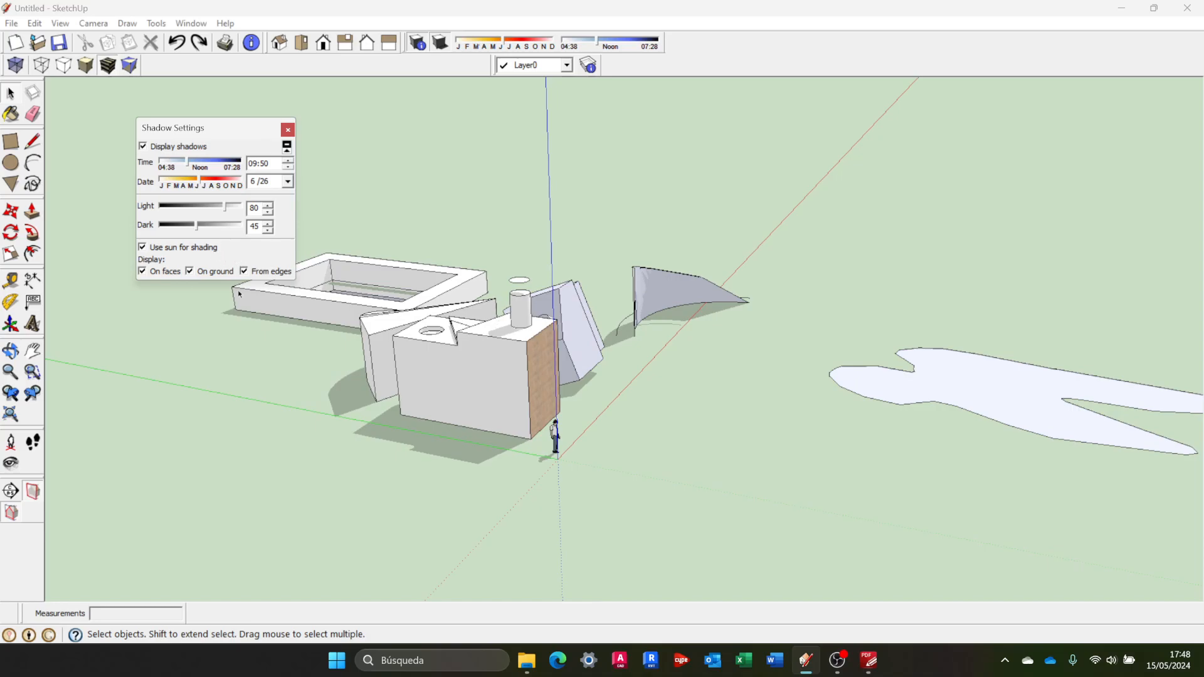
pyautogui.click(288, 129)
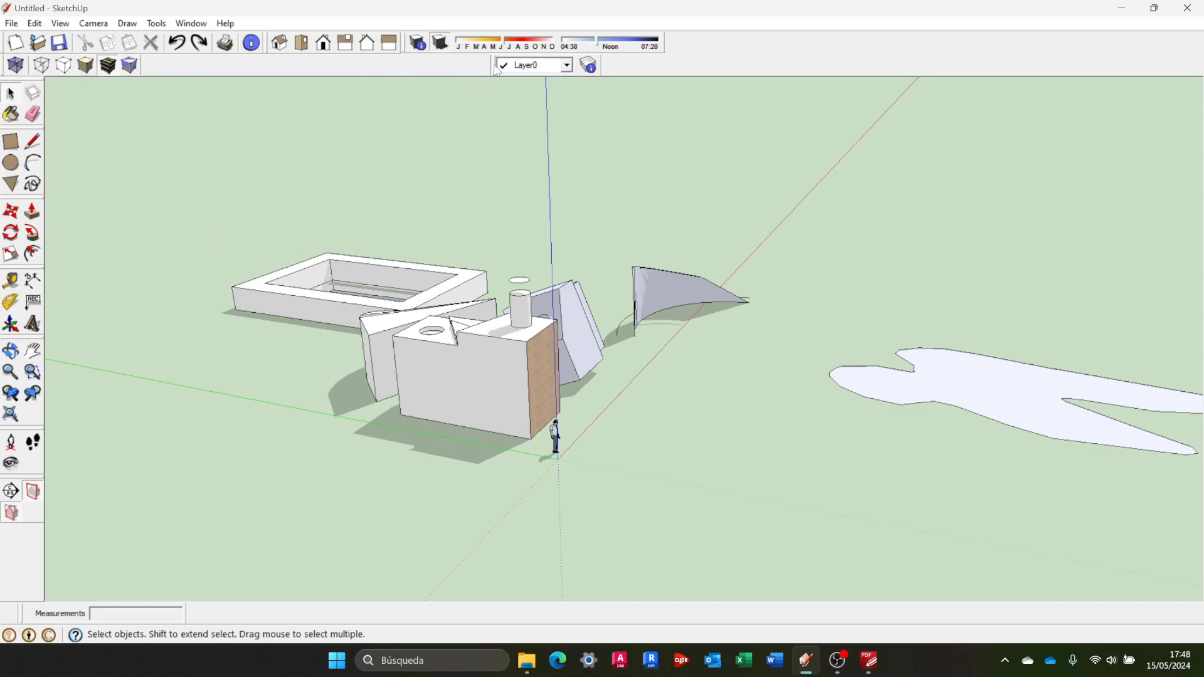
# Check the layer list and open the Layers manager, placing it over the drawing area
pyautogui.moveTo(493, 67); pyautogui.dragTo(484, 68)
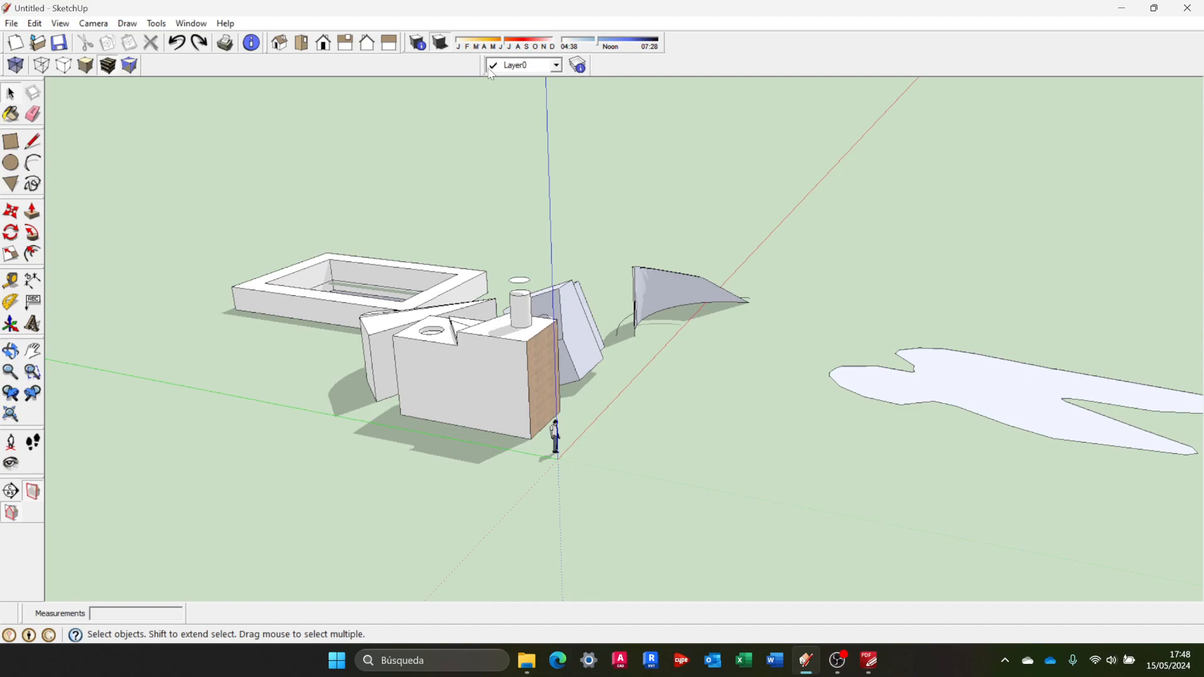
pyautogui.click(556, 67)
pyautogui.click(558, 69)
pyautogui.click(577, 65)
pyautogui.moveTo(71, 45); pyautogui.dragTo(173, 127)
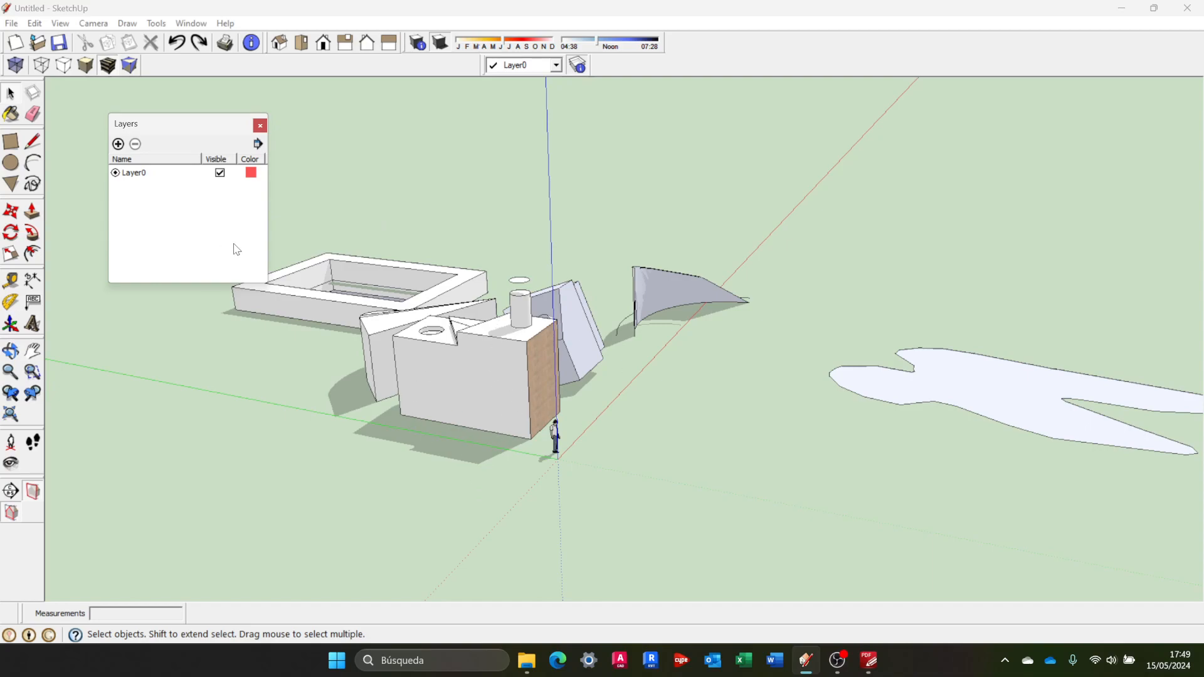
# Close the Layers manager and inspect the Google toolbar as a floating palette over the drawing area, hiding it again
pyautogui.click(259, 127)
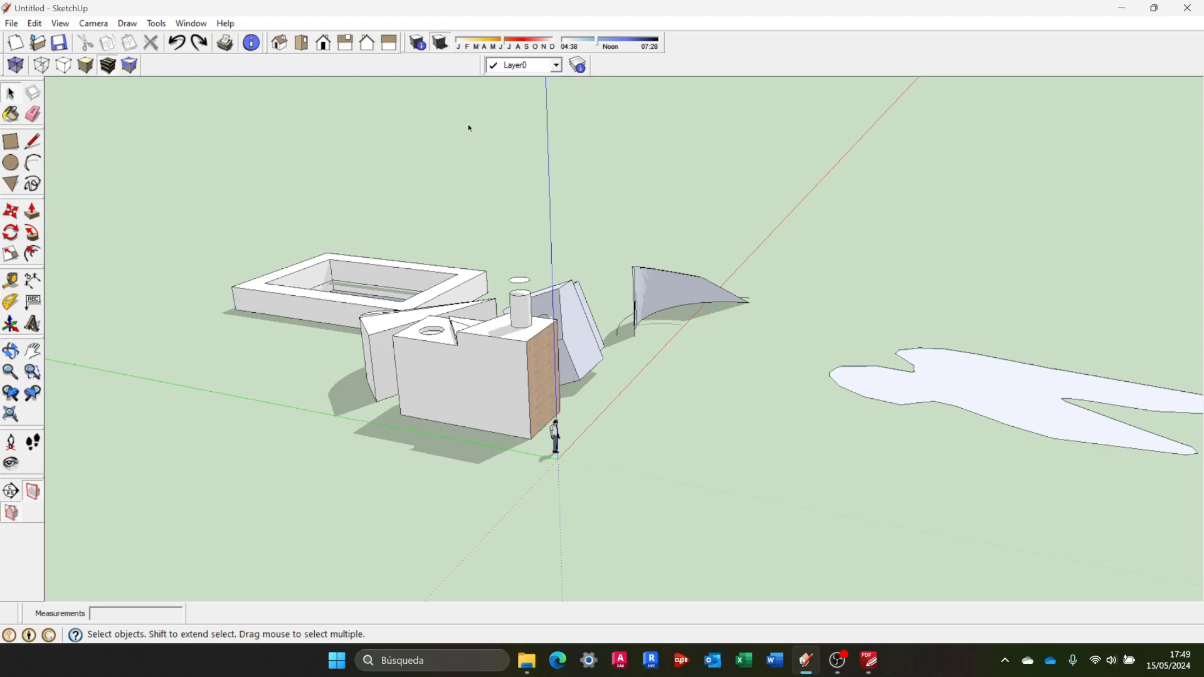
pyautogui.click(61, 24)
pyautogui.moveTo(76, 41)
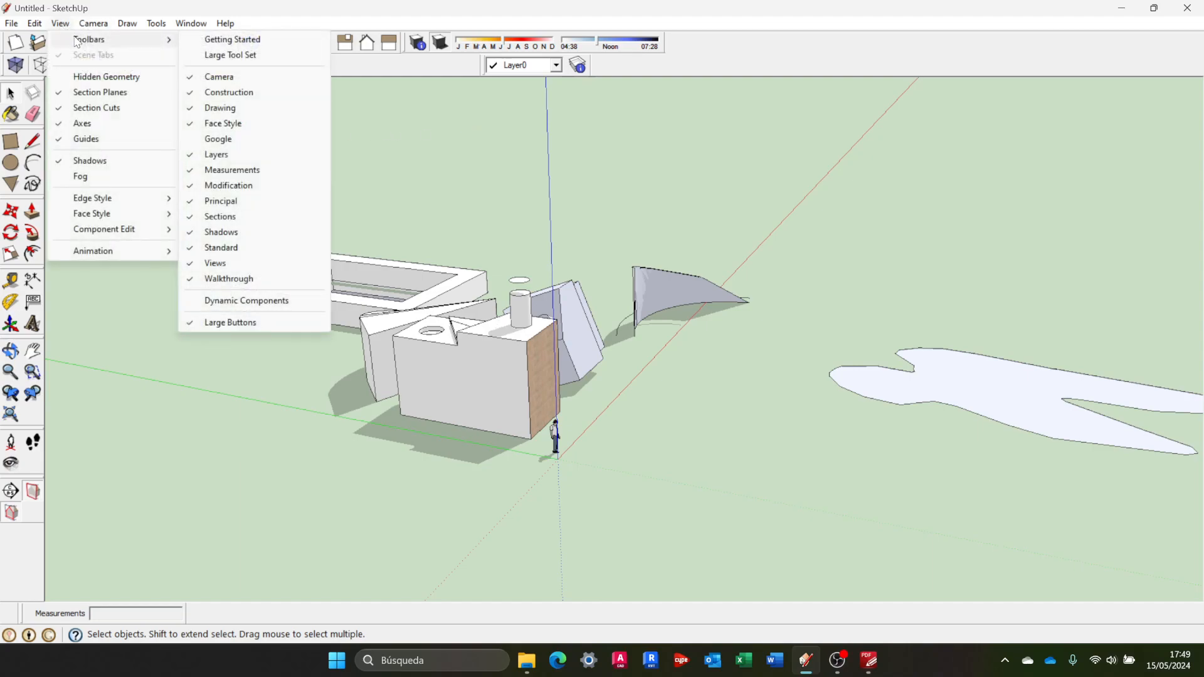
pyautogui.click(223, 145)
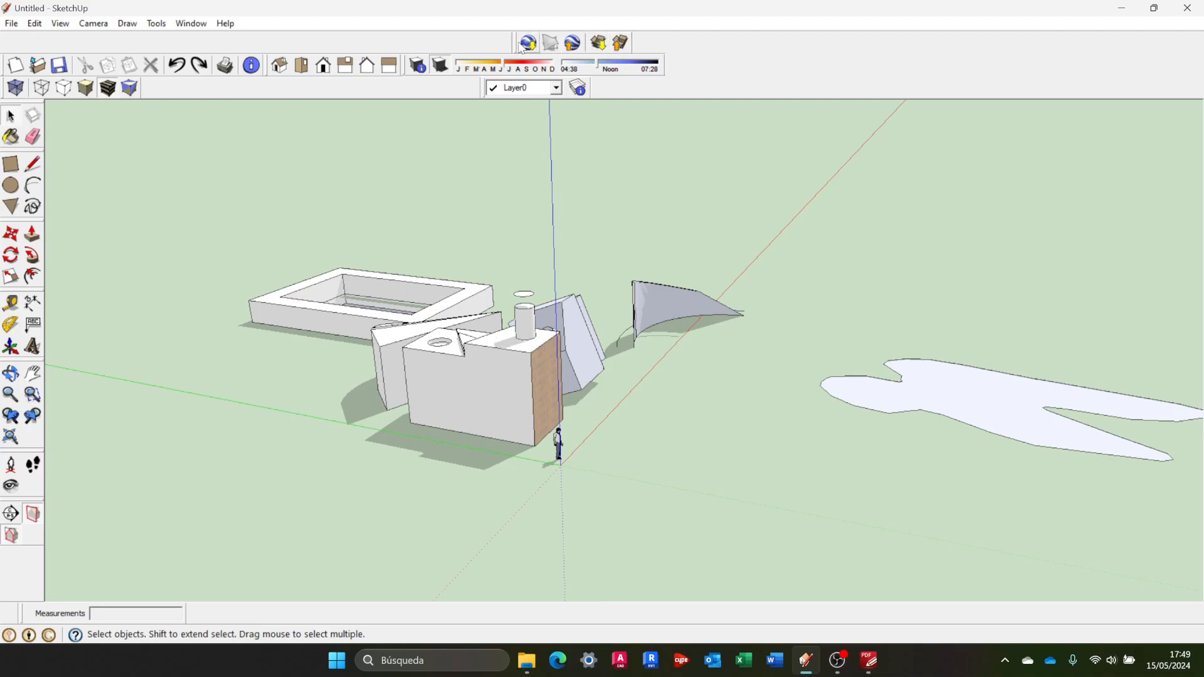
pyautogui.moveTo(644, 51); pyautogui.dragTo(864, 123)
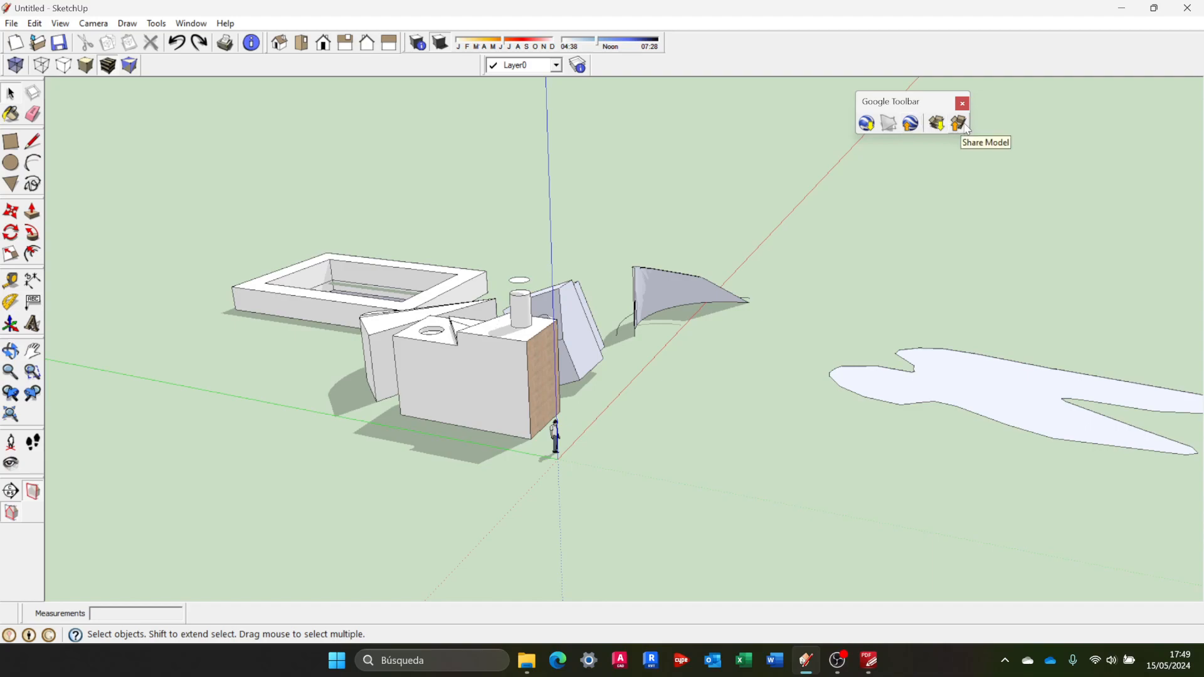
pyautogui.click(962, 104)
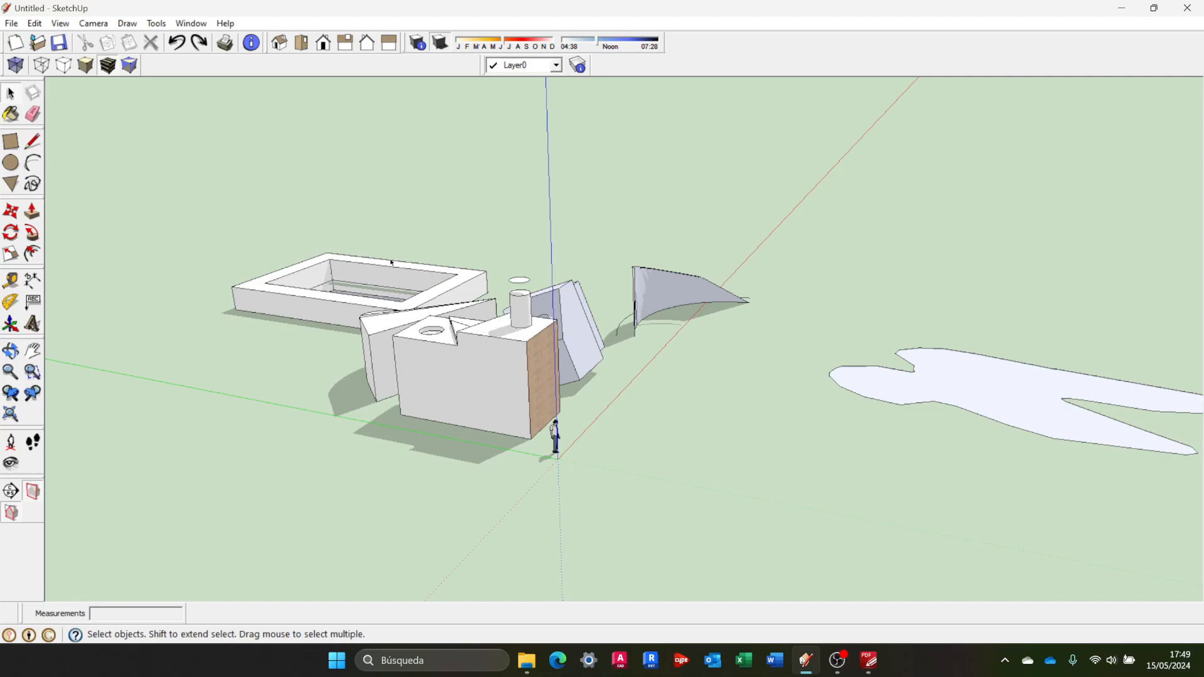
# Delete all the practice solids, the scale figure and the freehand shape, leaving an empty model viewed around the origin
pyautogui.moveTo(180, 198); pyautogui.dragTo(1100, 520)
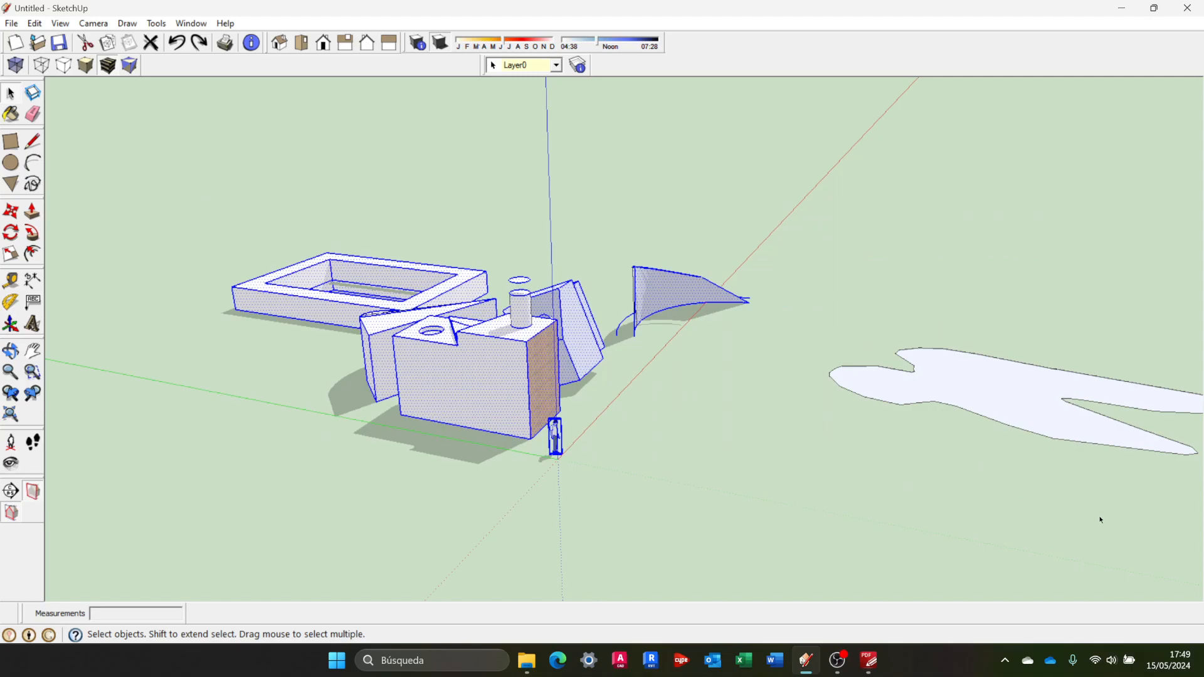
pyautogui.press('Delete')
pyautogui.moveTo(1098, 521); pyautogui.dragTo(1109, 469, button='middle')
pyautogui.moveTo(863, 308)
pyautogui.mouseDown()
pyautogui.moveTo(1156, 424)
pyautogui.moveTo(1169, 456)
pyautogui.mouseUp()
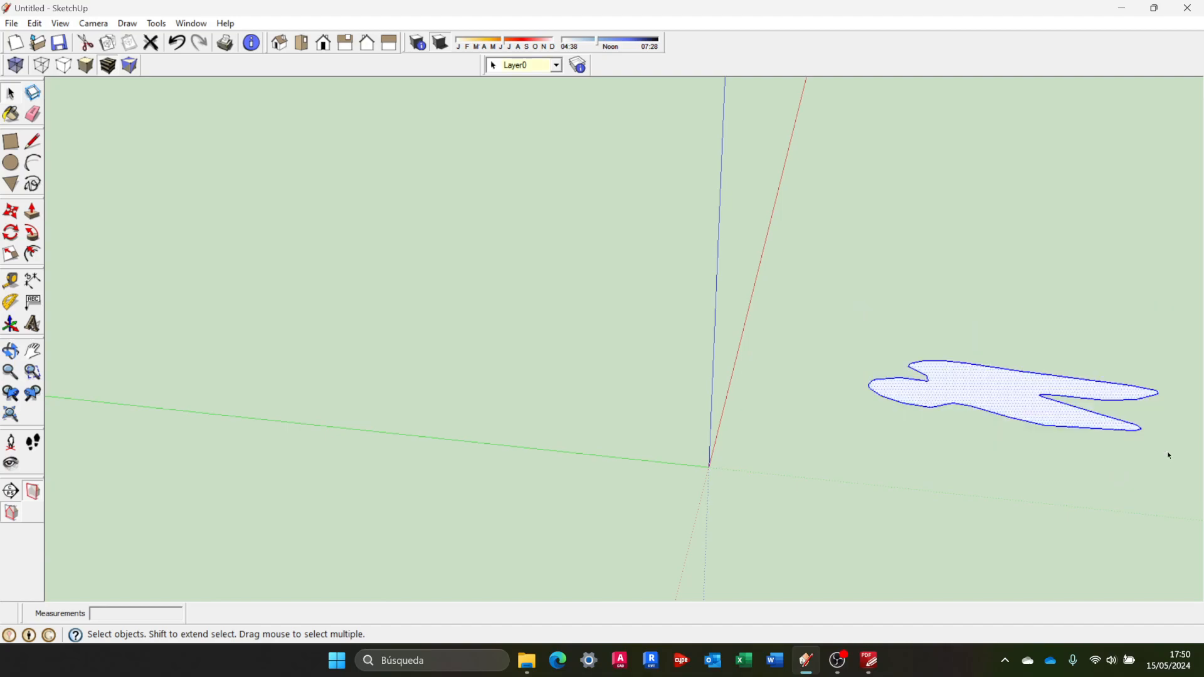
pyautogui.press('Delete')
pyautogui.scroll(3, 725, 479)
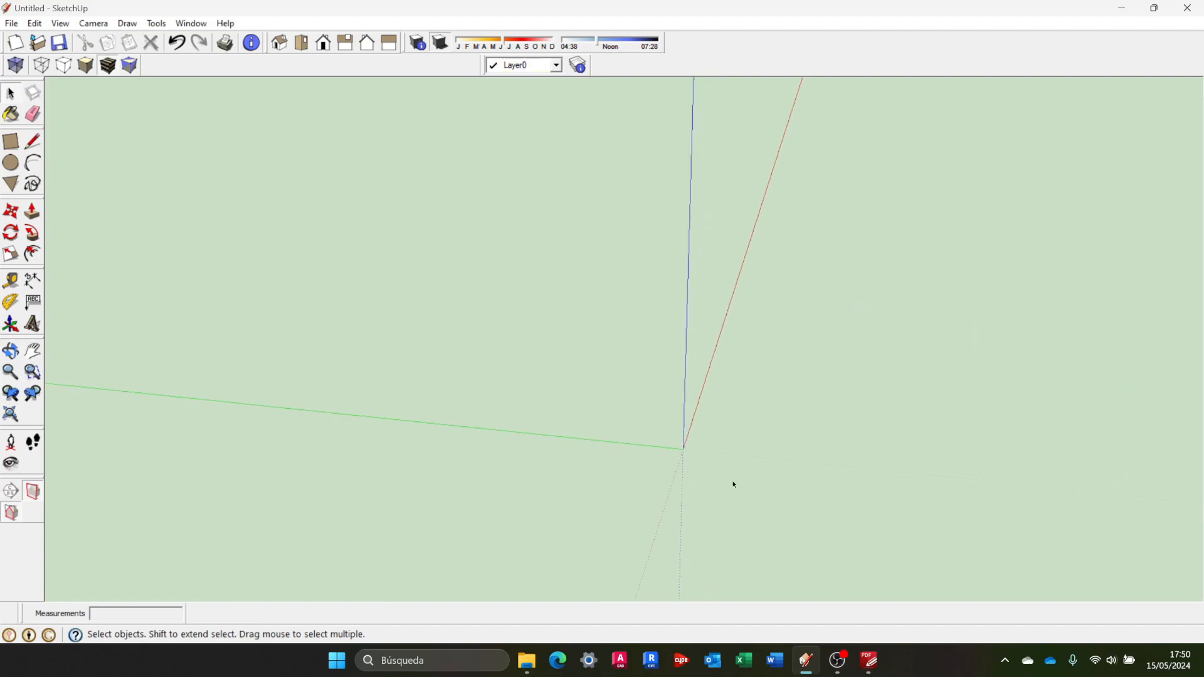
pyautogui.moveTo(688, 391); pyautogui.dragTo(667, 413, button='middle')
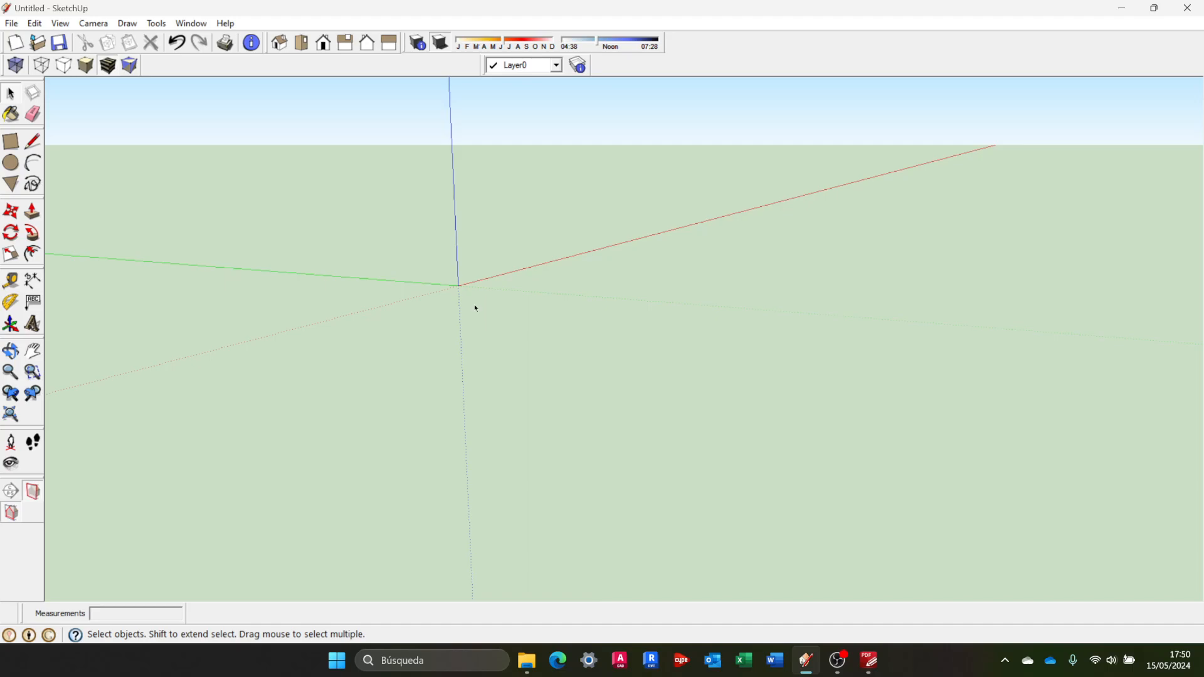
# Switch to PDF-XChange Editor and review the T27 drawing set, from the dimensioned floor plan through the sections to the 3D views
pyautogui.click(868, 660)
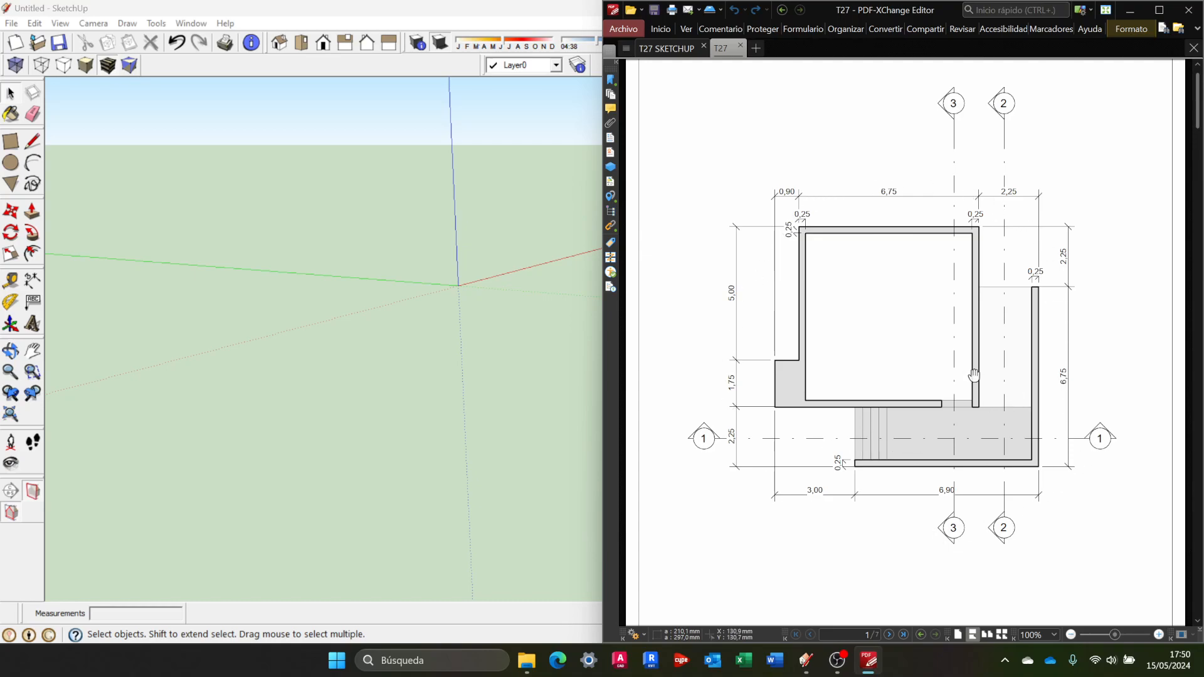
pyautogui.scroll(-5, 974, 375)
pyautogui.scroll(-20, 973, 375)
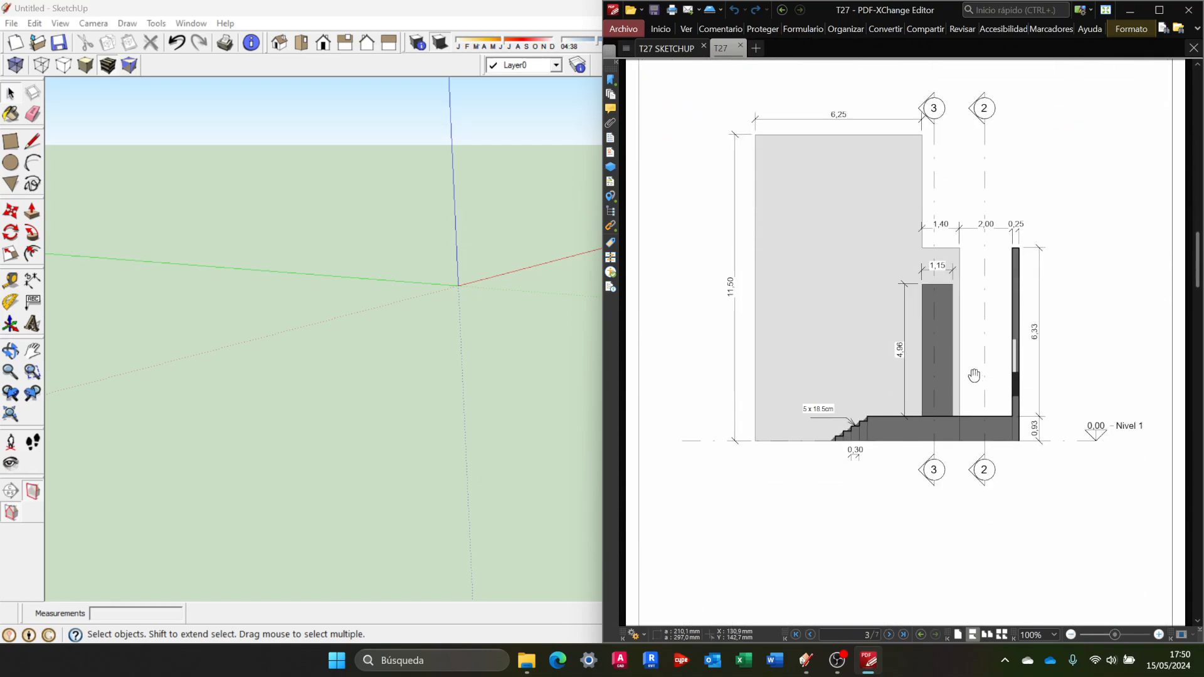
pyautogui.scroll(-20, 974, 375)
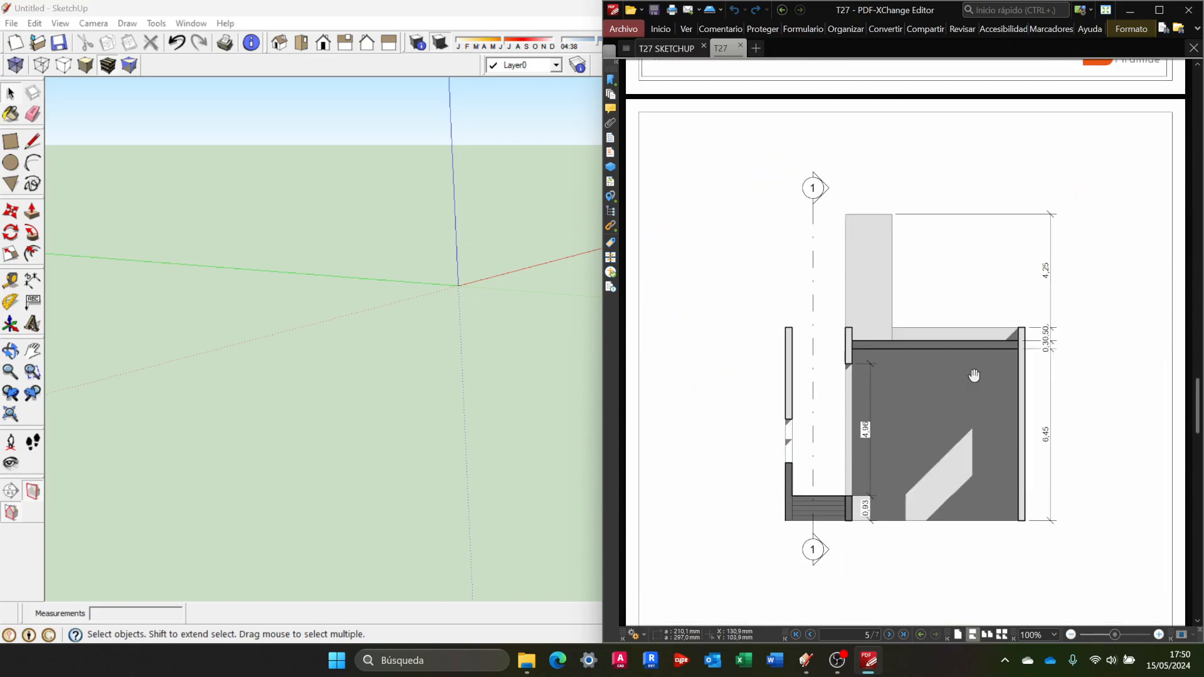
pyautogui.scroll(-20, 974, 375)
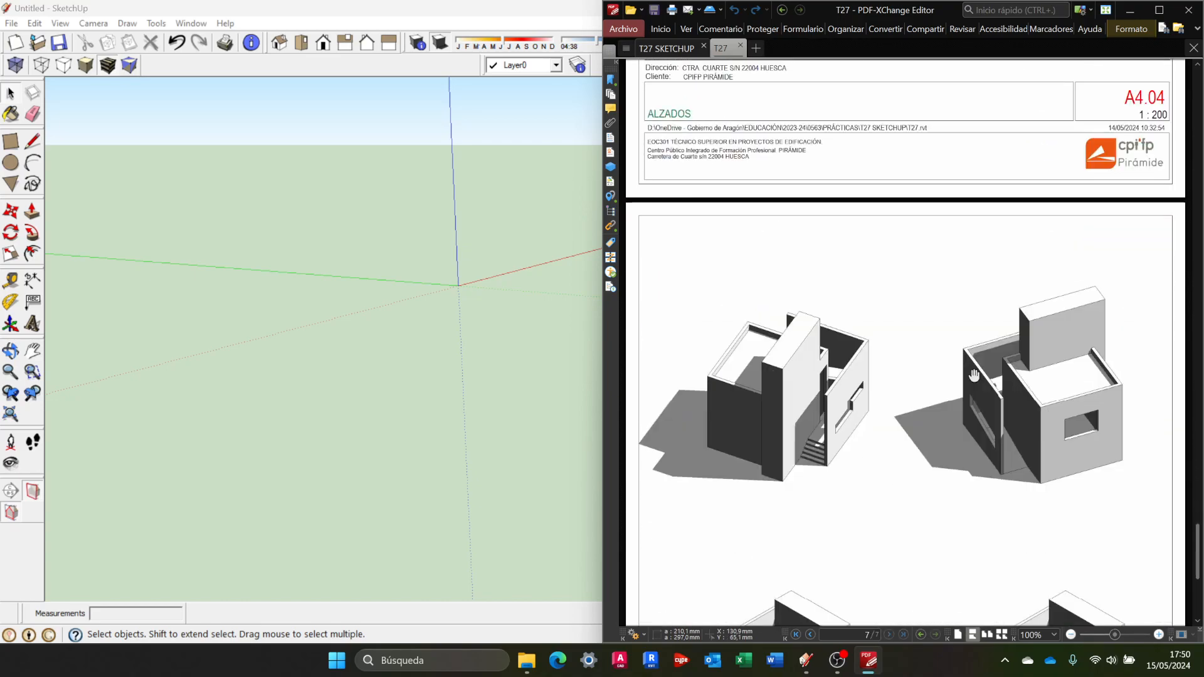
pyautogui.scroll(-1, 974, 375)
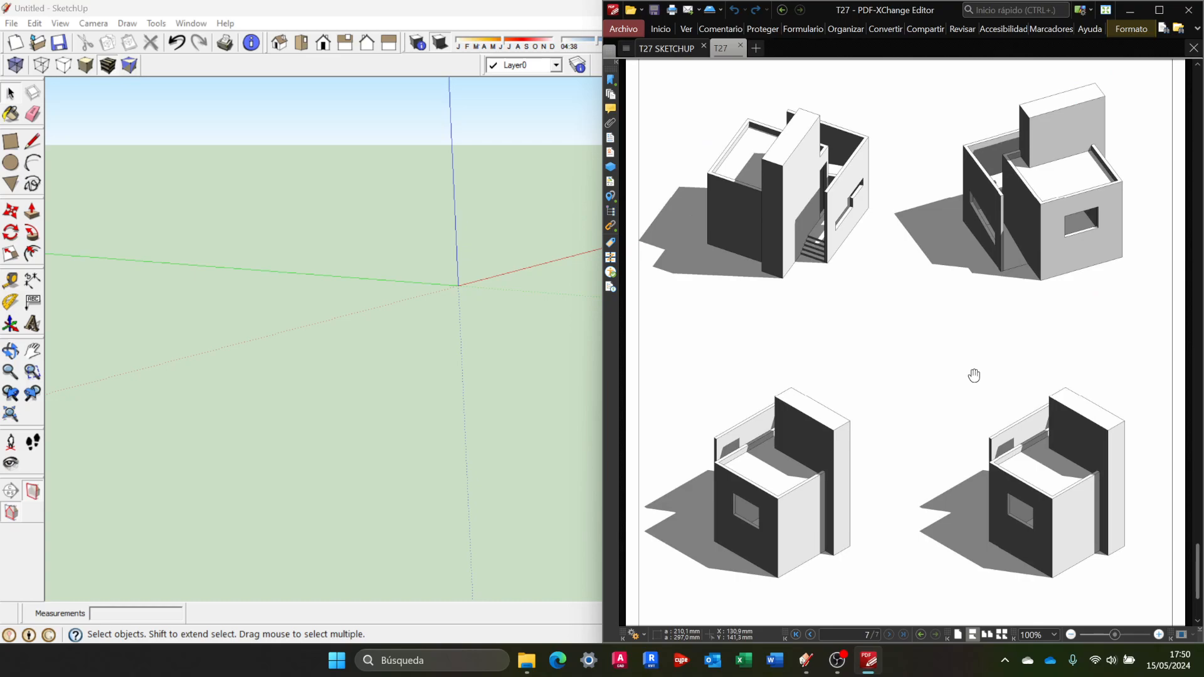